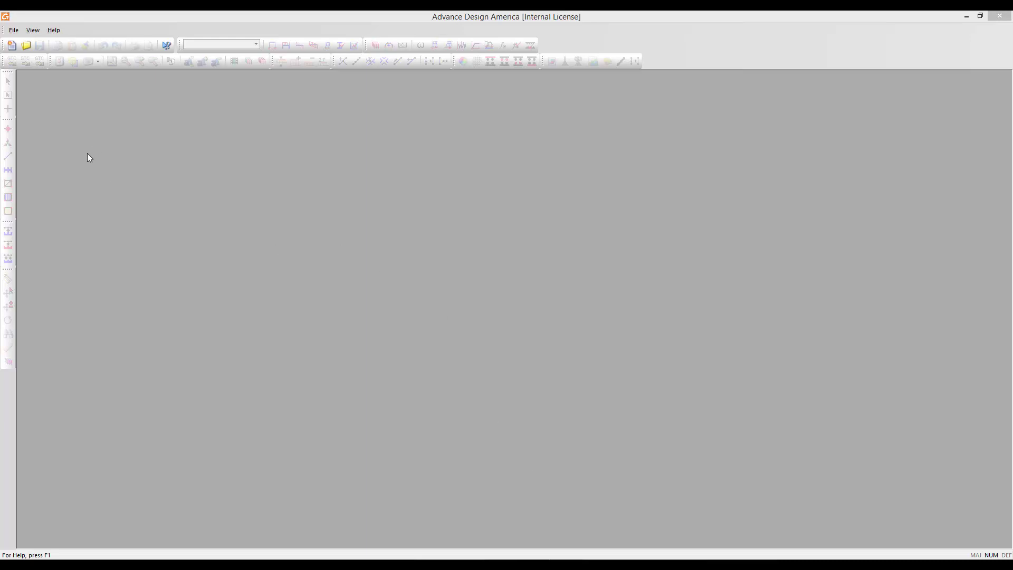
Create a new project, maximize its model window and show the axes in an isometric 3D view.
{"action": "left_click", "coordinate": [12, 46]}
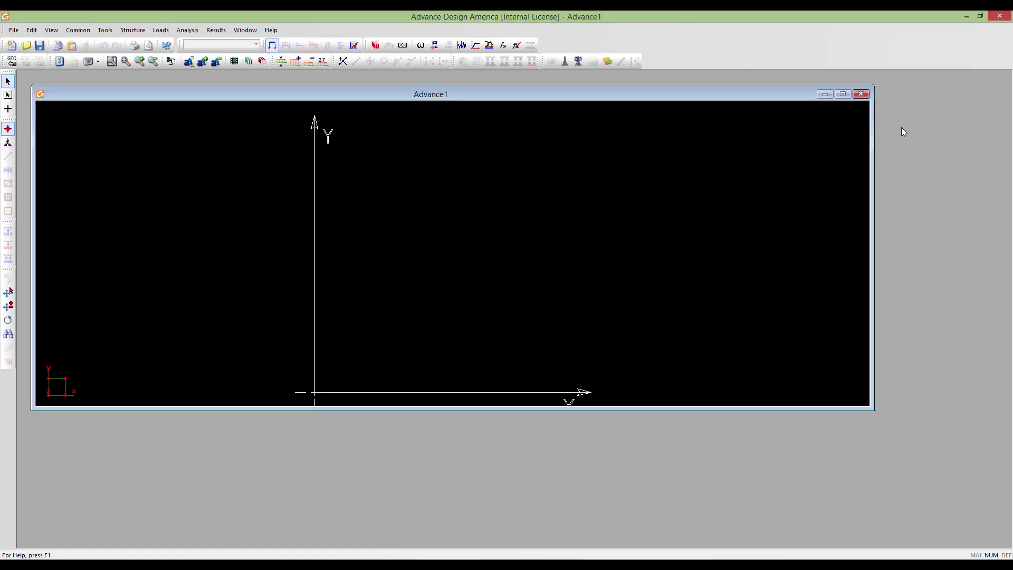
{"action": "left_click", "coordinate": [843, 94]}
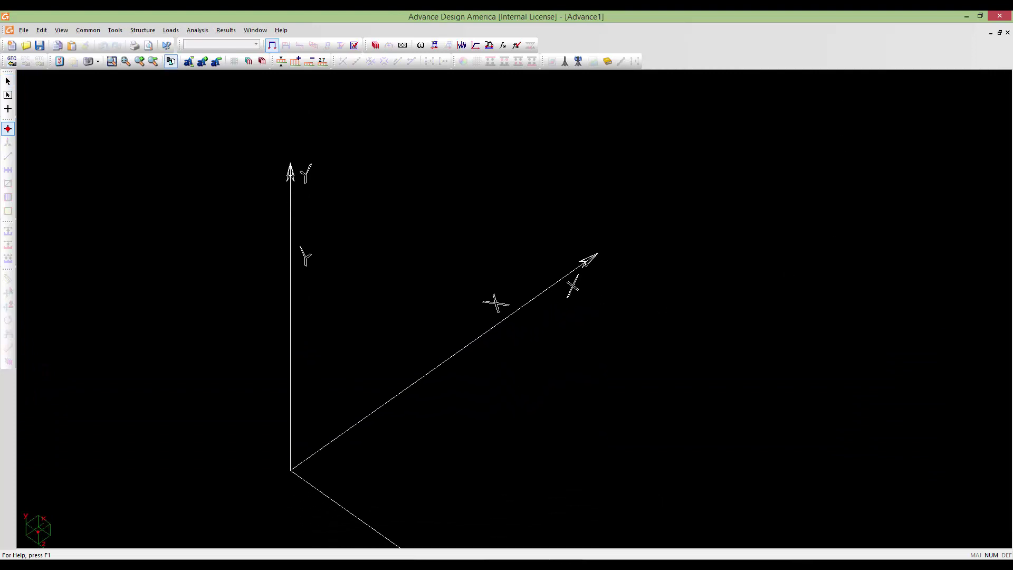
{"action": "middle_click_drag", "start_coordinate": [447, 311], "coordinate": [443, 296]}
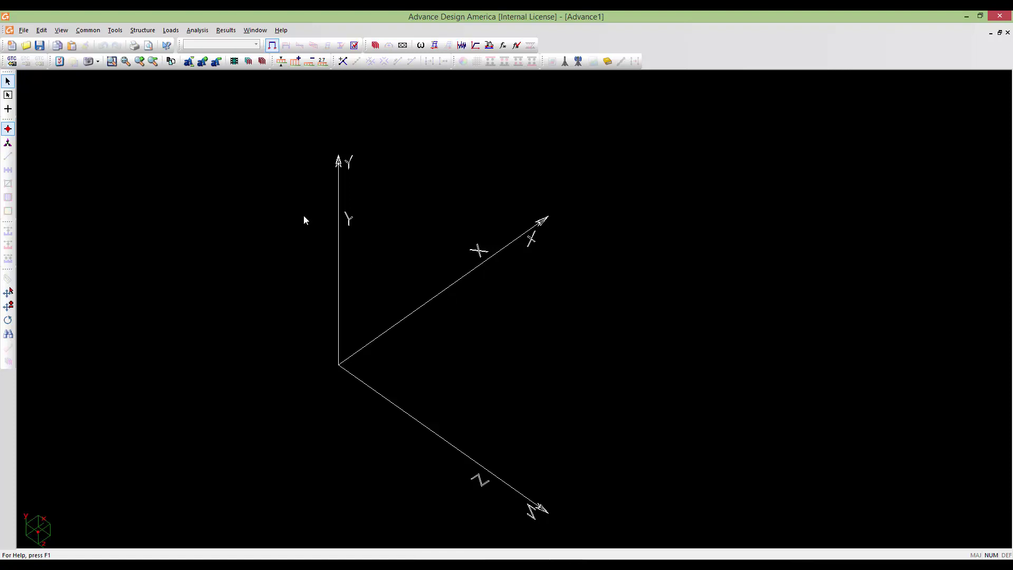
Enable steel/concrete composite beams in the project configuration and exclude the stages Casting Sequence b, Casting Sequence c and Extra Dead Loads D3.
{"action": "left_click", "coordinate": [24, 30]}
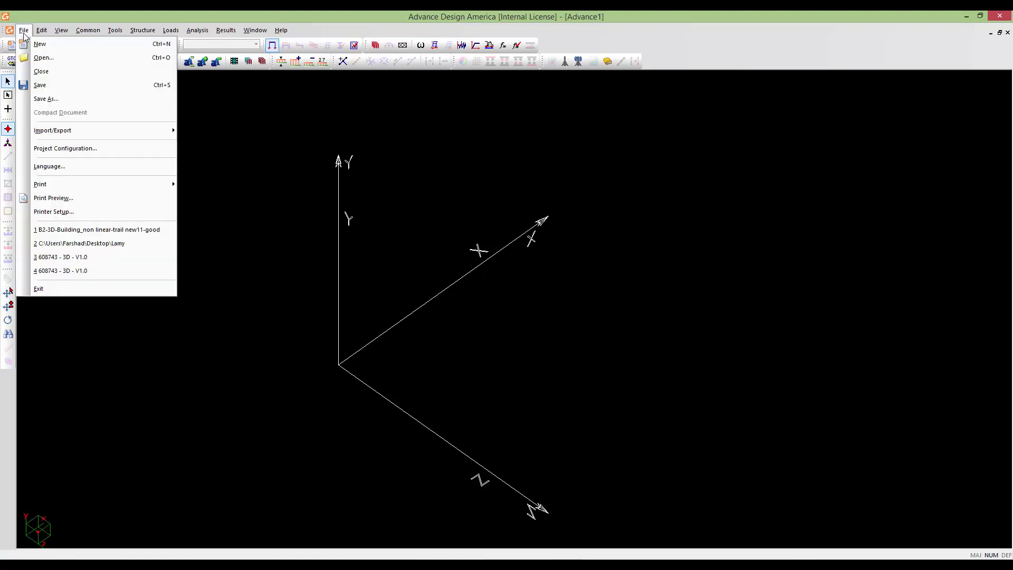
{"action": "left_click", "coordinate": [94, 150]}
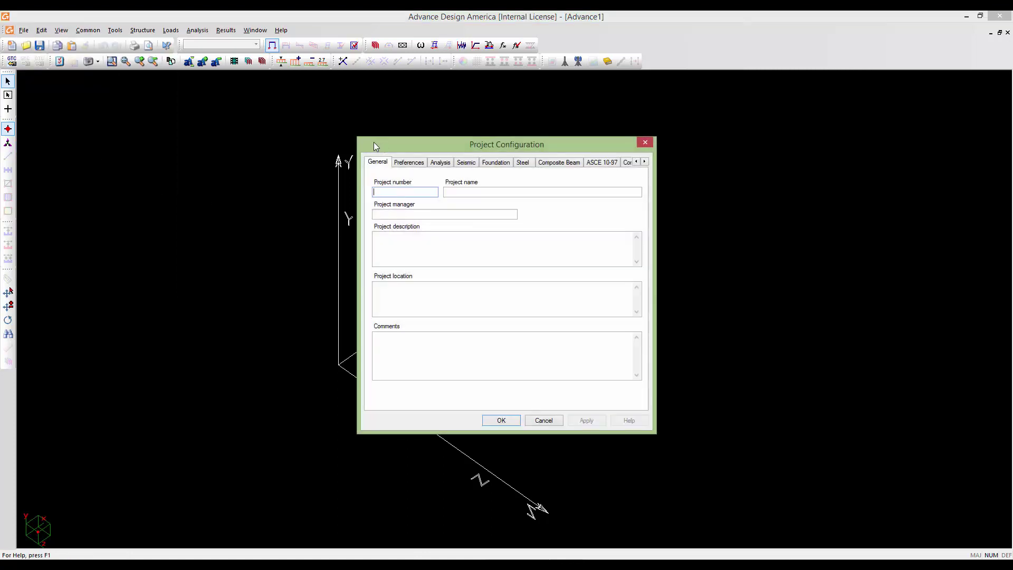
{"action": "left_click_drag", "start_coordinate": [375, 145], "coordinate": [342, 144]}
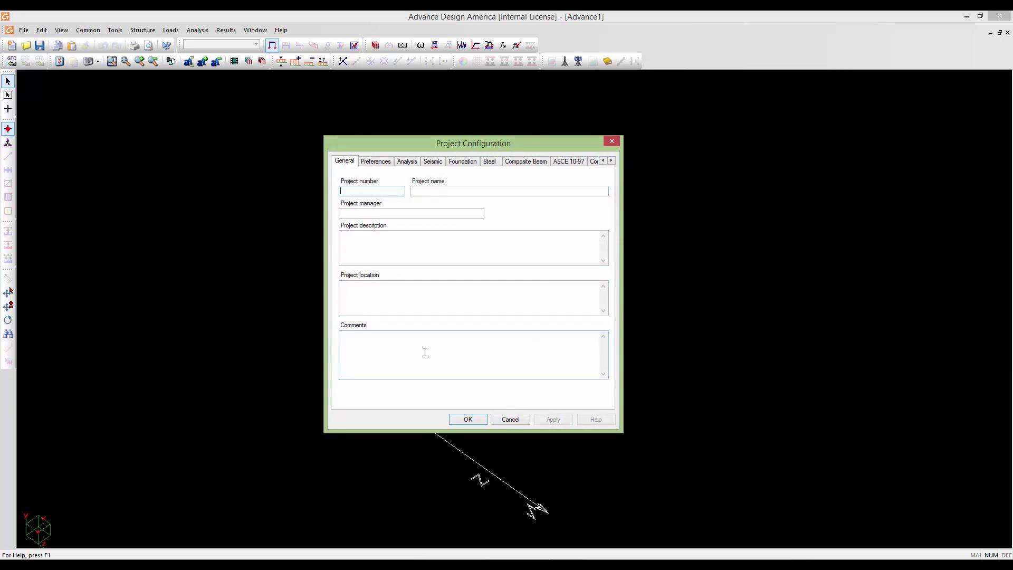
{"action": "left_click", "coordinate": [375, 161]}
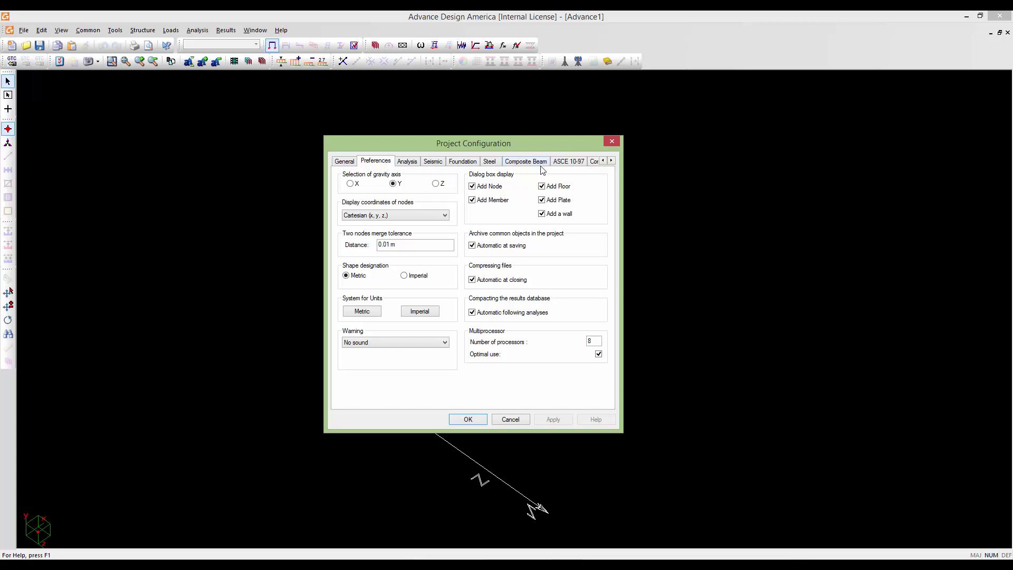
{"action": "left_click", "coordinate": [408, 163]}
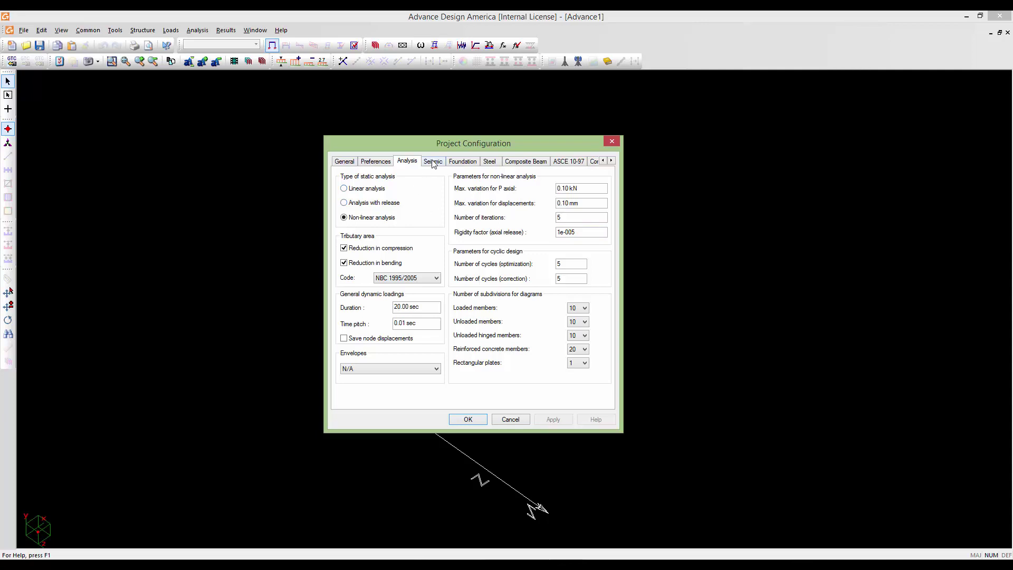
{"action": "left_click", "coordinate": [528, 165]}
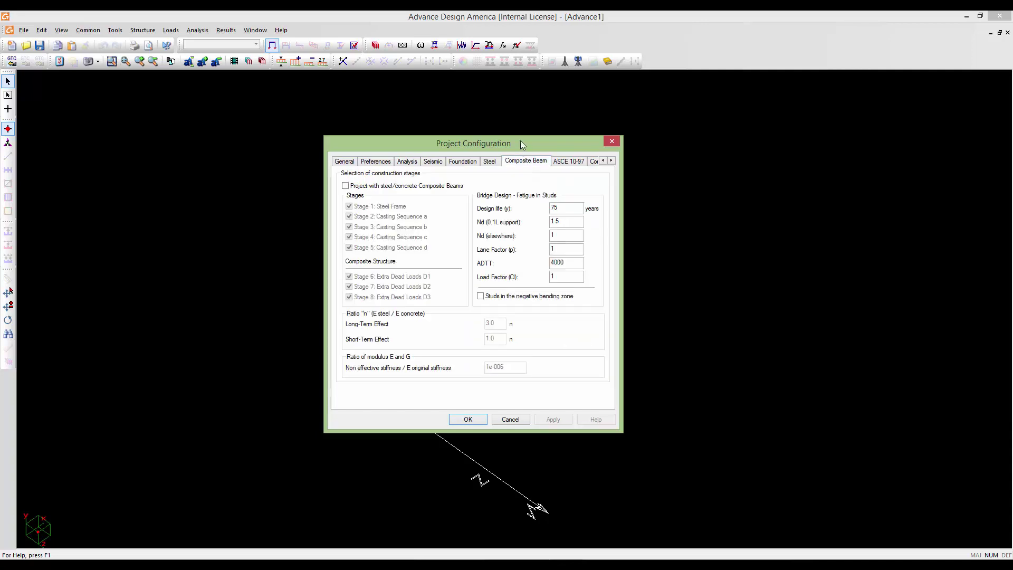
{"action": "left_click_drag", "start_coordinate": [520, 140], "coordinate": [528, 131]}
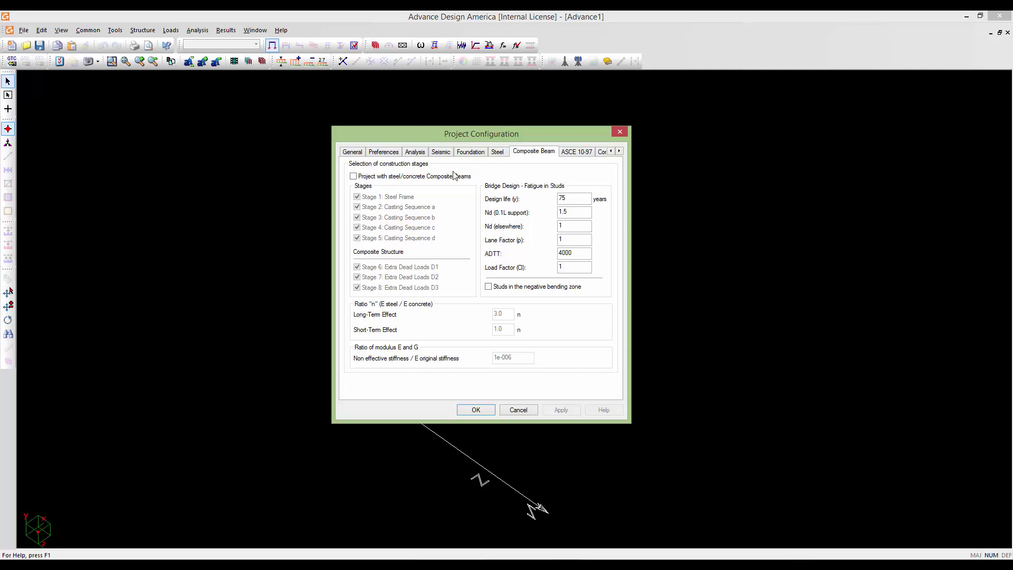
{"action": "left_click", "coordinate": [354, 177]}
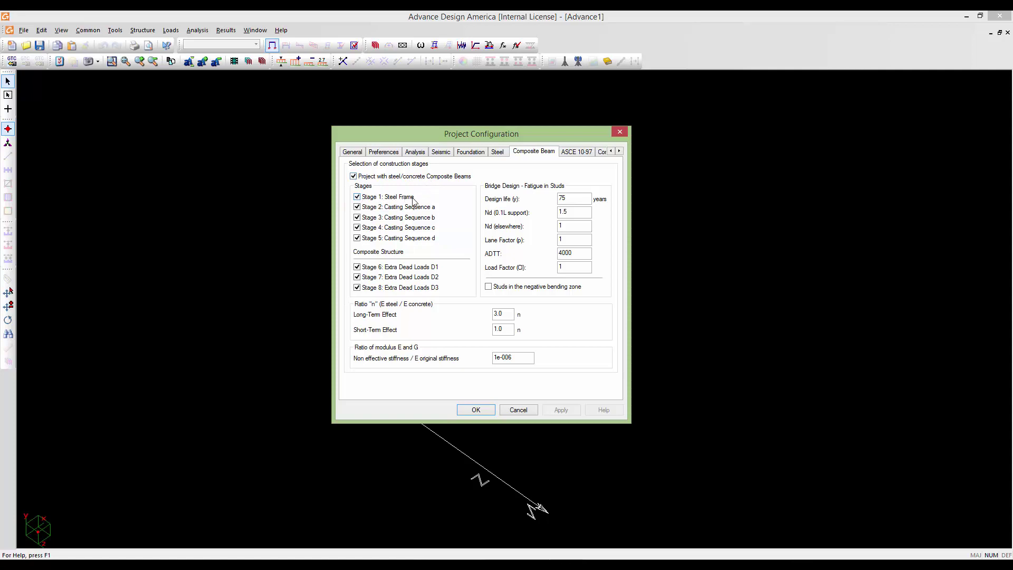
{"action": "left_click", "coordinate": [357, 219]}
{"action": "left_click", "coordinate": [357, 228]}
{"action": "left_click", "coordinate": [357, 288]}
{"action": "left_click", "coordinate": [480, 411]}
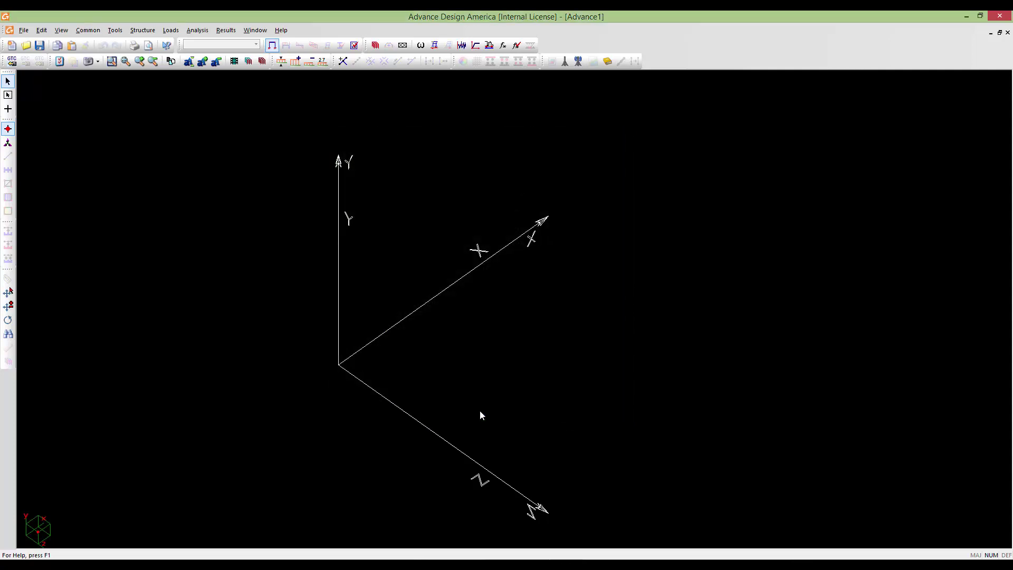
Add a node numbered 1 at the origin in the nodes spreadsheet and set its type to Support.
{"action": "scroll", "coordinate": [480, 415], "scroll_direction": "down", "scroll_amount": 3}
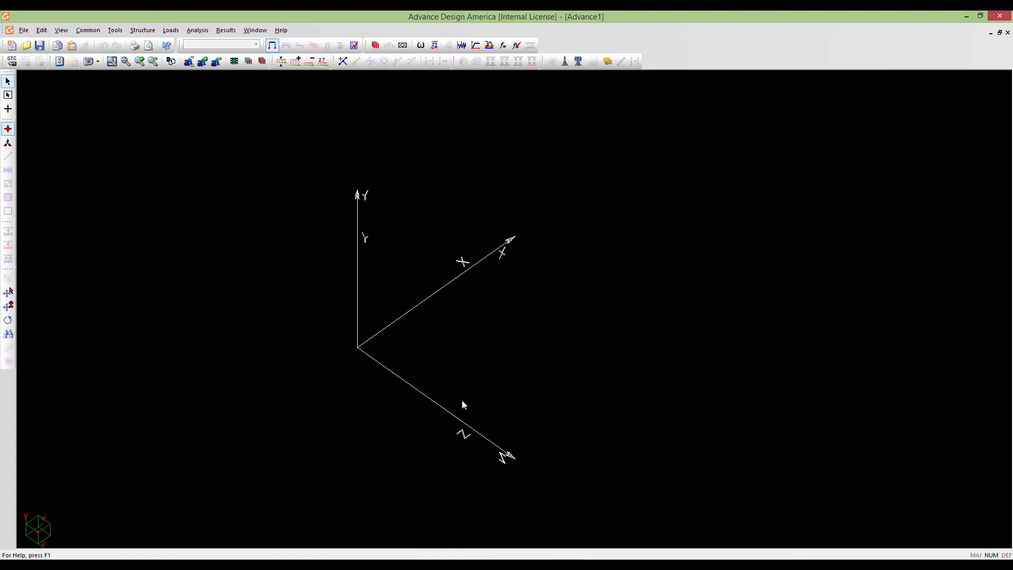
{"action": "scroll", "coordinate": [461, 405], "scroll_direction": "down", "scroll_amount": 2}
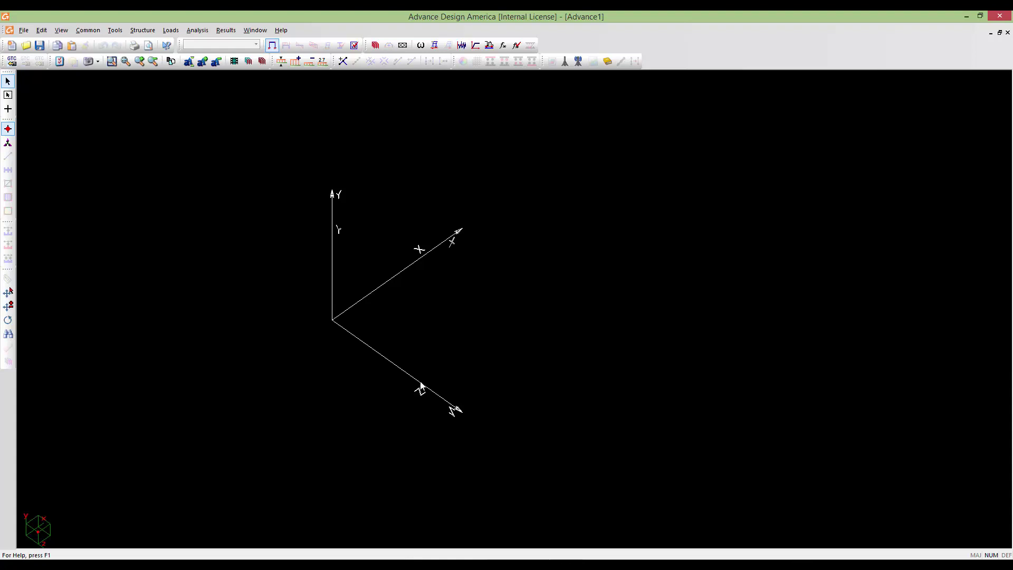
{"action": "scroll", "coordinate": [420, 379], "scroll_direction": "down", "scroll_amount": 3}
{"action": "scroll", "coordinate": [419, 378], "scroll_direction": "down", "scroll_amount": 2}
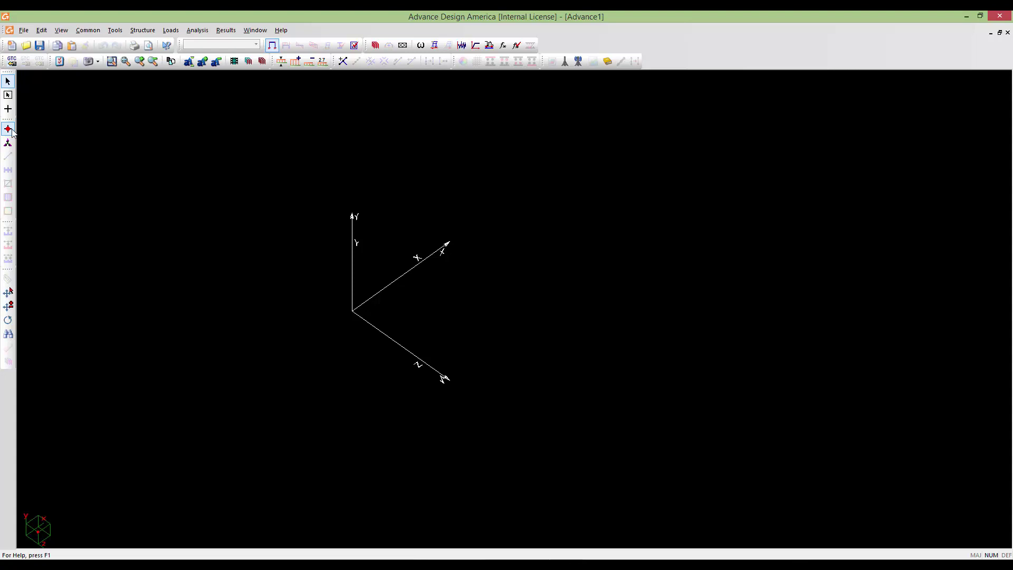
{"action": "double_click", "coordinate": [249, 223]}
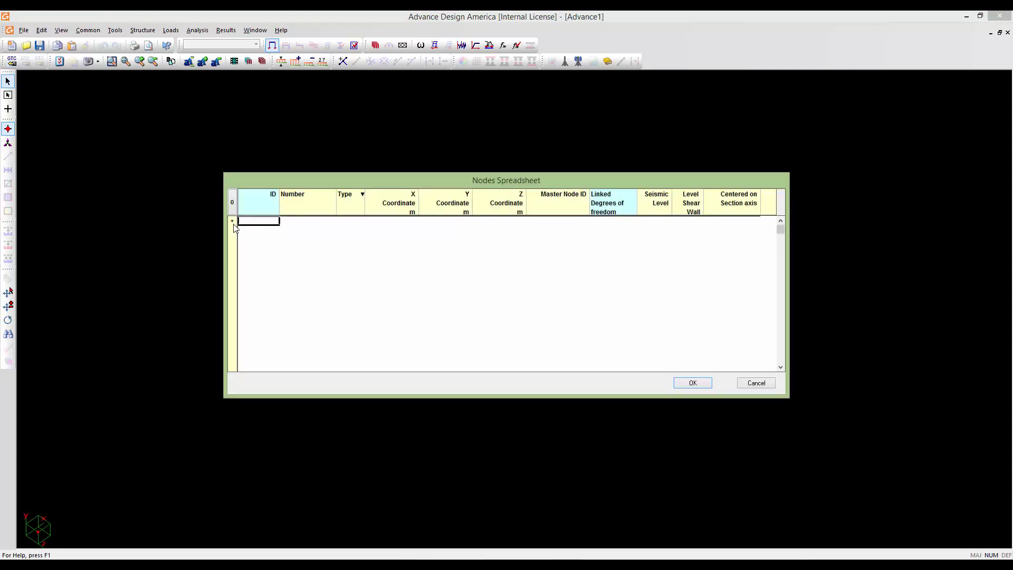
{"action": "left_click", "coordinate": [233, 223]}
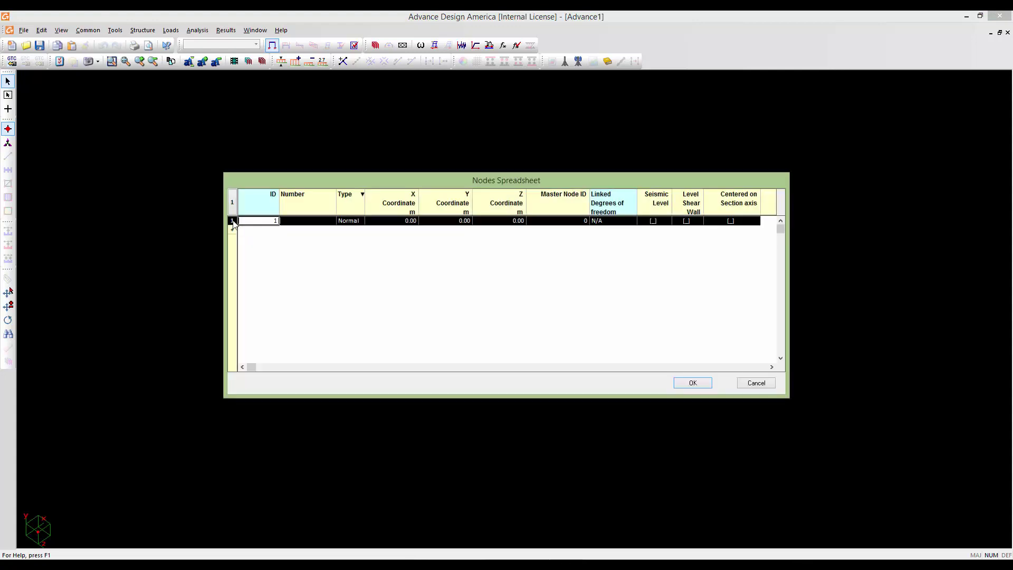
{"action": "left_click", "coordinate": [301, 220]}
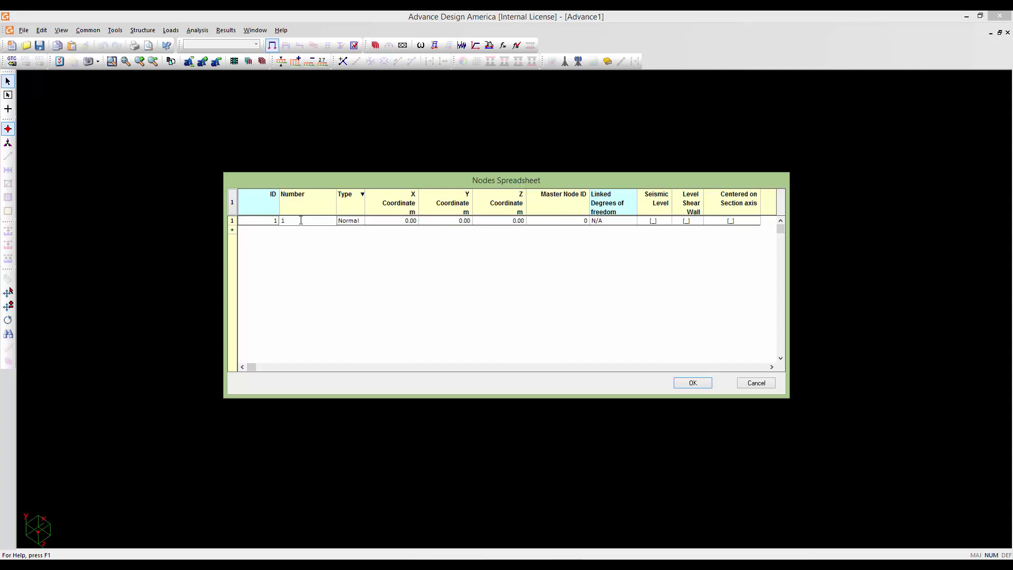
{"action": "left_click", "coordinate": [350, 221]}
{"action": "left_click", "coordinate": [350, 224]}
Add a second node numbered 2 of type Support with an X coordinate of 20 m, and accept the nodes.
{"action": "left_click", "coordinate": [232, 231]}
{"action": "left_click", "coordinate": [294, 230]}
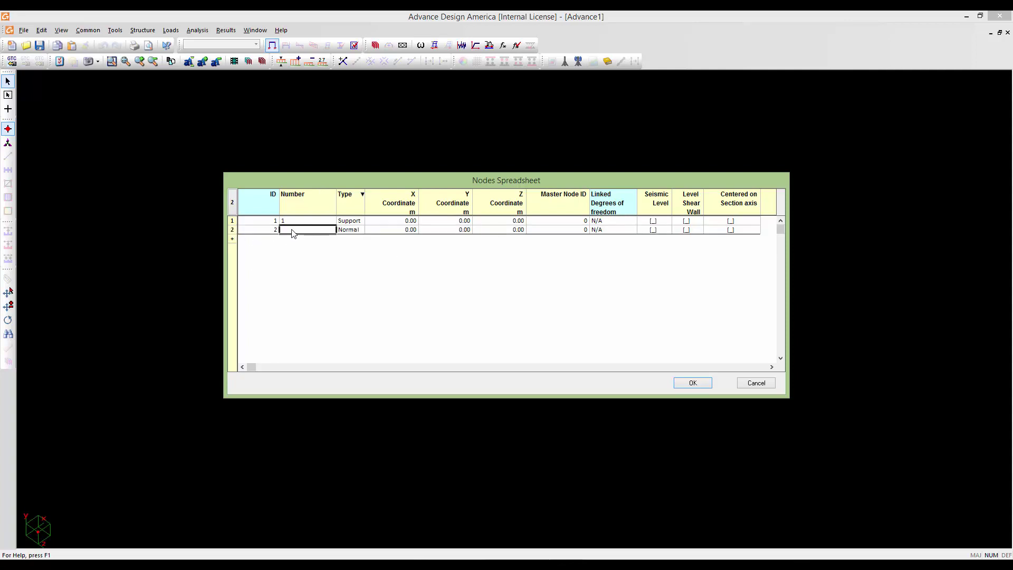
{"action": "type", "text": "2"}
{"action": "left_click", "coordinate": [348, 232]}
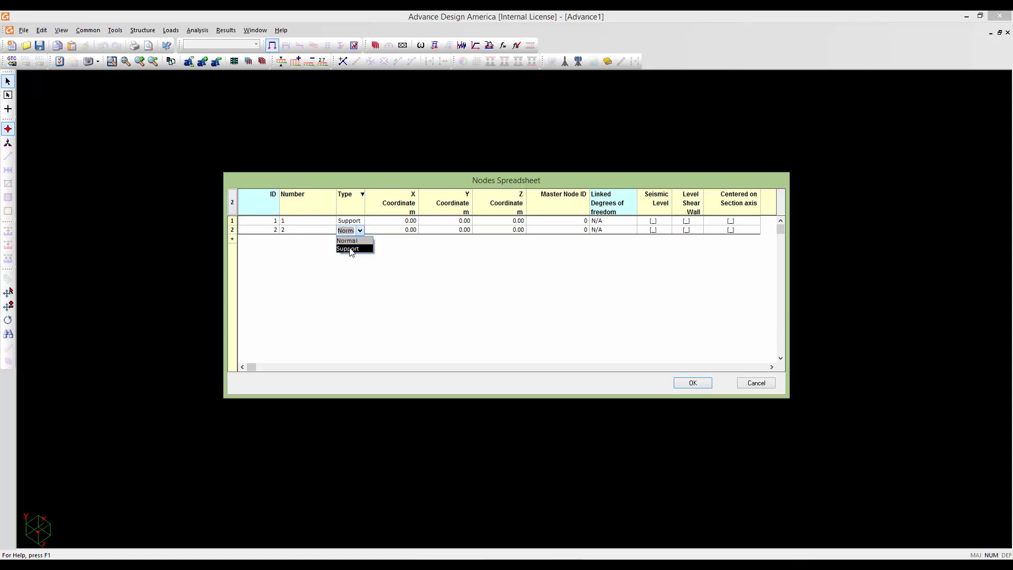
{"action": "left_click", "coordinate": [351, 249]}
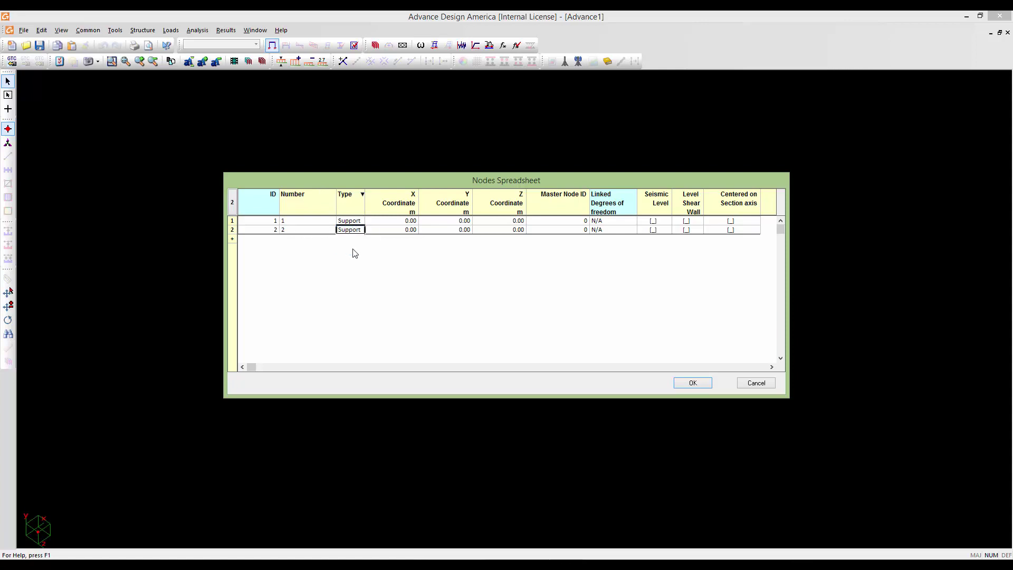
{"action": "left_click", "coordinate": [408, 230]}
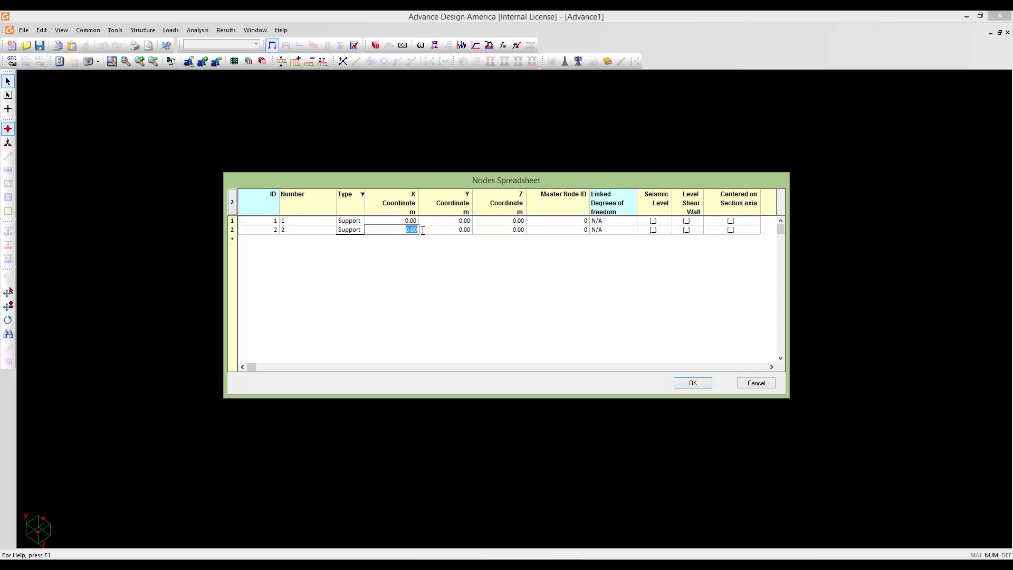
{"action": "type", "text": "20"}
{"action": "left_click", "coordinate": [446, 231]}
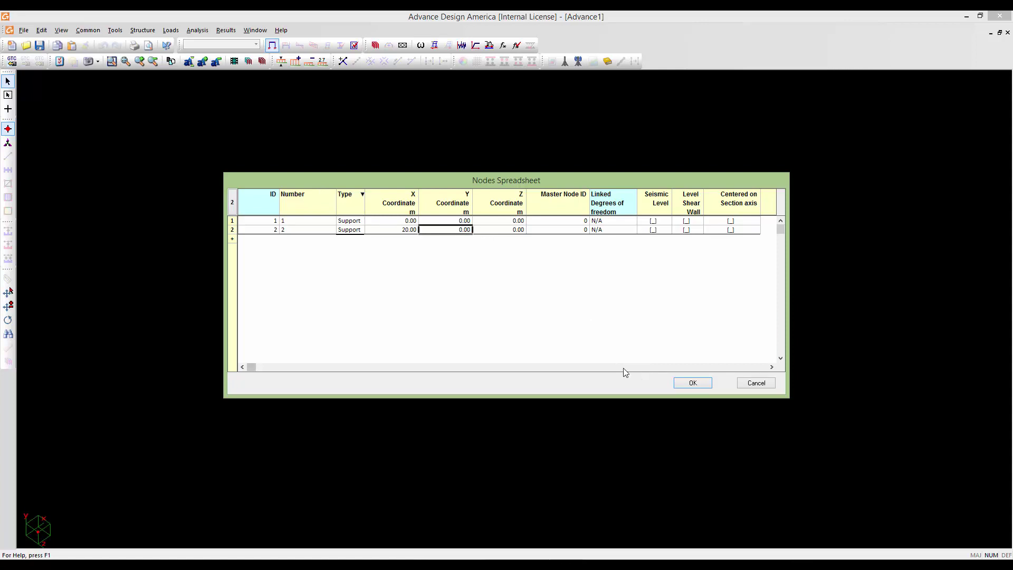
{"action": "left_click", "coordinate": [686, 384]}
Draw a member from the support node at the origin to the second support node.
{"action": "middle_click_drag", "start_coordinate": [524, 381], "coordinate": [521, 378]}
{"action": "middle_click_drag", "start_coordinate": [504, 344], "coordinate": [488, 389]}
{"action": "scroll", "coordinate": [489, 389], "scroll_direction": "down", "scroll_amount": 1}
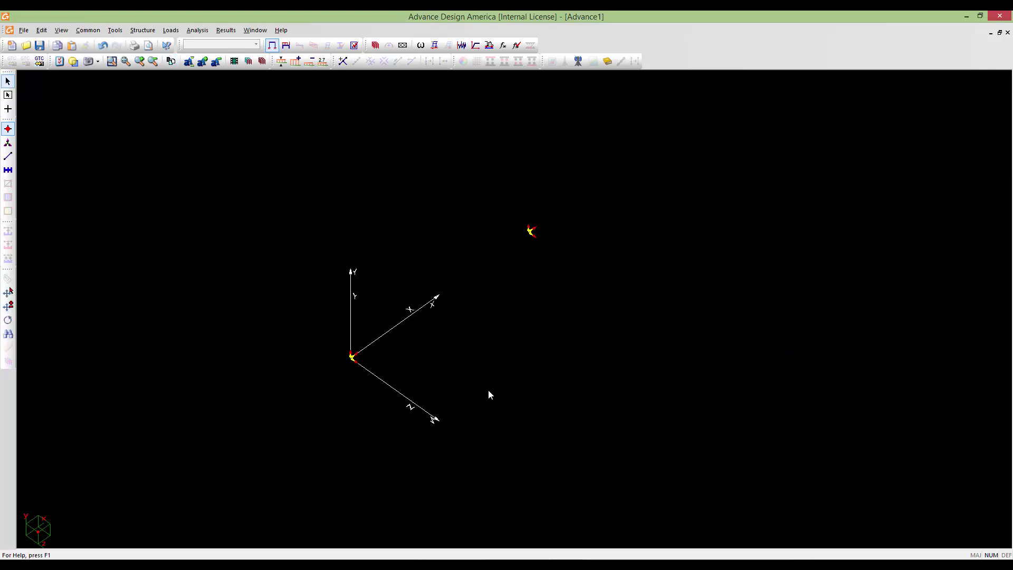
{"action": "scroll", "coordinate": [488, 390], "scroll_direction": "up", "scroll_amount": 2}
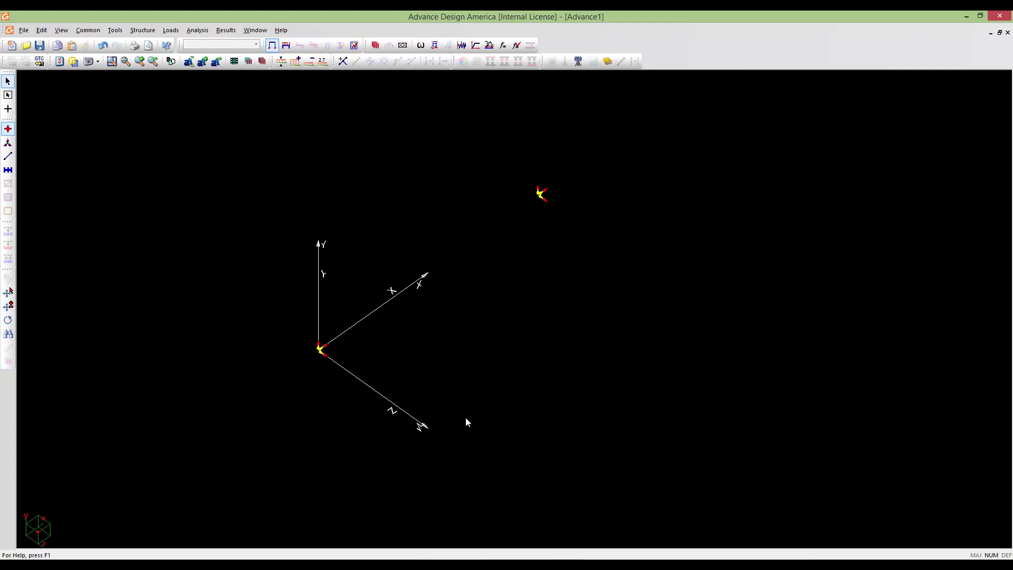
{"action": "middle_click_drag", "start_coordinate": [465, 417], "coordinate": [473, 436]}
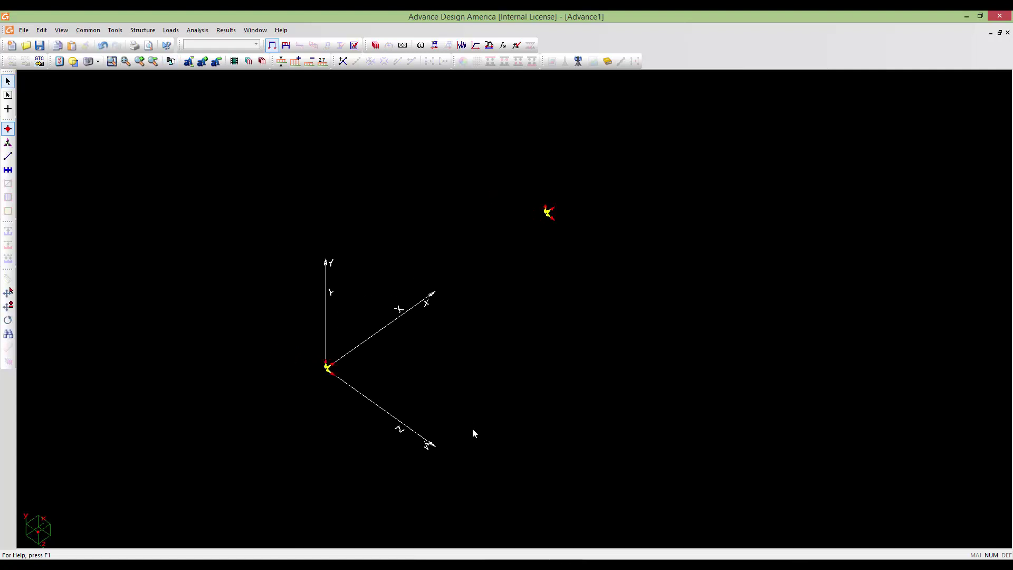
{"action": "left_click", "coordinate": [8, 157]}
{"action": "left_click", "coordinate": [8, 109]}
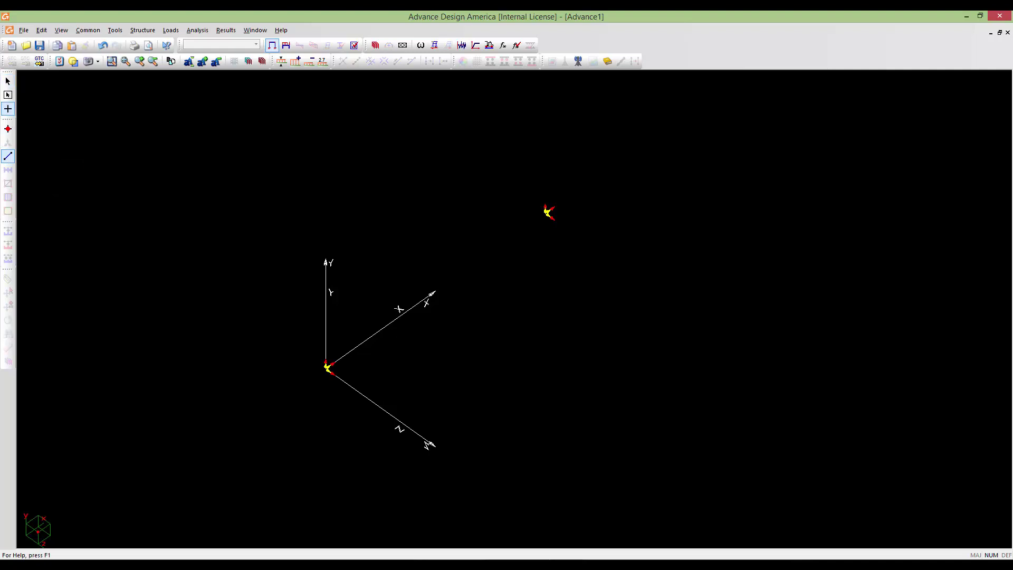
{"action": "left_click", "coordinate": [326, 368]}
{"action": "left_click", "coordinate": [549, 212]}
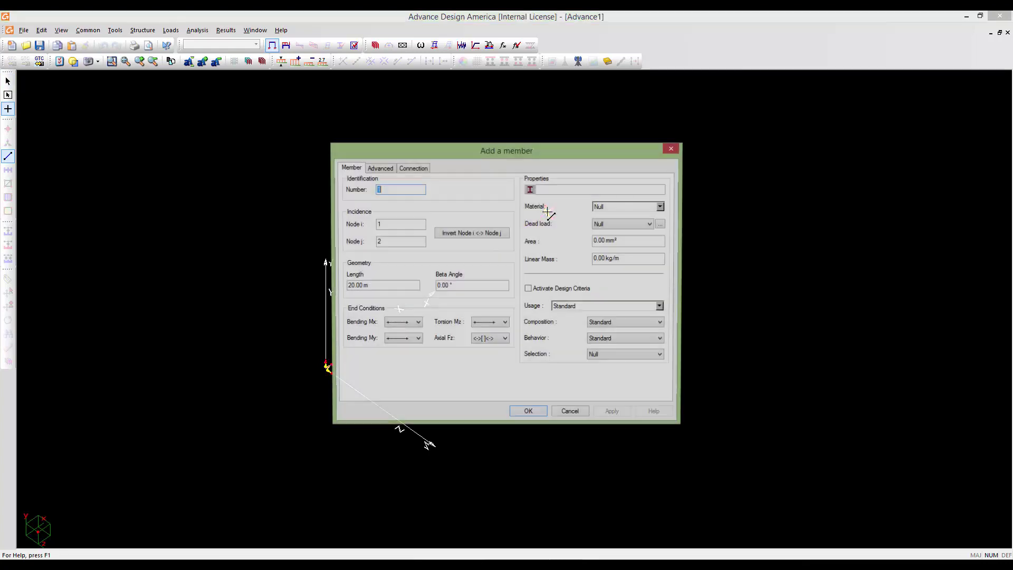
Select the W1000x222 shape from the W1000 group of steel W sections for the new member.
{"action": "left_click_drag", "start_coordinate": [487, 150], "coordinate": [494, 137]}
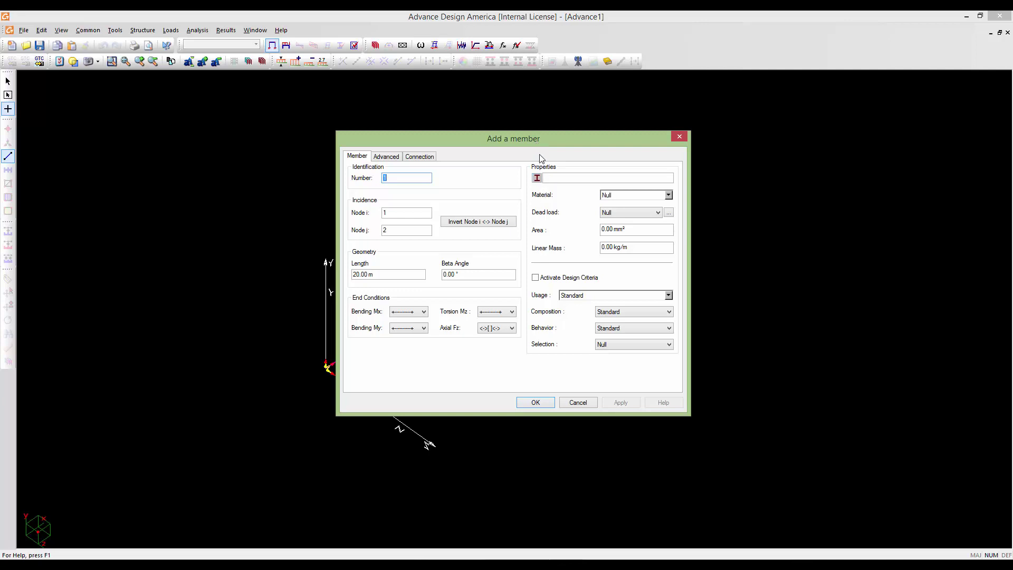
{"action": "left_click_drag", "start_coordinate": [536, 142], "coordinate": [524, 133]}
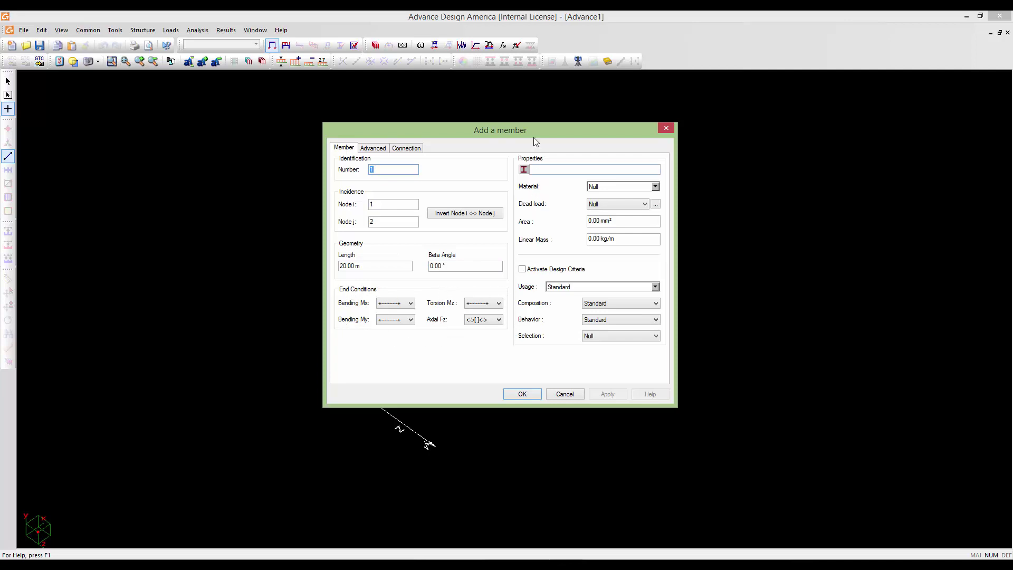
{"action": "left_click_drag", "start_coordinate": [524, 131], "coordinate": [512, 130]}
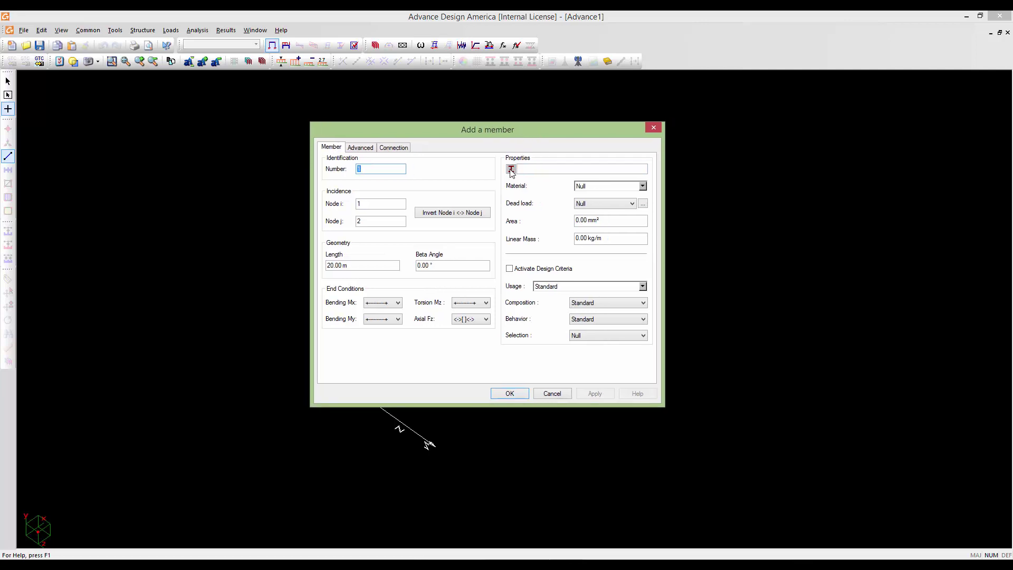
{"action": "left_click", "coordinate": [511, 170]}
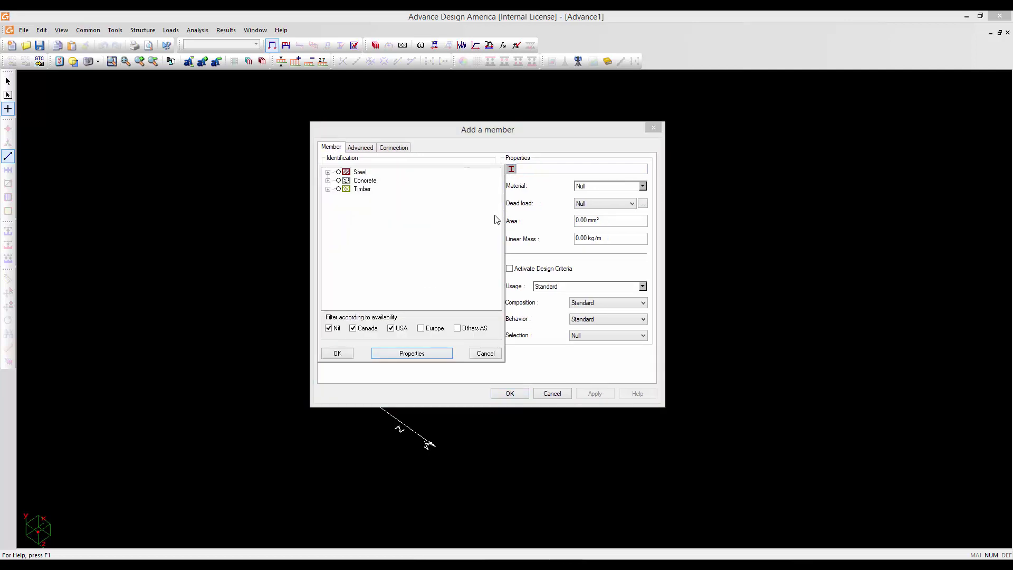
{"action": "left_click", "coordinate": [328, 173]}
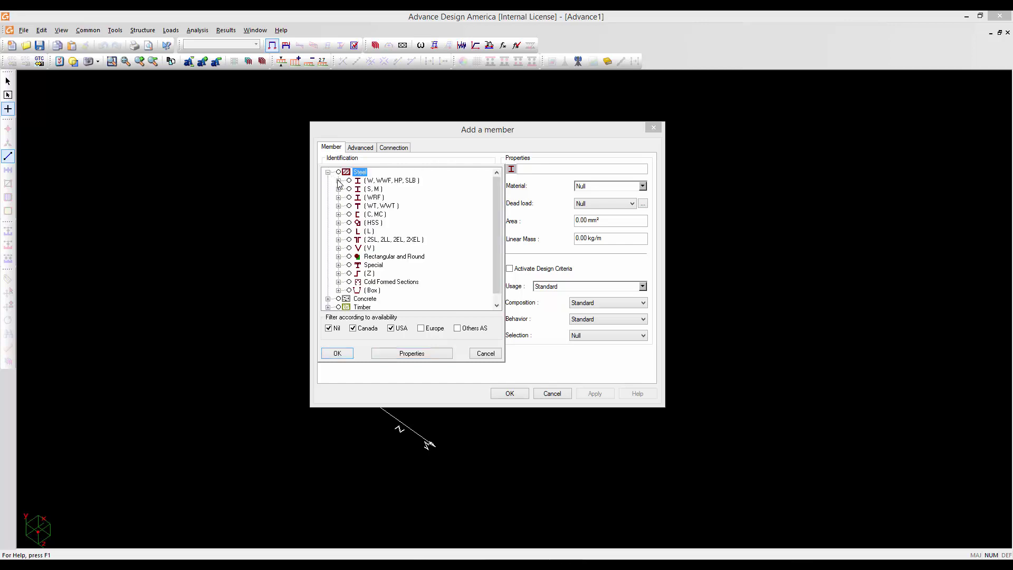
{"action": "left_click", "coordinate": [338, 181]}
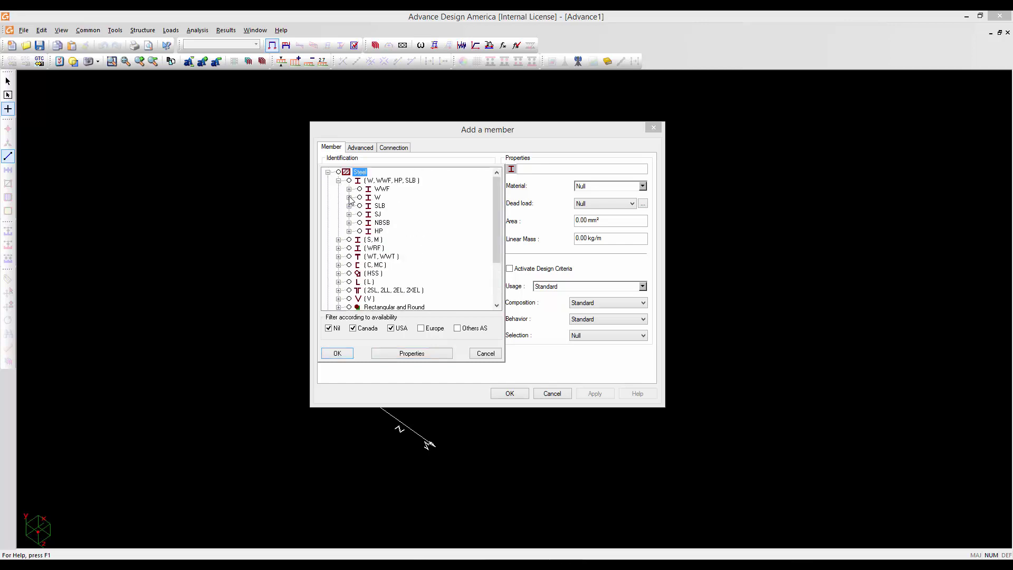
{"action": "left_click", "coordinate": [349, 197]}
{"action": "left_click", "coordinate": [359, 198]}
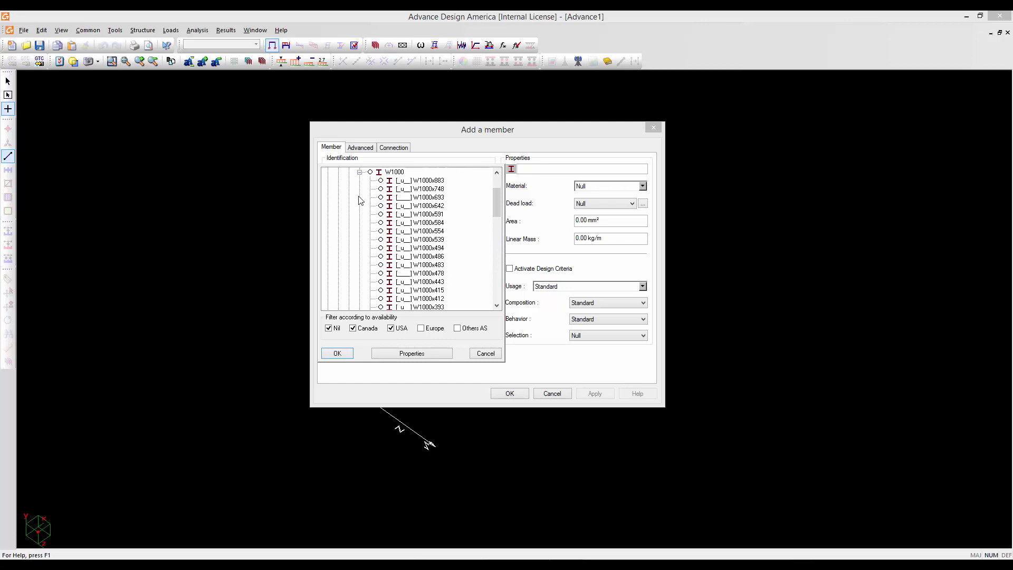
{"action": "scroll", "coordinate": [498, 226], "scroll_direction": "down", "scroll_amount": 1}
{"action": "left_click", "coordinate": [499, 226]}
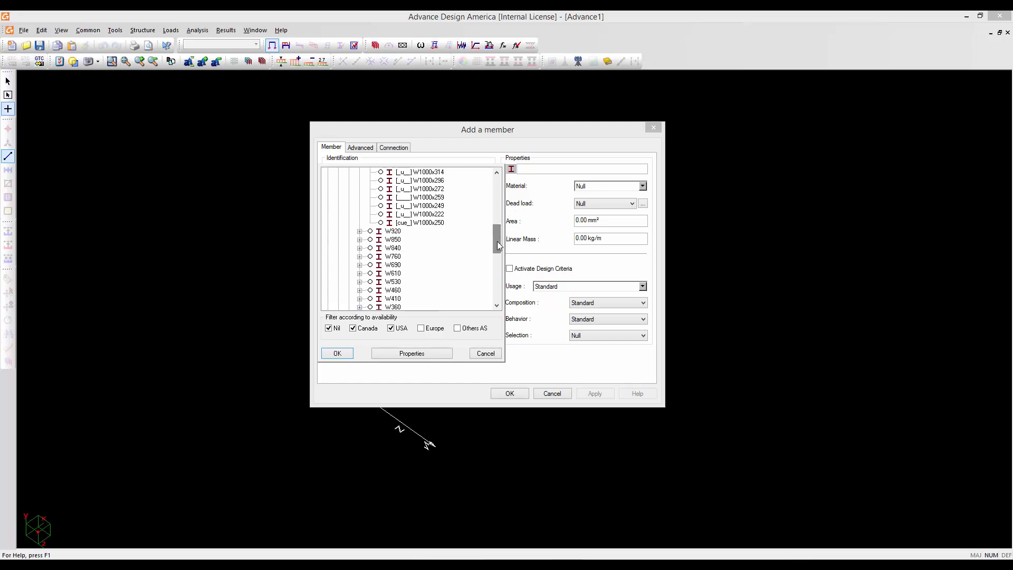
{"action": "left_click", "coordinate": [381, 215]}
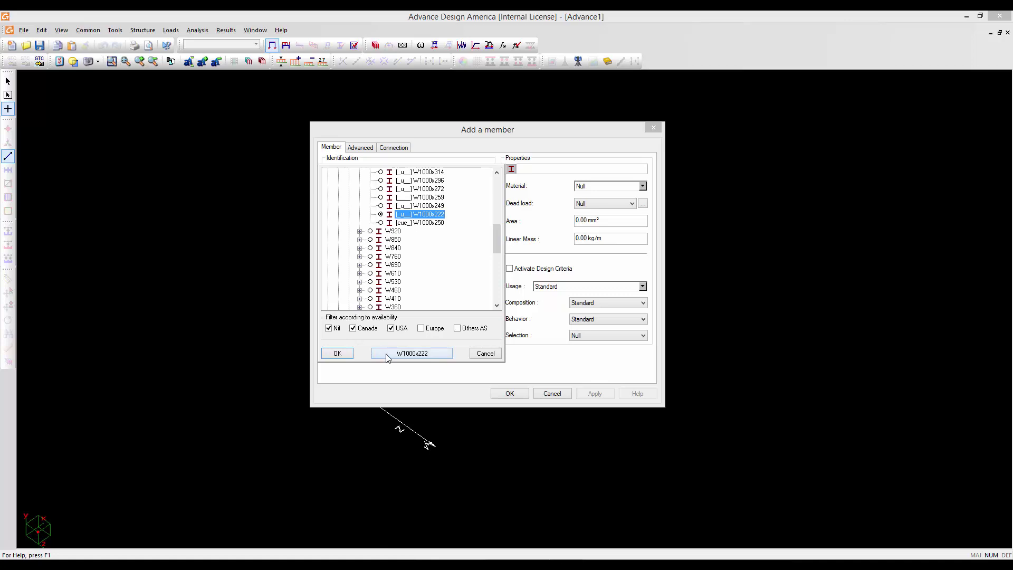
Review the dimensions and axis properties of the W1000x222 shape and accept it as the member's section.
{"action": "left_click", "coordinate": [400, 357]}
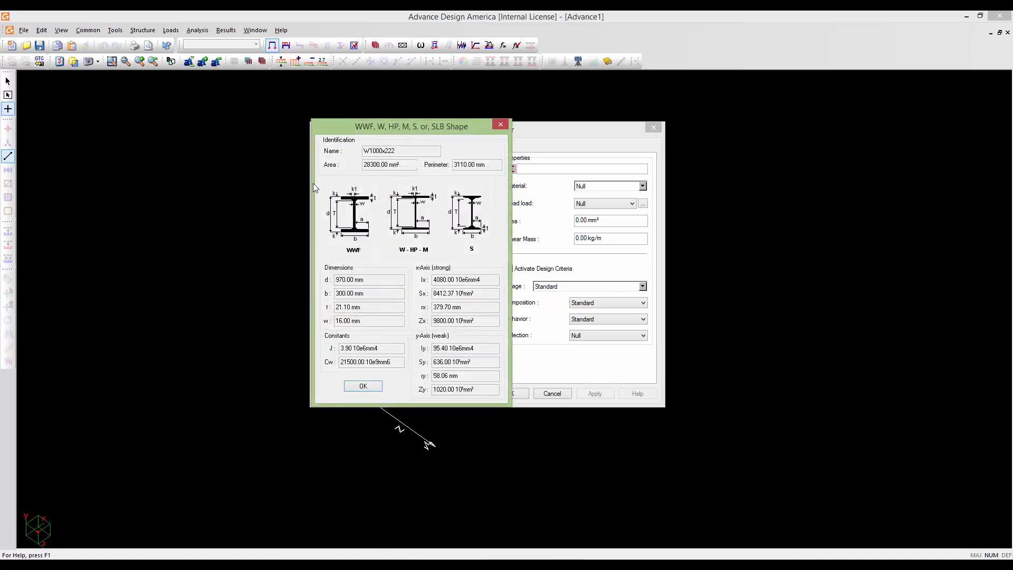
{"action": "left_click", "coordinate": [378, 388]}
{"action": "left_click", "coordinate": [343, 355]}
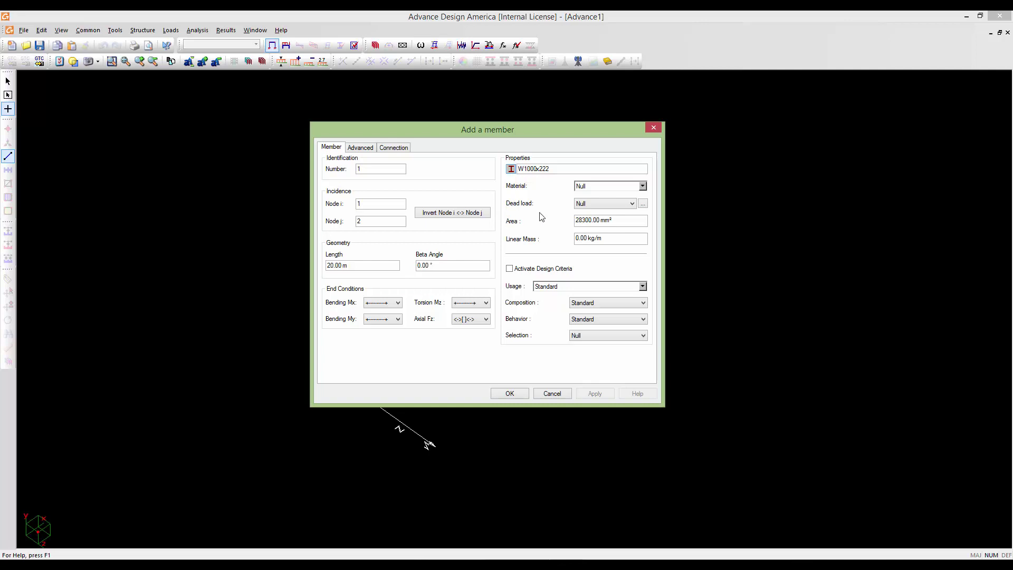
Set the member's material to ASTM-A572-50 and its dead load to Dead.
{"action": "left_click", "coordinate": [643, 187]}
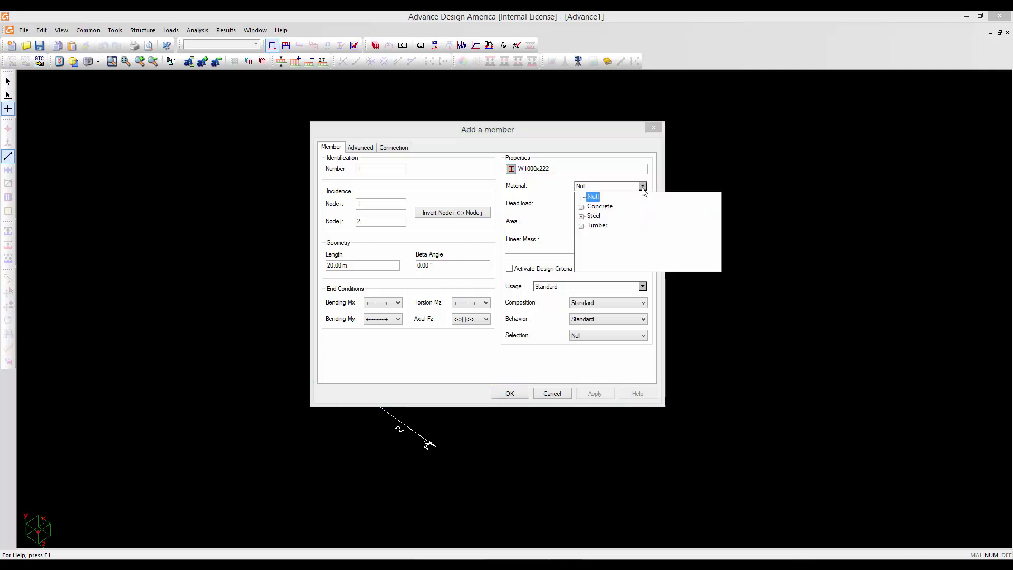
{"action": "left_click", "coordinate": [582, 216]}
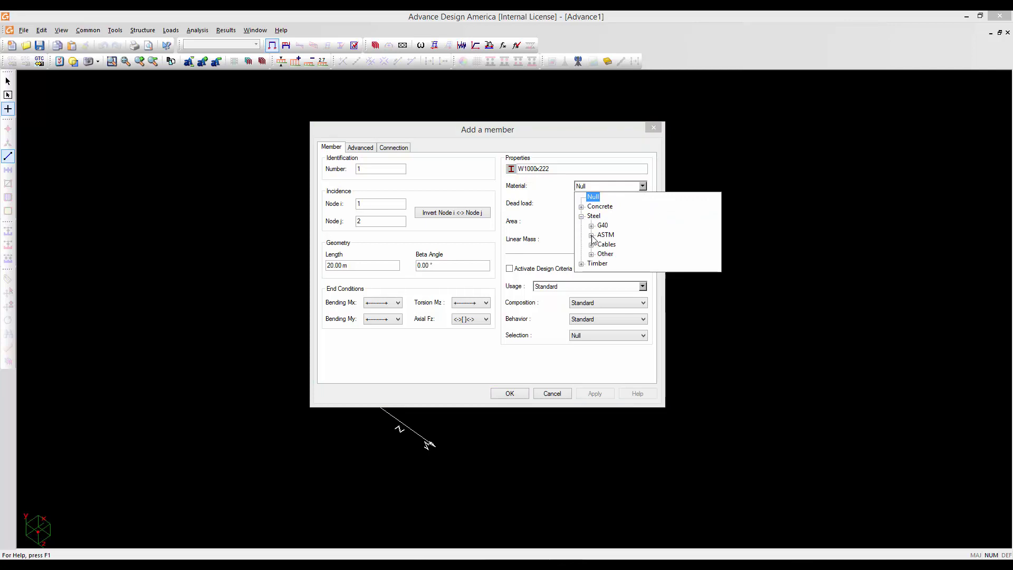
{"action": "left_click", "coordinate": [591, 236]}
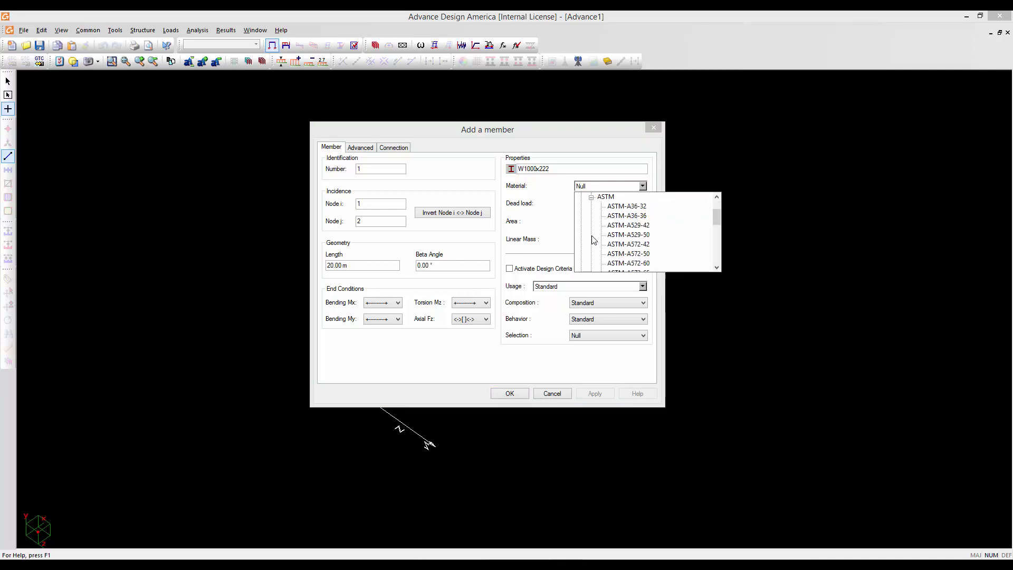
{"action": "left_click", "coordinate": [622, 255]}
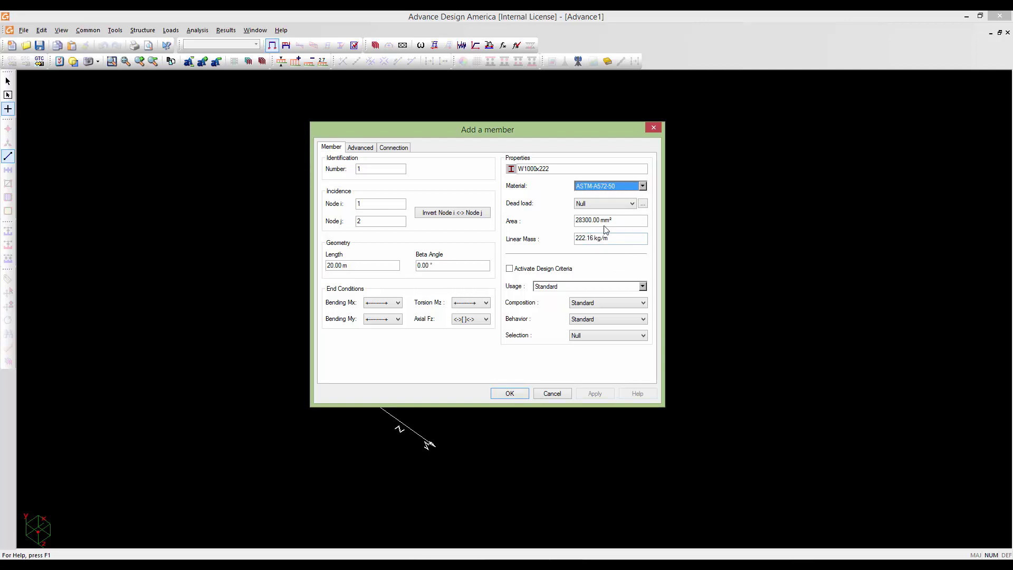
{"action": "left_click", "coordinate": [632, 205]}
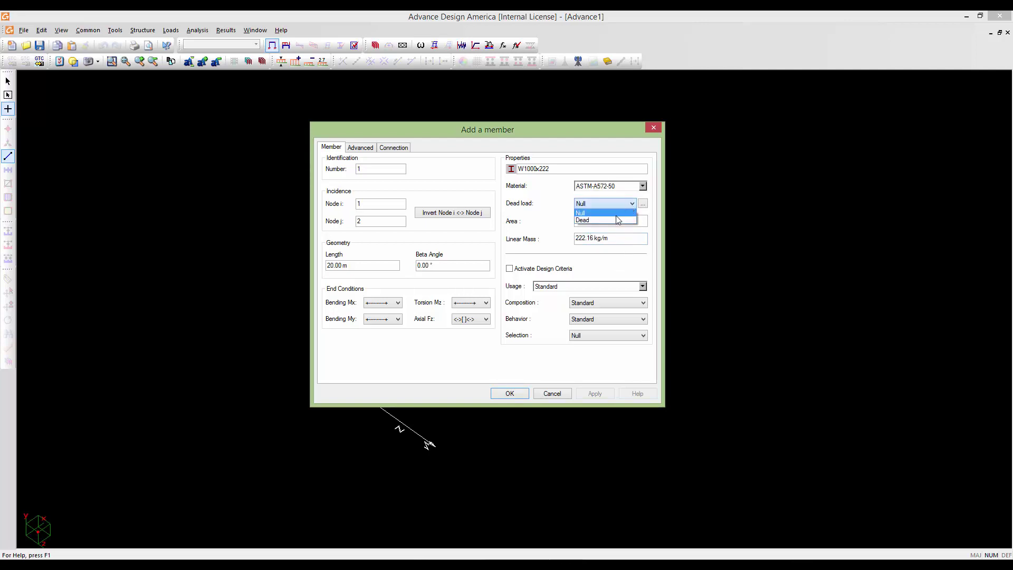
{"action": "left_click", "coordinate": [614, 220]}
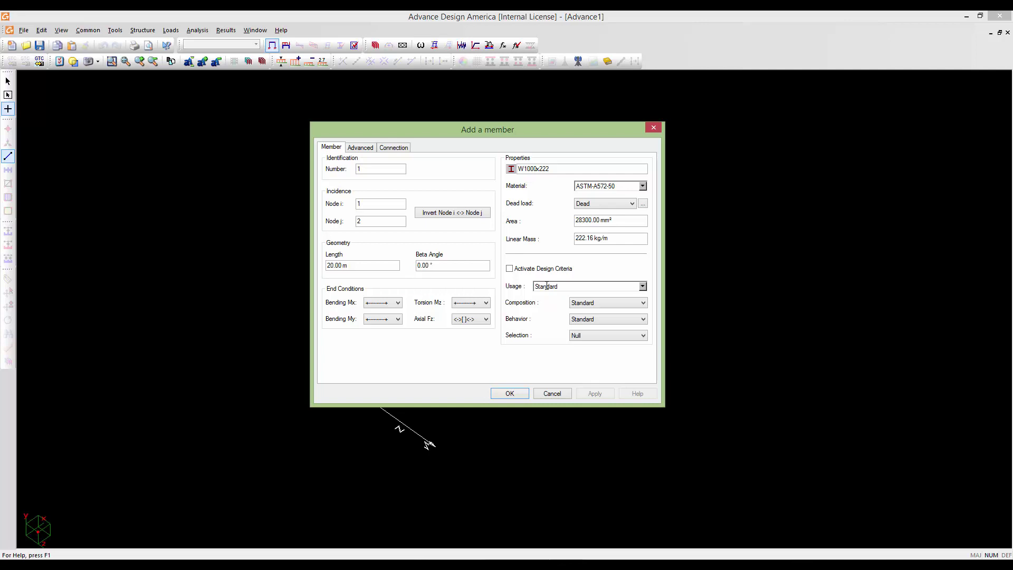
Activate the member's design criteria and set its composition to Composite Beam.
{"action": "left_click", "coordinate": [510, 269]}
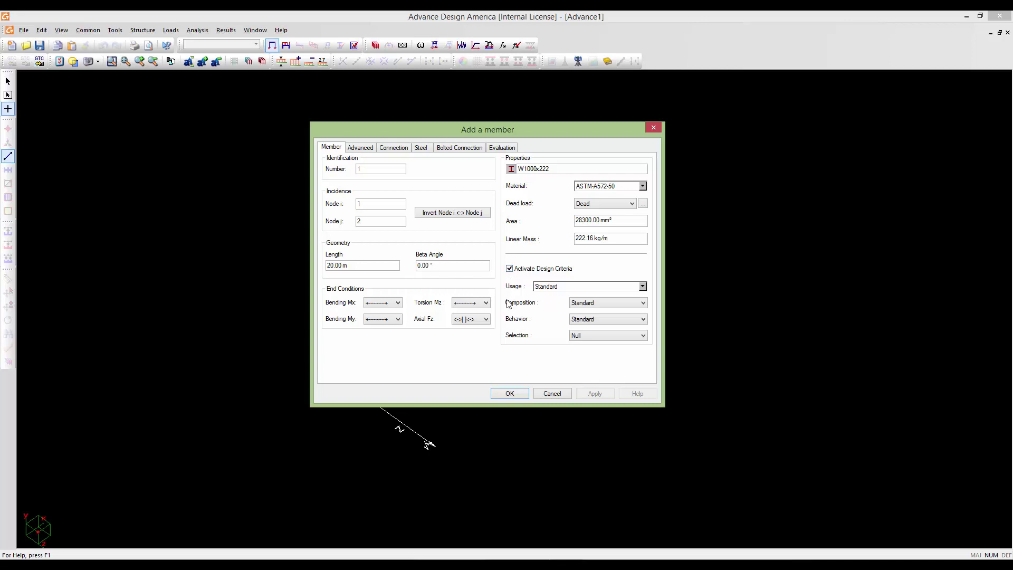
{"action": "left_click", "coordinate": [639, 306]}
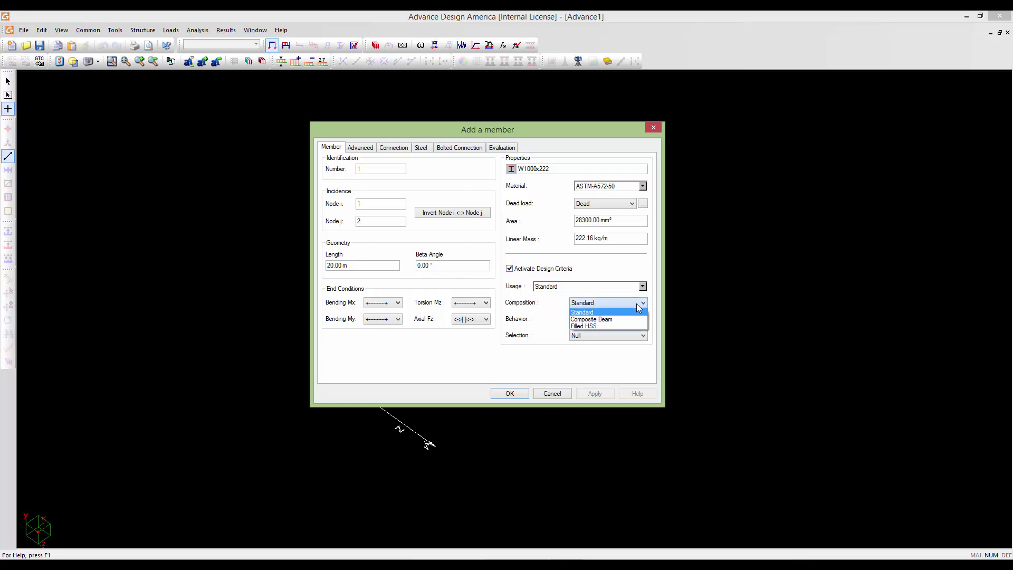
{"action": "left_click", "coordinate": [599, 320]}
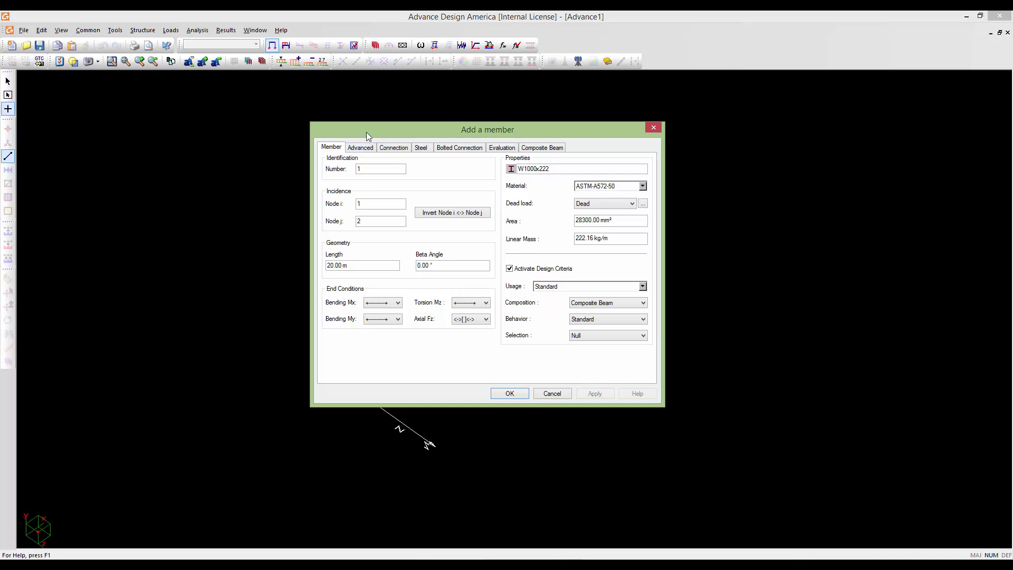
Make the member effective at construction Stage 1 in its advanced properties.
{"action": "left_click_drag", "start_coordinate": [366, 131], "coordinate": [372, 129]}
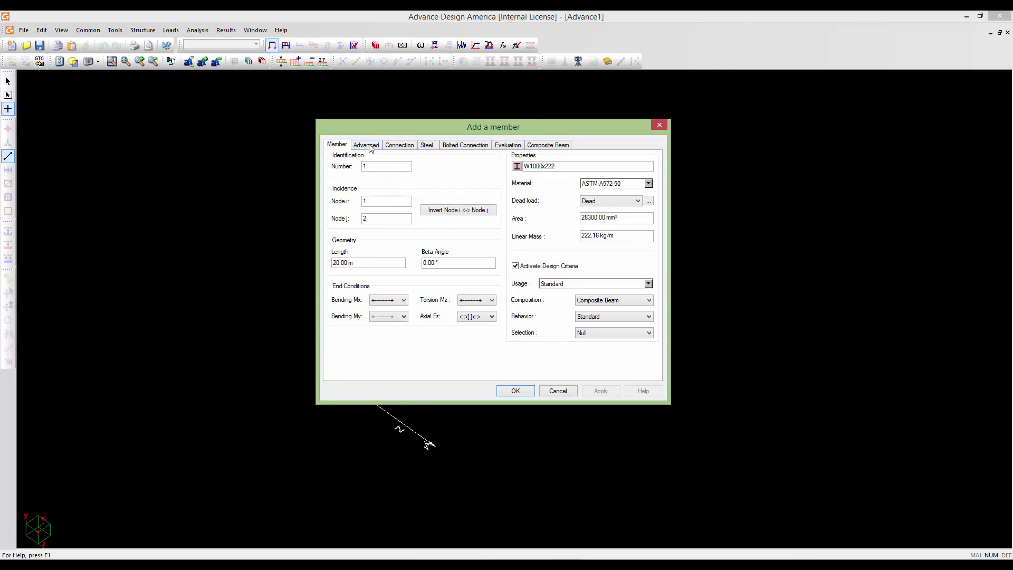
{"action": "left_click", "coordinate": [372, 147]}
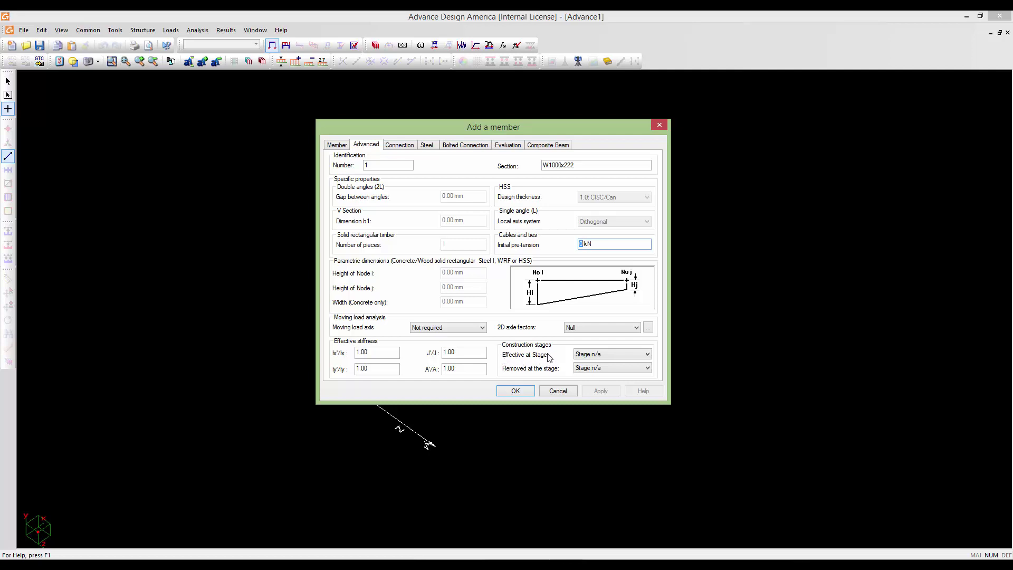
{"action": "left_click", "coordinate": [611, 354]}
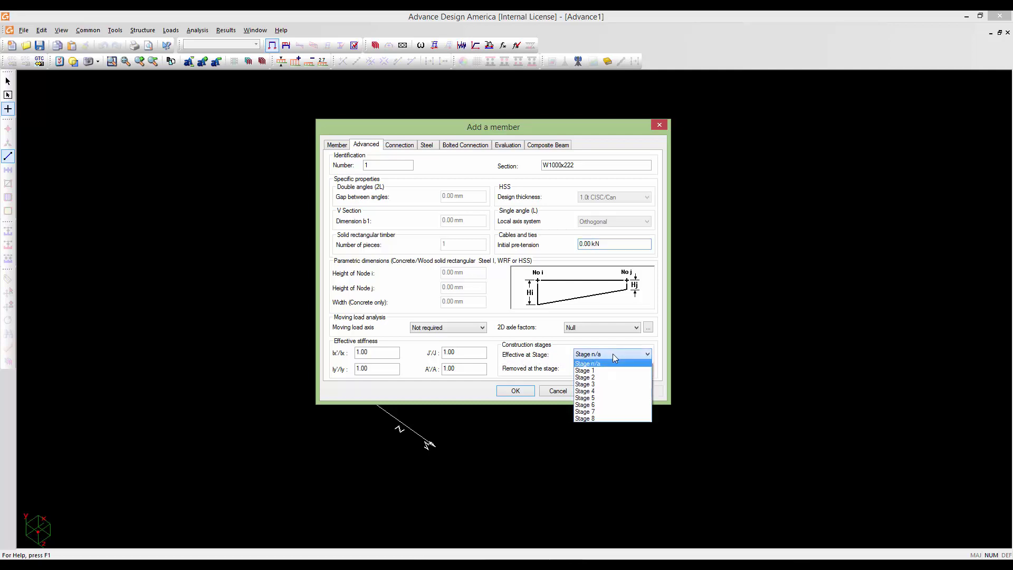
{"action": "left_click", "coordinate": [591, 371]}
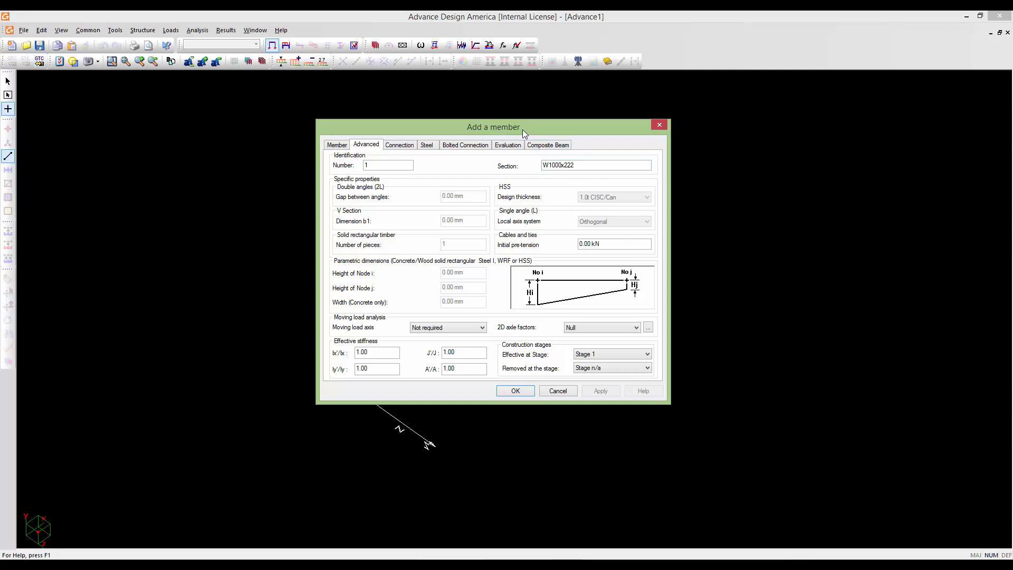
Open the member's composite beam settings and check which composite slabs are available.
{"action": "left_click_drag", "start_coordinate": [523, 129], "coordinate": [535, 125]}
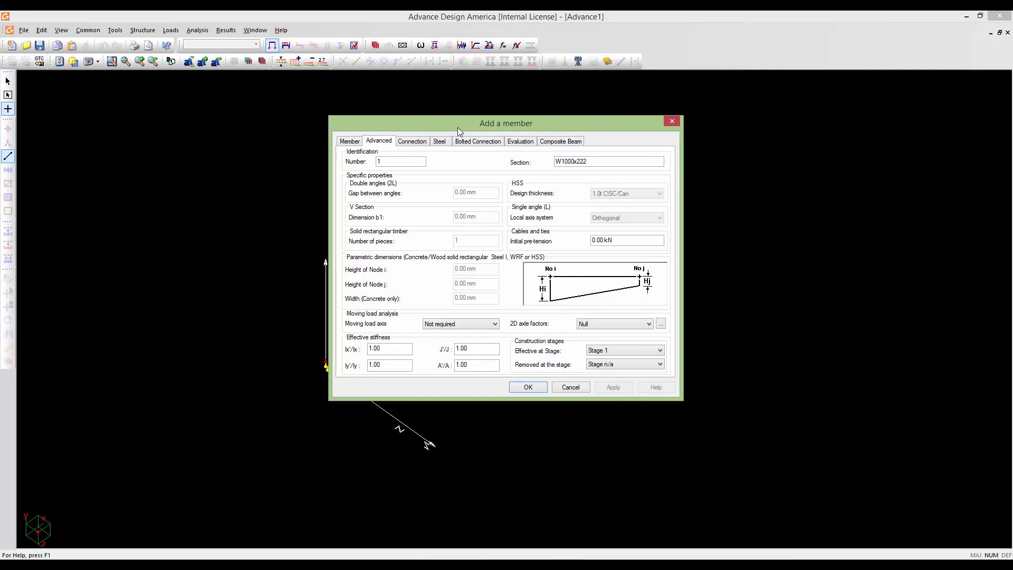
{"action": "left_click", "coordinate": [560, 143]}
{"action": "left_click_drag", "start_coordinate": [553, 125], "coordinate": [552, 130]}
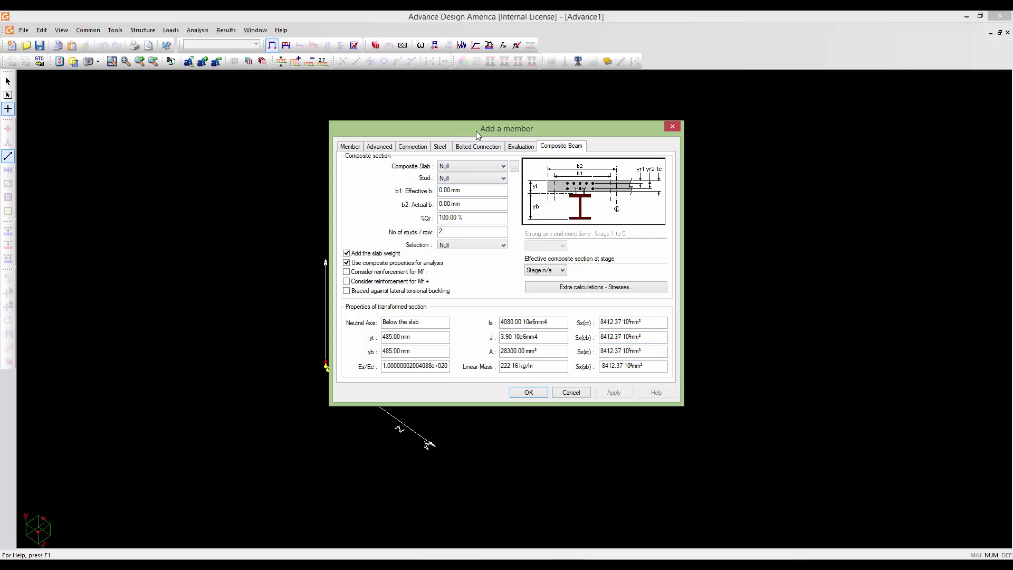
{"action": "left_click_drag", "start_coordinate": [476, 130], "coordinate": [479, 137]}
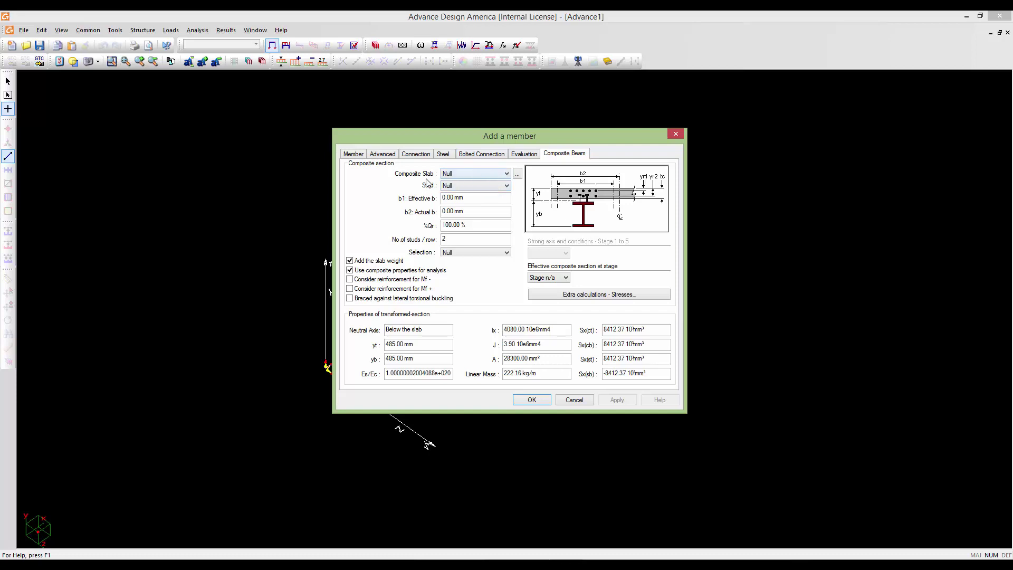
{"action": "left_click", "coordinate": [494, 177]}
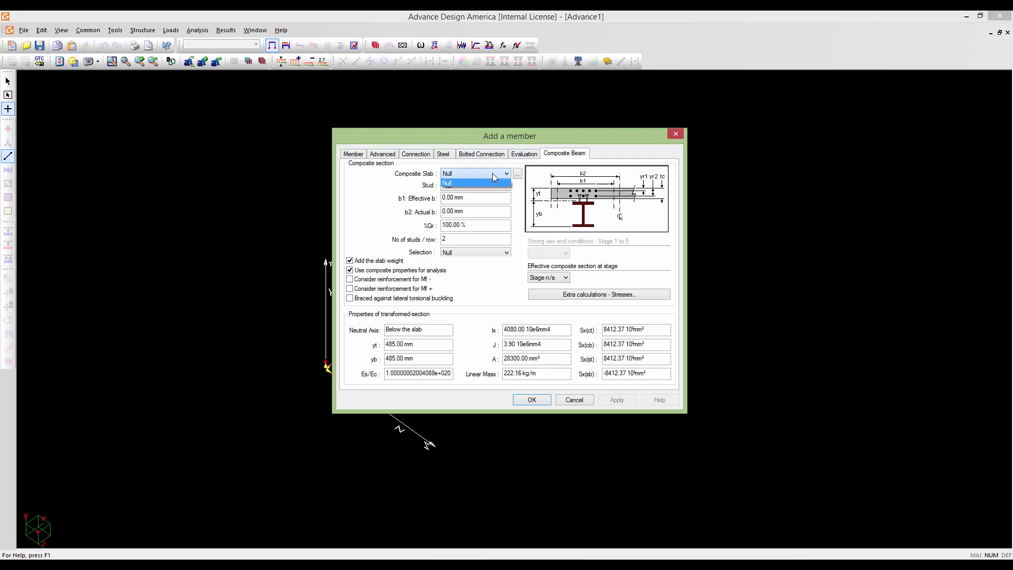
{"action": "left_click", "coordinate": [495, 177]}
{"action": "left_click", "coordinate": [494, 177]}
{"action": "left_click", "coordinate": [494, 176]}
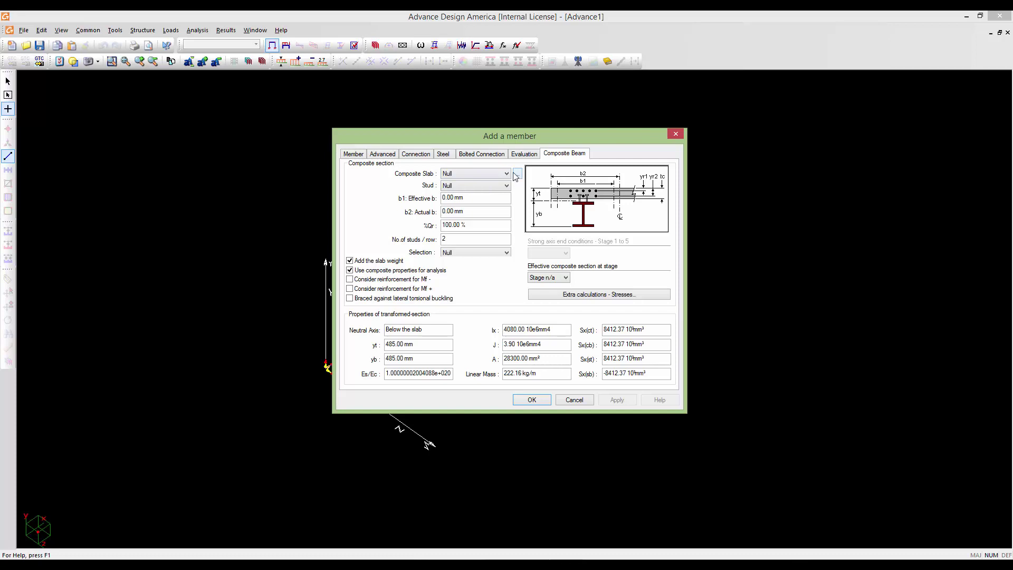
Open the Slabs/Steel decks spreadsheet, widen it to show more columns and add a new slab row.
{"action": "left_click", "coordinate": [516, 175]}
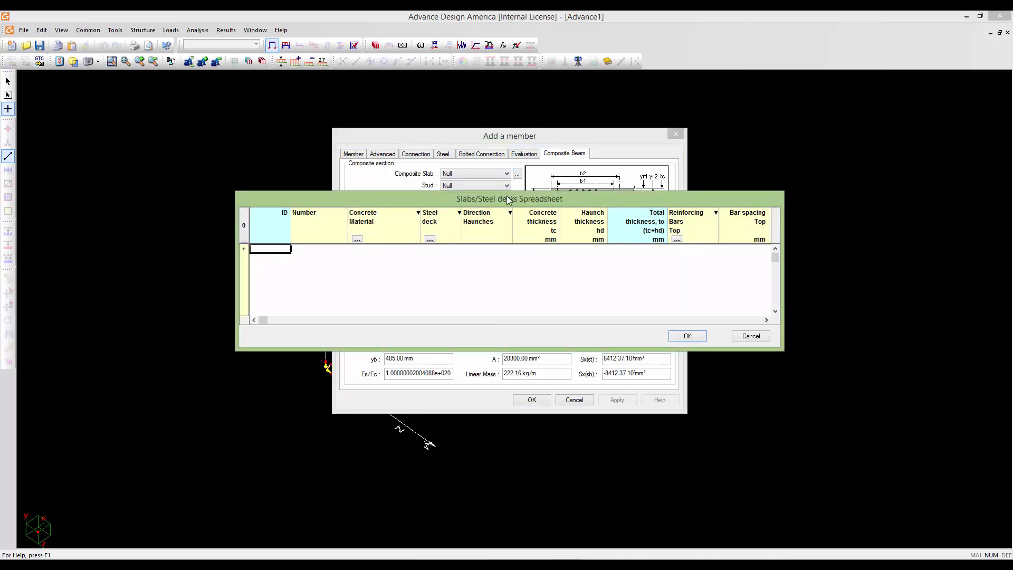
{"action": "left_click_drag", "start_coordinate": [508, 199], "coordinate": [522, 199]}
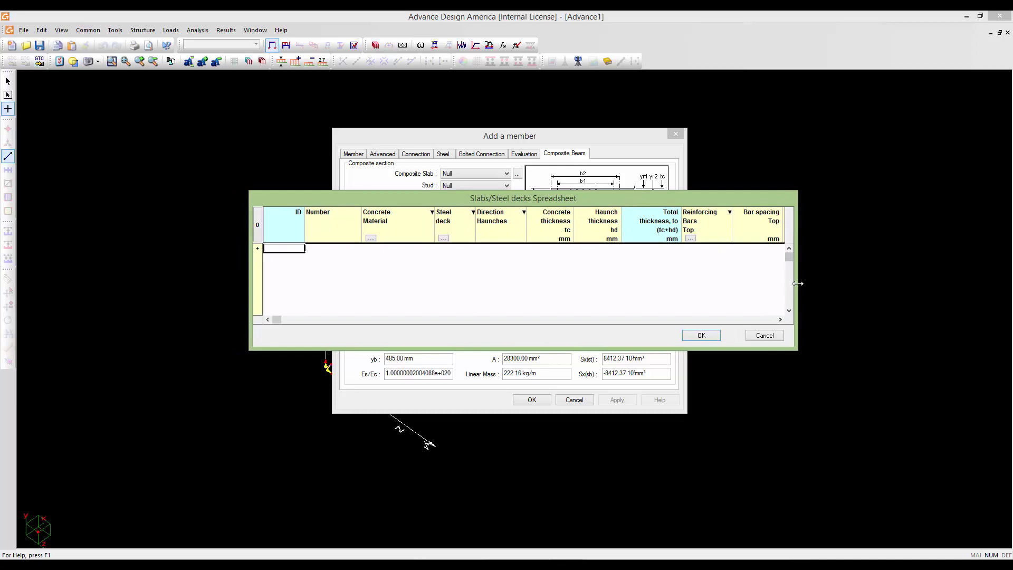
{"action": "left_click_drag", "start_coordinate": [798, 284], "coordinate": [856, 283]}
{"action": "left_click_drag", "start_coordinate": [251, 289], "coordinate": [140, 263]}
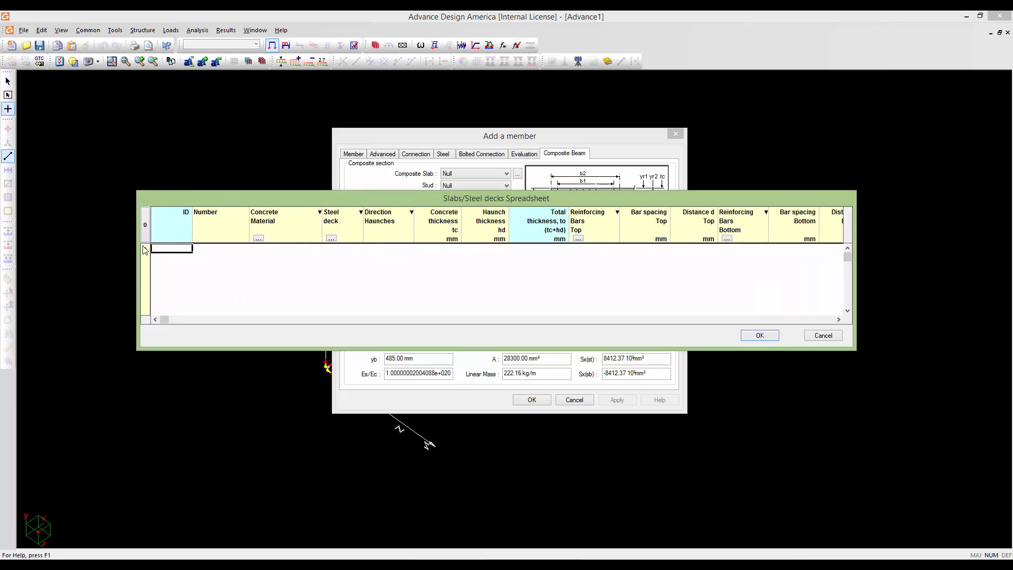
{"action": "left_click", "coordinate": [145, 249]}
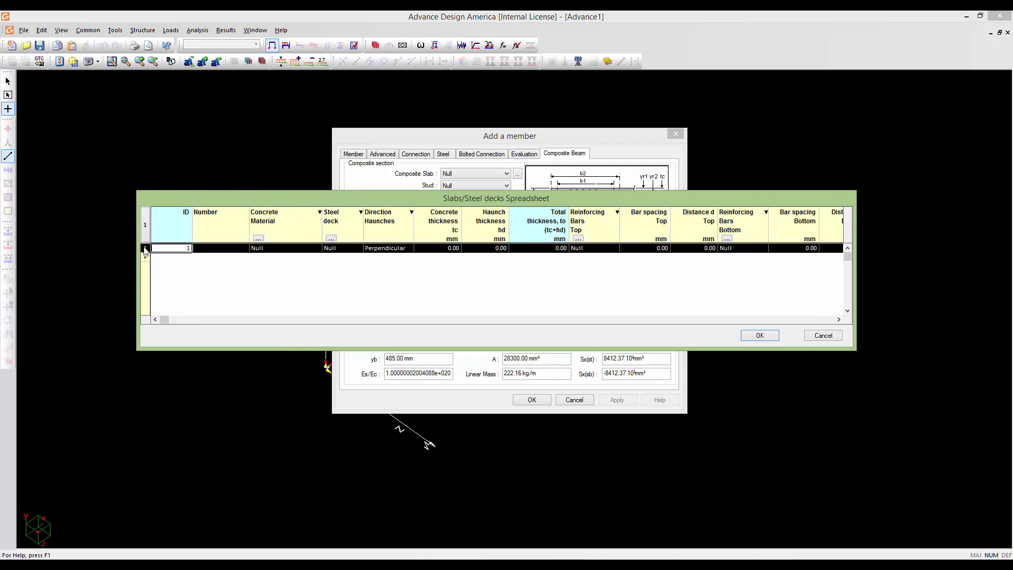
Examine the new slab's fields for concrete, haunch and total thickness, top reinforcing bars, bar spacing and bar distance.
{"action": "left_click", "coordinate": [446, 249]}
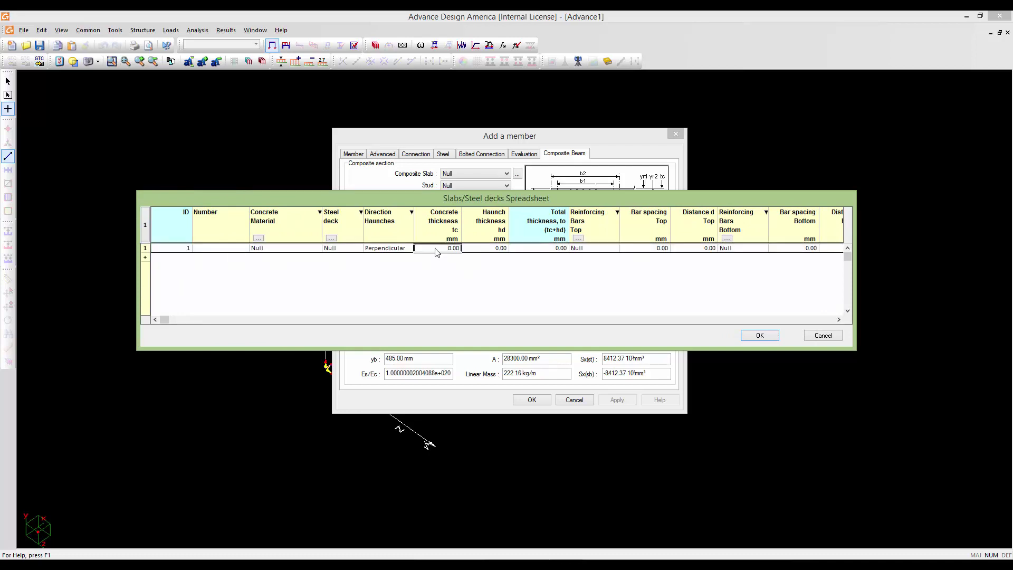
{"action": "left_click", "coordinate": [484, 249]}
{"action": "left_click", "coordinate": [521, 251]}
{"action": "left_click", "coordinate": [585, 251]}
{"action": "left_click", "coordinate": [644, 253]}
{"action": "left_click", "coordinate": [687, 251]}
{"action": "left_click_drag", "start_coordinate": [301, 195], "coordinate": [303, 194]}
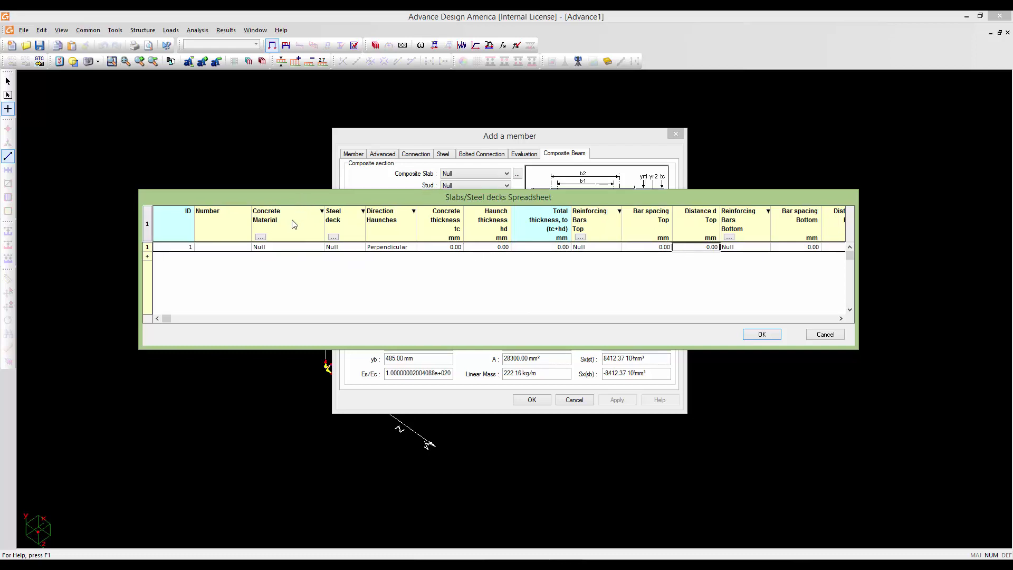
Open the new slab row's detailed characteristics and define it as number 1 with Con030 concrete and a 200 mm concrete thickness.
{"action": "left_click", "coordinate": [298, 248]}
{"action": "right_click", "coordinate": [299, 251]}
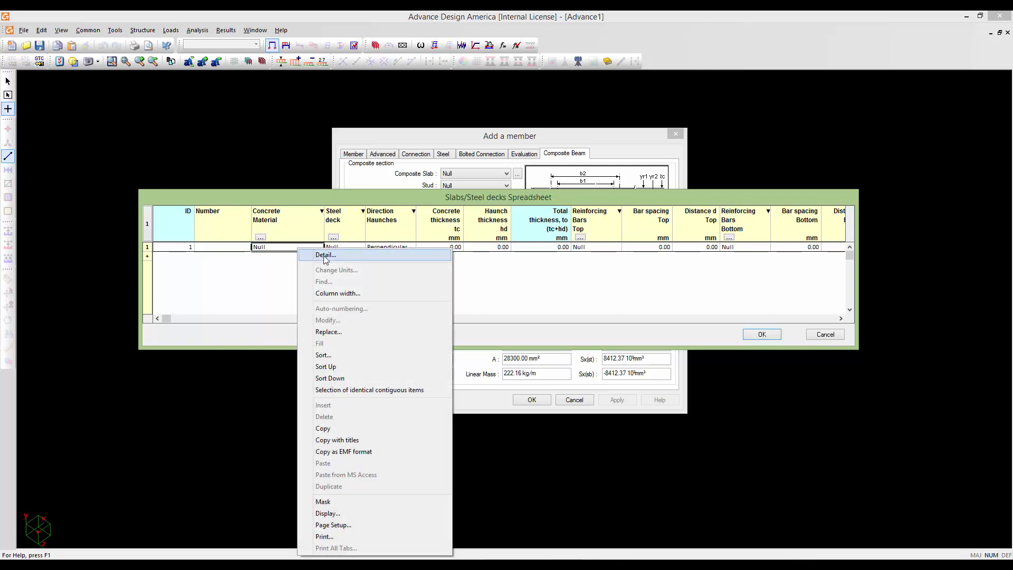
{"action": "left_click", "coordinate": [322, 256]}
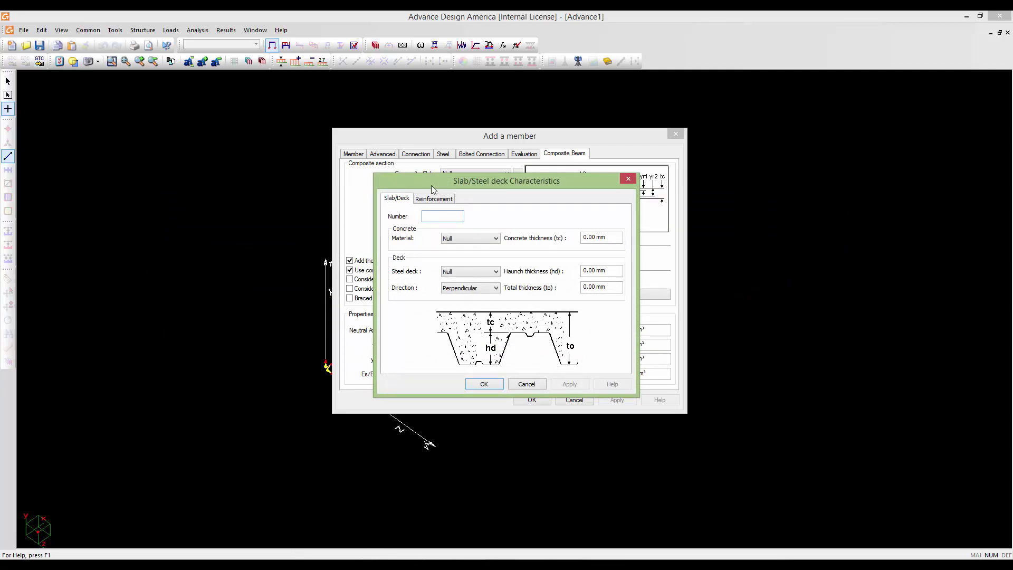
{"action": "left_click_drag", "start_coordinate": [432, 185], "coordinate": [411, 181]}
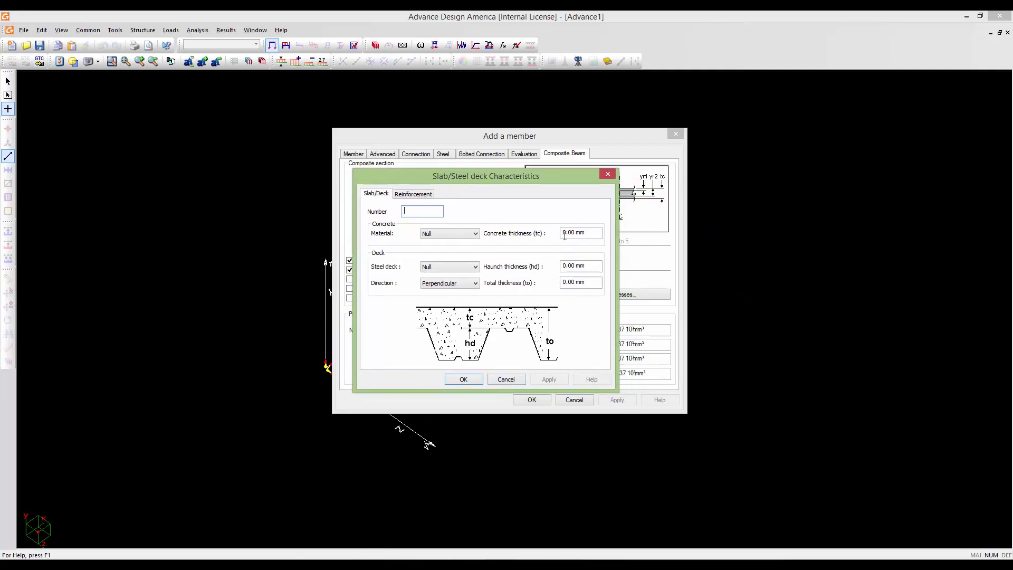
{"action": "left_click_drag", "start_coordinate": [533, 182], "coordinate": [516, 180]}
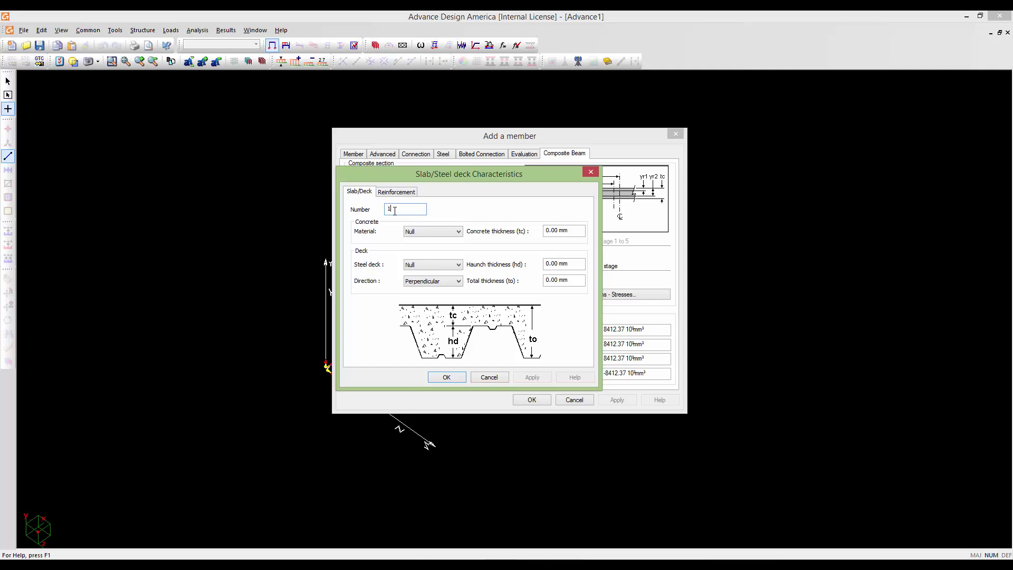
{"action": "left_click", "coordinate": [432, 232]}
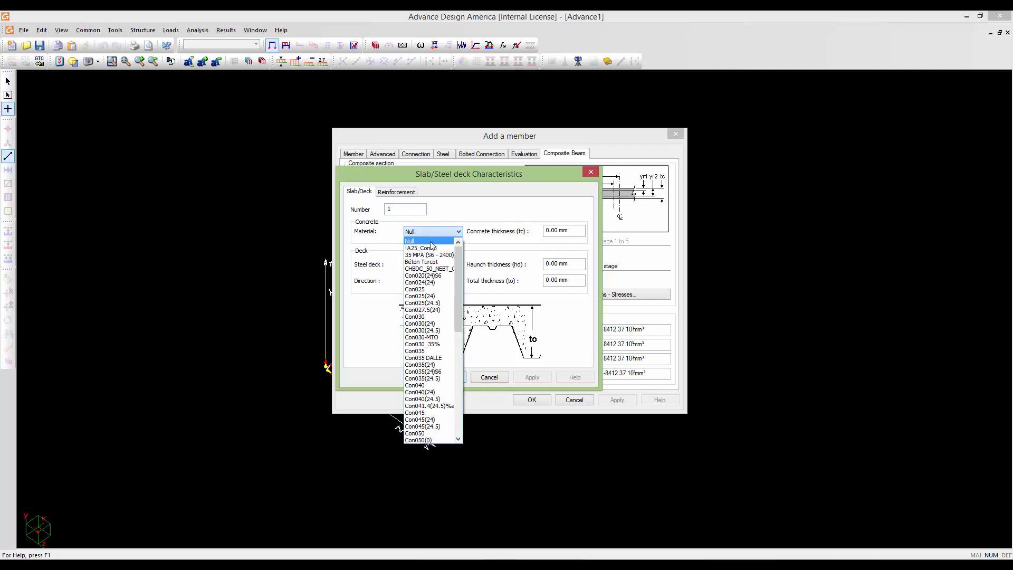
{"action": "left_click", "coordinate": [432, 317]}
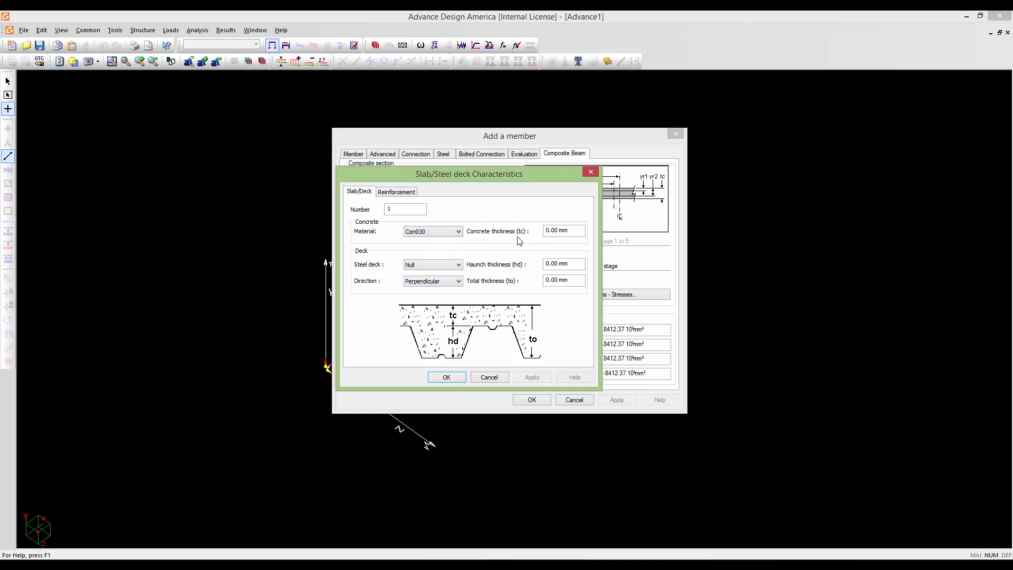
{"action": "left_click", "coordinate": [572, 232]}
{"action": "left_click_drag", "start_coordinate": [572, 232], "coordinate": [542, 234]}
{"action": "type", "text": "200"}
Set the slab's reinforcement material to G30.18-400R.
{"action": "left_click", "coordinate": [401, 194]}
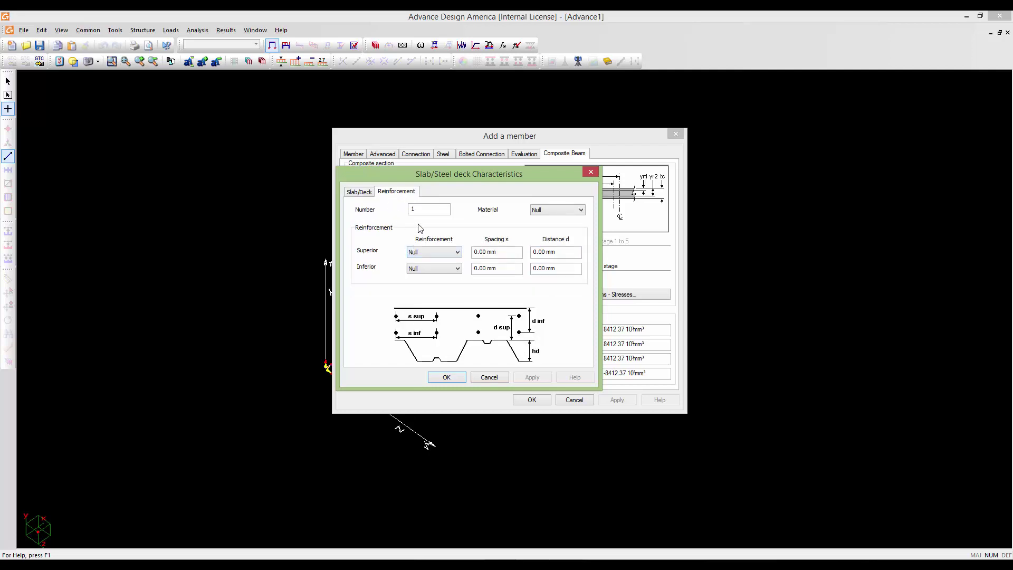
{"action": "left_click", "coordinate": [547, 213]}
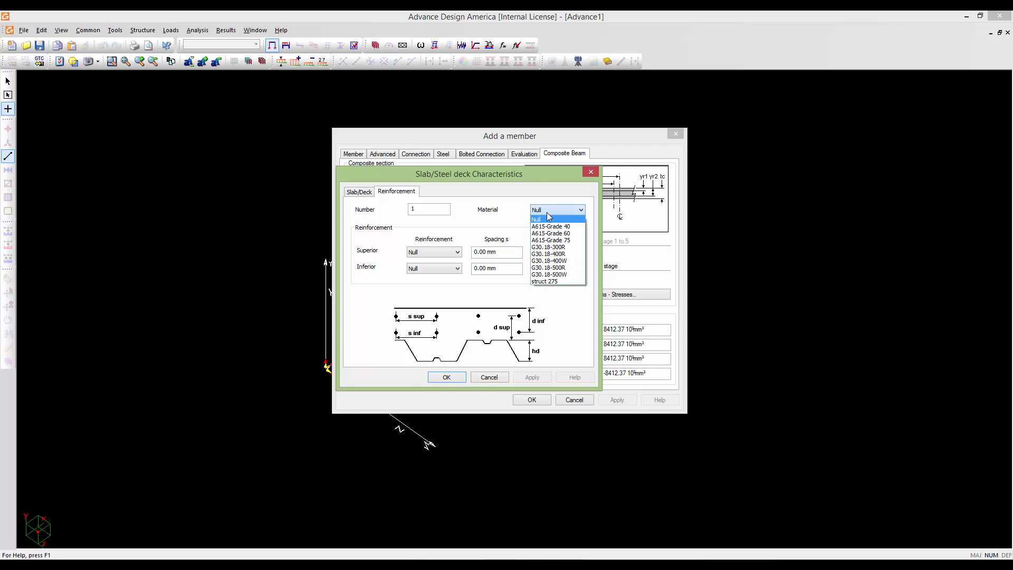
{"action": "left_click", "coordinate": [543, 255]}
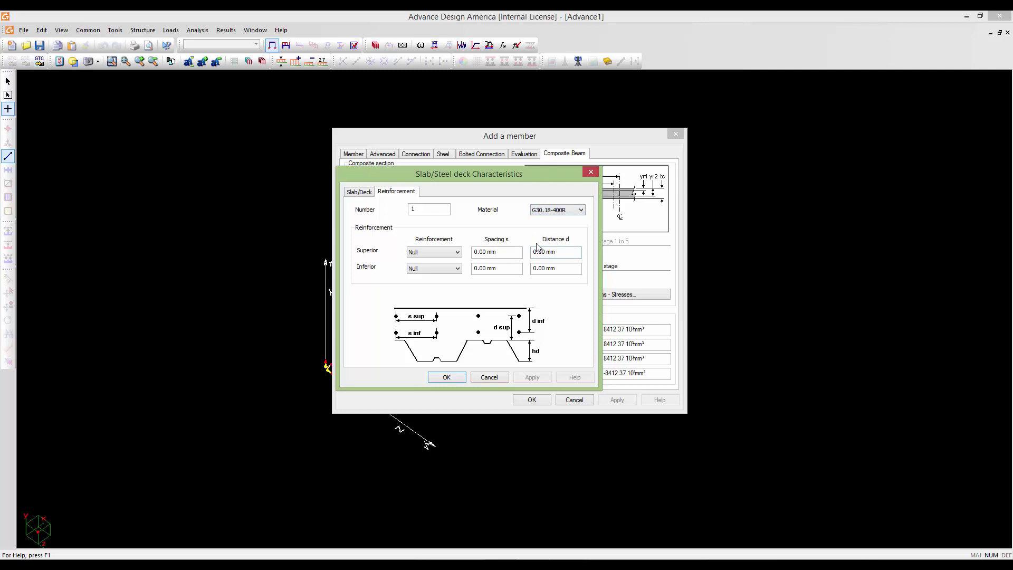
Define the superior slab reinforcement as 15M bars with 200 mm spacing and a distance d of 167 mm.
{"action": "left_click", "coordinate": [441, 253]}
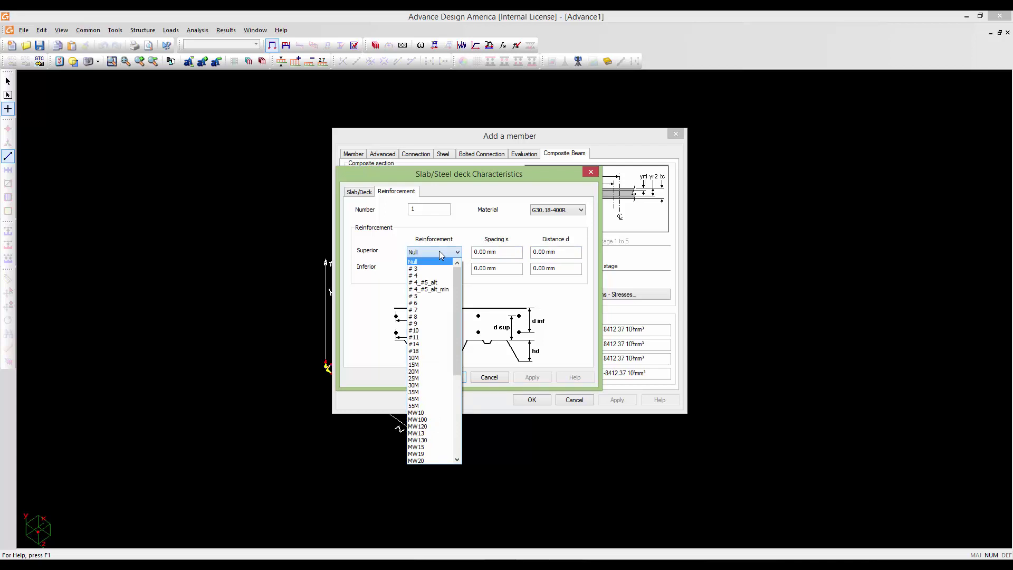
{"action": "left_click", "coordinate": [425, 366]}
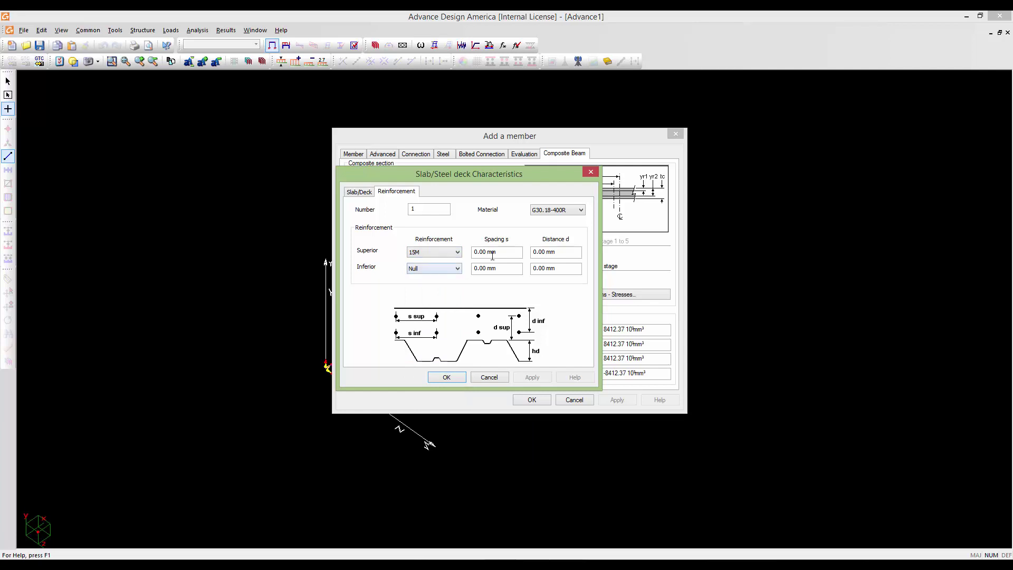
{"action": "left_click_drag", "start_coordinate": [495, 253], "coordinate": [473, 251]}
{"action": "type", "text": "200"}
{"action": "left_click", "coordinate": [562, 252]}
{"action": "left_click_drag", "start_coordinate": [545, 252], "coordinate": [534, 251]}
{"action": "left_click", "coordinate": [541, 252]}
{"action": "left_click_drag", "start_coordinate": [552, 253], "coordinate": [534, 252]}
{"action": "type", "text": "167"}
Define the inferior slab reinforcement as 15M bars with 300 mm spacing and 167 mm distance d, and accept the slab characteristics.
{"action": "left_click", "coordinate": [446, 270]}
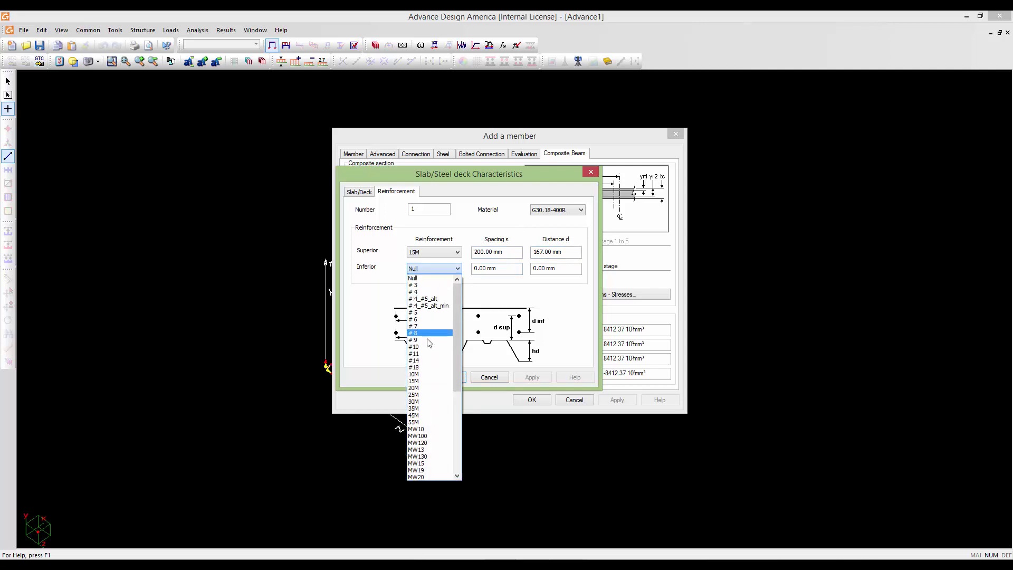
{"action": "left_click", "coordinate": [428, 381]}
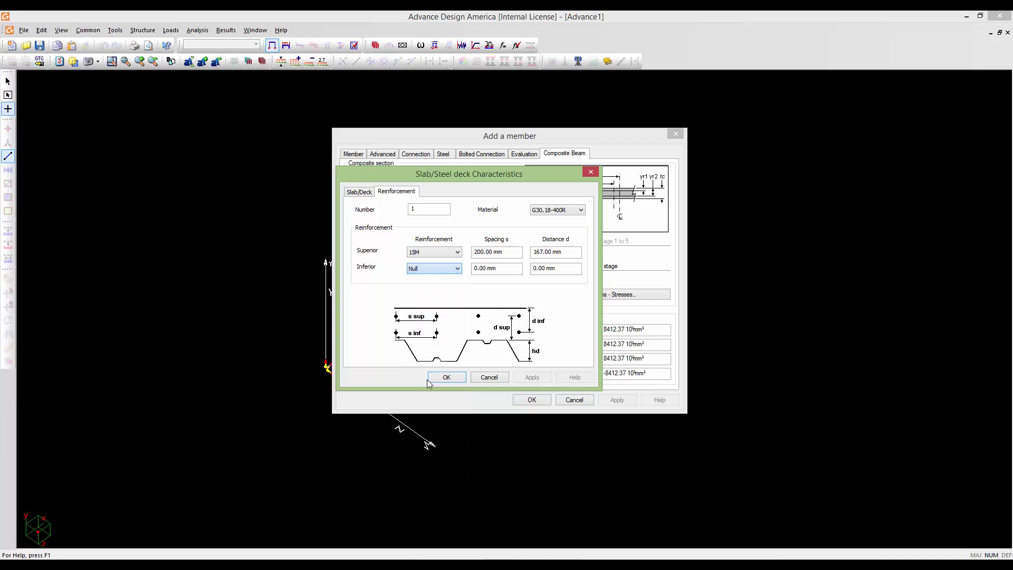
{"action": "left_click", "coordinate": [495, 268]}
{"action": "left_click_drag", "start_coordinate": [486, 267], "coordinate": [466, 265]}
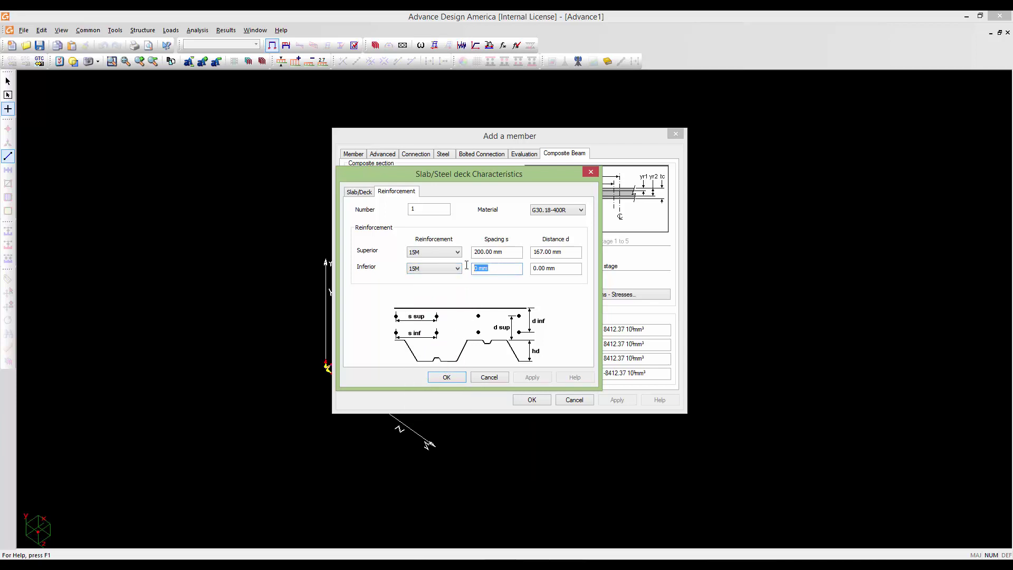
{"action": "type", "text": "300"}
{"action": "left_click", "coordinate": [549, 268]}
{"action": "left_click_drag", "start_coordinate": [549, 268], "coordinate": [534, 268]}
{"action": "type", "text": "167"}
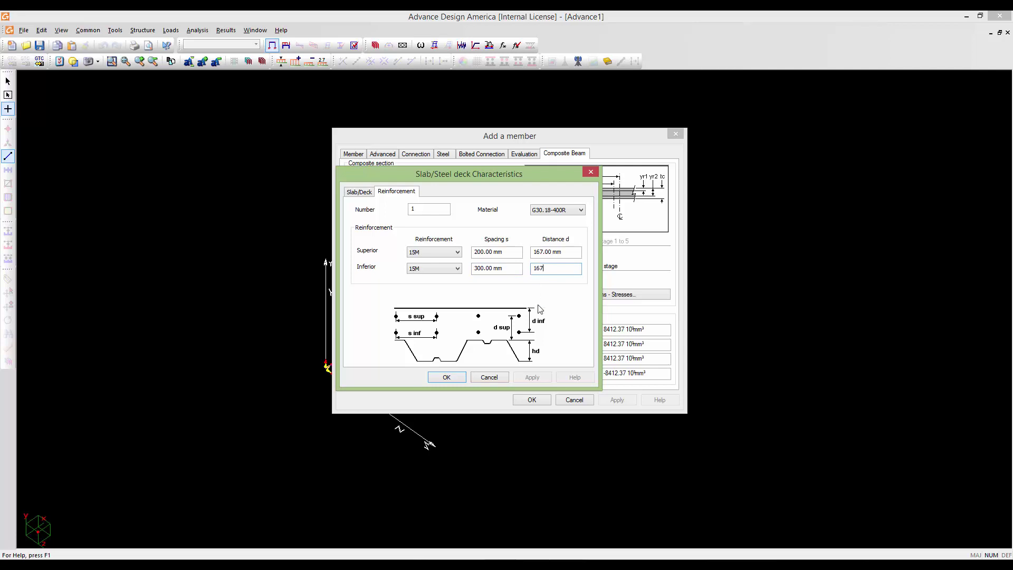
{"action": "left_click", "coordinate": [447, 378]}
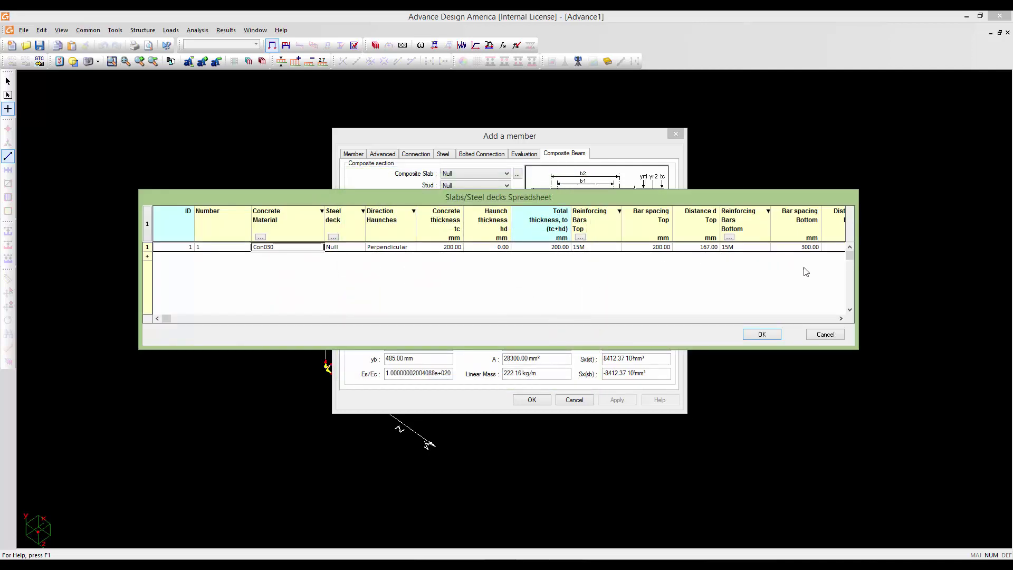
Rename the slab's number to "slab", check its remaining columns and accept the Slabs/Steel decks spreadsheet.
{"action": "left_click", "coordinate": [205, 249]}
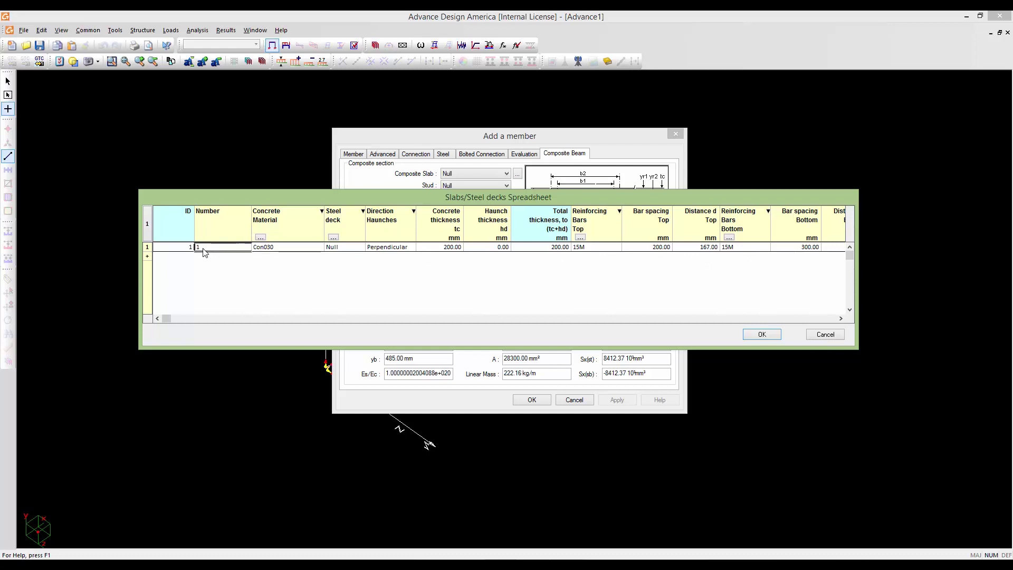
{"action": "left_click", "coordinate": [205, 248]}
{"action": "double_click", "coordinate": [199, 247]}
{"action": "type", "text": "slab"}
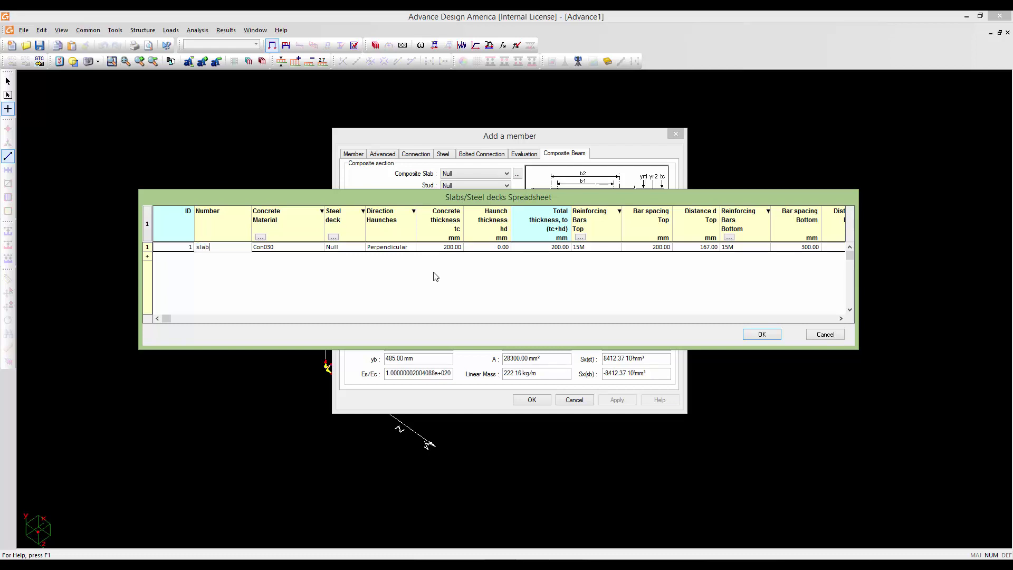
{"action": "left_click", "coordinate": [290, 247]}
{"action": "left_click", "coordinate": [841, 318]}
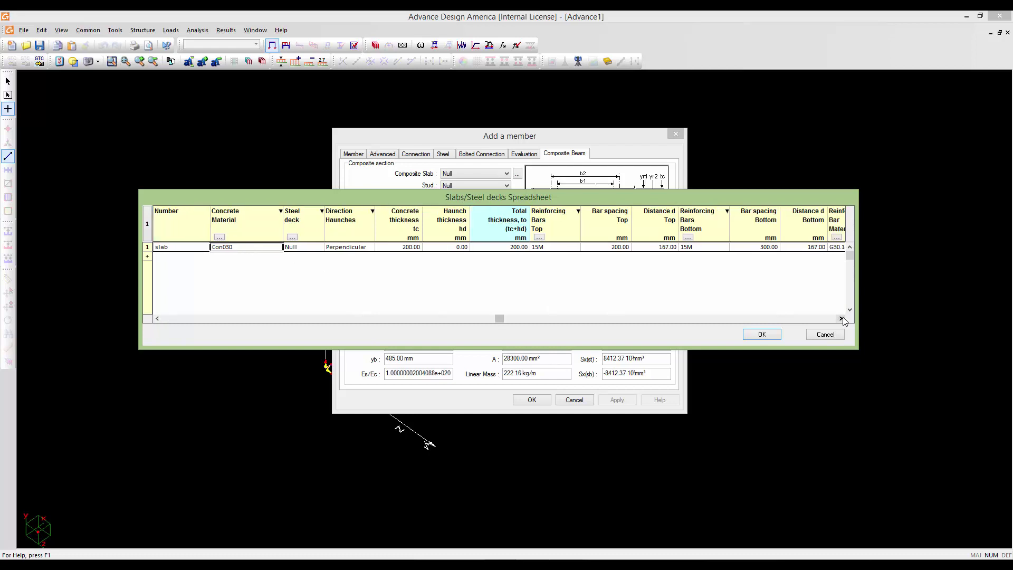
{"action": "left_click", "coordinate": [841, 318]}
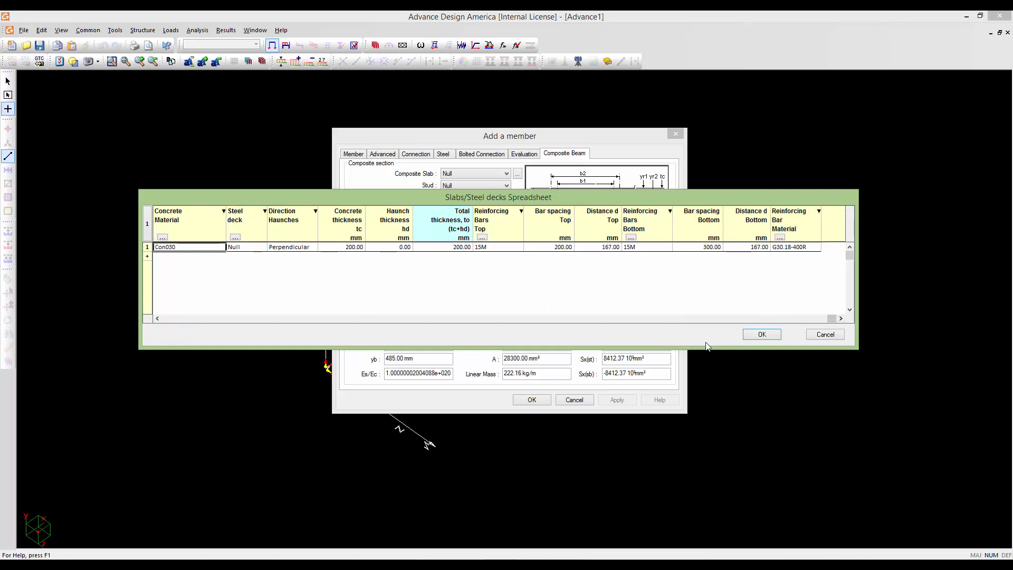
{"action": "left_click", "coordinate": [762, 335]}
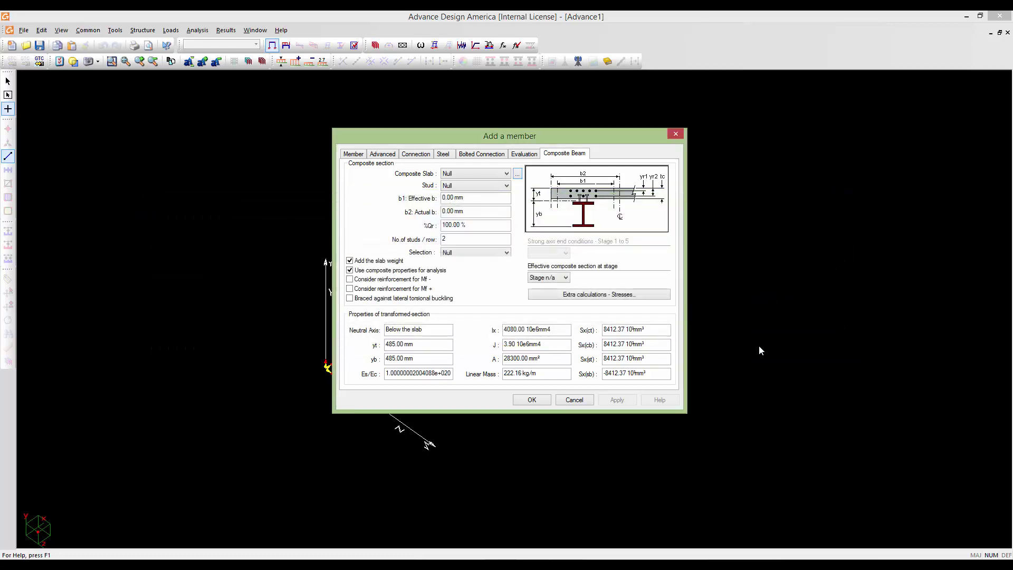
Assign the composite slab "slab" and the Neilson 22mm stud to the member.
{"action": "left_click", "coordinate": [503, 174]}
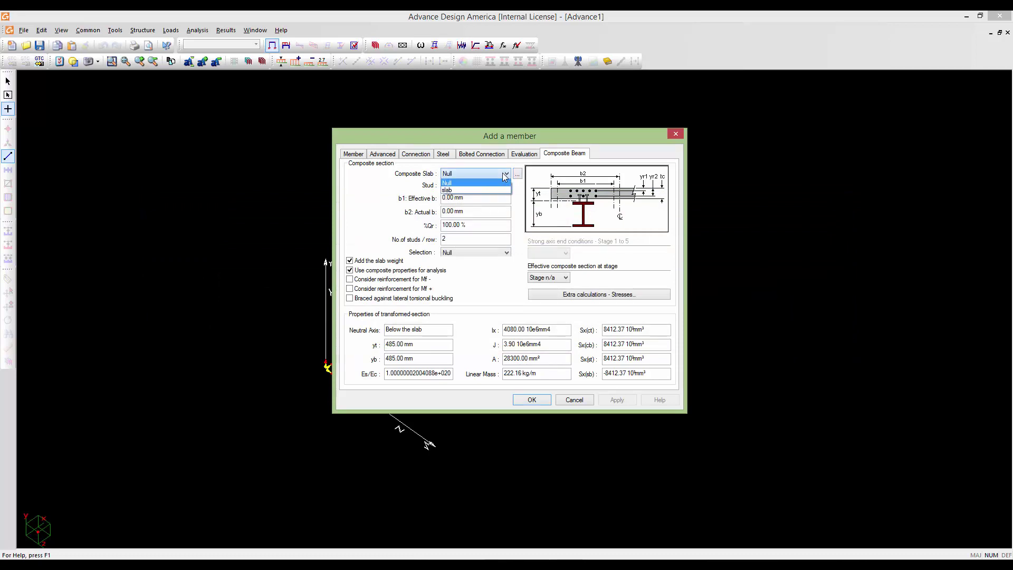
{"action": "left_click", "coordinate": [452, 191]}
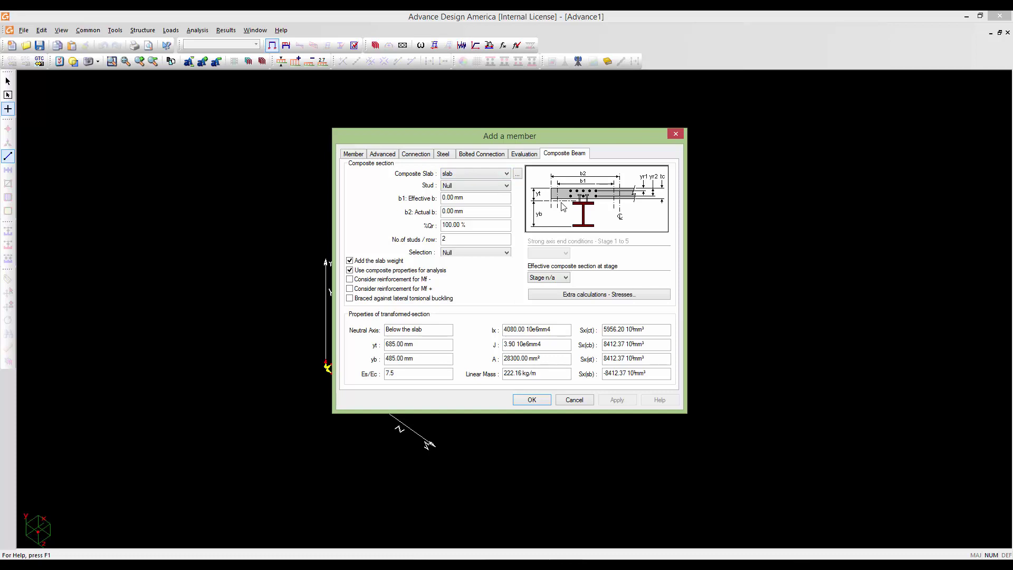
{"action": "left_click", "coordinate": [498, 188]}
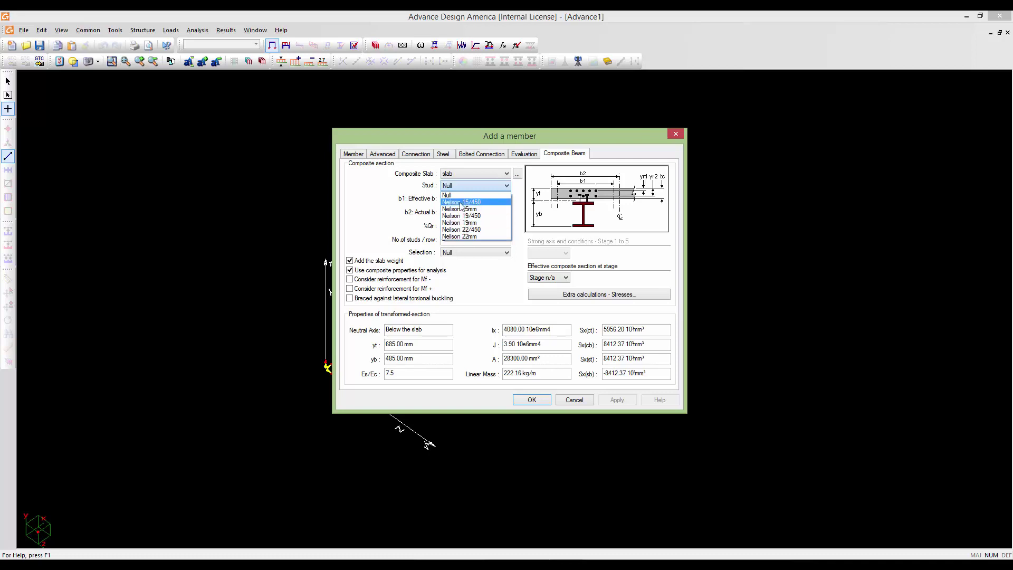
{"action": "left_click", "coordinate": [463, 238]}
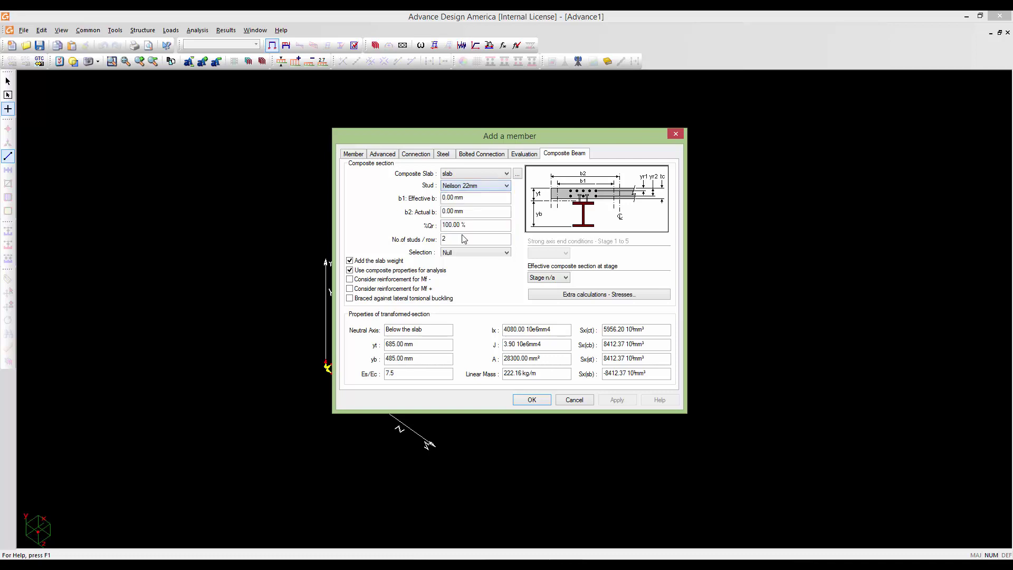
Set both the effective slab width b1 and the actual slab width b2 to 2400 mm.
{"action": "left_click", "coordinate": [467, 199]}
{"action": "left_click_drag", "start_coordinate": [458, 199], "coordinate": [440, 199]}
{"action": "type", "text": "24"}
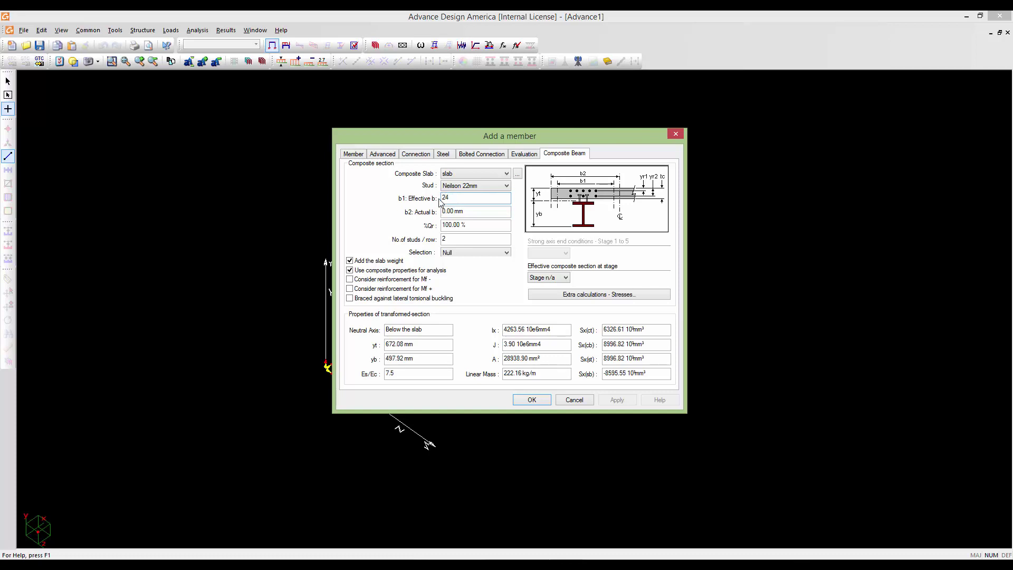
{"action": "type", "text": "00"}
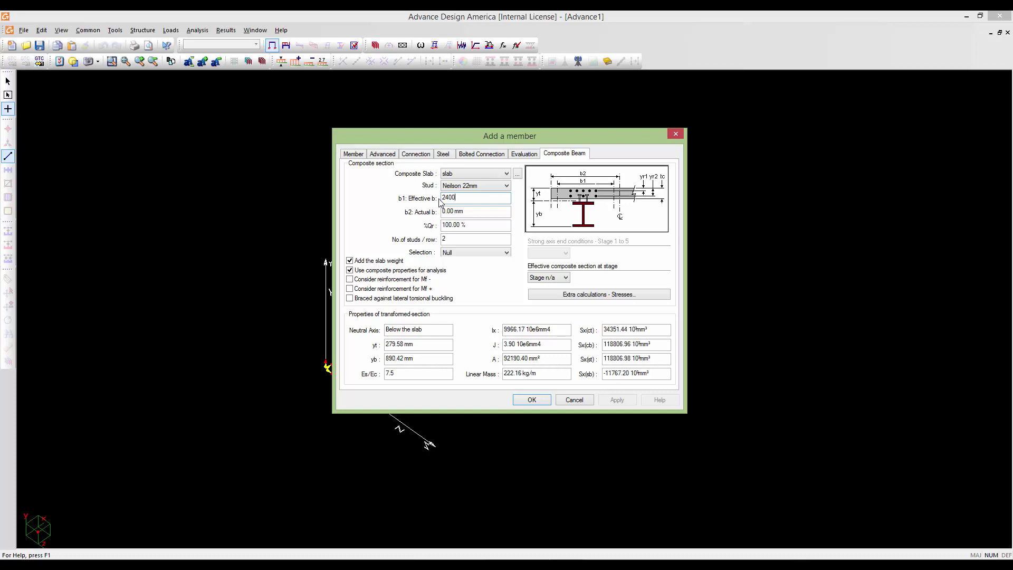
{"action": "left_click", "coordinate": [456, 212]}
{"action": "left_click_drag", "start_coordinate": [455, 213], "coordinate": [437, 213]}
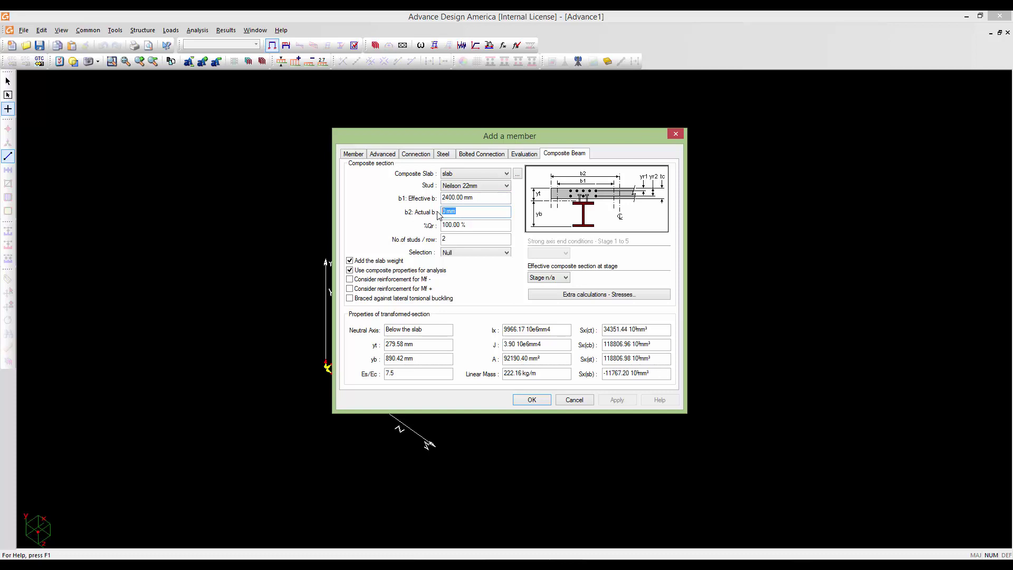
{"action": "type", "text": "2400"}
{"action": "left_click", "coordinate": [468, 227]}
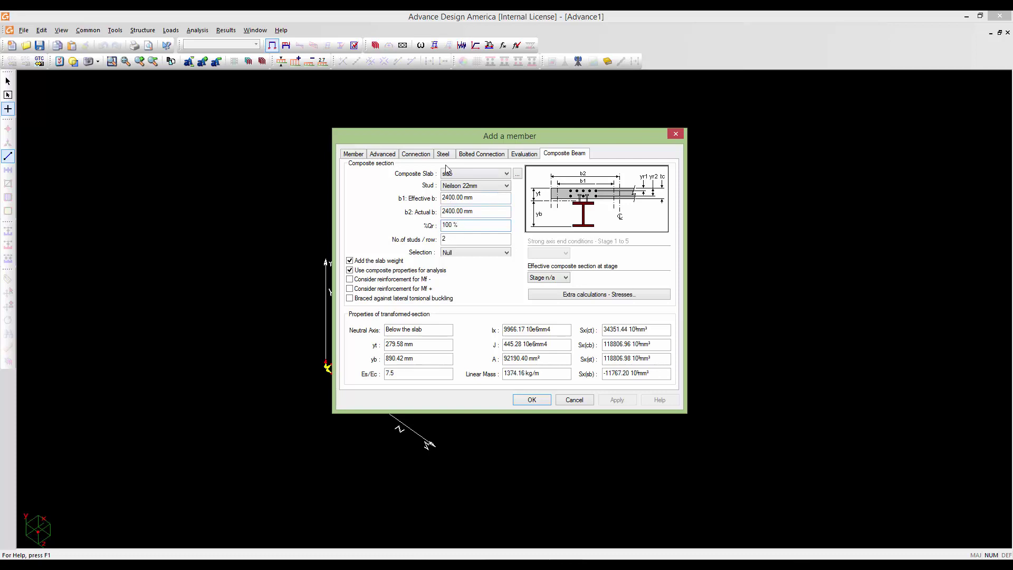
{"action": "left_click_drag", "start_coordinate": [439, 135], "coordinate": [447, 138]}
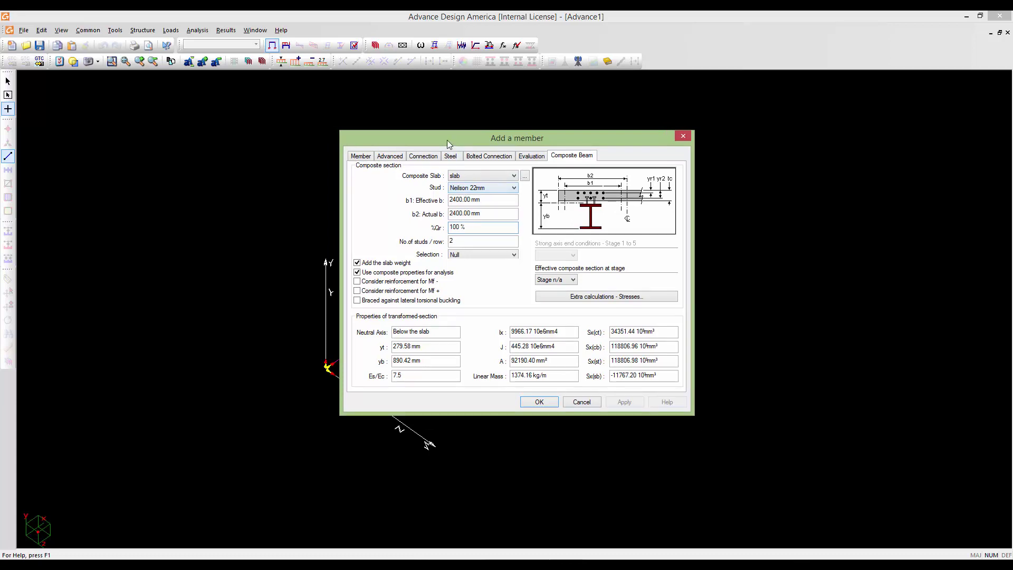
{"action": "left_click_drag", "start_coordinate": [447, 141], "coordinate": [436, 136]}
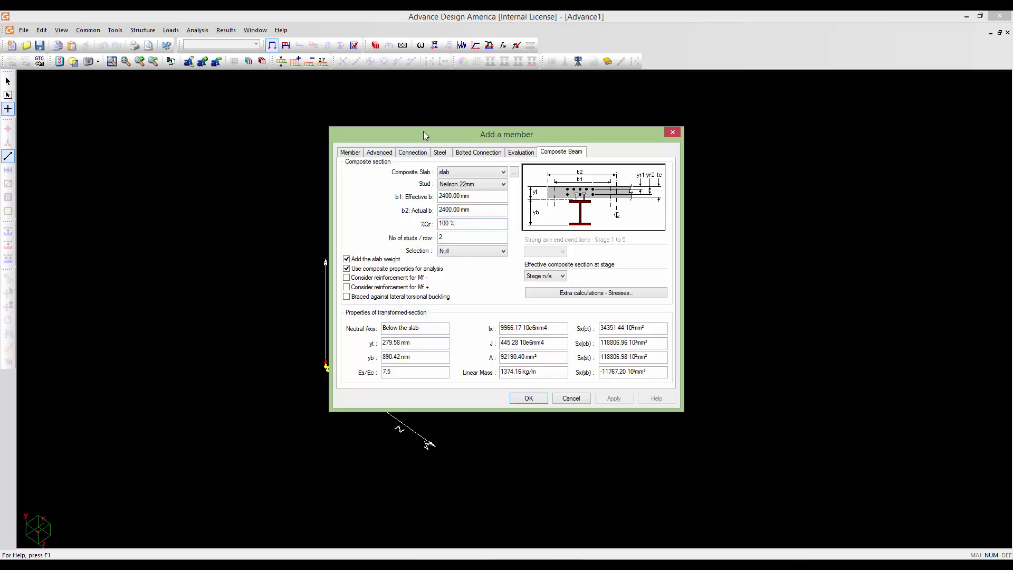
{"action": "left_click_drag", "start_coordinate": [423, 131], "coordinate": [438, 138]}
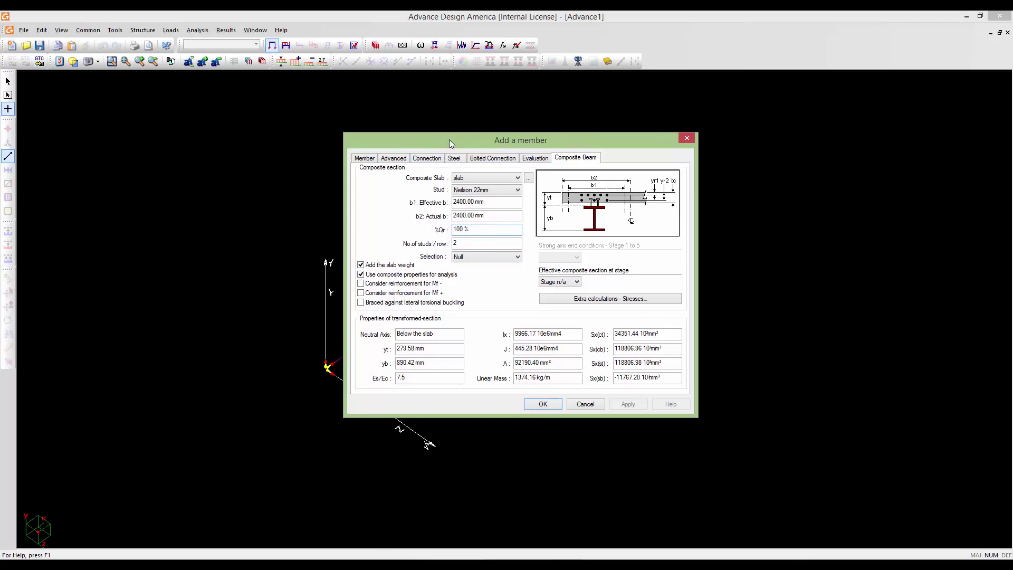
Consult the online help's field descriptions for the composite beam parameters, including %Qr, studs per row and slab weight.
{"action": "key", "text": "F1"}
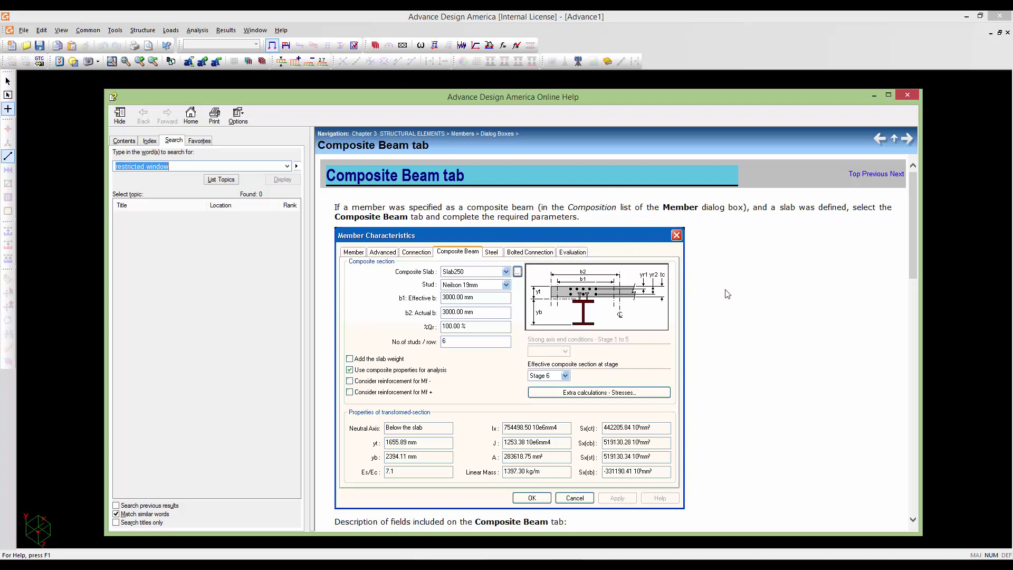
{"action": "left_click", "coordinate": [915, 243]}
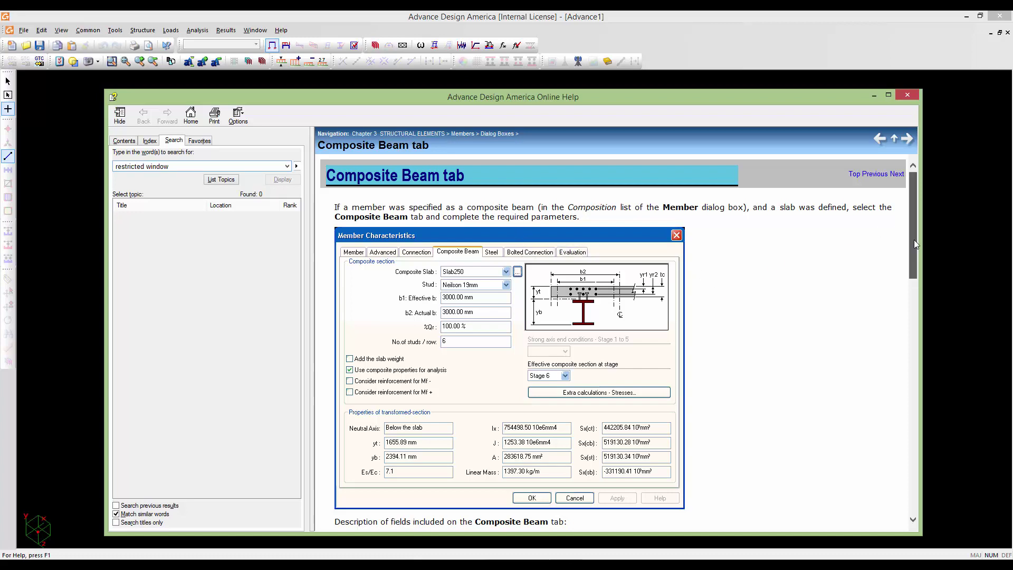
{"action": "left_click_drag", "start_coordinate": [914, 243], "coordinate": [916, 266]}
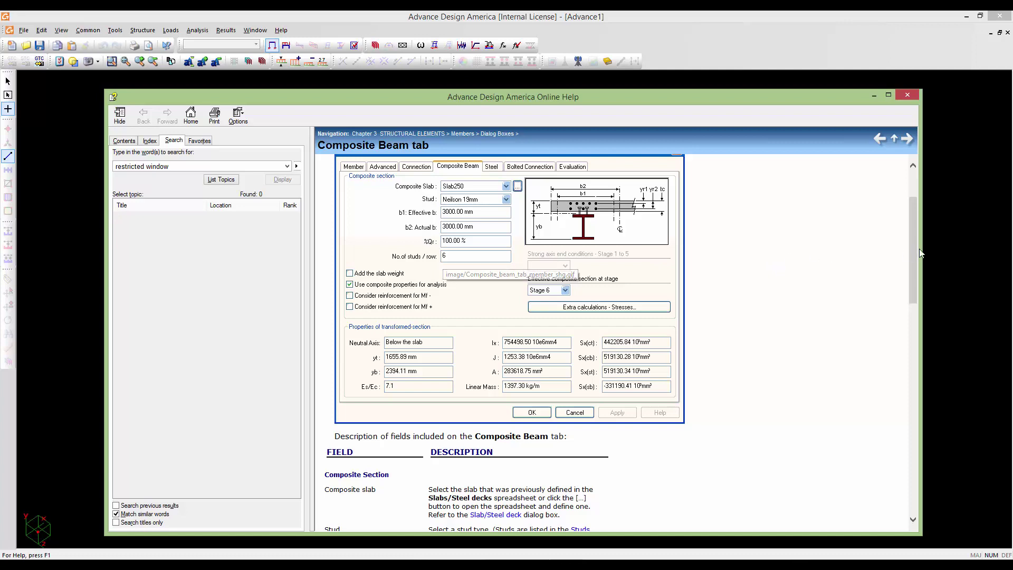
{"action": "left_click_drag", "start_coordinate": [913, 249], "coordinate": [924, 342]}
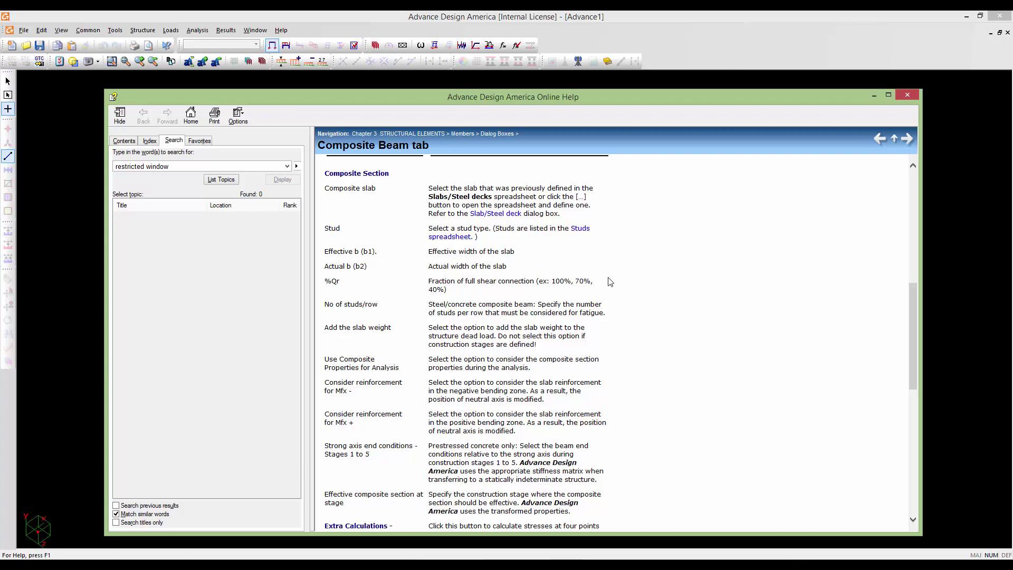
{"action": "left_click", "coordinate": [906, 95]}
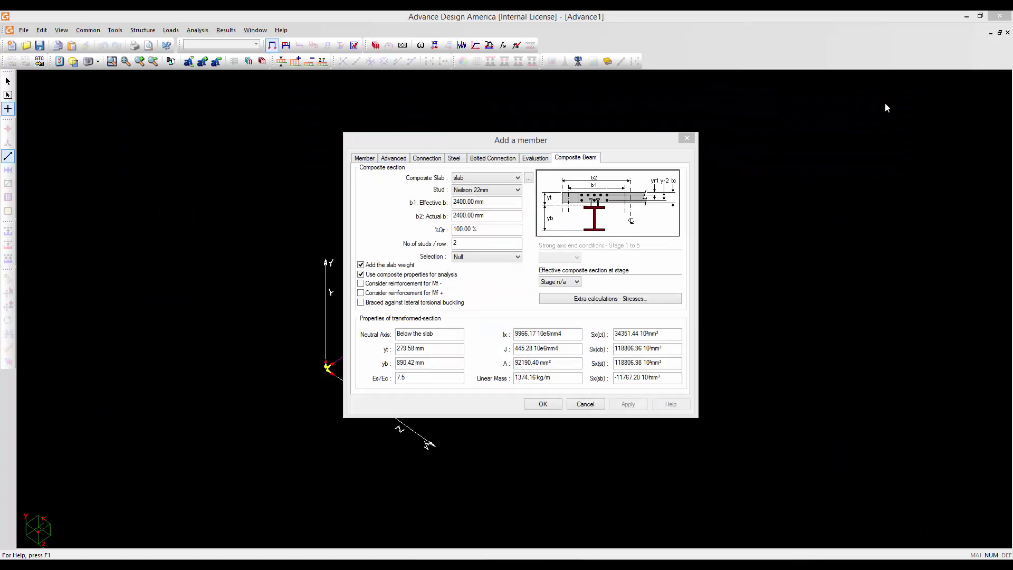
Exclude the slab weight from the composite beam and make its composite section effective at Stage 6.
{"action": "left_click", "coordinate": [462, 245]}
{"action": "double_click", "coordinate": [456, 244]}
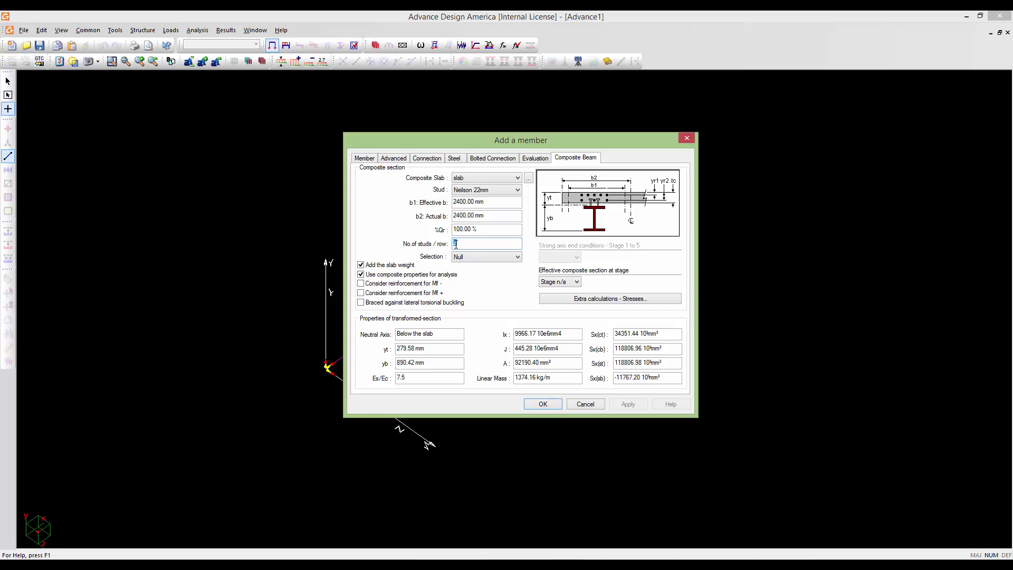
{"action": "left_click", "coordinate": [456, 244]}
{"action": "left_click_drag", "start_coordinate": [388, 144], "coordinate": [375, 116]}
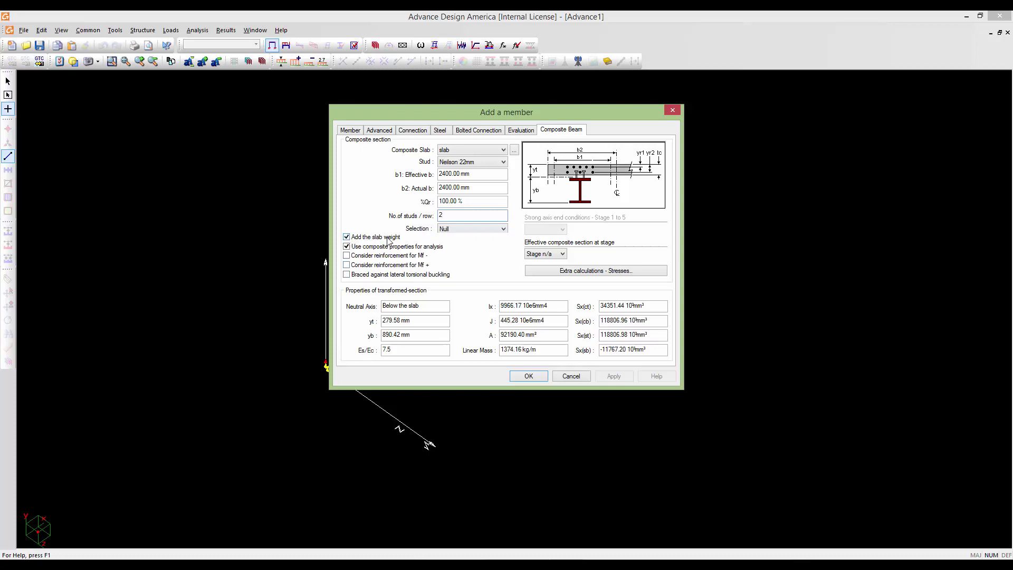
{"action": "left_click", "coordinate": [347, 237]}
{"action": "left_click_drag", "start_coordinate": [456, 115], "coordinate": [438, 109]}
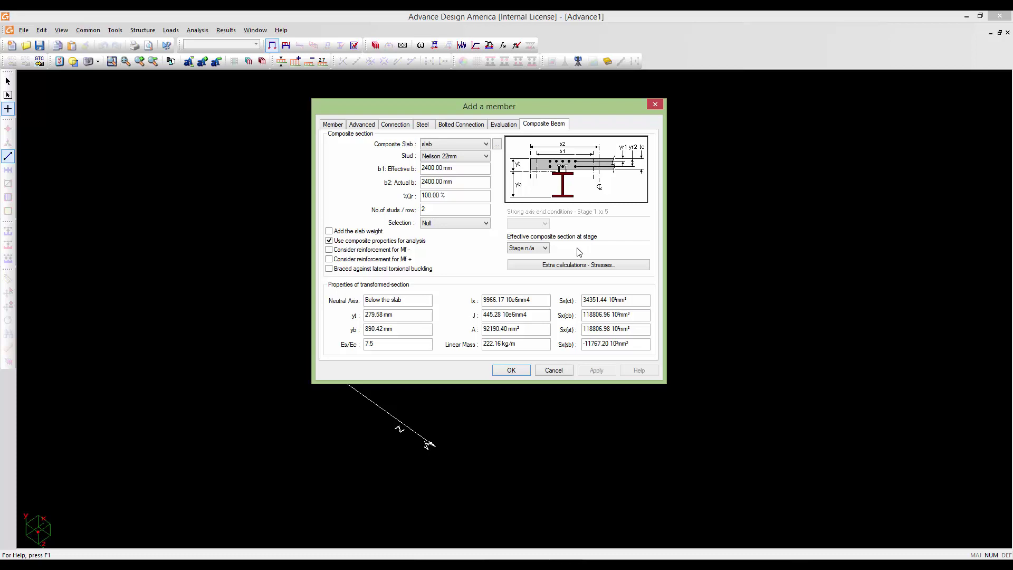
{"action": "left_click", "coordinate": [544, 248]}
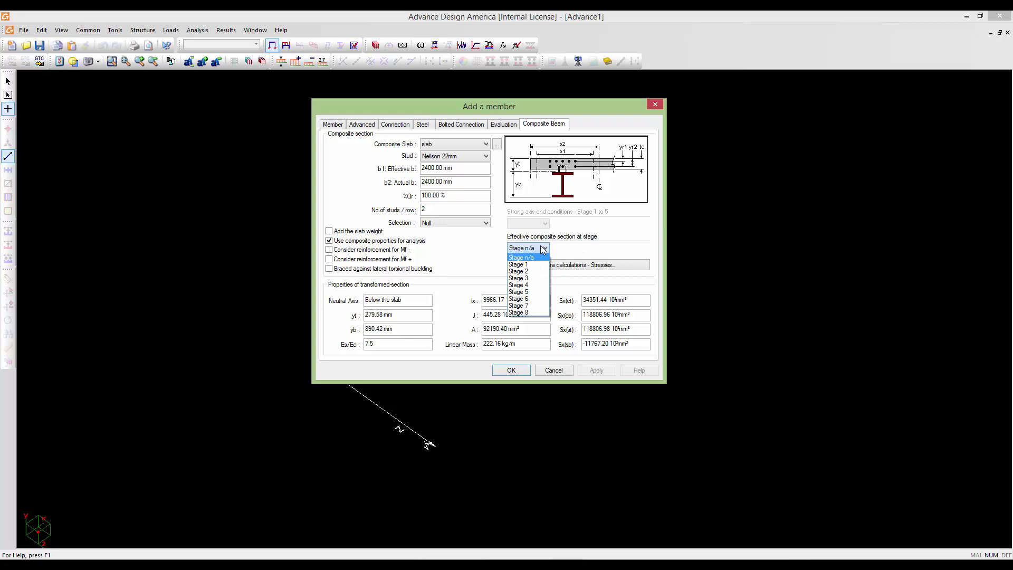
{"action": "left_click", "coordinate": [531, 299]}
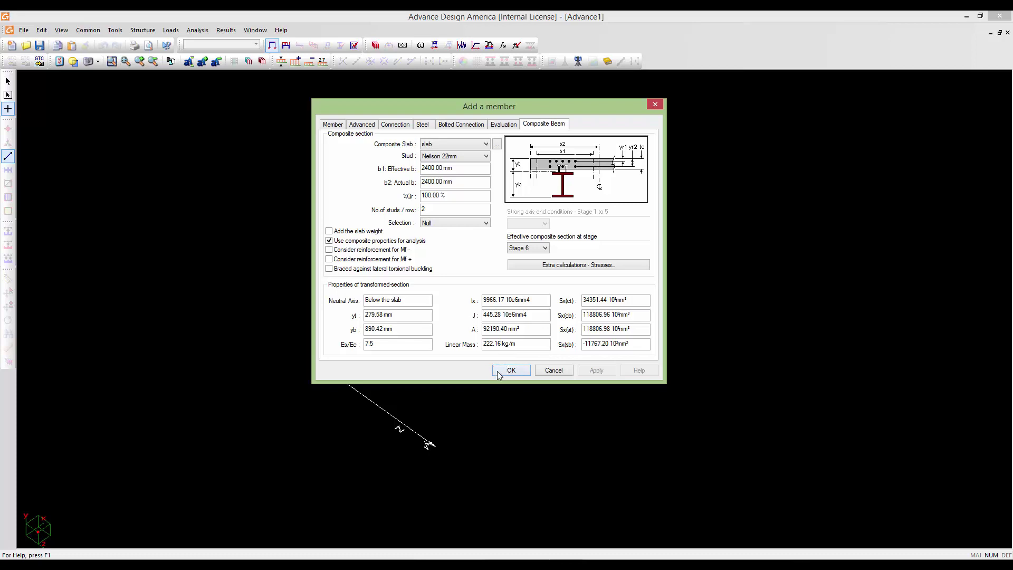
Review the member's general, advanced, connection, steel, bolted connection and evaluation properties, and accept the new member.
{"action": "left_click", "coordinate": [332, 124]}
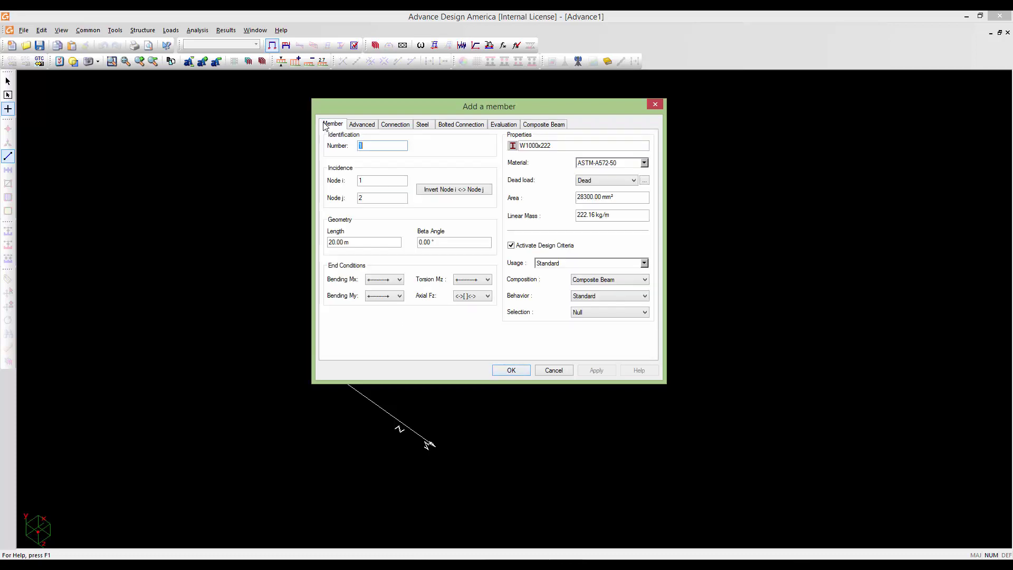
{"action": "left_click", "coordinate": [357, 124]}
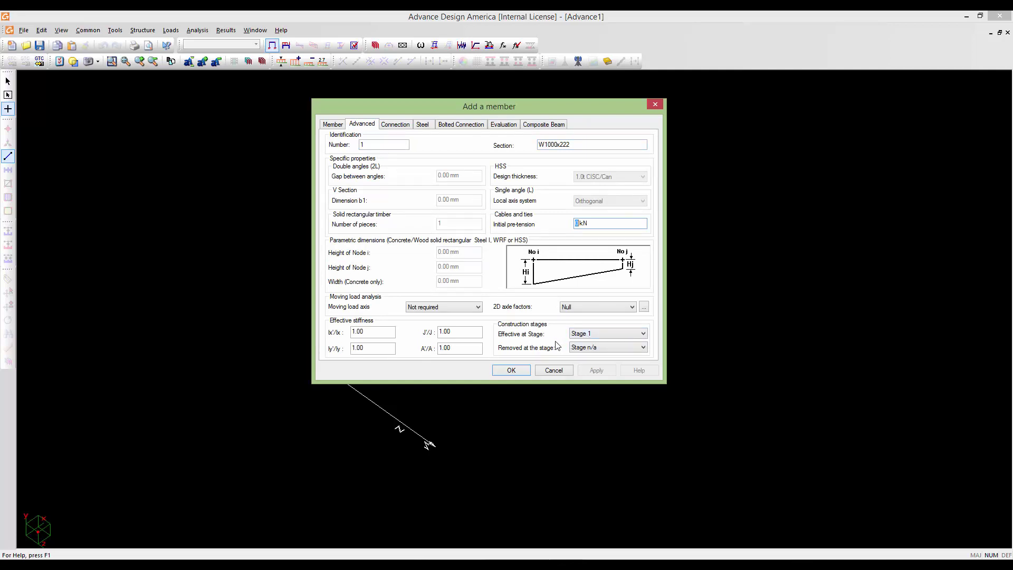
{"action": "left_click", "coordinate": [404, 126]}
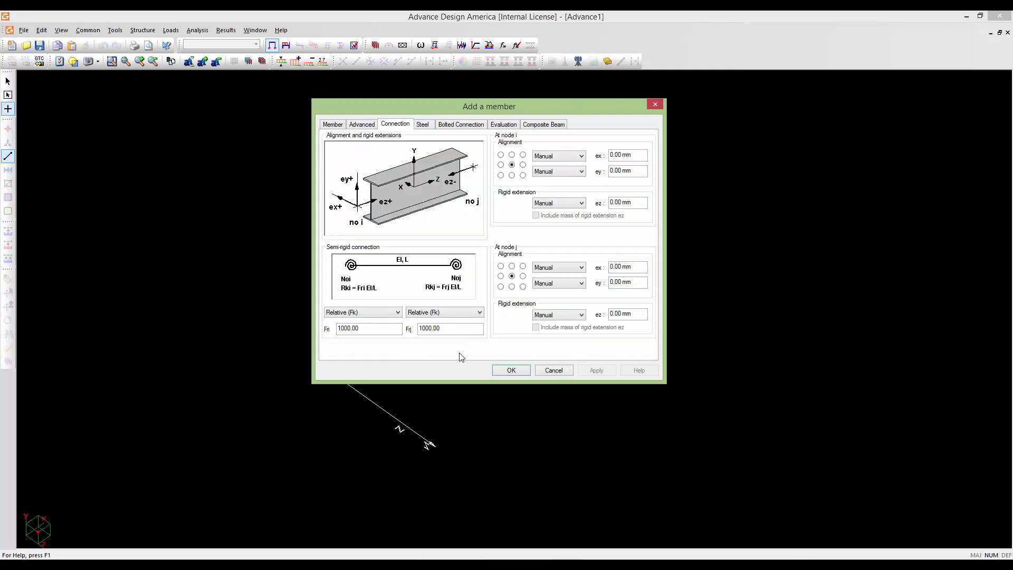
{"action": "left_click", "coordinate": [424, 125]}
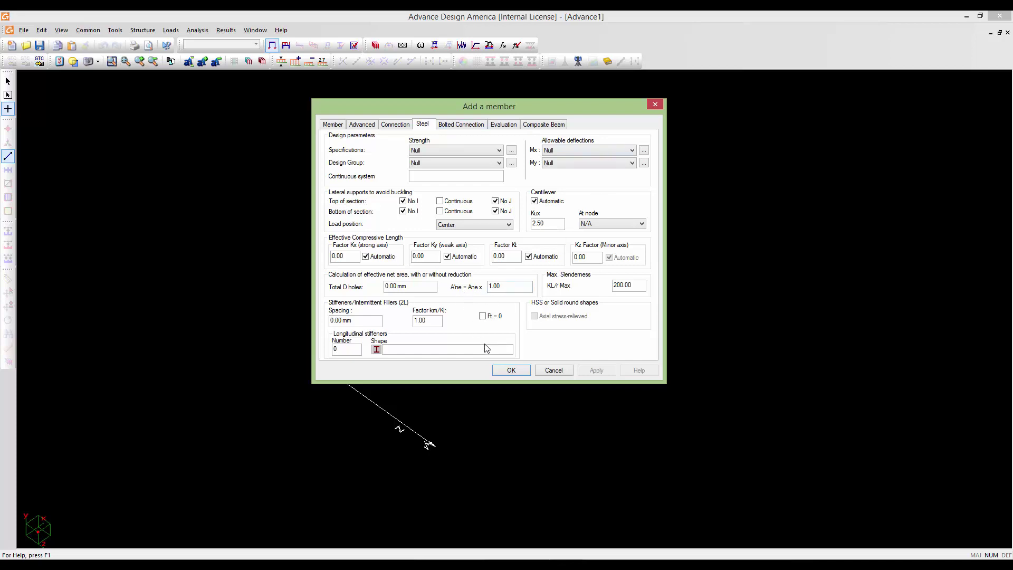
{"action": "left_click", "coordinate": [468, 125]}
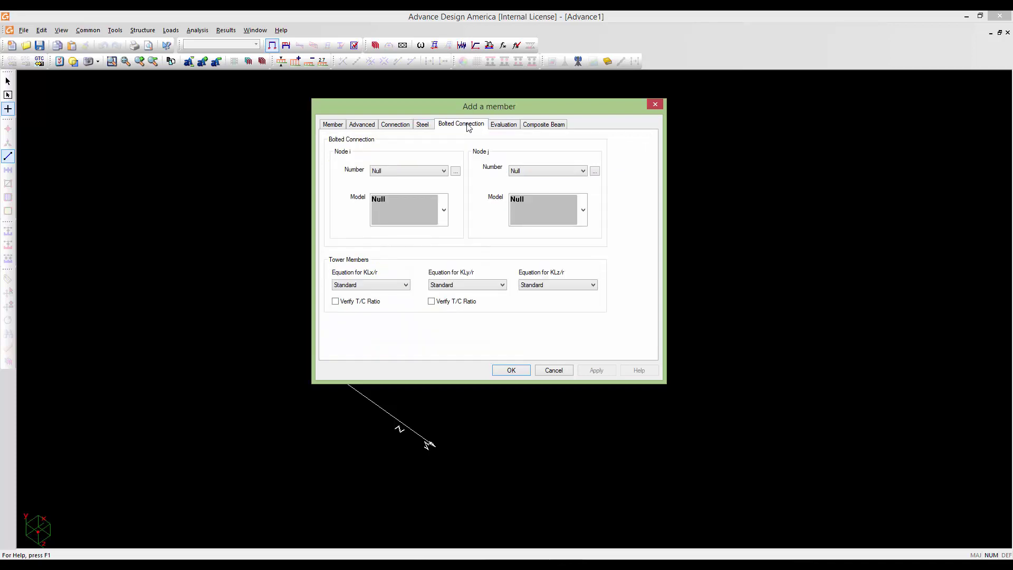
{"action": "left_click", "coordinate": [504, 127]}
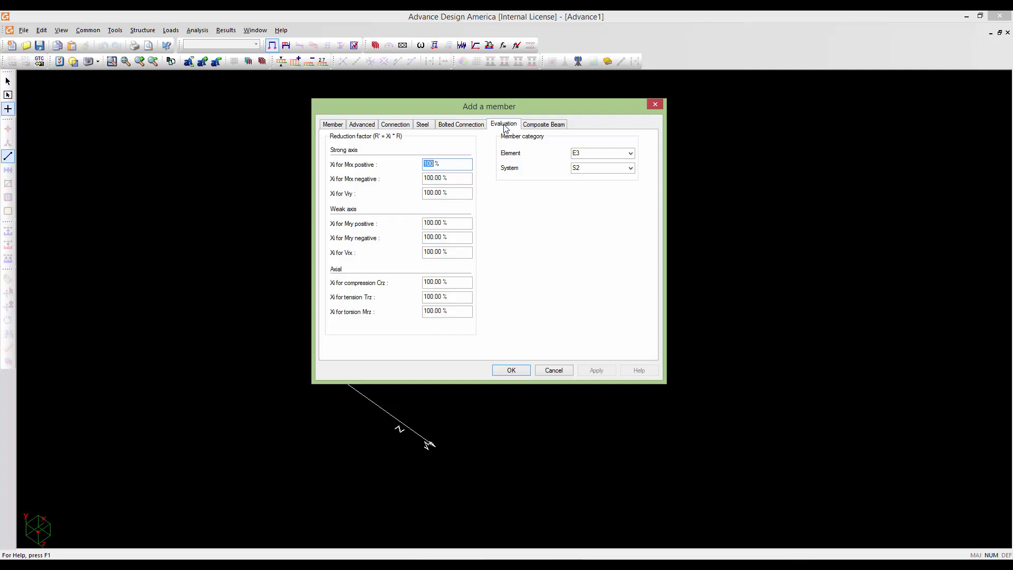
{"action": "left_click", "coordinate": [533, 125]}
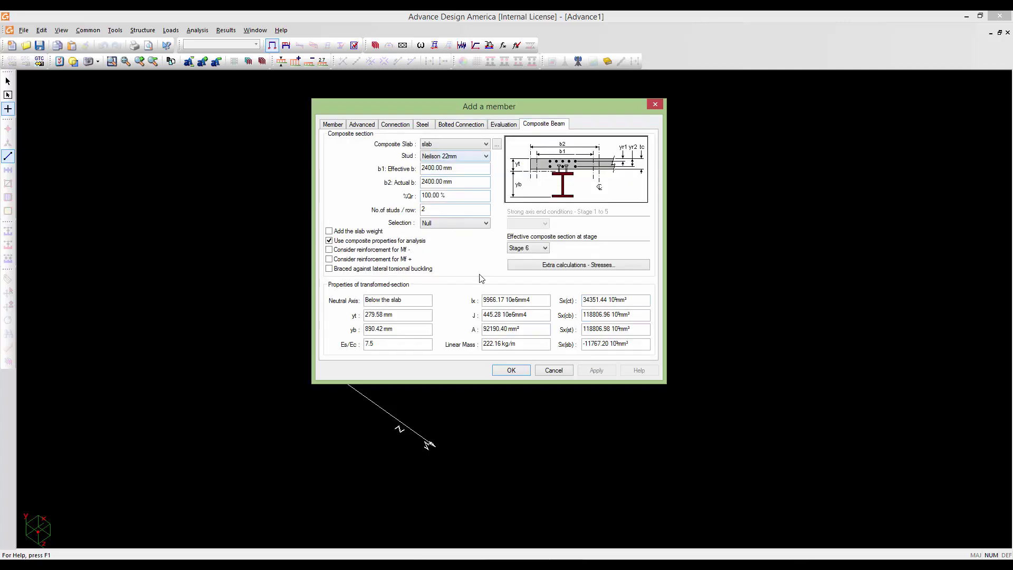
{"action": "left_click", "coordinate": [512, 371]}
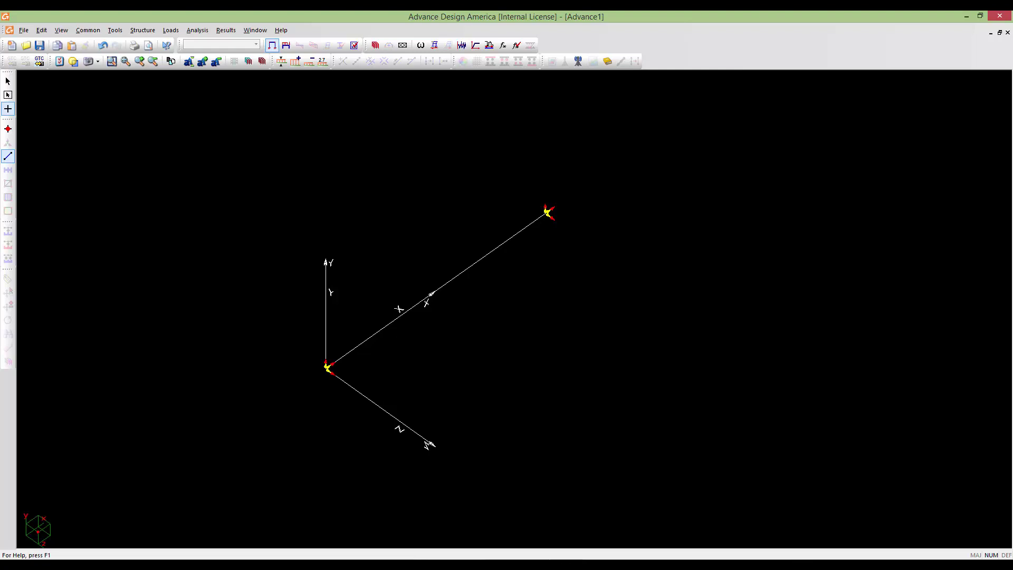
Add a steel specification numbered "S6-14-Design" to the Steel Specifications spreadsheet.
{"action": "left_click", "coordinate": [140, 30]}
{"action": "mouse_move", "coordinate": [171, 176]}
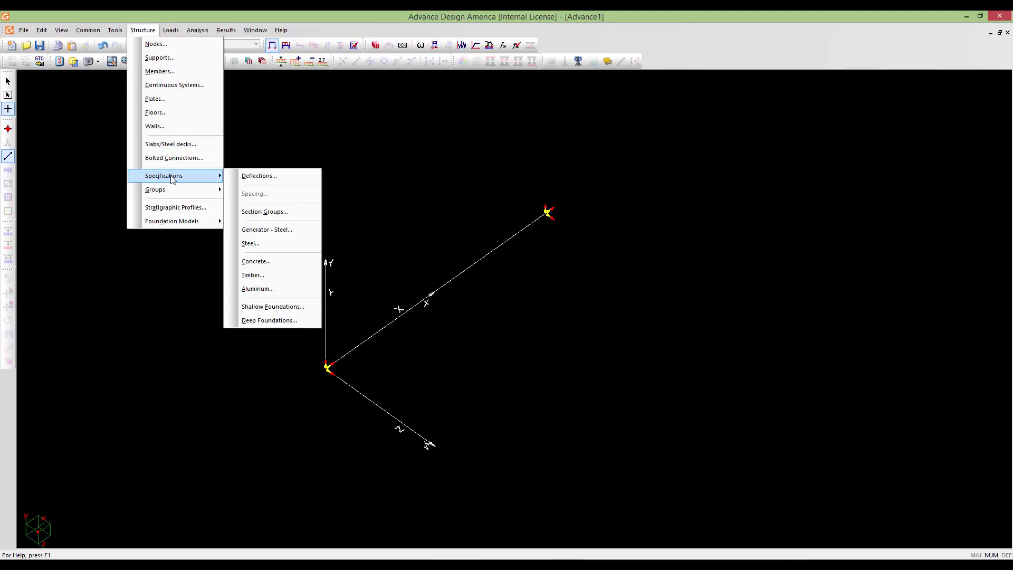
{"action": "left_click", "coordinate": [270, 241]}
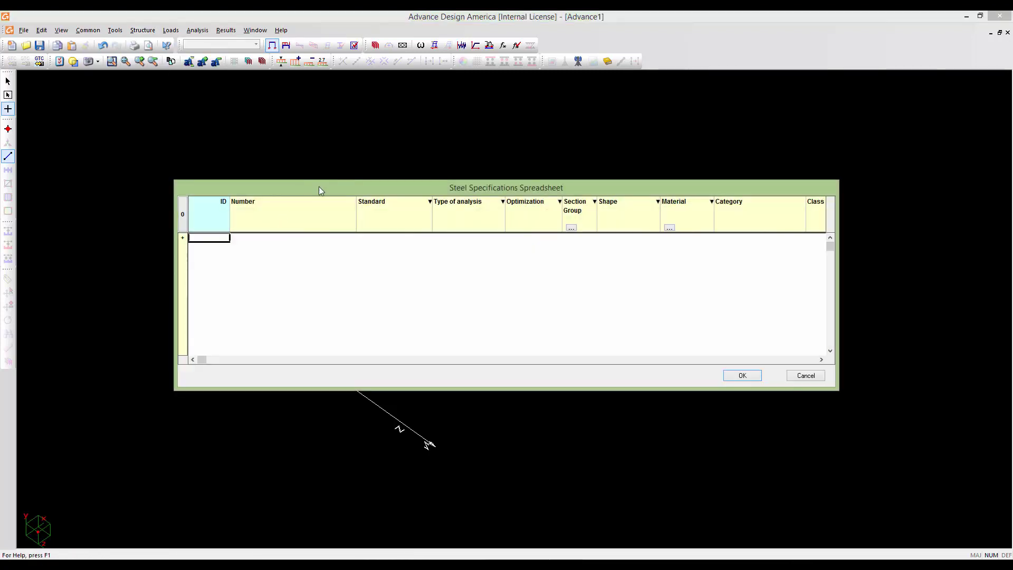
{"action": "left_click_drag", "start_coordinate": [319, 187], "coordinate": [306, 185]}
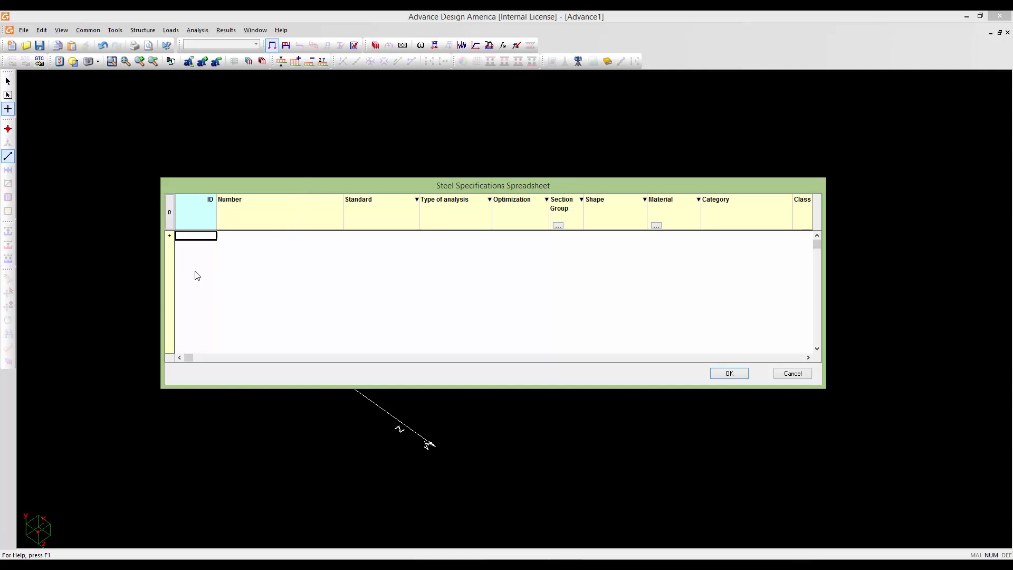
{"action": "left_click", "coordinate": [170, 238]}
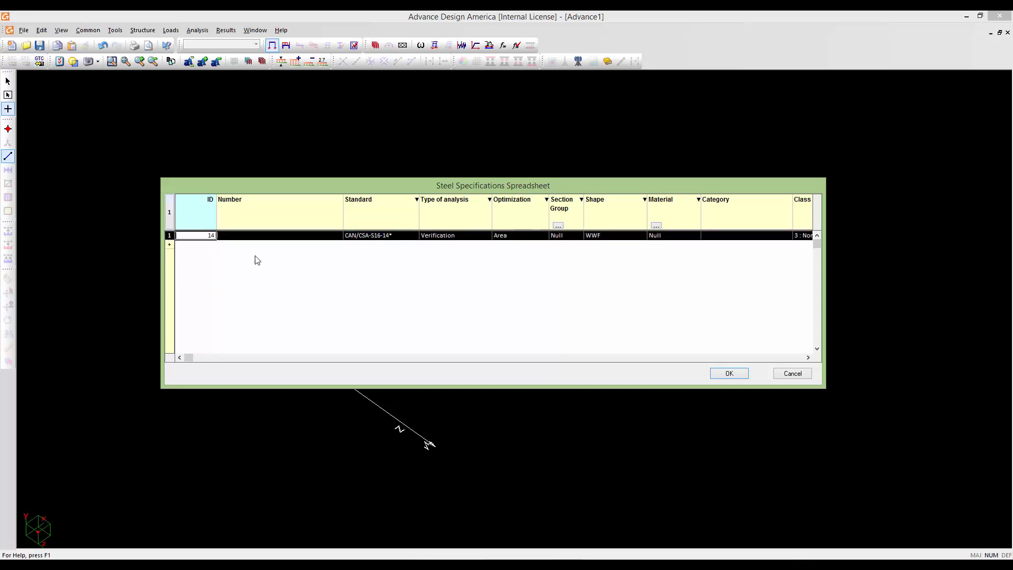
{"action": "left_click", "coordinate": [271, 236]}
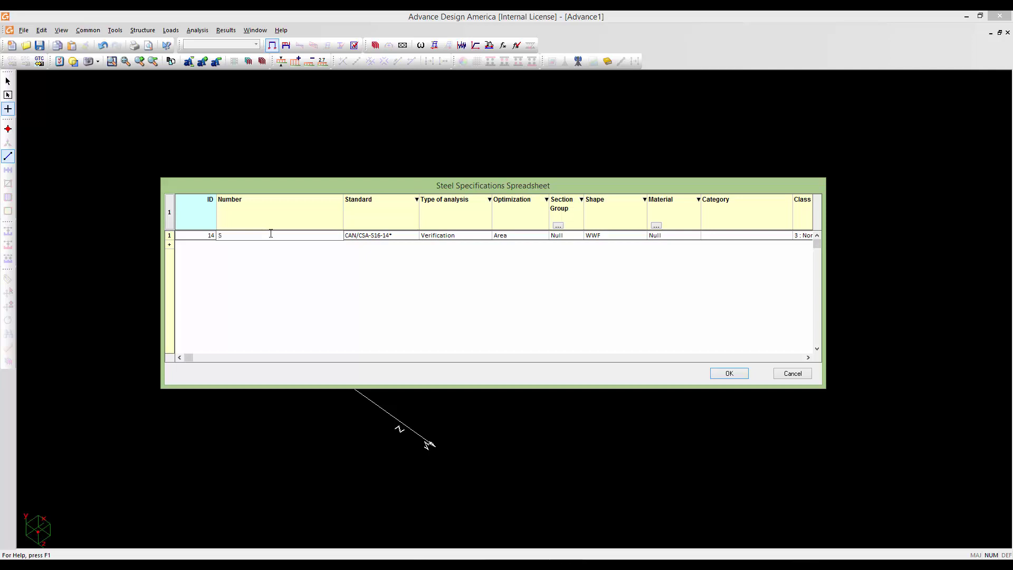
{"action": "type", "text": "S6-14-Design"}
Set the S6-14-Design specification's standard to CAN/CSA-S6-14* and its type of analysis to Design.
{"action": "left_click", "coordinate": [381, 238]}
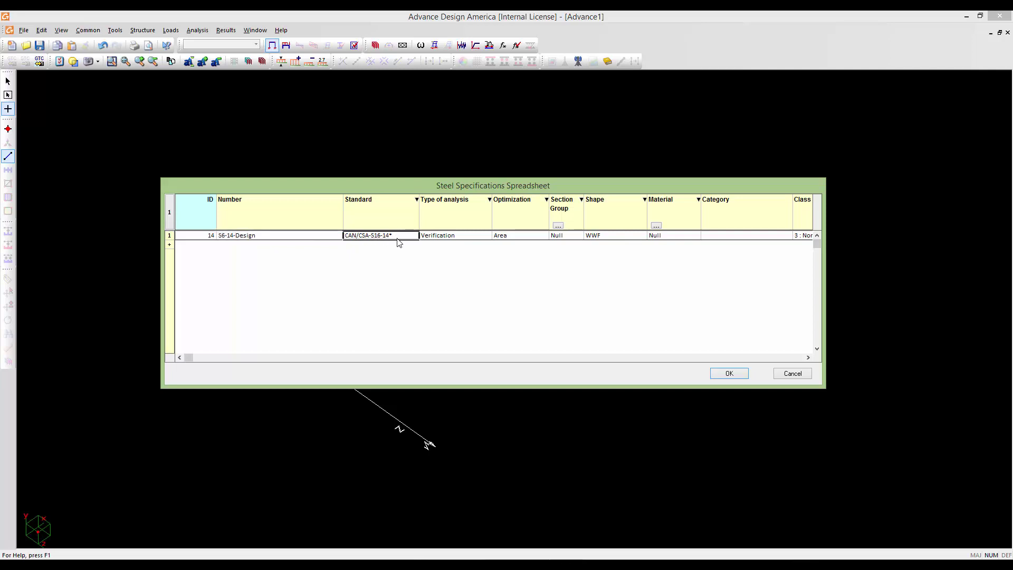
{"action": "right_click", "coordinate": [398, 241]}
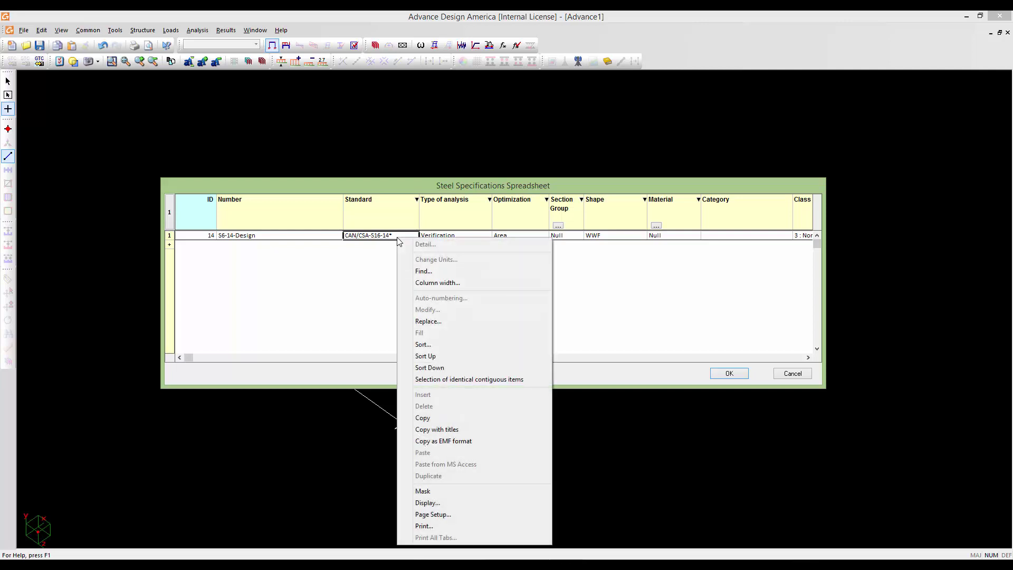
{"action": "left_click", "coordinate": [420, 321]}
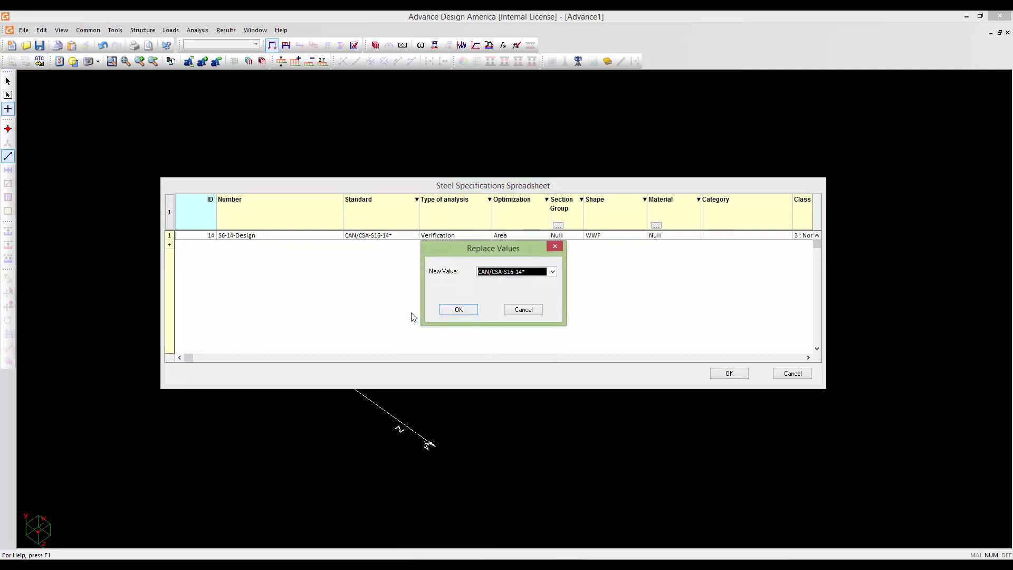
{"action": "left_click", "coordinate": [548, 273]}
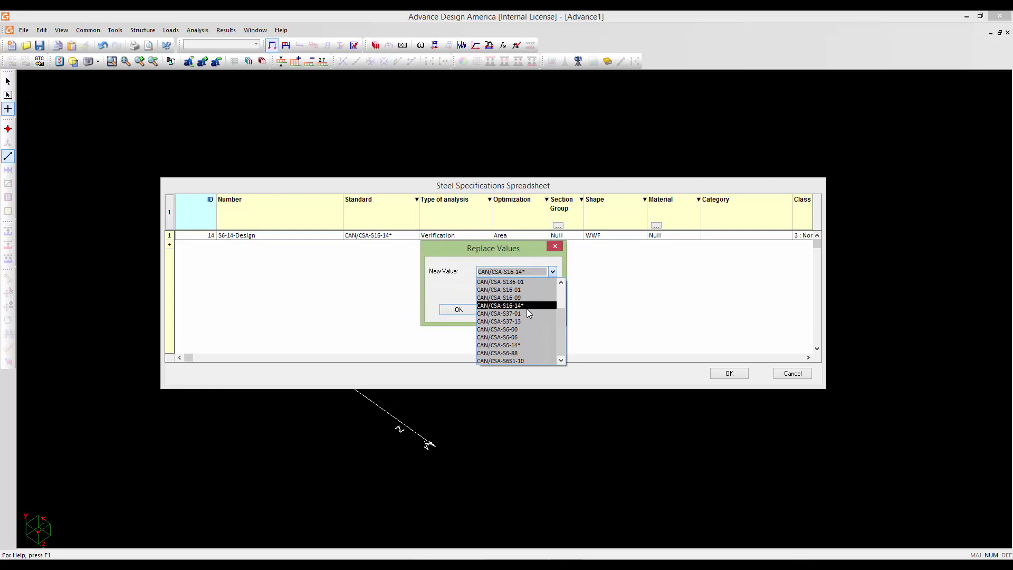
{"action": "left_click", "coordinate": [528, 344]}
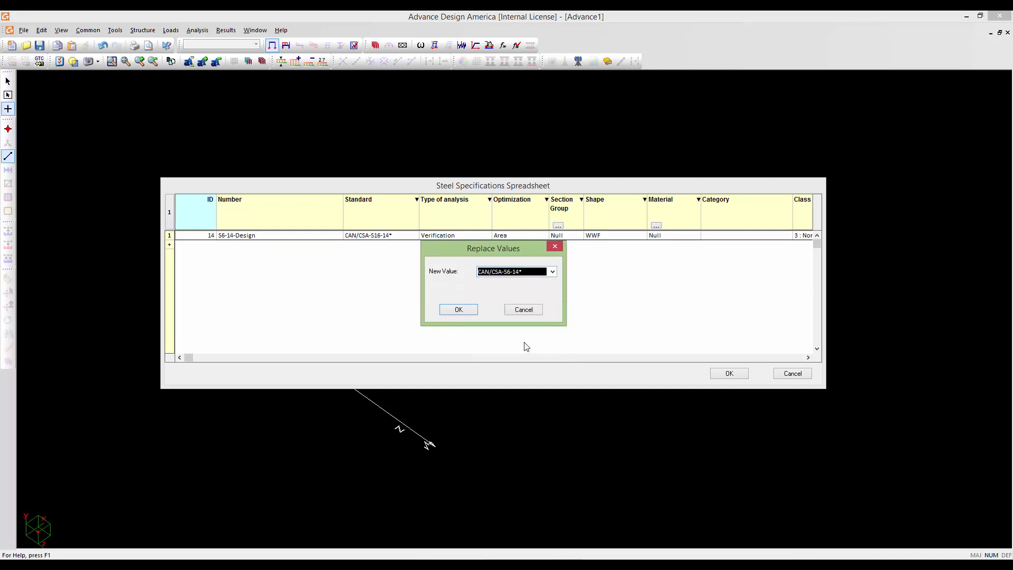
{"action": "left_click", "coordinate": [465, 312]}
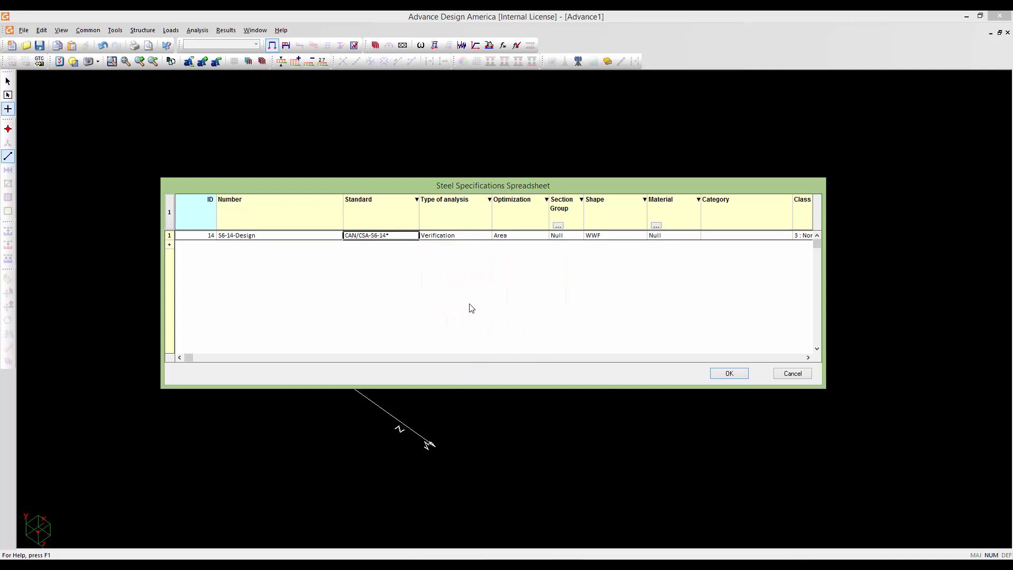
{"action": "left_click", "coordinate": [454, 237]}
{"action": "left_click", "coordinate": [455, 237]}
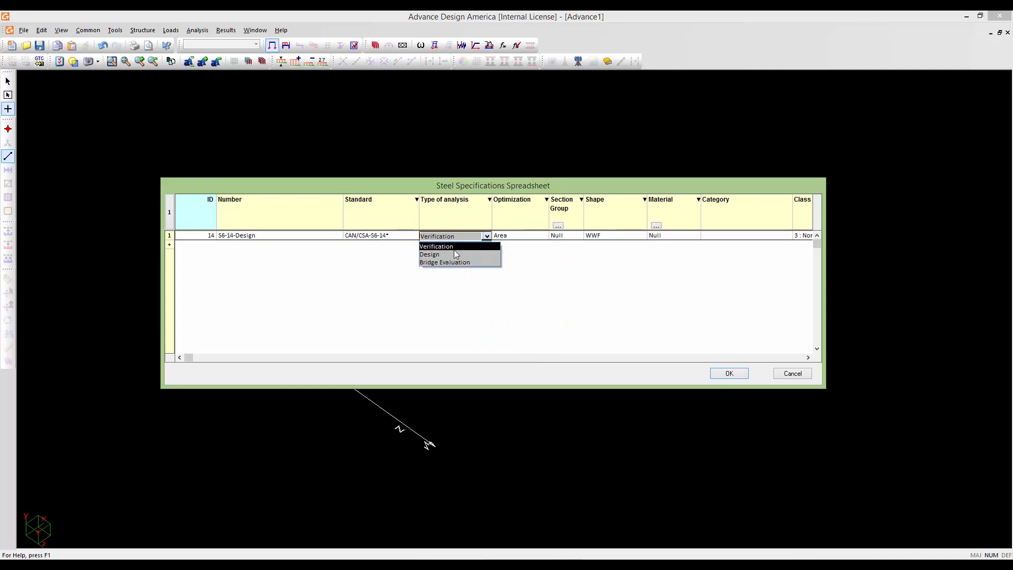
{"action": "left_click", "coordinate": [457, 254]}
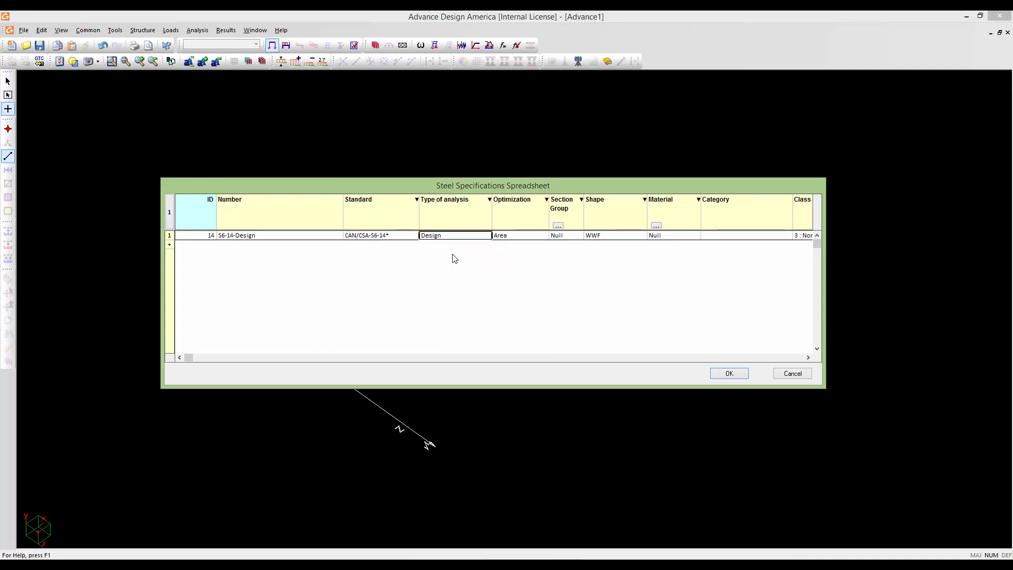
Set the S6-14-Design specification's section group to USA and its shape to W.
{"action": "left_click", "coordinate": [563, 239]}
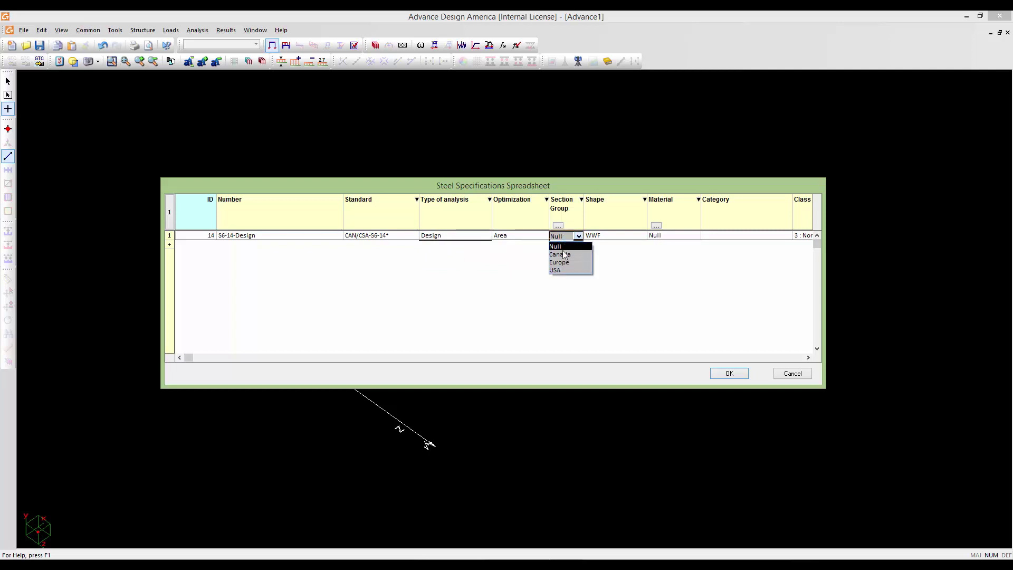
{"action": "left_click", "coordinate": [572, 267]}
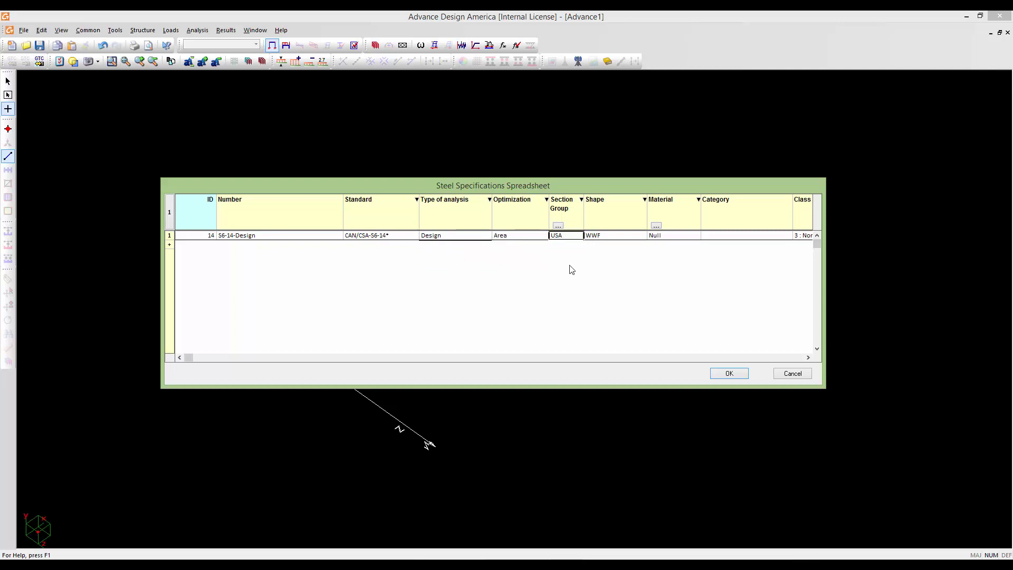
{"action": "left_click", "coordinate": [595, 241]}
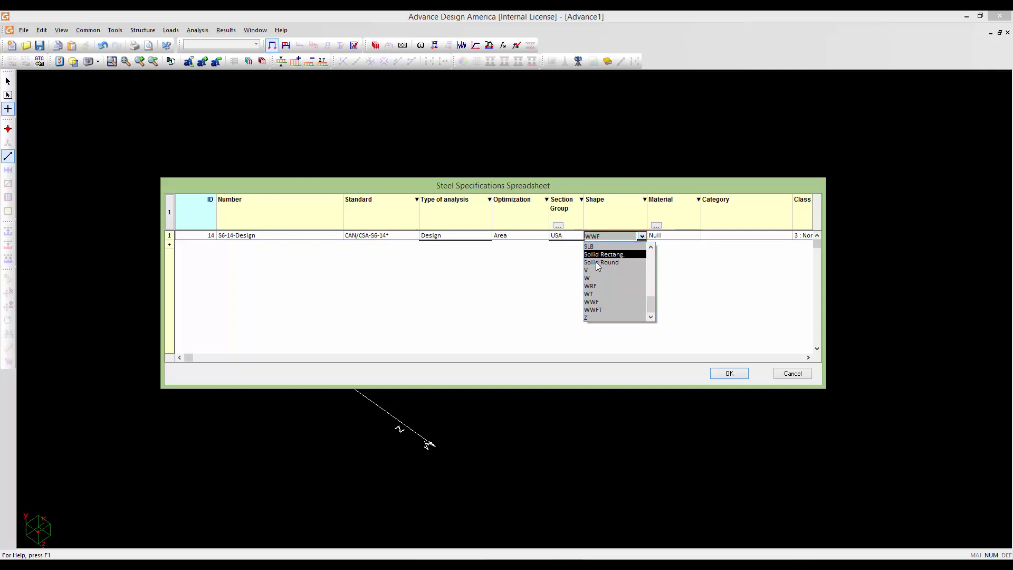
{"action": "left_click", "coordinate": [599, 278]}
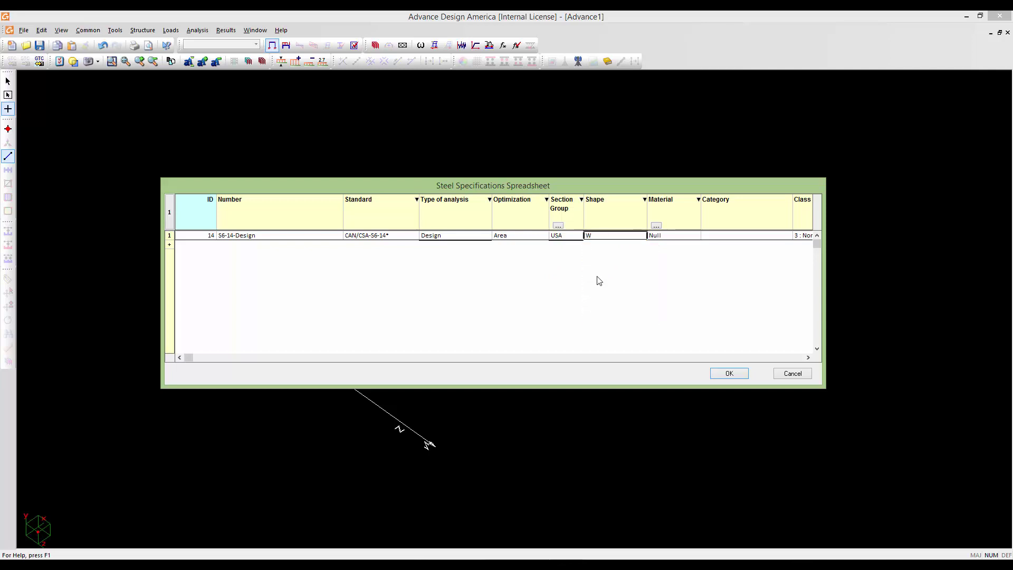
Set the S6-14-Design specification's material to ASTM-A572-50.
{"action": "left_click", "coordinate": [668, 238]}
{"action": "left_click", "coordinate": [654, 257]}
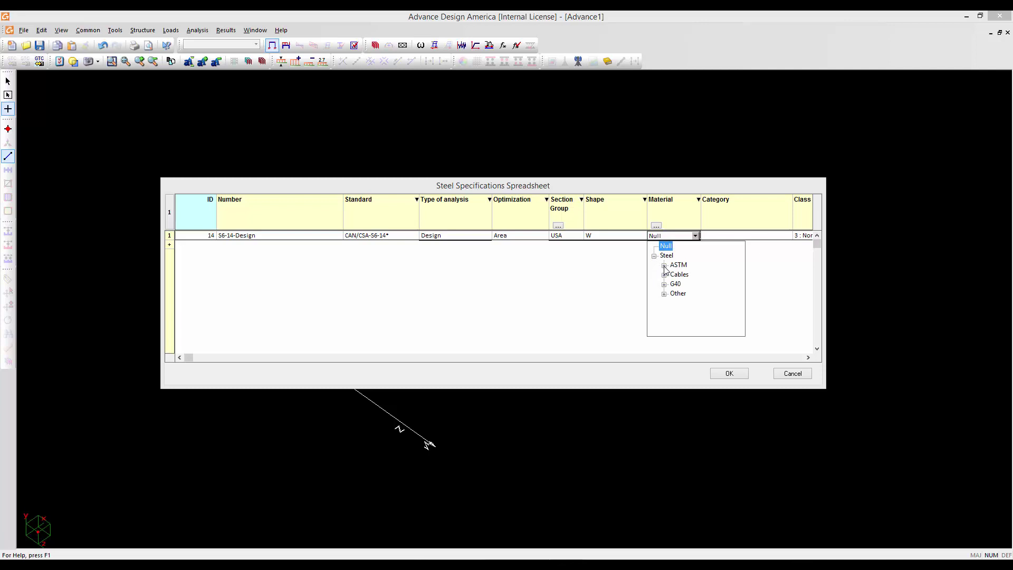
{"action": "left_click", "coordinate": [665, 266]}
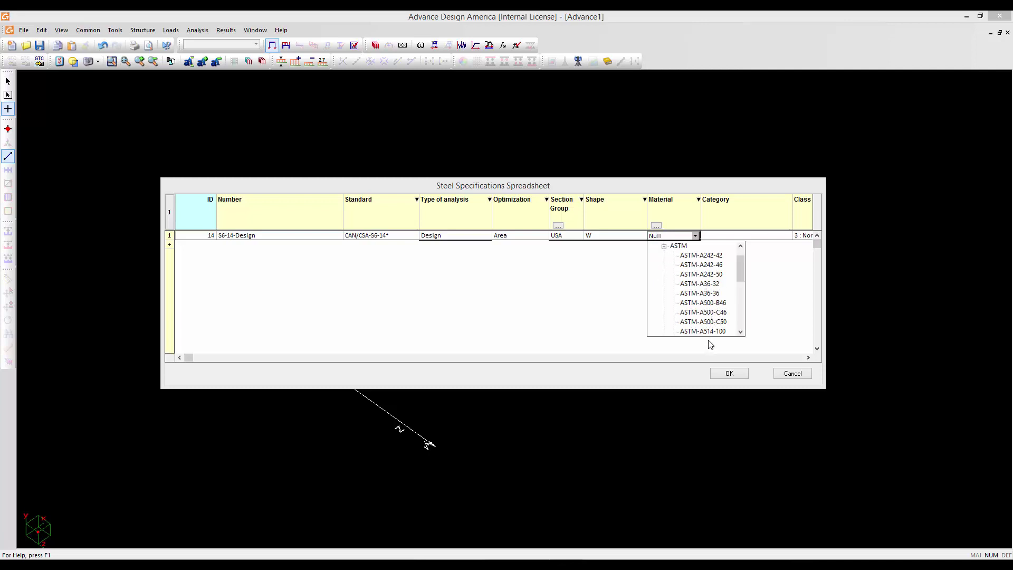
{"action": "left_click_drag", "start_coordinate": [739, 274], "coordinate": [742, 300]}
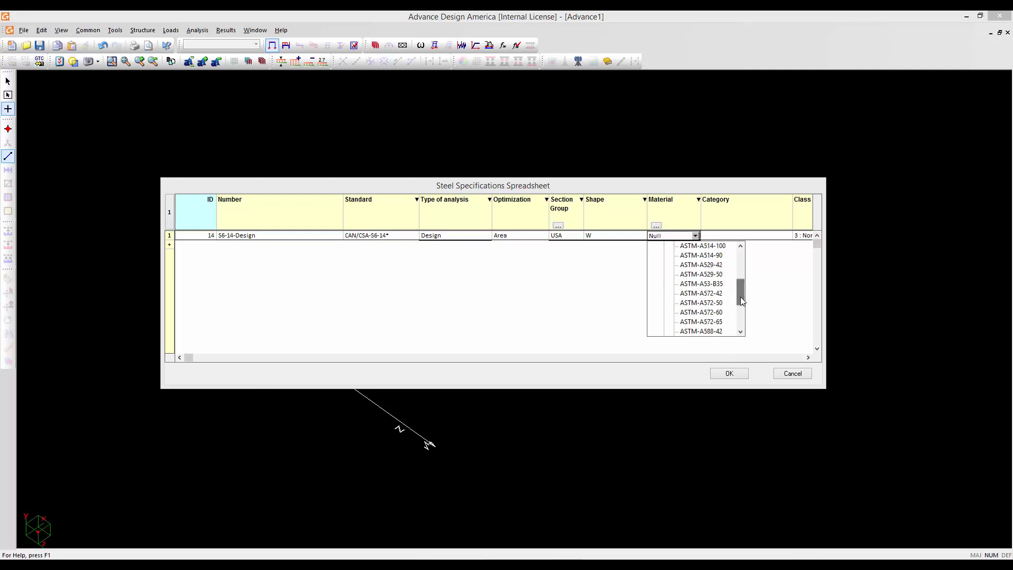
{"action": "left_click", "coordinate": [710, 302]}
{"action": "left_click", "coordinate": [710, 304]}
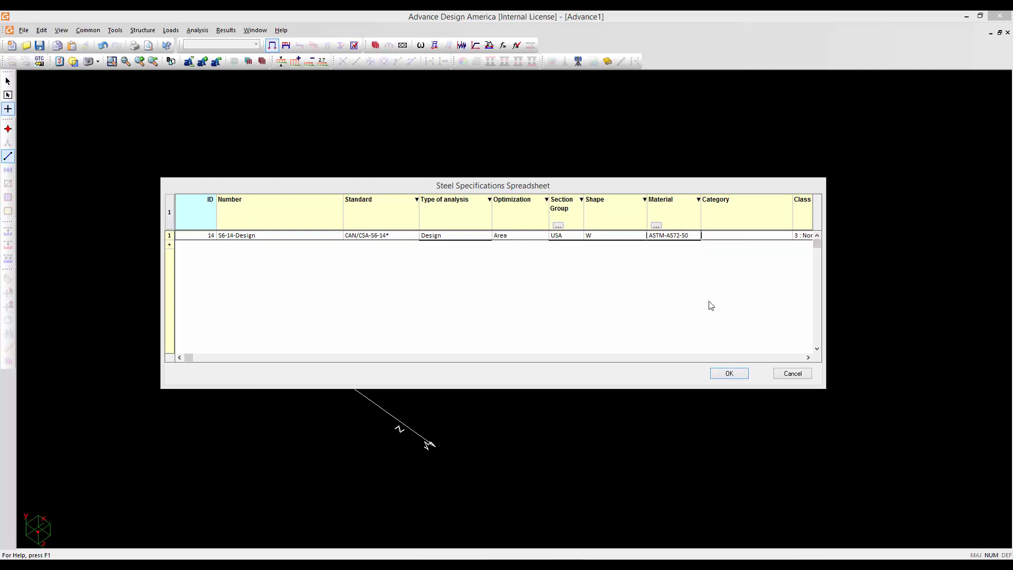
Review the S6-14-Design specification's remaining columns, including maximum class, size limits, interaction, connection and bolt settings.
{"action": "left_click", "coordinate": [808, 359]}
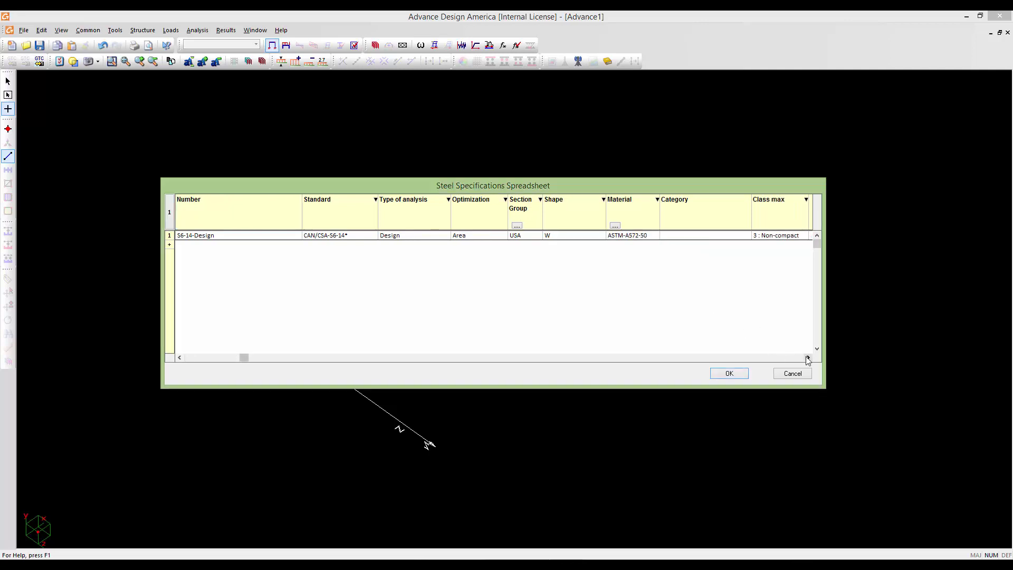
{"action": "left_click", "coordinate": [807, 359]}
{"action": "left_click", "coordinate": [808, 358]}
{"action": "left_click", "coordinate": [807, 358]}
{"action": "left_click", "coordinate": [807, 358]}
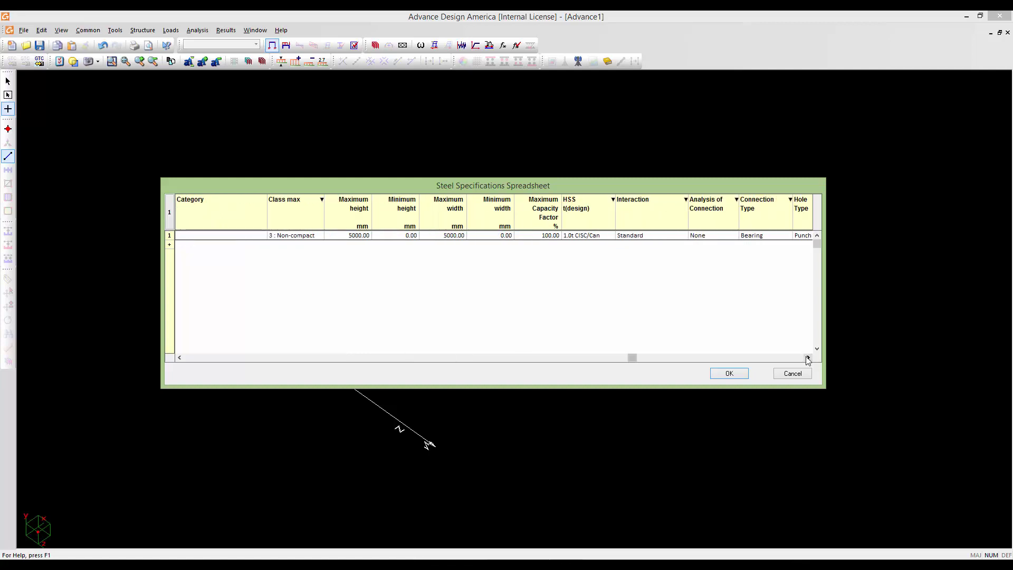
{"action": "left_click", "coordinate": [807, 358]}
{"action": "left_click", "coordinate": [807, 358]}
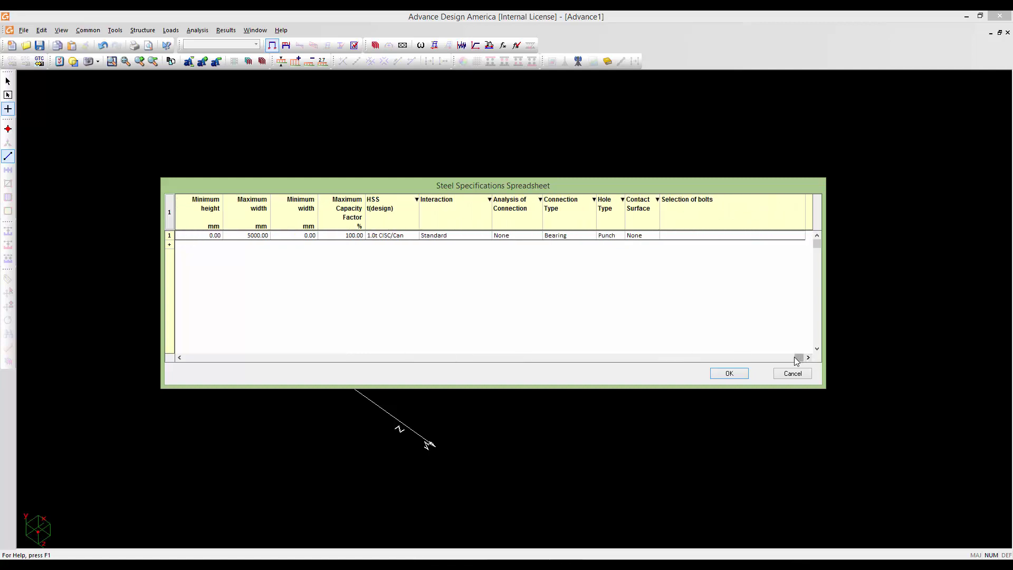
{"action": "left_click_drag", "start_coordinate": [796, 357], "coordinate": [178, 409]}
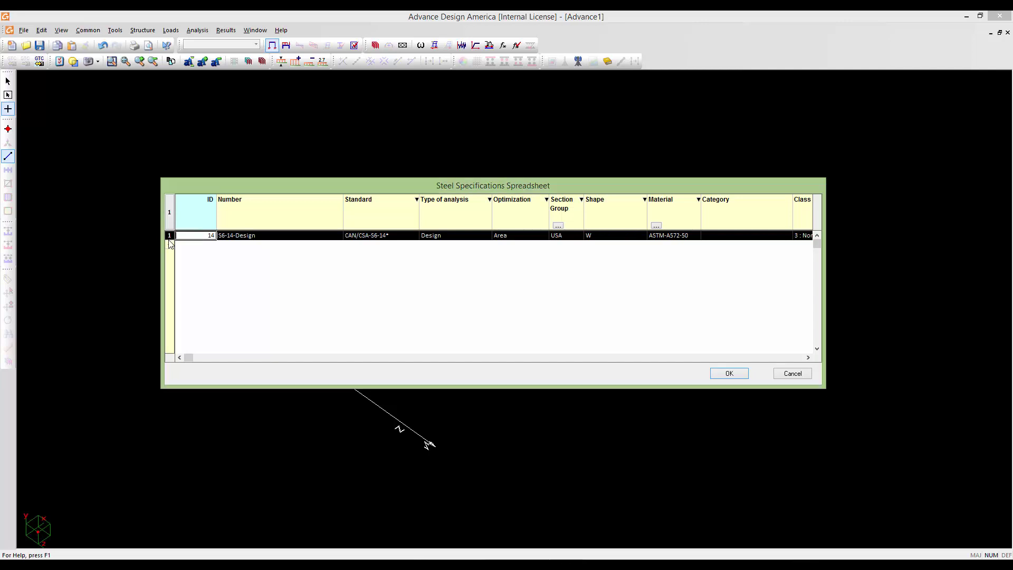
Duplicate the S6-14-Design specification into a second row and rename the copy S6-14-Verif.
{"action": "left_click", "coordinate": [171, 248]}
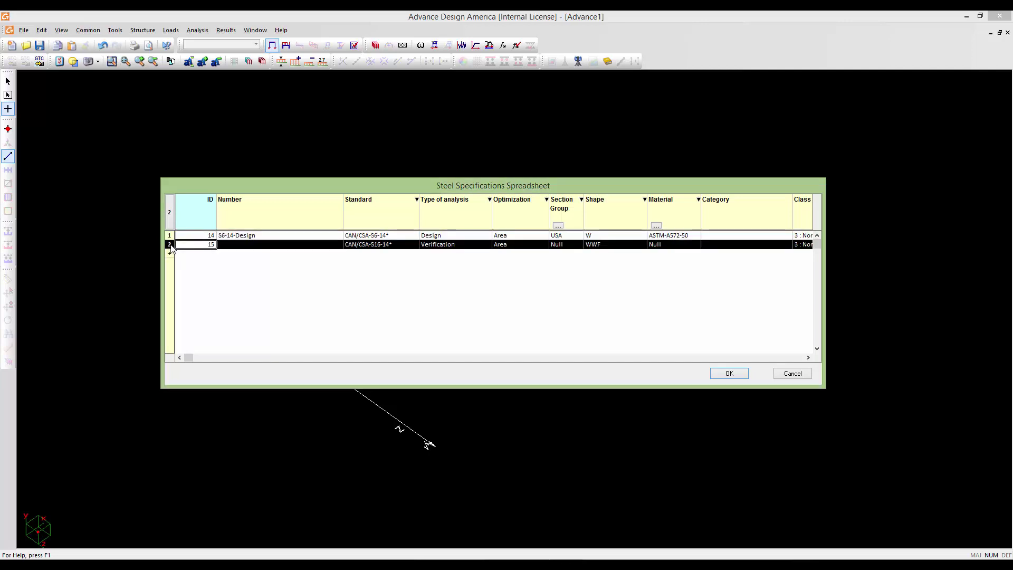
{"action": "key", "text": "ctrl+v"}
{"action": "left_click", "coordinate": [237, 245]}
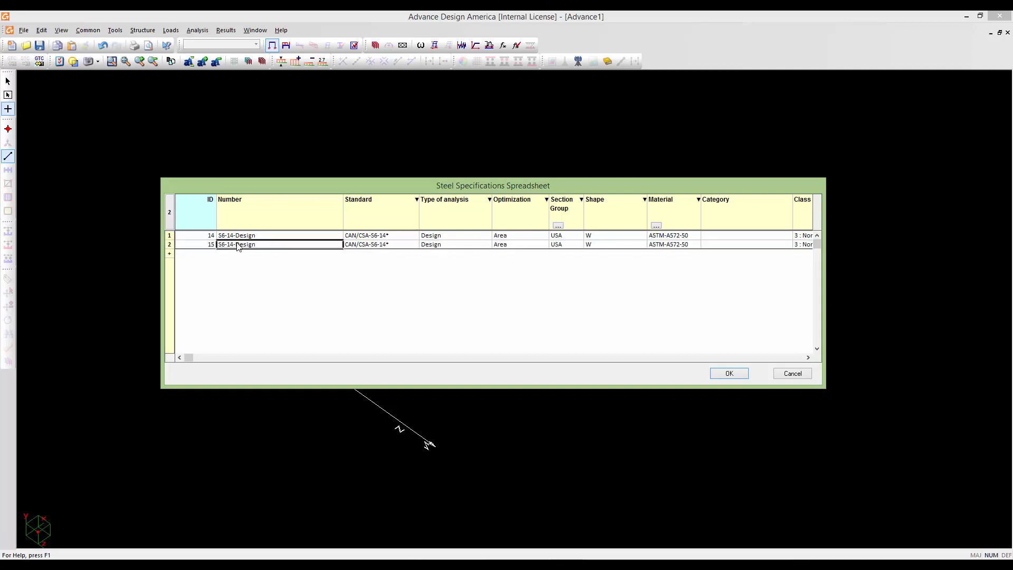
{"action": "left_click", "coordinate": [242, 244]}
{"action": "left_click_drag", "start_coordinate": [235, 245], "coordinate": [256, 244]}
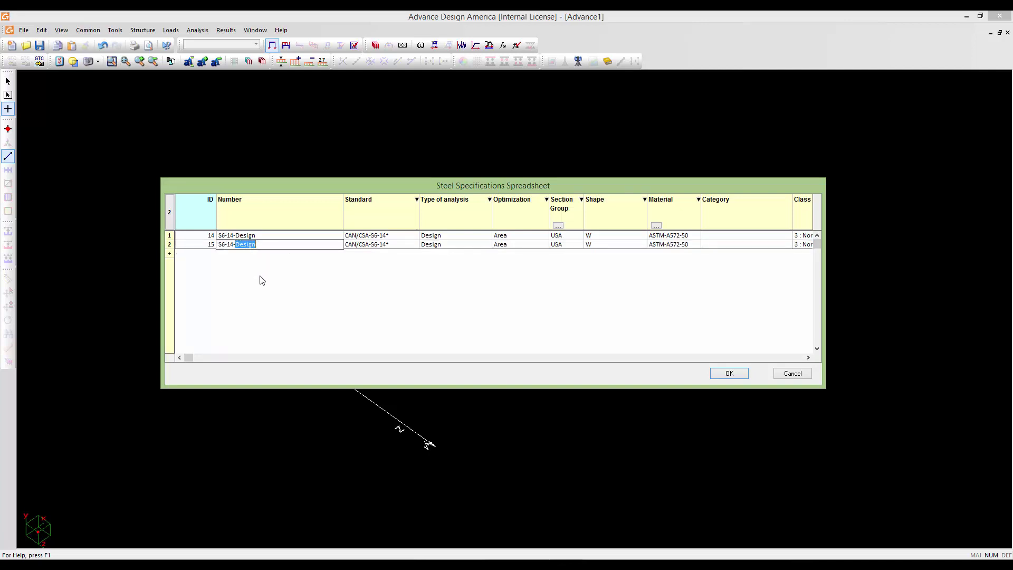
{"action": "type", "text": "Verif"}
Set the S6-14-Verif specification's type of analysis to Verification and its section group to Null.
{"action": "left_click", "coordinate": [455, 246]}
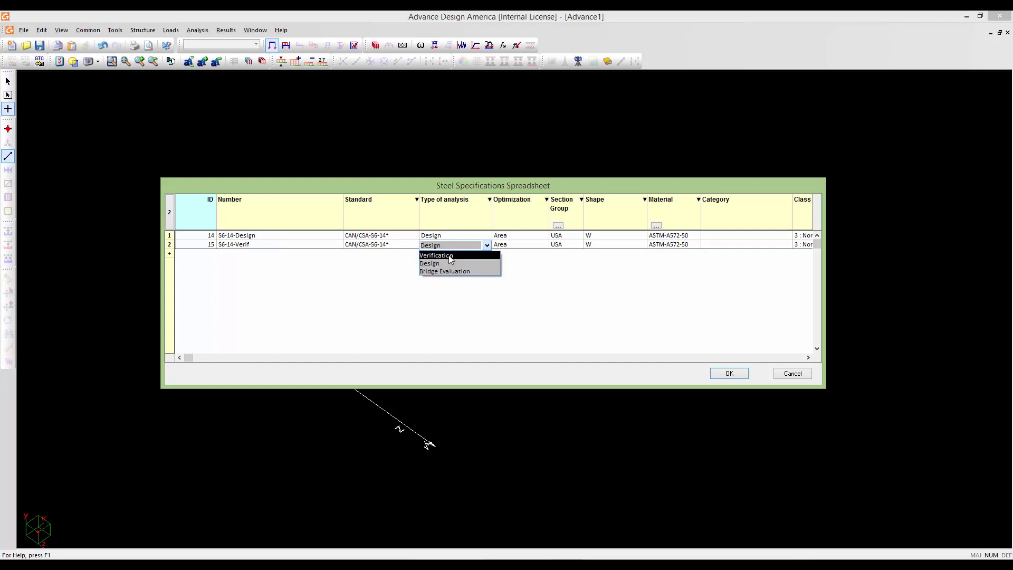
{"action": "left_click", "coordinate": [450, 258]}
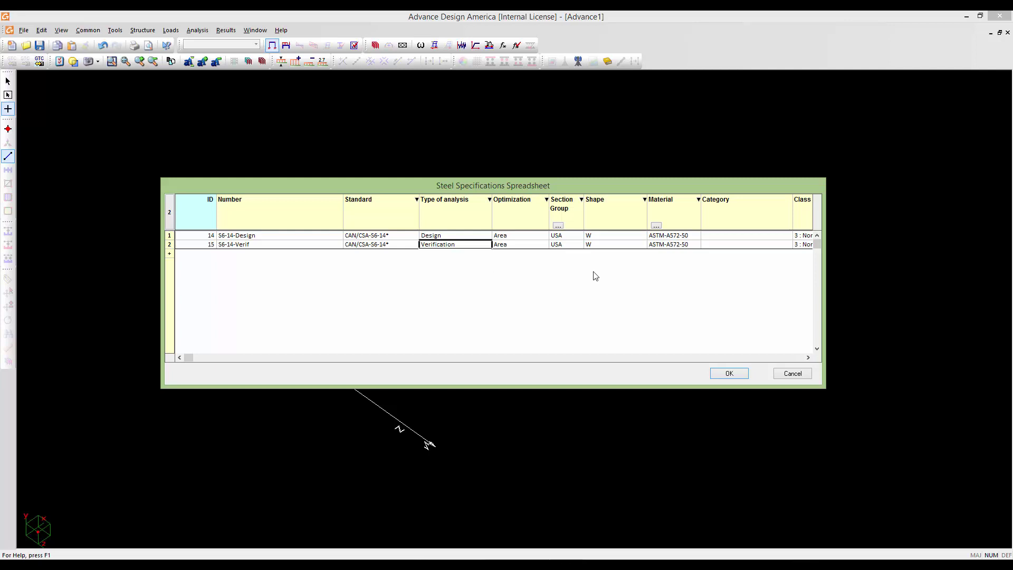
{"action": "left_click", "coordinate": [559, 247]}
{"action": "left_click", "coordinate": [560, 247]}
{"action": "left_click", "coordinate": [560, 259]}
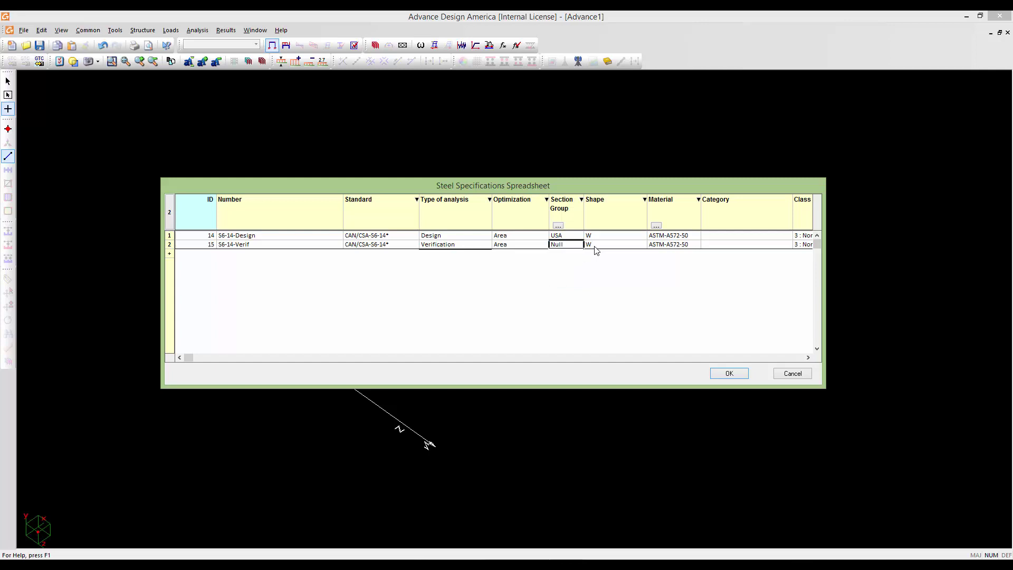
{"action": "left_click", "coordinate": [596, 245]}
{"action": "left_click", "coordinate": [596, 249]}
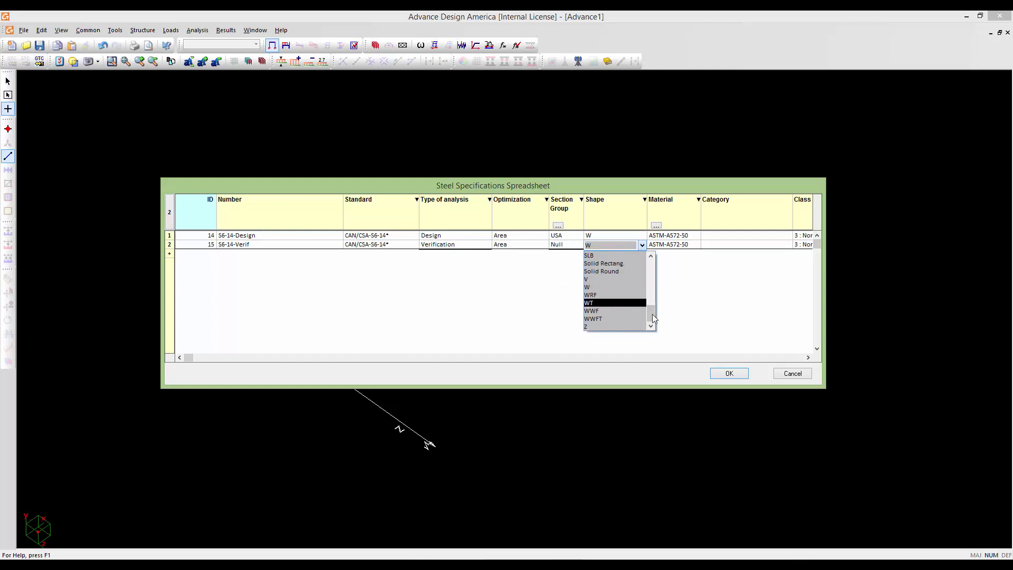
{"action": "left_click_drag", "start_coordinate": [652, 317], "coordinate": [651, 267]}
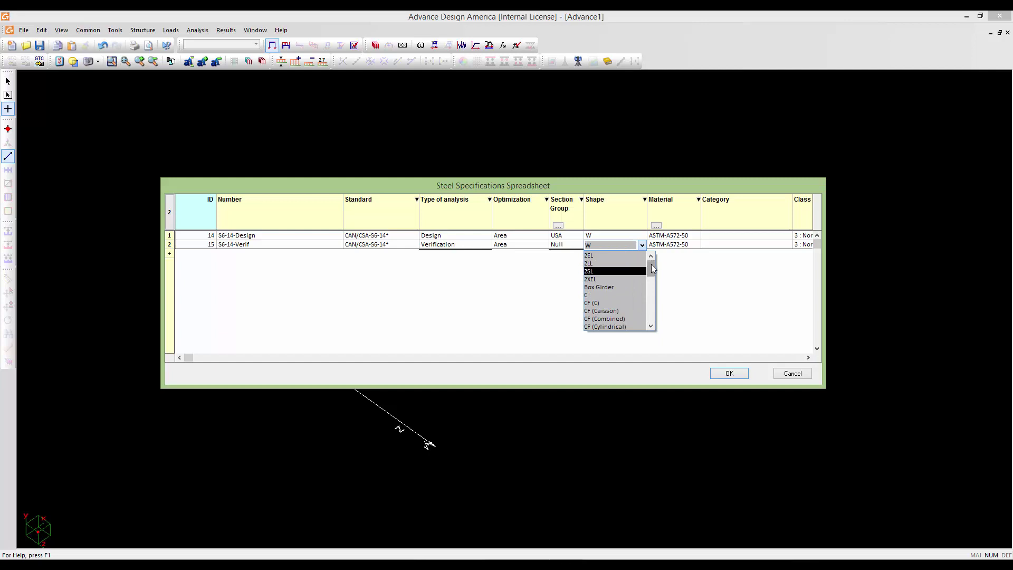
{"action": "left_click", "coordinate": [653, 341]}
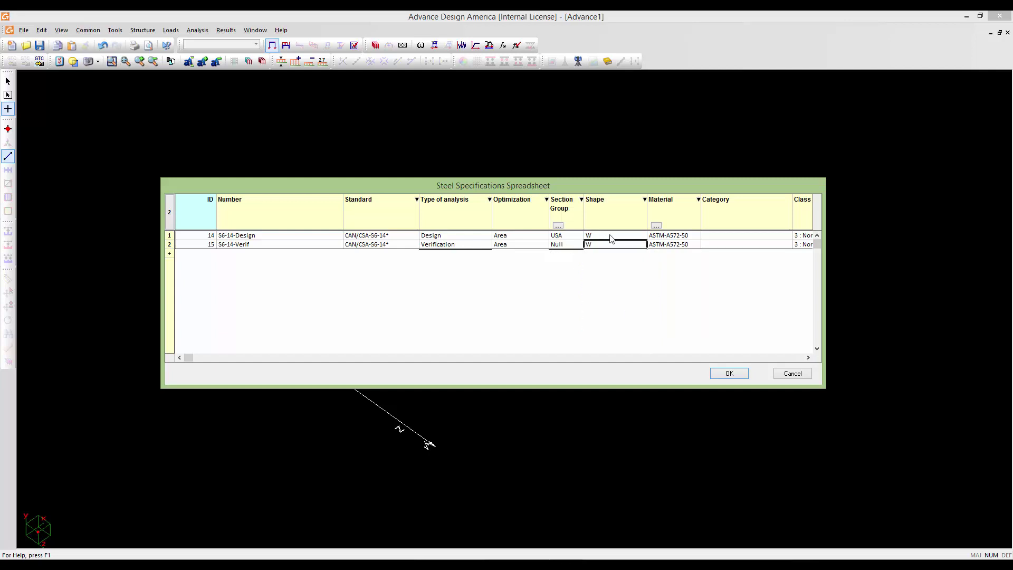
Set the S6-14-Verif specification's material to Null and accept the steel specifications.
{"action": "left_click", "coordinate": [675, 245]}
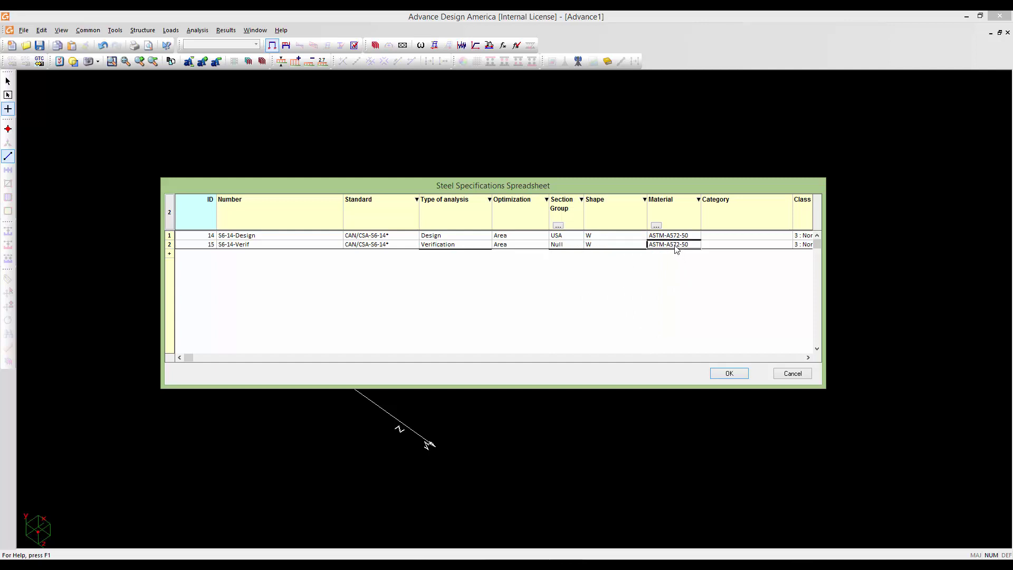
{"action": "left_click", "coordinate": [676, 248]}
{"action": "left_click_drag", "start_coordinate": [722, 289], "coordinate": [722, 258]}
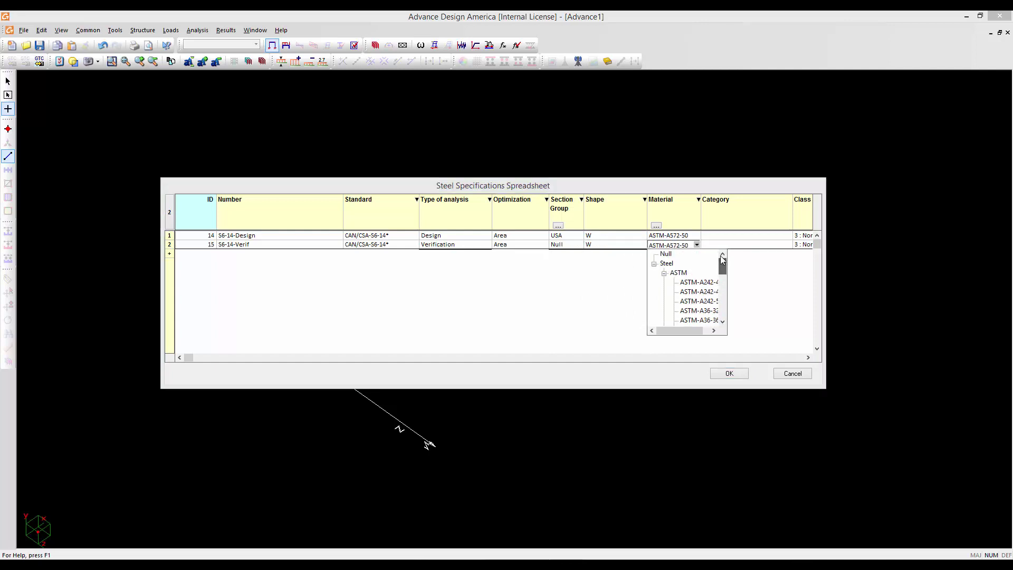
{"action": "left_click", "coordinate": [666, 254]}
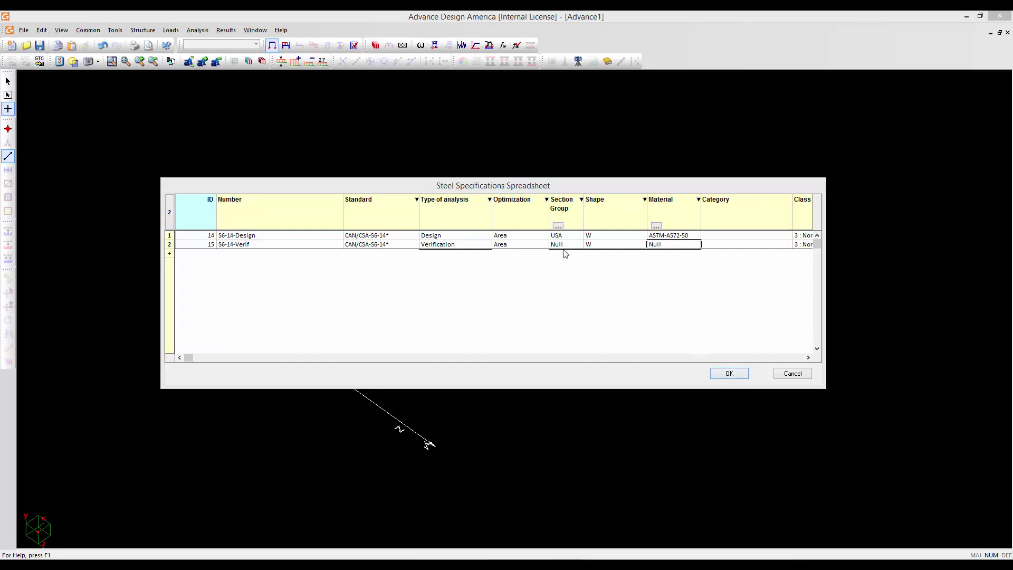
{"action": "left_click", "coordinate": [721, 375]}
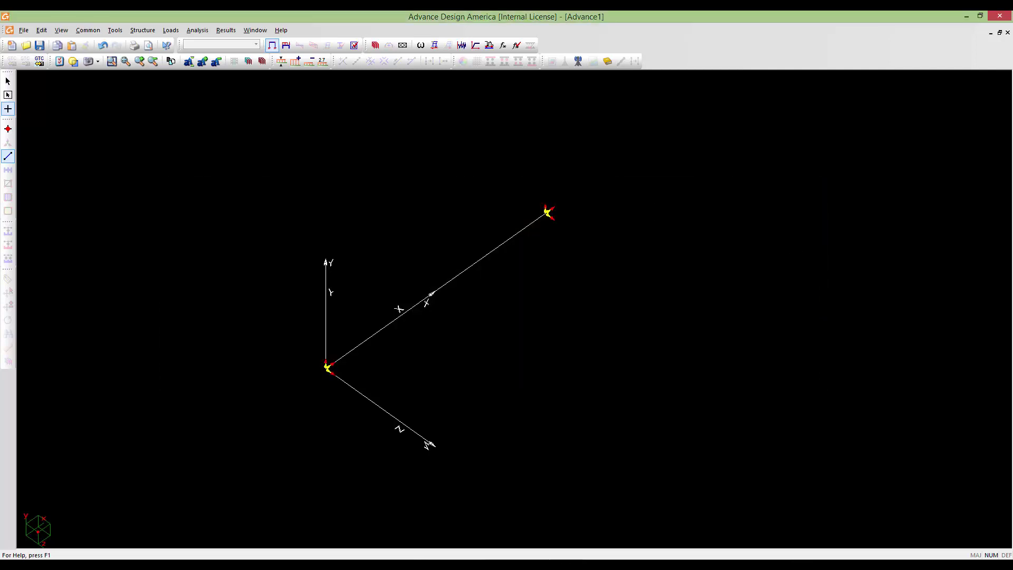
Turn on the 3D Display attribute for members in the view options and apply it to the model.
{"action": "middle_click_drag", "start_coordinate": [397, 289], "coordinate": [396, 265]}
{"action": "scroll", "coordinate": [389, 277], "scroll_direction": "up", "scroll_amount": 2}
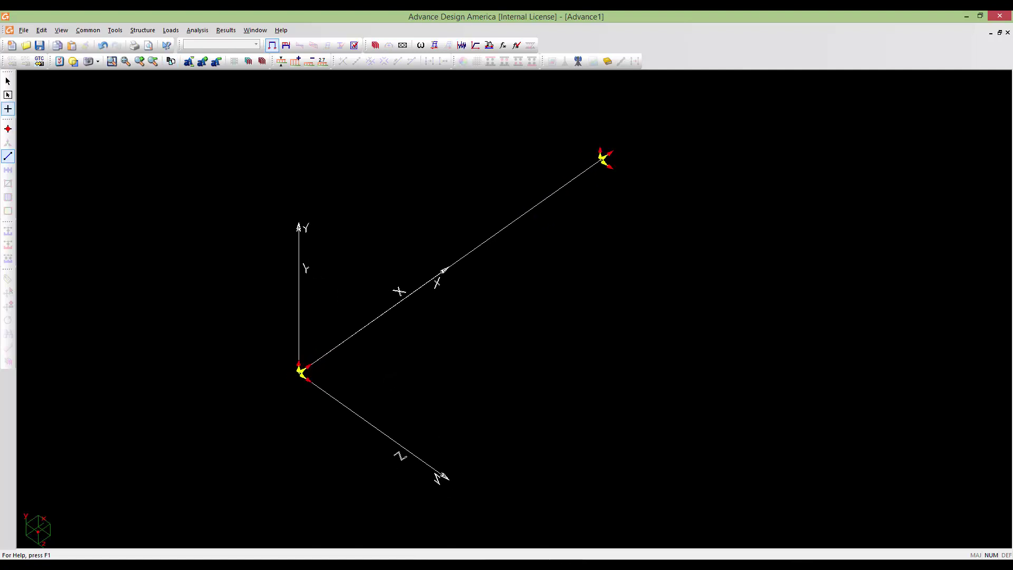
{"action": "middle_click_drag", "start_coordinate": [393, 374], "coordinate": [389, 377]}
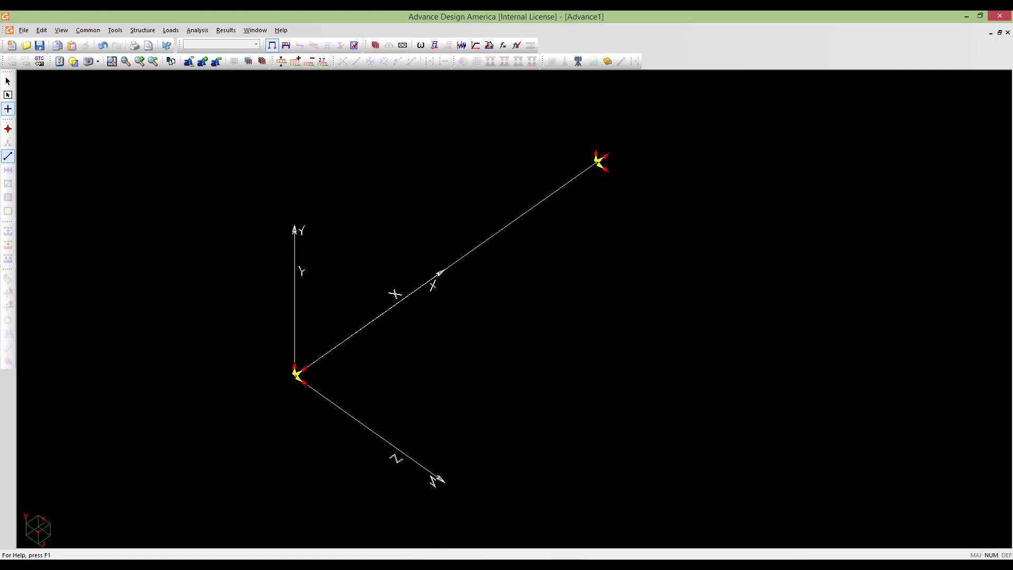
{"action": "left_click", "coordinate": [60, 61]}
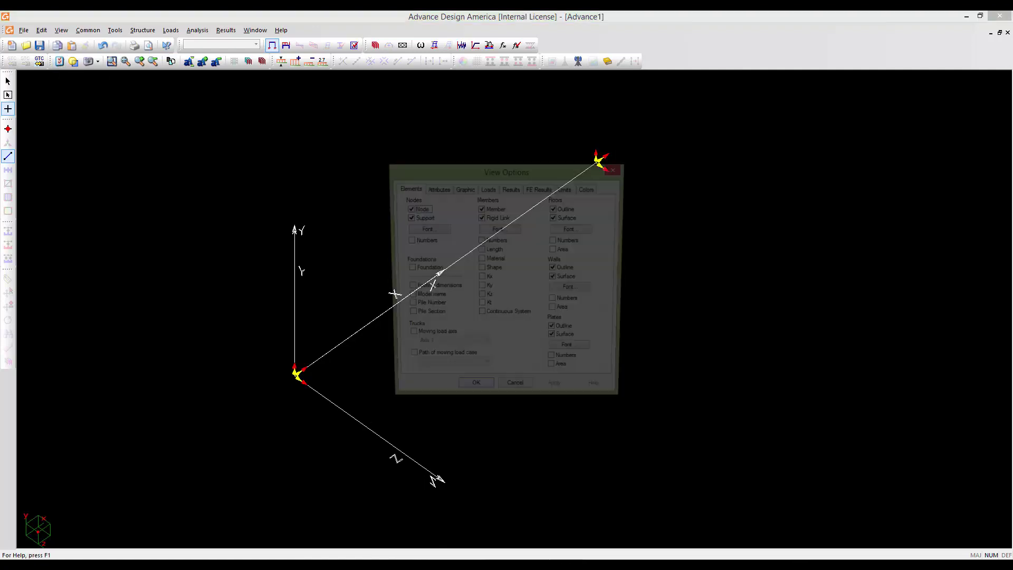
{"action": "left_click", "coordinate": [445, 190]}
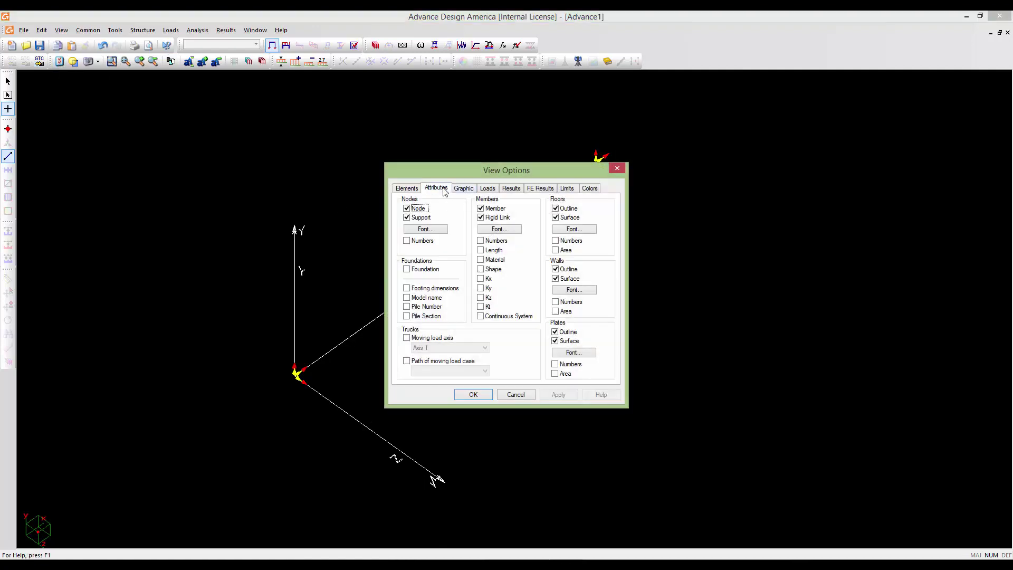
{"action": "left_click", "coordinate": [415, 294]}
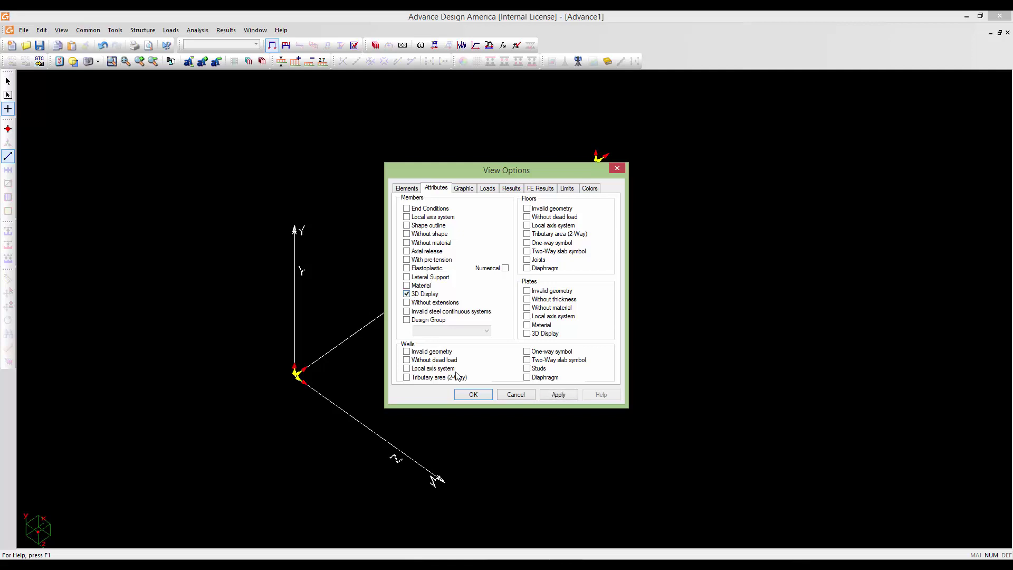
{"action": "left_click", "coordinate": [472, 394]}
Examine the composite beam's steel section and slab in 3D from several angles.
{"action": "scroll", "coordinate": [415, 330], "scroll_direction": "up", "scroll_amount": 3}
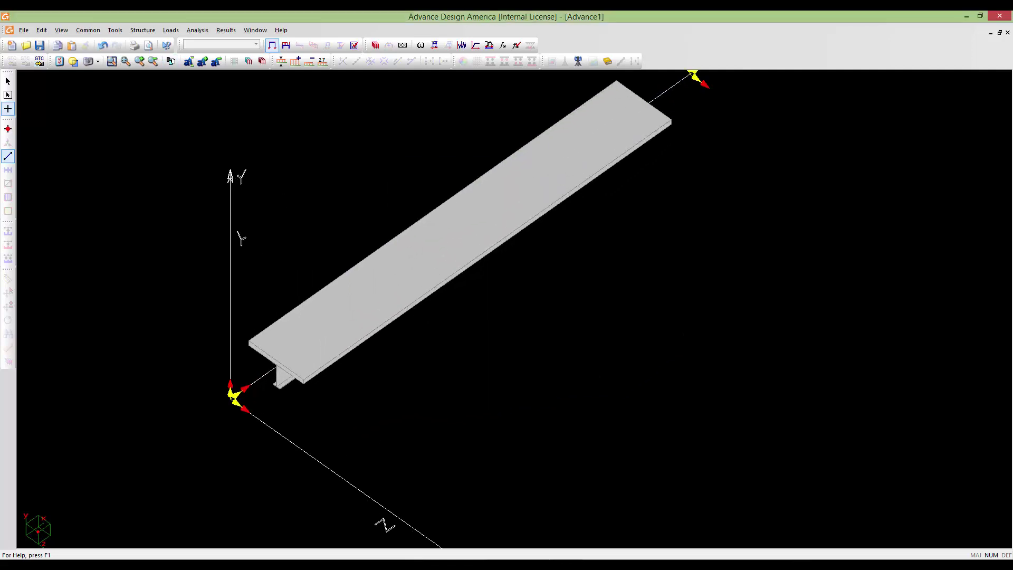
{"action": "middle_click_drag", "start_coordinate": [422, 358], "coordinate": [453, 332]}
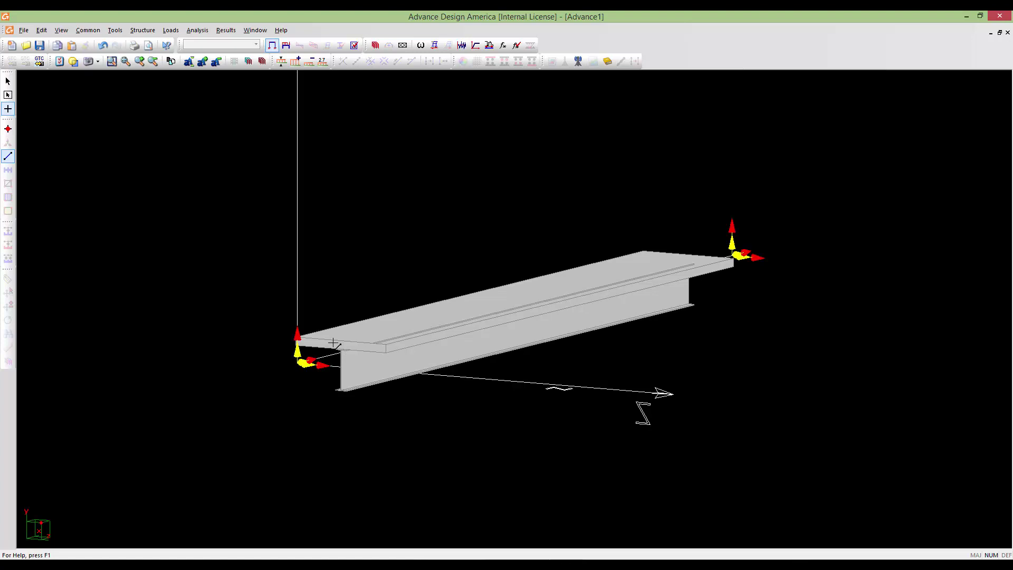
{"action": "scroll", "coordinate": [334, 344], "scroll_direction": "up", "scroll_amount": 3}
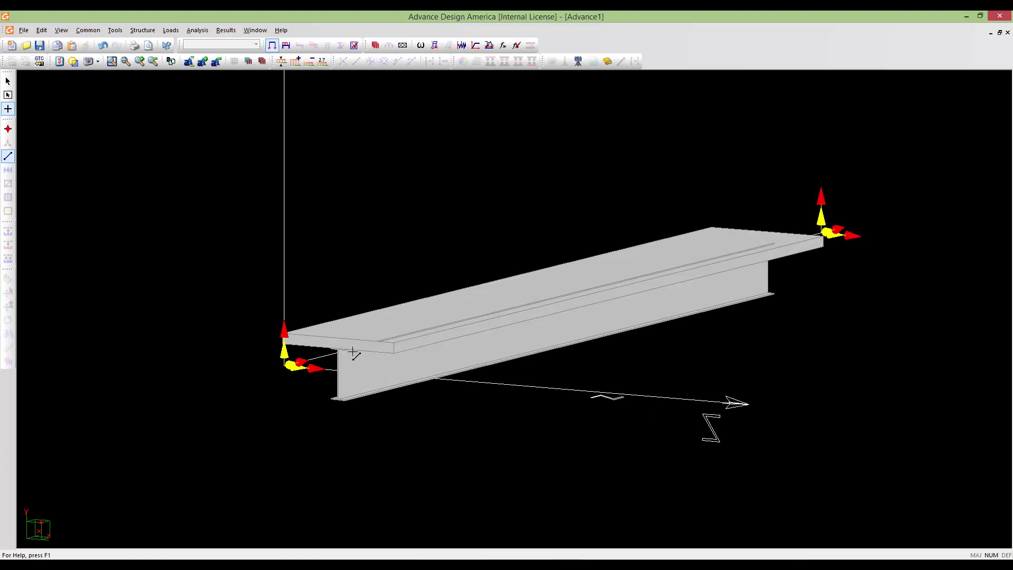
{"action": "scroll", "coordinate": [334, 344], "scroll_direction": "down", "scroll_amount": 2}
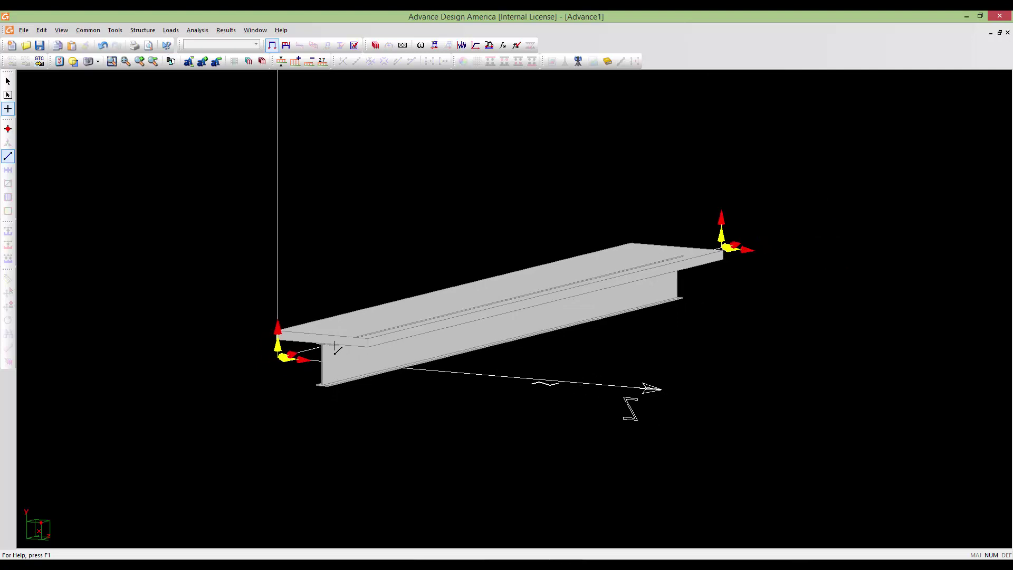
{"action": "middle_click_drag", "start_coordinate": [335, 346], "coordinate": [367, 399]}
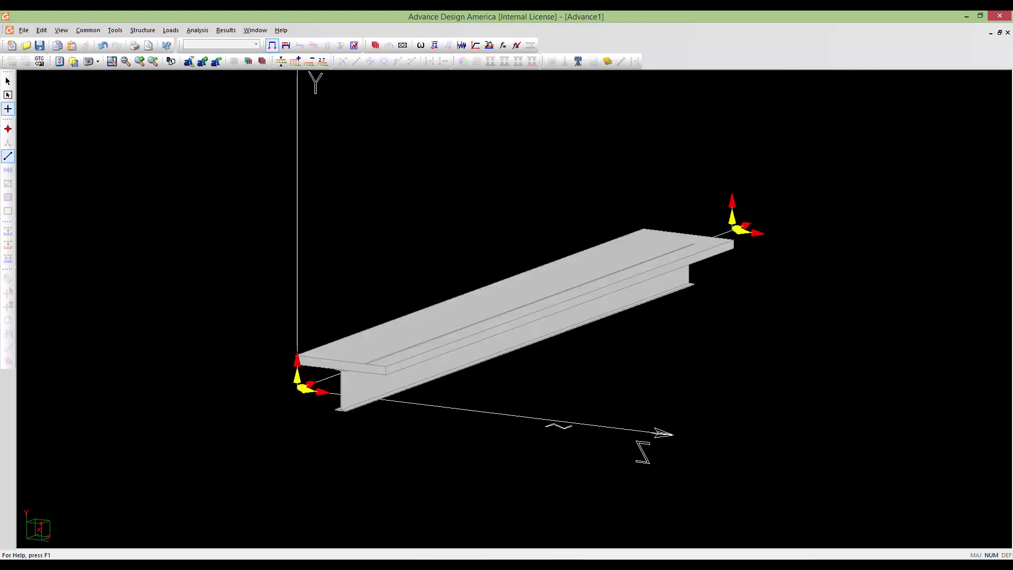
{"action": "middle_click_drag", "start_coordinate": [367, 365], "coordinate": [366, 404]}
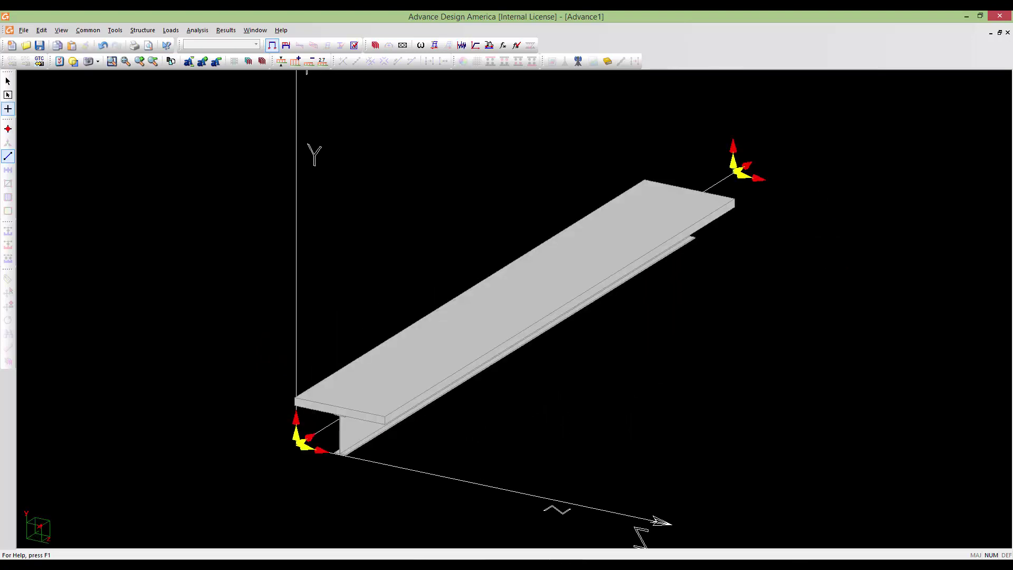
Turn on translucent surfaces in the graphic view options, apply them and inspect the steel section through the slab.
{"action": "right_click", "coordinate": [359, 320]}
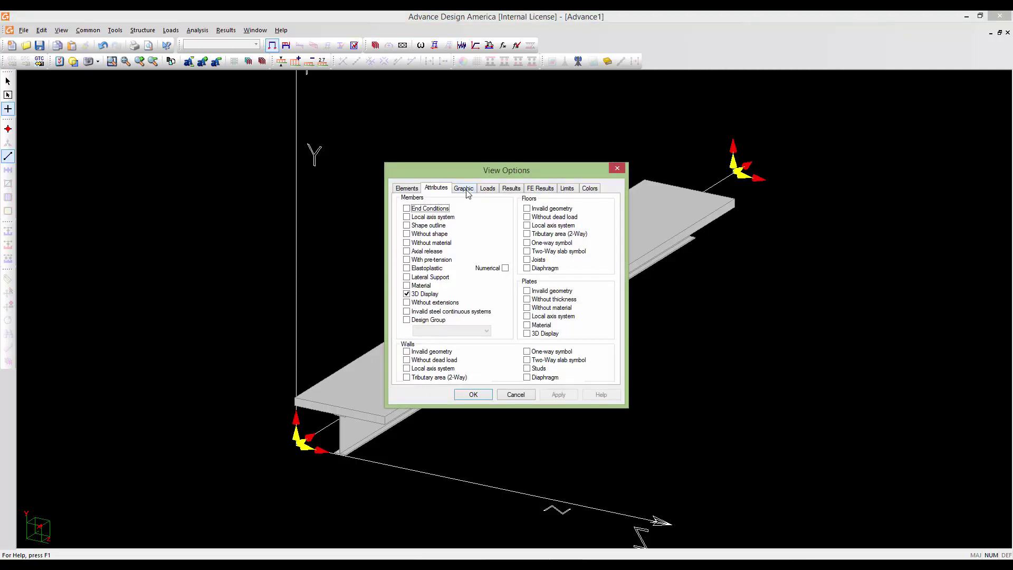
{"action": "left_click_drag", "start_coordinate": [459, 167], "coordinate": [451, 167]}
{"action": "left_click", "coordinate": [453, 190]}
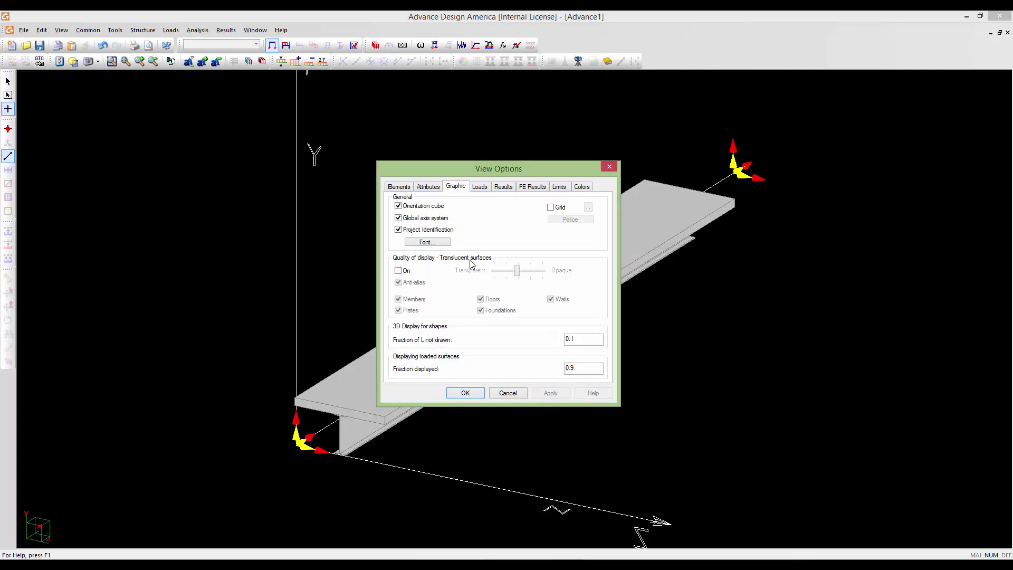
{"action": "left_click", "coordinate": [398, 271]}
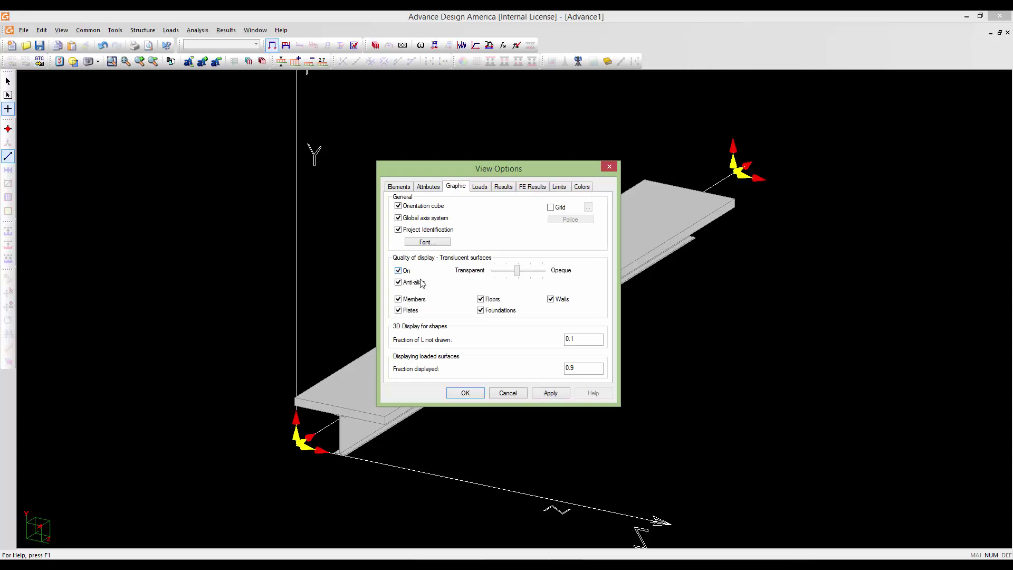
{"action": "left_click", "coordinate": [543, 393]}
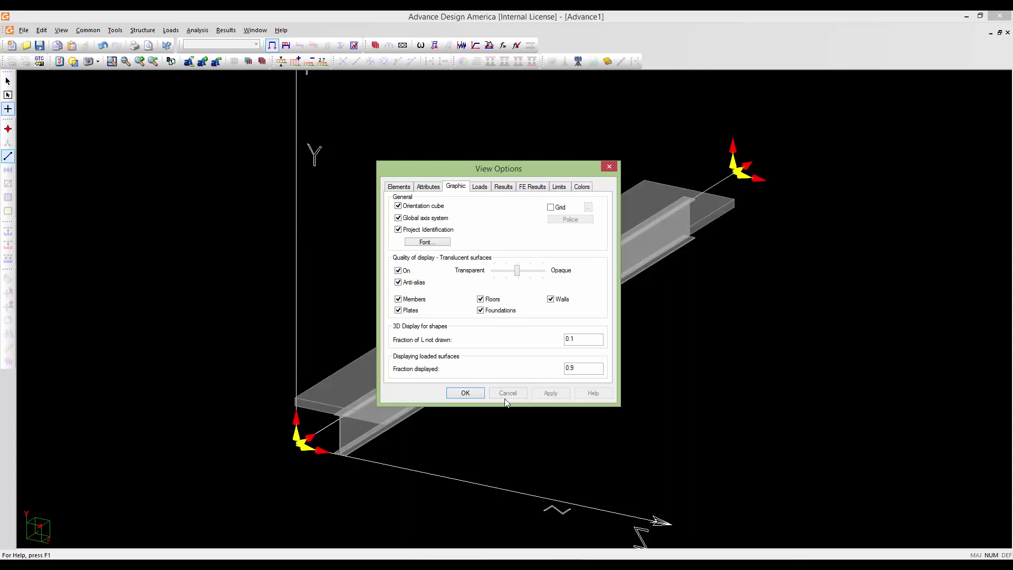
{"action": "left_click", "coordinate": [465, 393]}
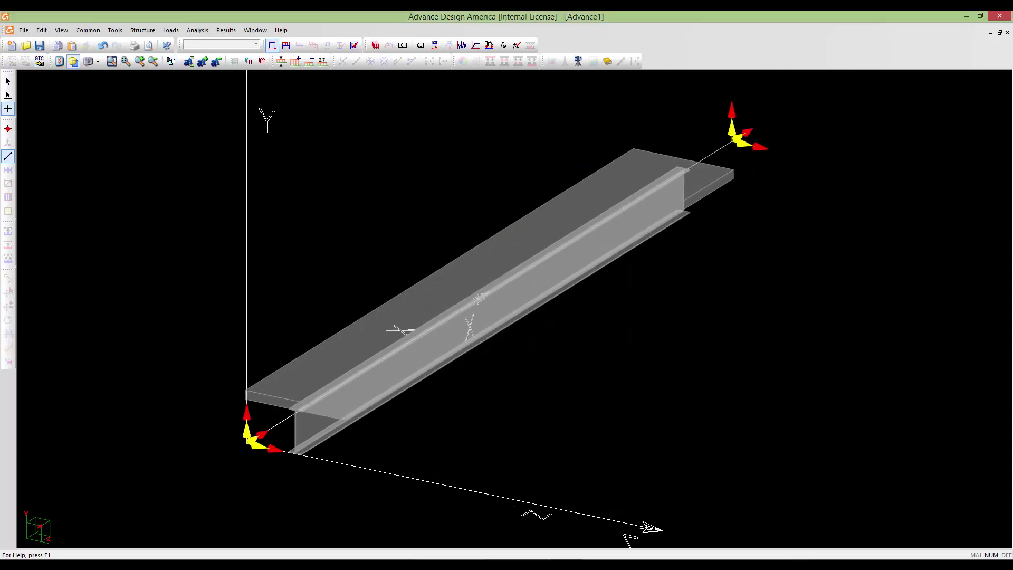
{"action": "scroll", "coordinate": [443, 391], "scroll_direction": "up", "scroll_amount": 3}
{"action": "scroll", "coordinate": [442, 392], "scroll_direction": "down", "scroll_amount": 2}
{"action": "scroll", "coordinate": [442, 392], "scroll_direction": "up", "scroll_amount": 1}
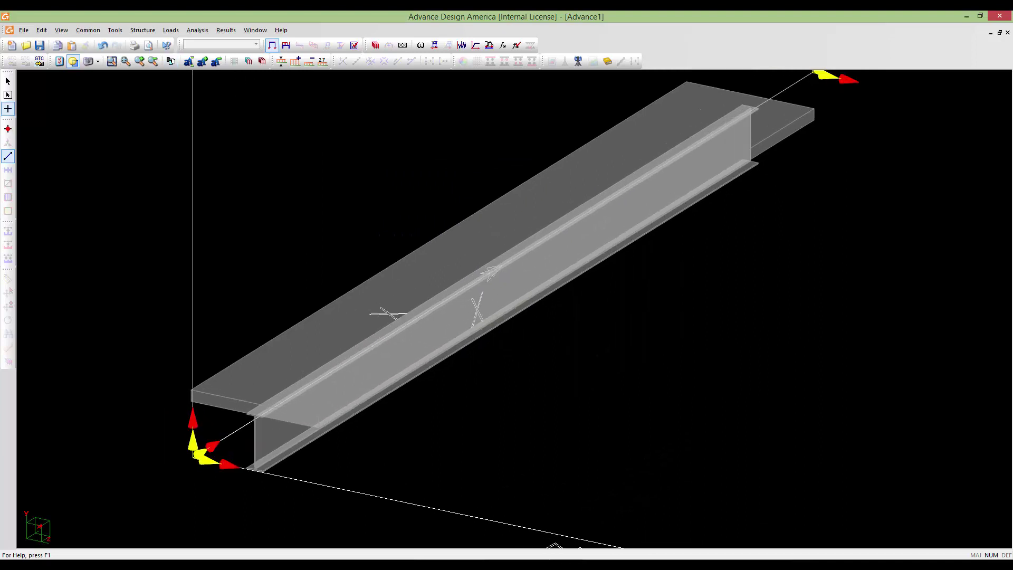
{"action": "scroll", "coordinate": [448, 350], "scroll_direction": "down", "scroll_amount": 2}
{"action": "middle_click_drag", "start_coordinate": [394, 360], "coordinate": [553, 348]}
{"action": "middle_click_drag", "start_coordinate": [616, 365], "coordinate": [418, 364]}
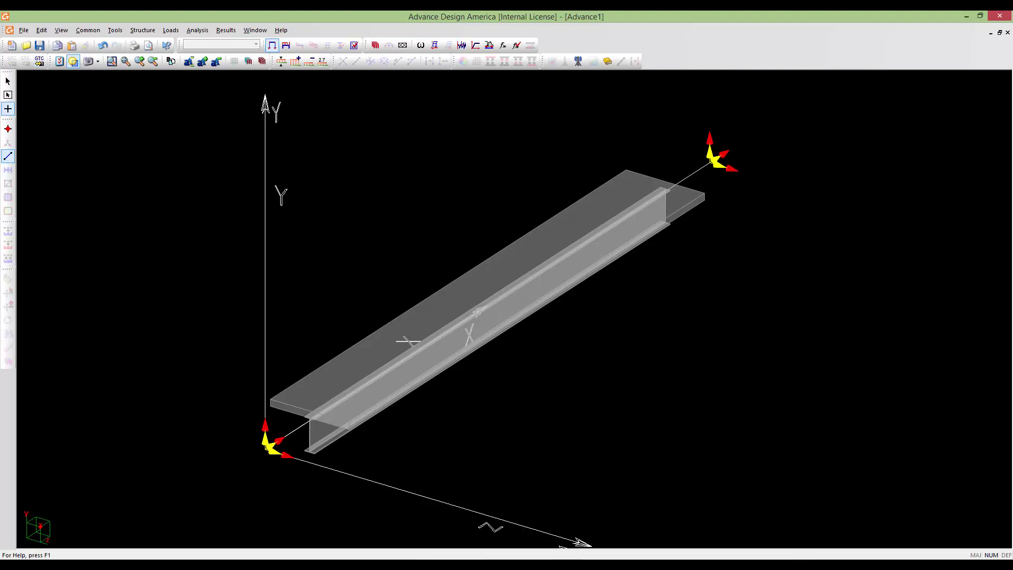
Assign the S6-14-Design steel specification to the composite beam and make its top-of-section lateral support continuous.
{"action": "left_click", "coordinate": [8, 81]}
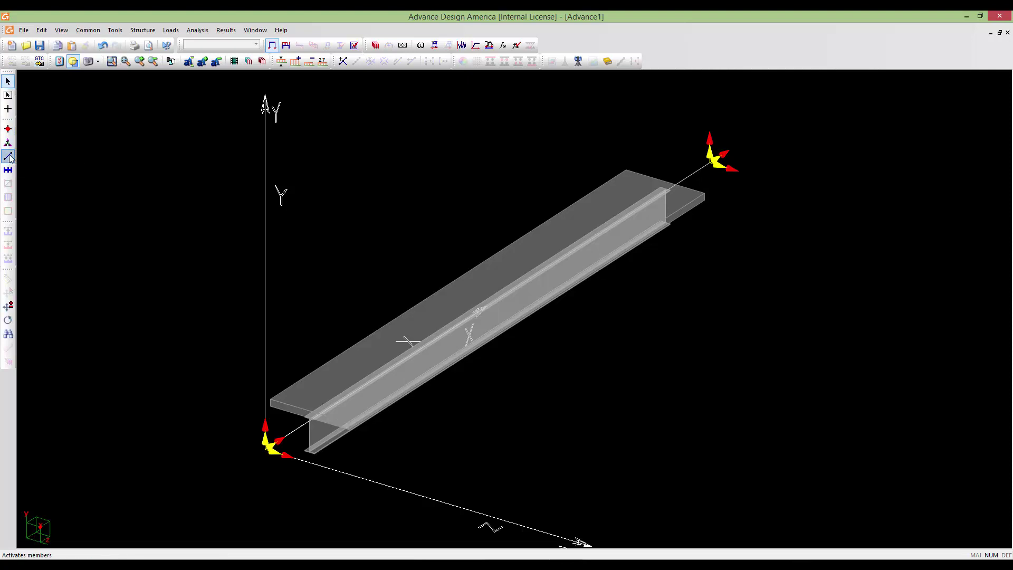
{"action": "double_click", "coordinate": [502, 305]}
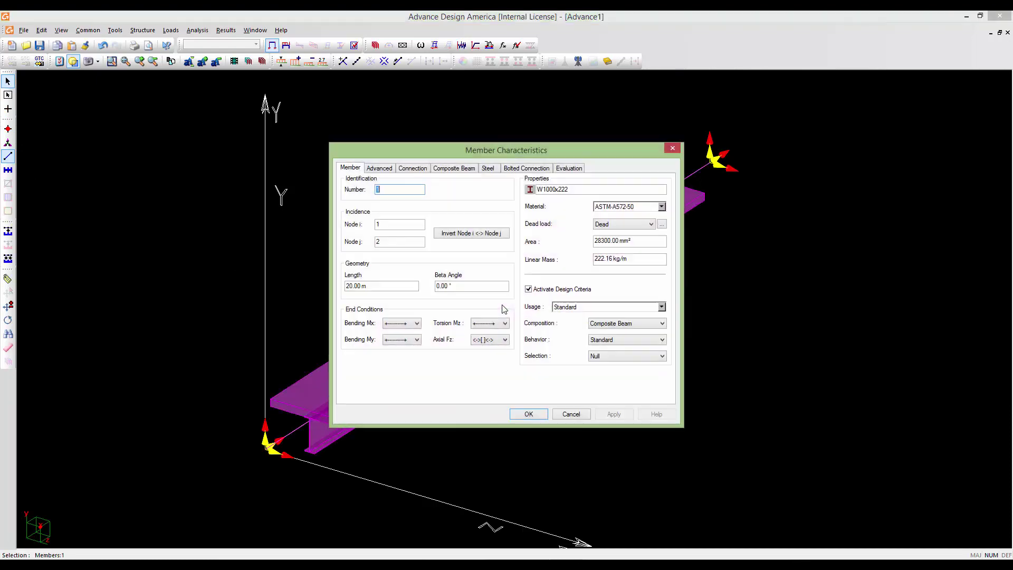
{"action": "left_click", "coordinate": [488, 169]}
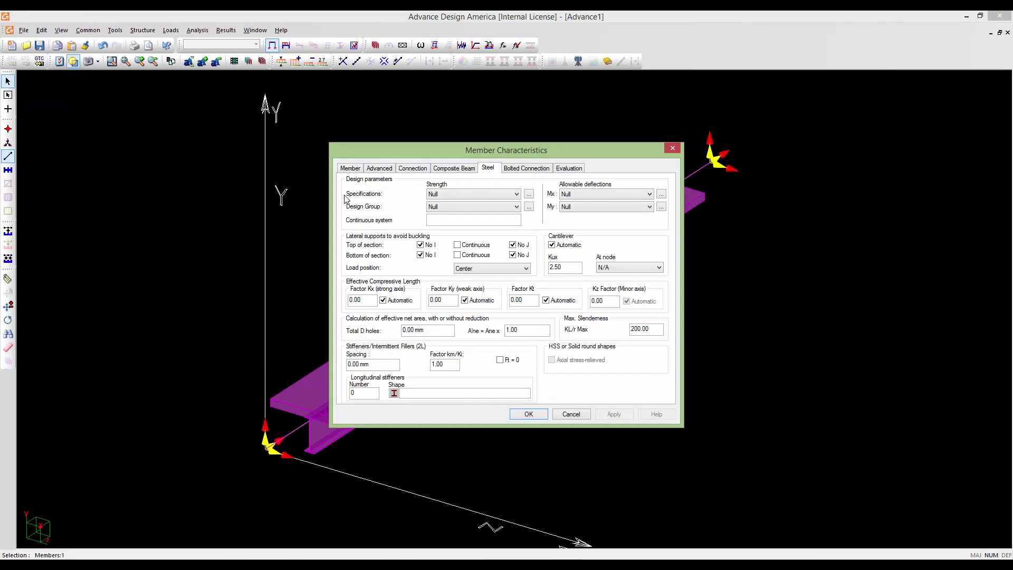
{"action": "left_click", "coordinate": [515, 195]}
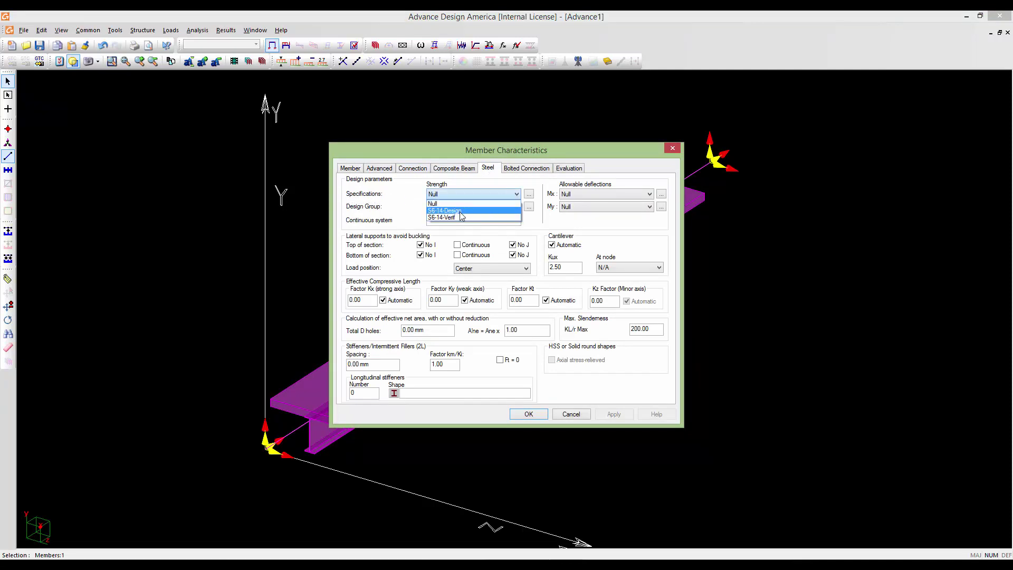
{"action": "left_click", "coordinate": [457, 212]}
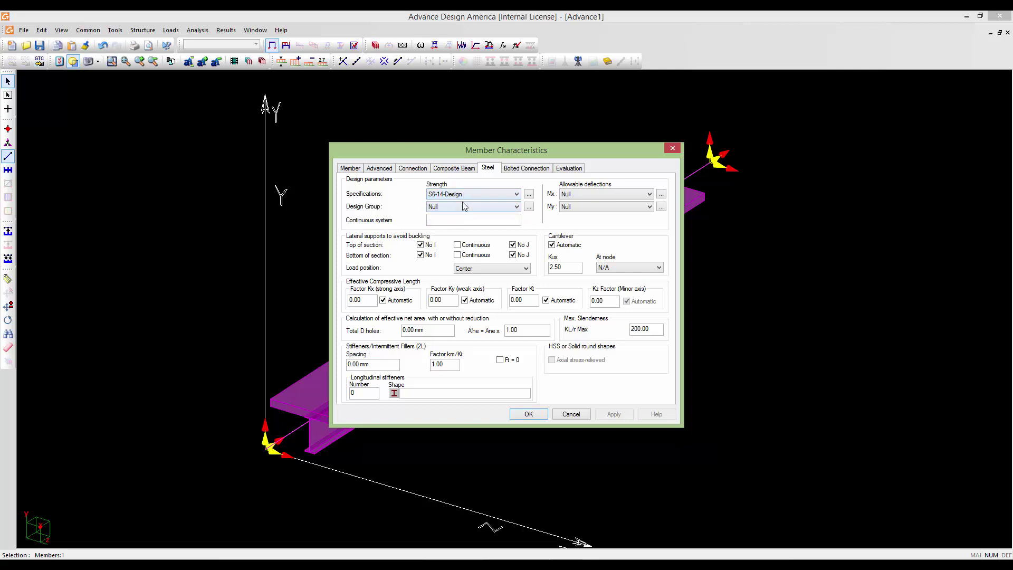
{"action": "left_click", "coordinate": [457, 245]}
{"action": "left_click", "coordinate": [519, 415]}
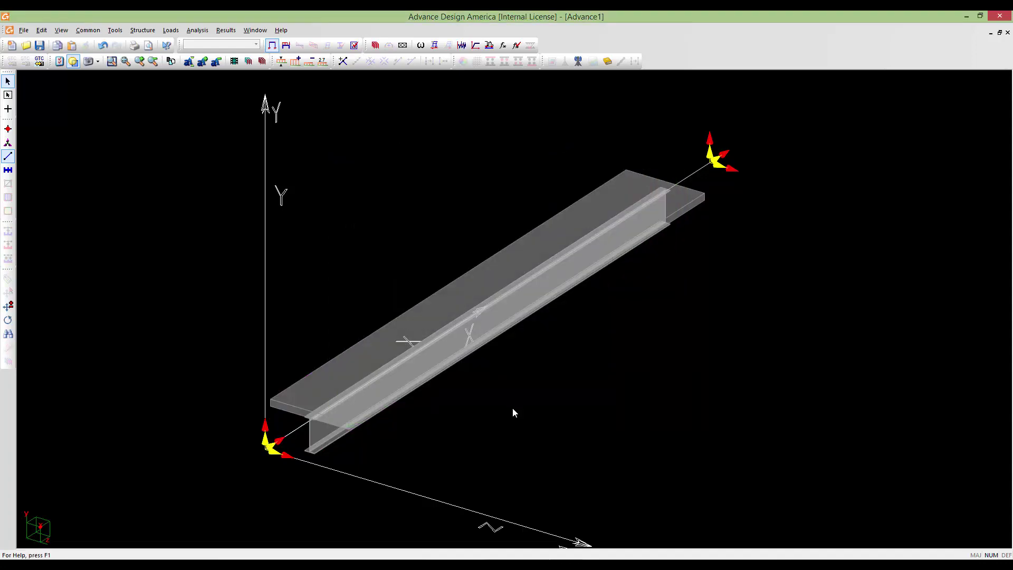
In the load case definitions, set the Dead load case's type to CAN/CSA-S6-00/06 (D1) Prefab Components.
{"action": "scroll", "coordinate": [515, 377], "scroll_direction": "down", "scroll_amount": 1}
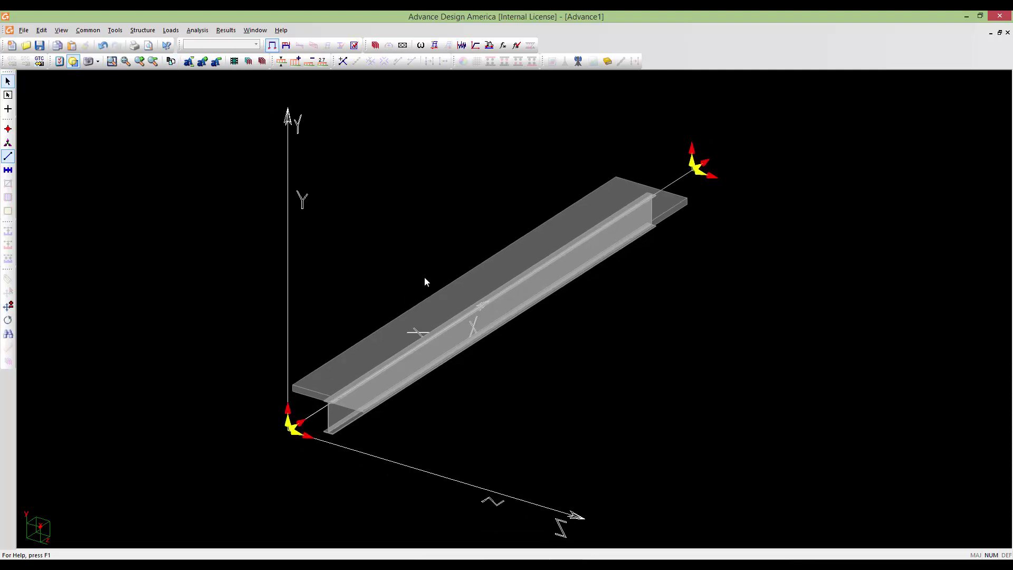
{"action": "left_click", "coordinate": [172, 35]}
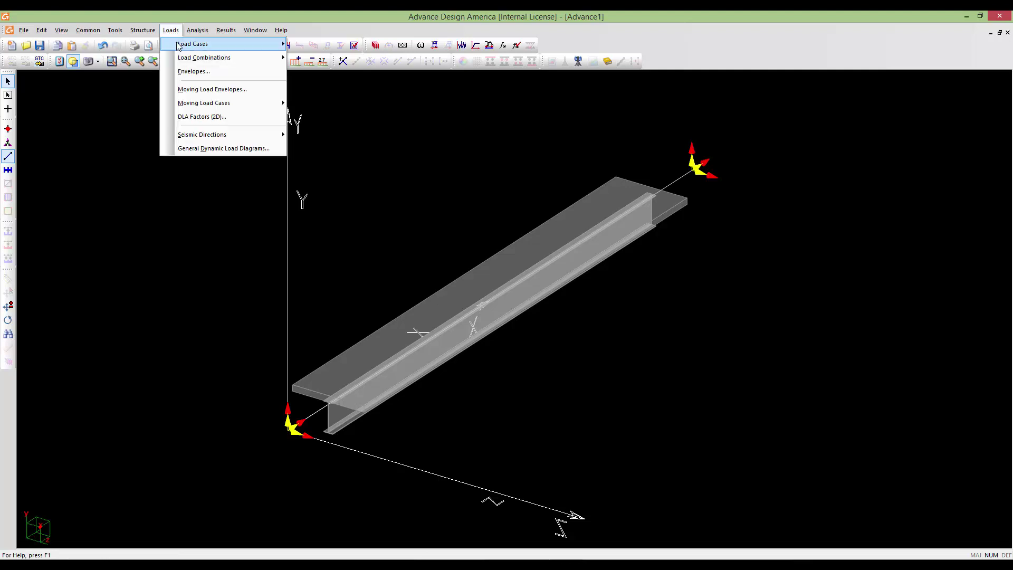
{"action": "mouse_move", "coordinate": [181, 46]}
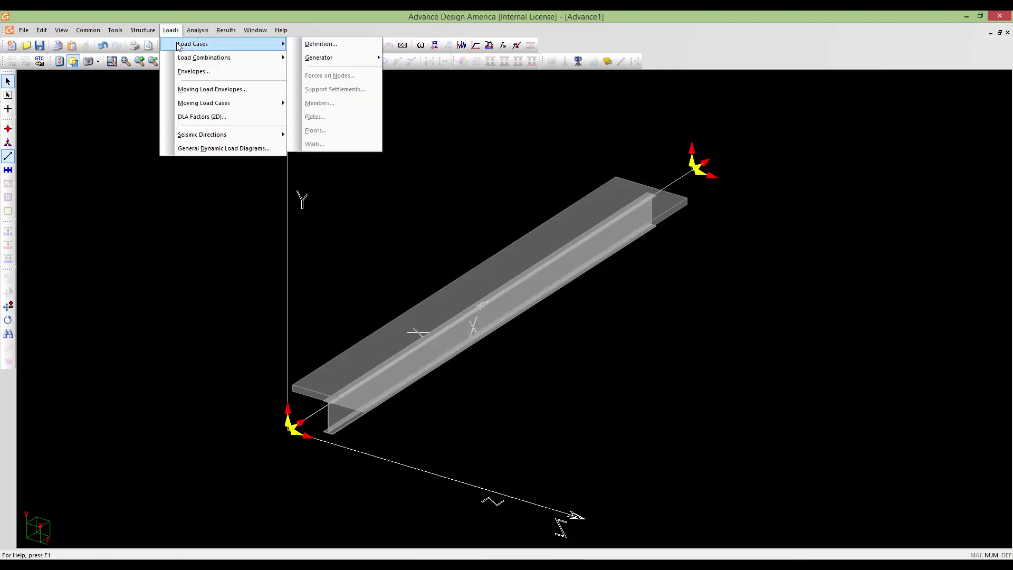
{"action": "left_click", "coordinate": [306, 46]}
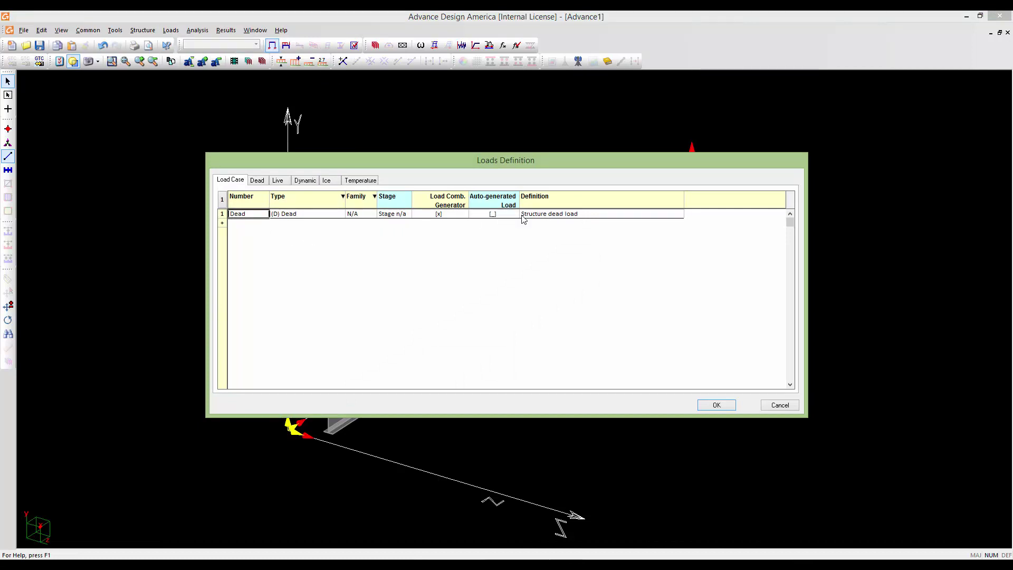
{"action": "left_click", "coordinate": [309, 216]}
{"action": "left_click", "coordinate": [309, 217]}
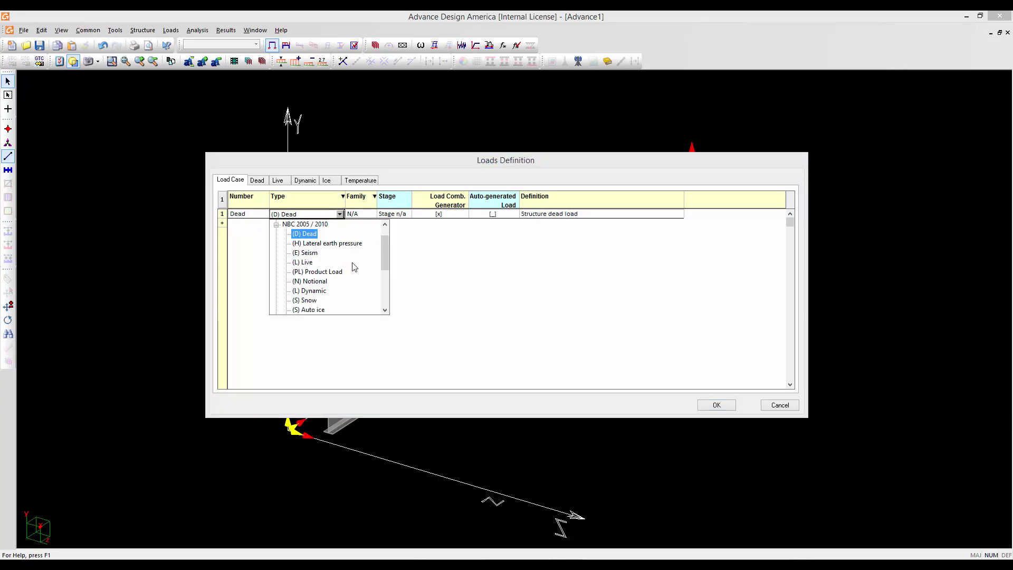
{"action": "left_click_drag", "start_coordinate": [384, 257], "coordinate": [385, 301]}
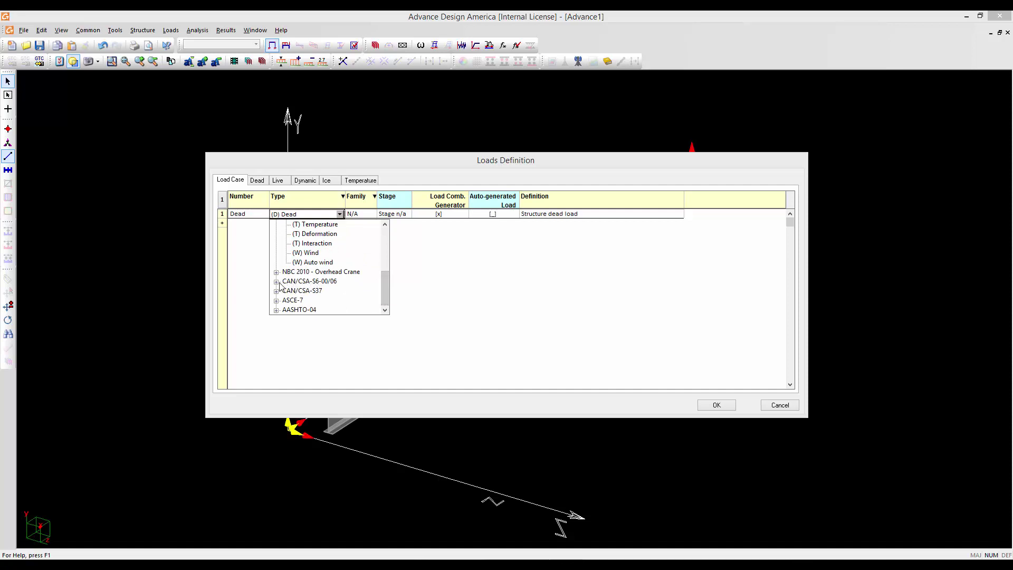
{"action": "left_click", "coordinate": [276, 282]}
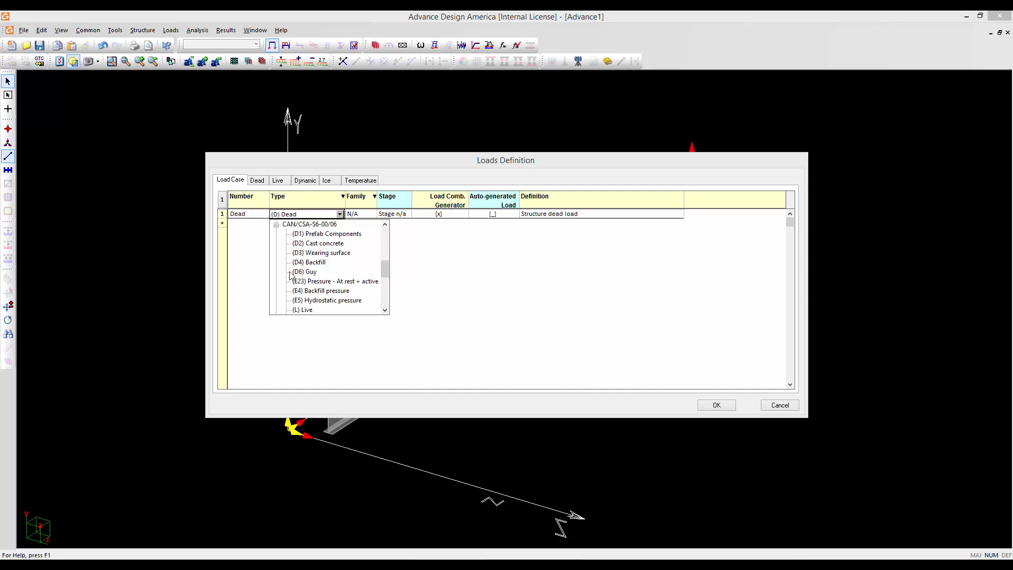
{"action": "left_click", "coordinate": [313, 237]}
{"action": "left_click", "coordinate": [323, 253]}
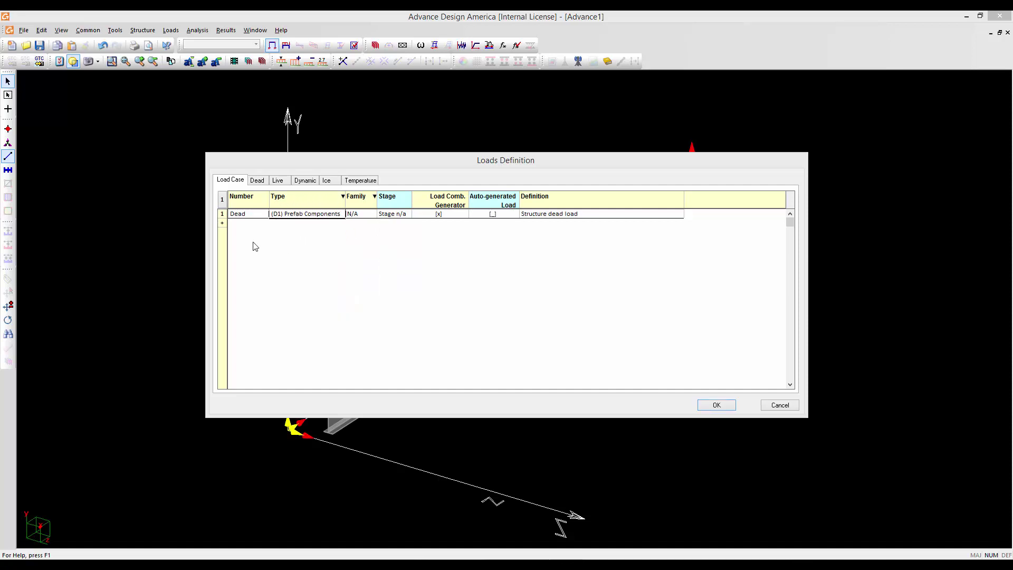
Add a load case named Slab with the CAN/CSA-S6-00/06 type (D2) Cast concrete.
{"action": "left_click", "coordinate": [222, 227]}
{"action": "left_click", "coordinate": [233, 223]}
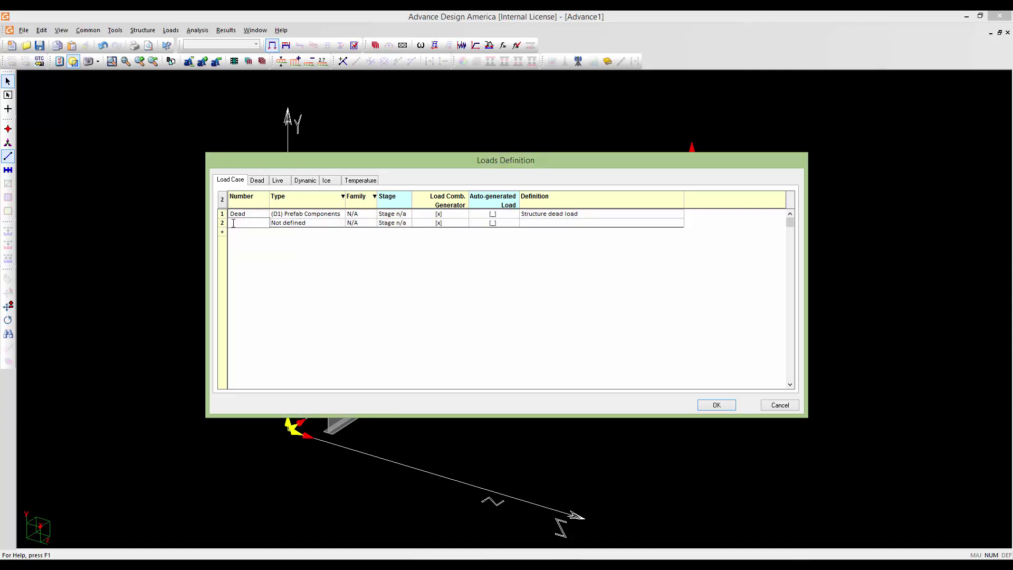
{"action": "type", "text": "Slab"}
{"action": "left_click", "coordinate": [301, 222]}
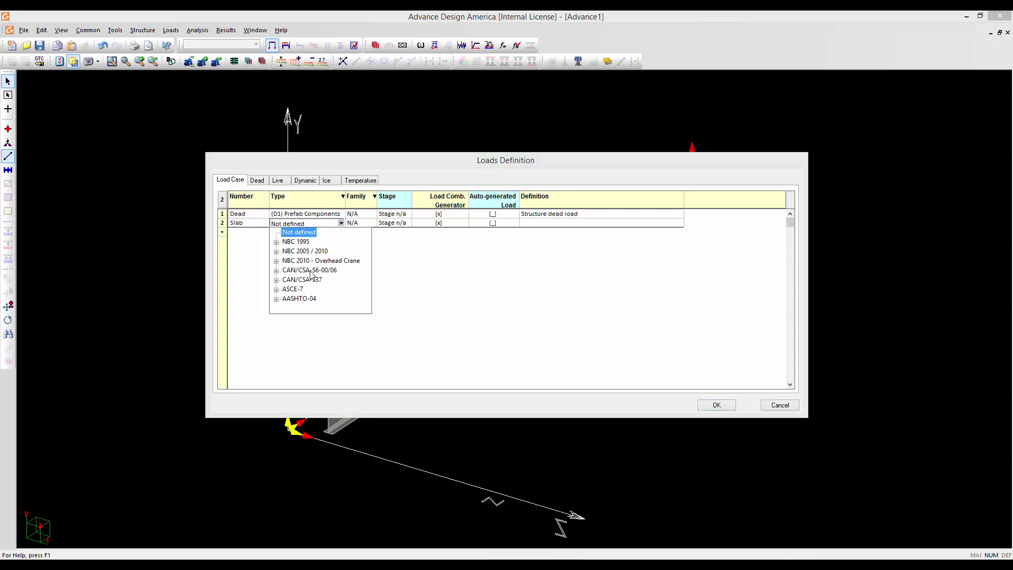
{"action": "left_click", "coordinate": [276, 270]}
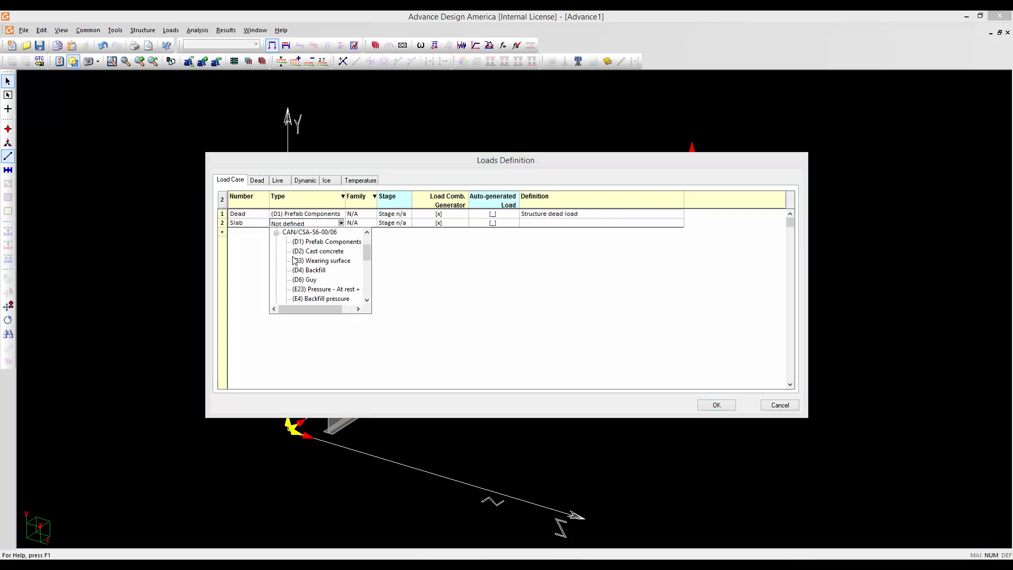
{"action": "left_click", "coordinate": [303, 251]}
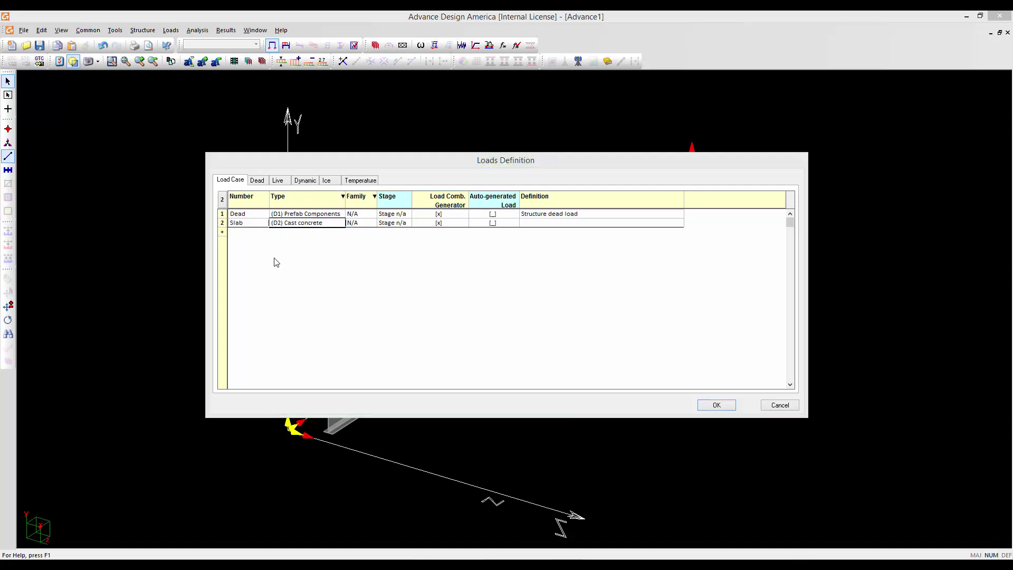
Add a load case named Bitumen with the CAN/CSA-S6-00/06 type (D3) Wearing surface.
{"action": "left_click", "coordinate": [236, 231]}
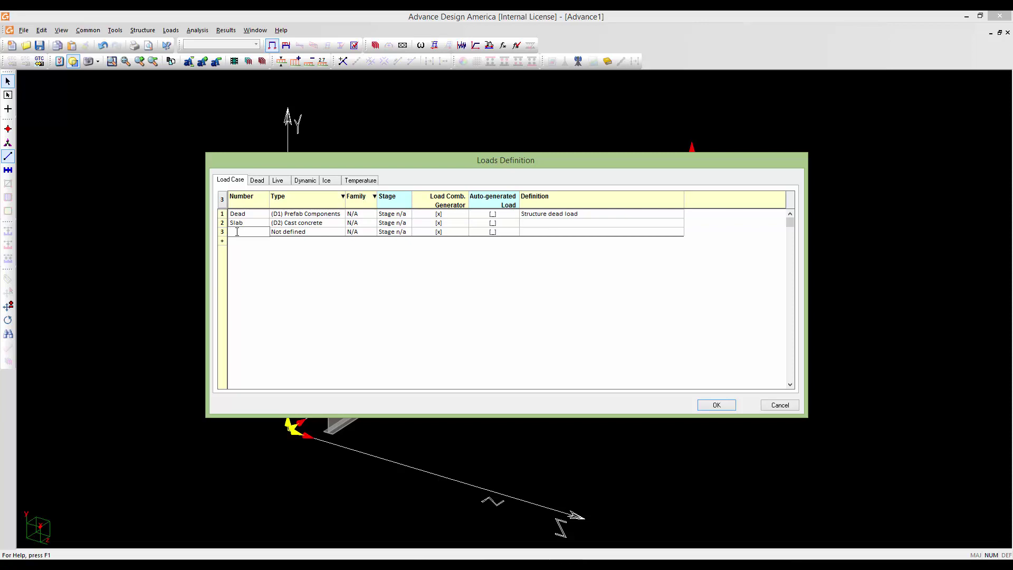
{"action": "type", "text": "Bitumen"}
{"action": "left_click", "coordinate": [289, 233]}
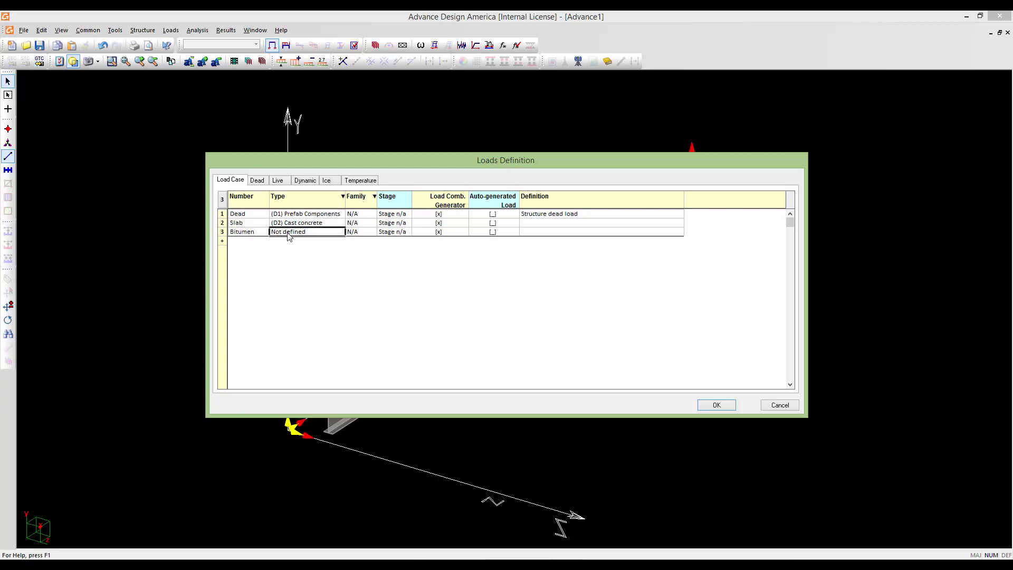
{"action": "left_click", "coordinate": [292, 233]}
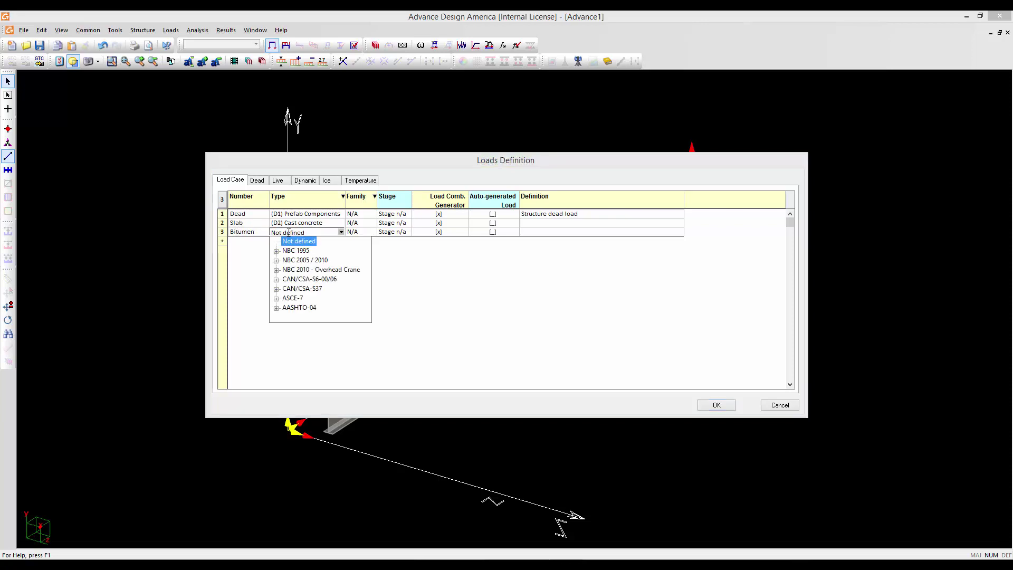
{"action": "left_click", "coordinate": [276, 279]}
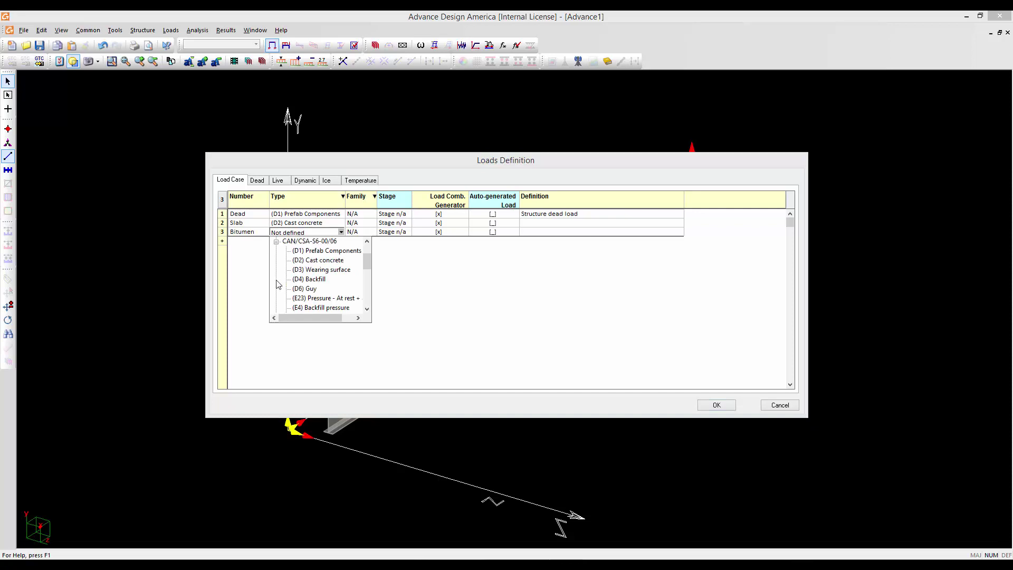
{"action": "left_click", "coordinate": [311, 271]}
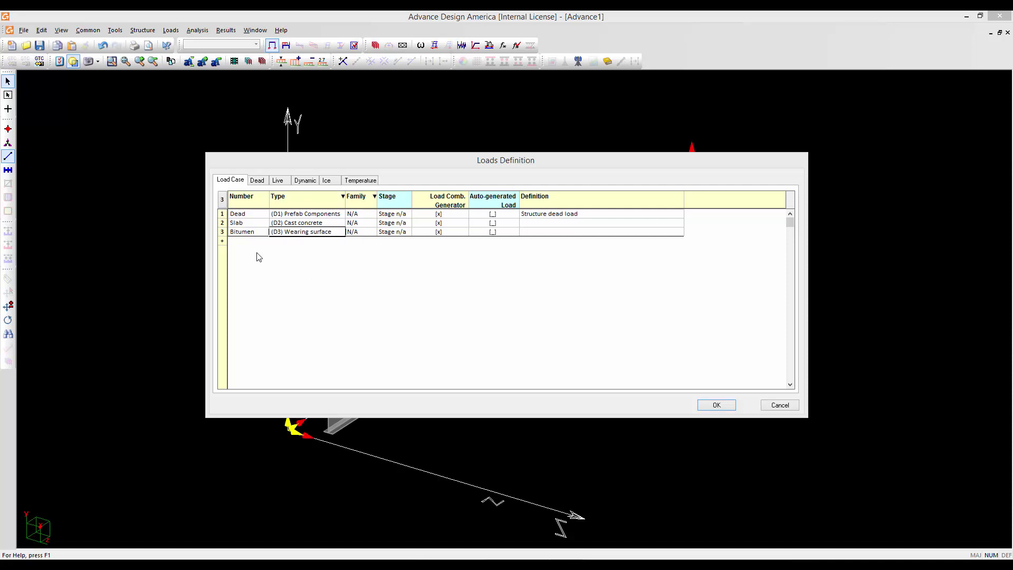
Add a load case named Newjersey with the CAN/CSA-S6-00/06 type (D1) Prefab Components.
{"action": "left_click", "coordinate": [222, 241]}
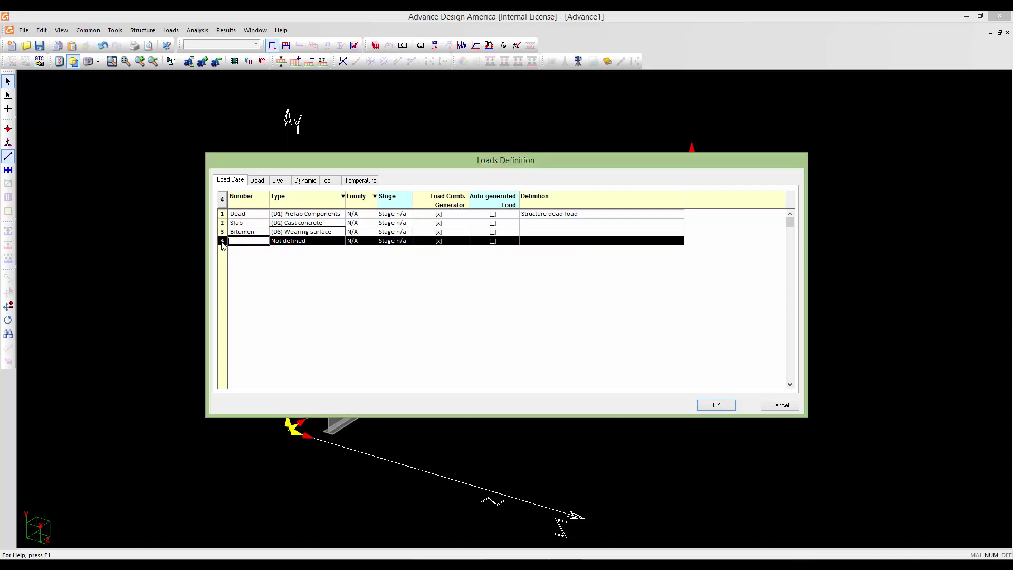
{"action": "left_click", "coordinate": [235, 242]}
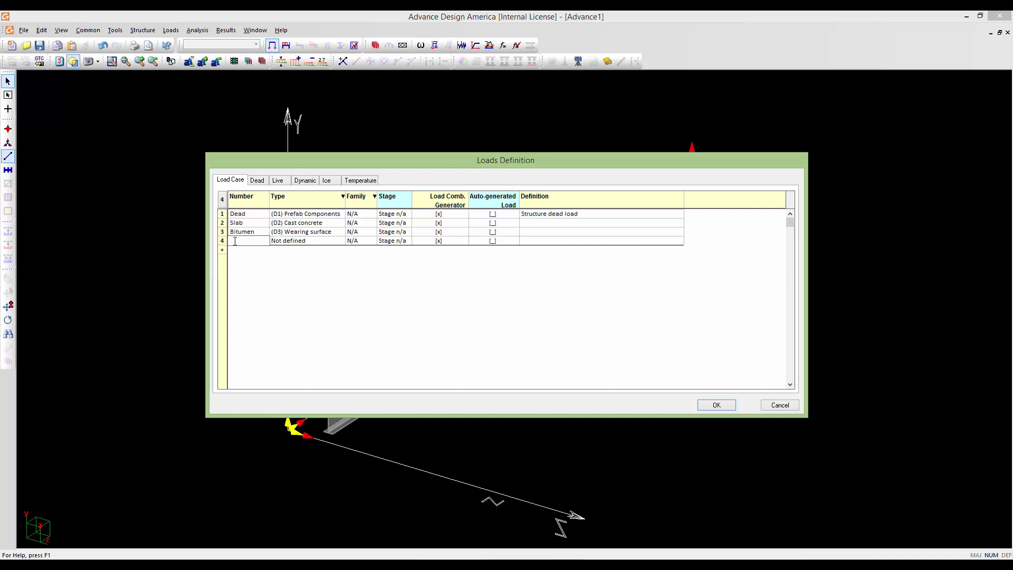
{"action": "type", "text": "Newjersey"}
{"action": "left_click", "coordinate": [326, 243]}
{"action": "left_click", "coordinate": [325, 243]}
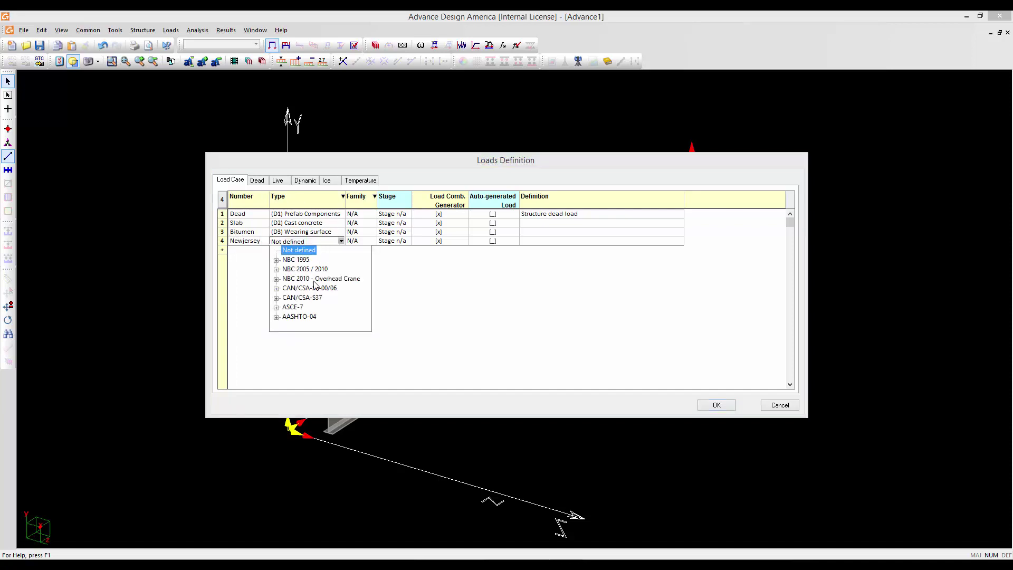
{"action": "left_click", "coordinate": [276, 288]}
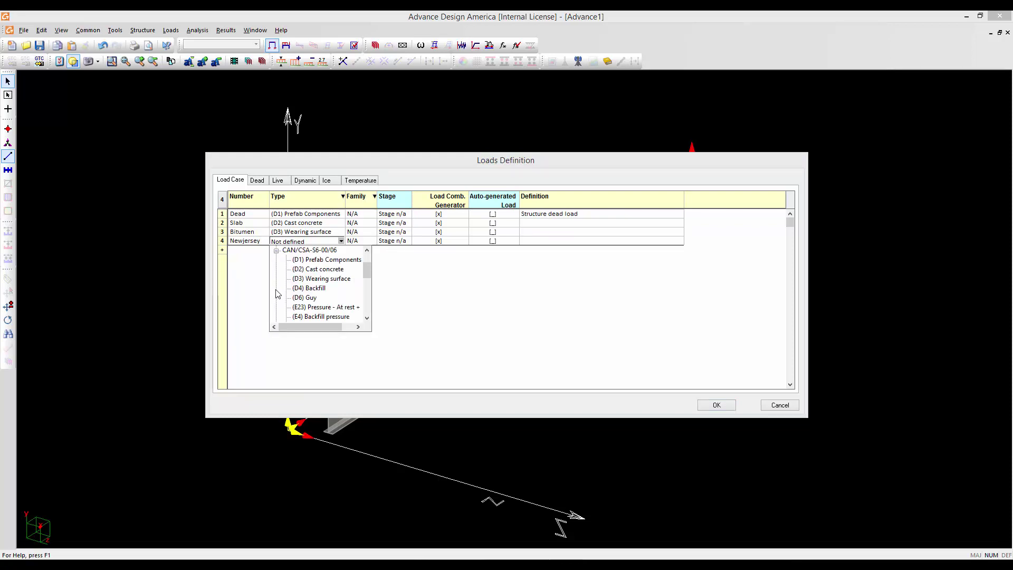
{"action": "left_click", "coordinate": [305, 262]}
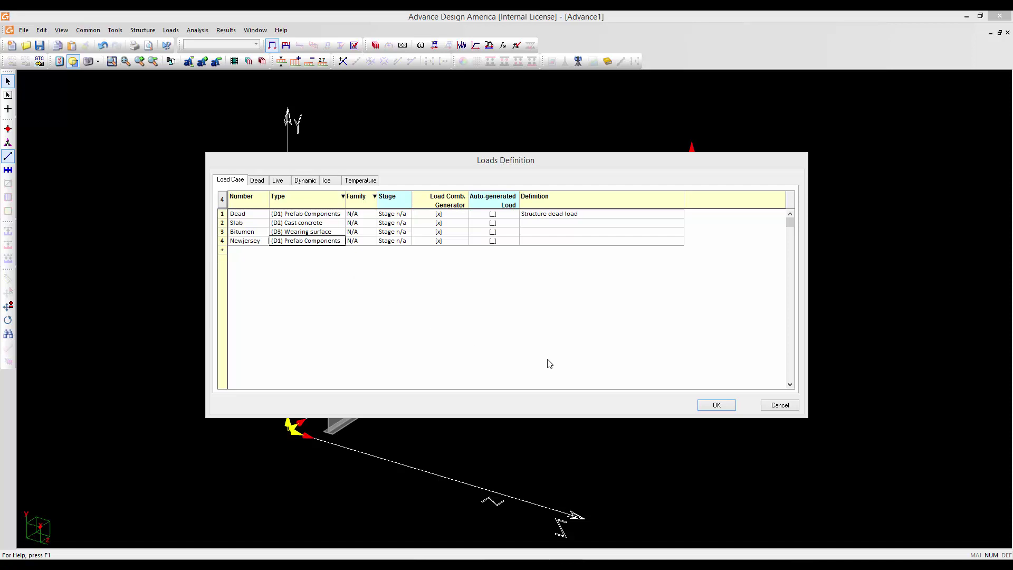
Confirm the load case definitions and check the dead load assignment in the beam's member characteristics.
{"action": "left_click", "coordinate": [715, 405]}
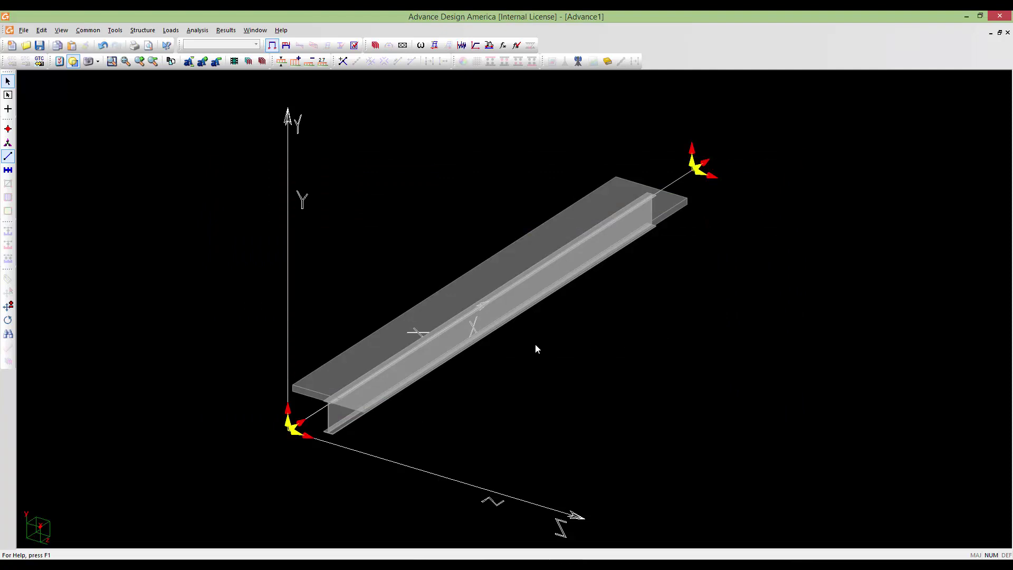
{"action": "middle_click_drag", "start_coordinate": [535, 343], "coordinate": [480, 356]}
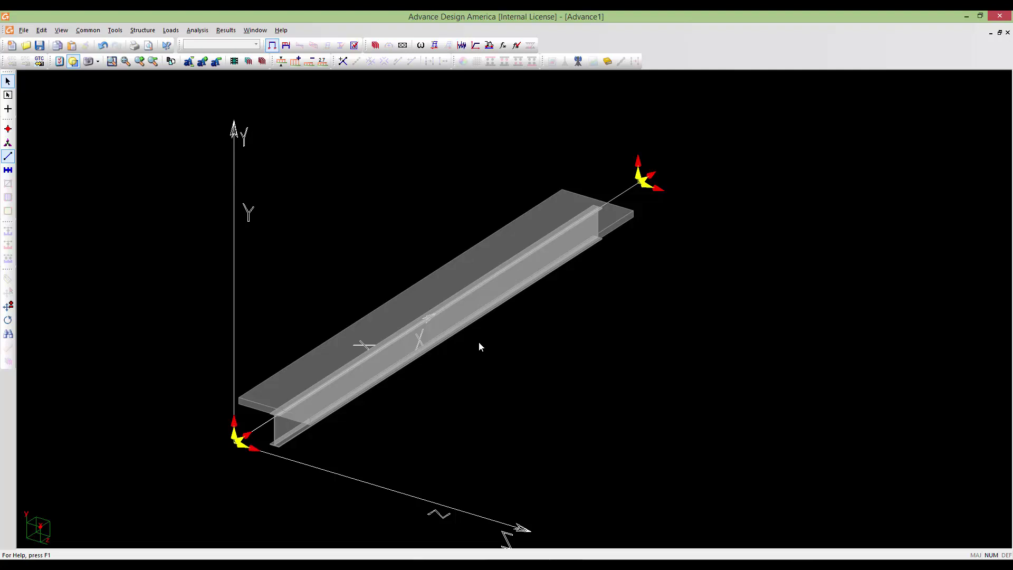
{"action": "left_click", "coordinate": [286, 46]}
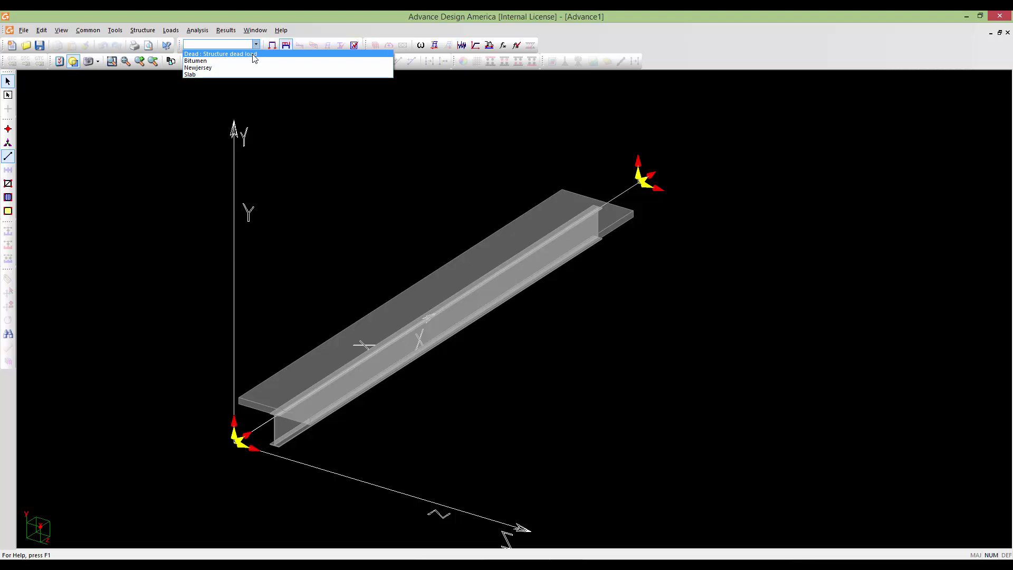
{"action": "left_click", "coordinate": [303, 229]}
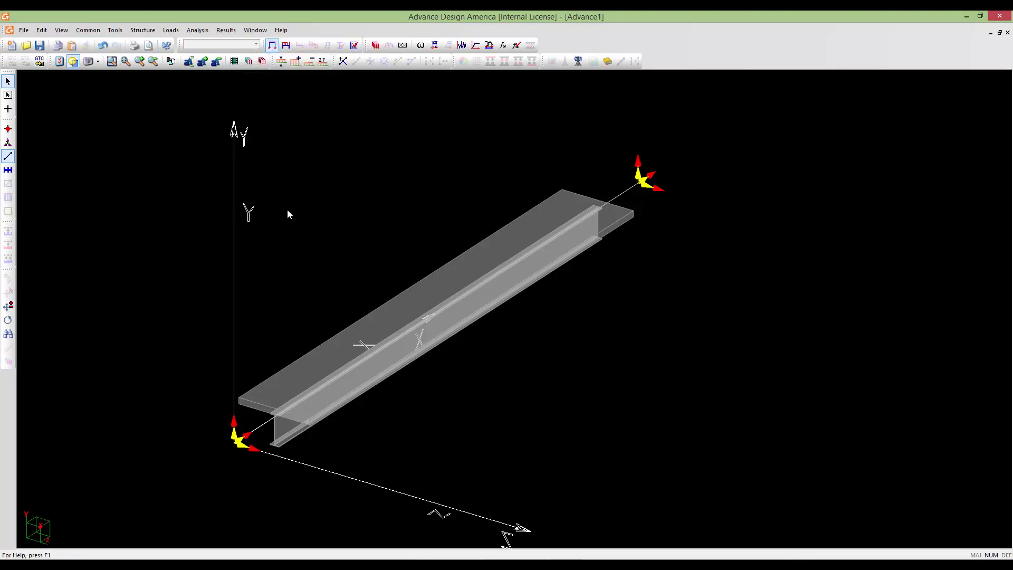
{"action": "double_click", "coordinate": [398, 315]}
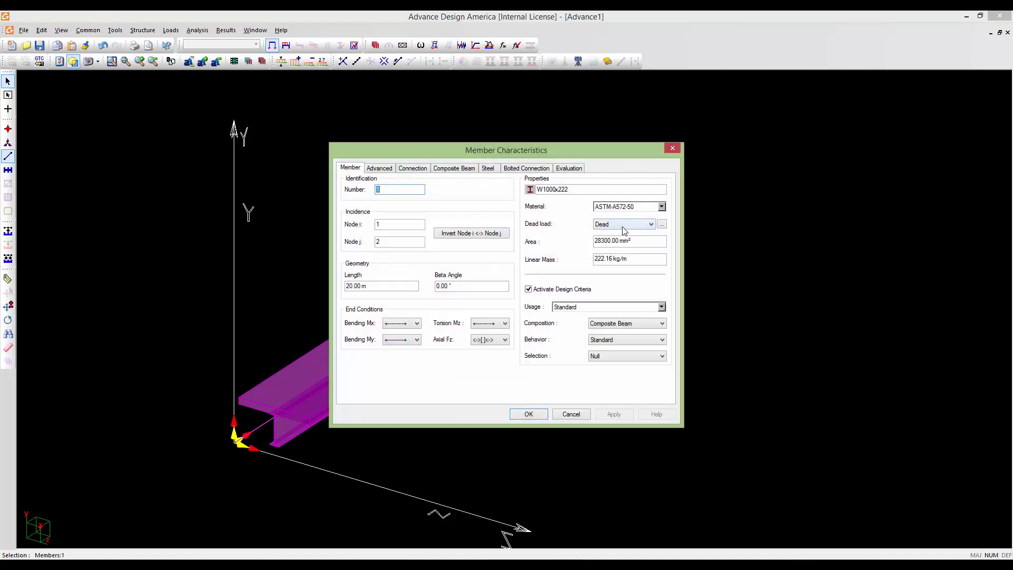
{"action": "left_click", "coordinate": [541, 417]}
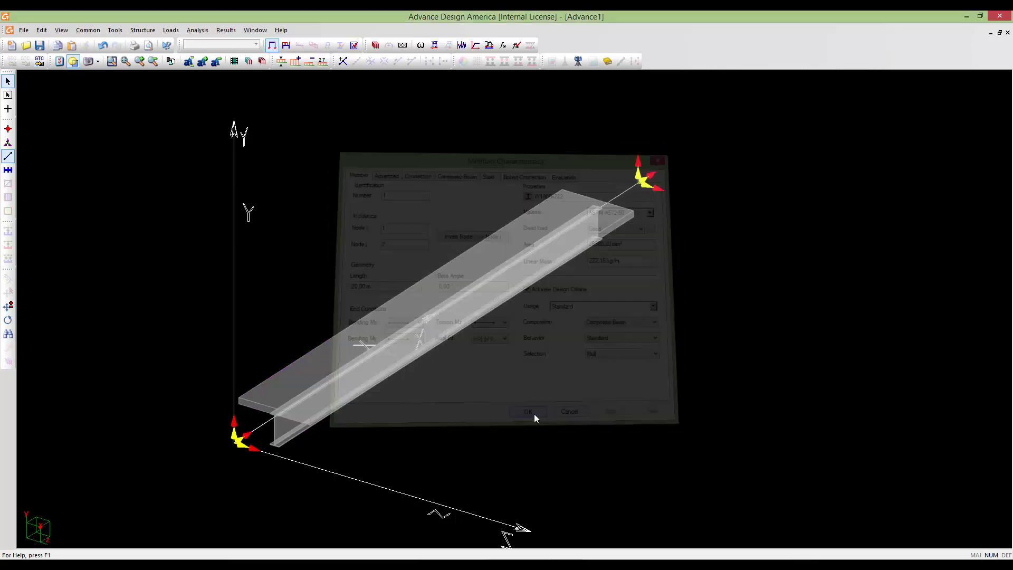
Activate the Slab load case for load entry and save the project as Advance1.
{"action": "left_click", "coordinate": [287, 46]}
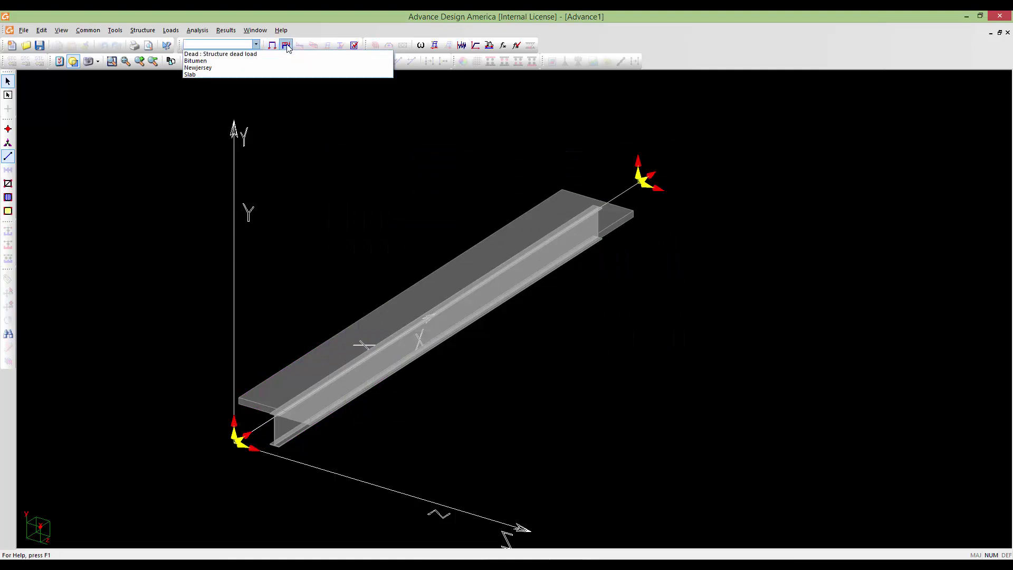
{"action": "left_click", "coordinate": [278, 74]}
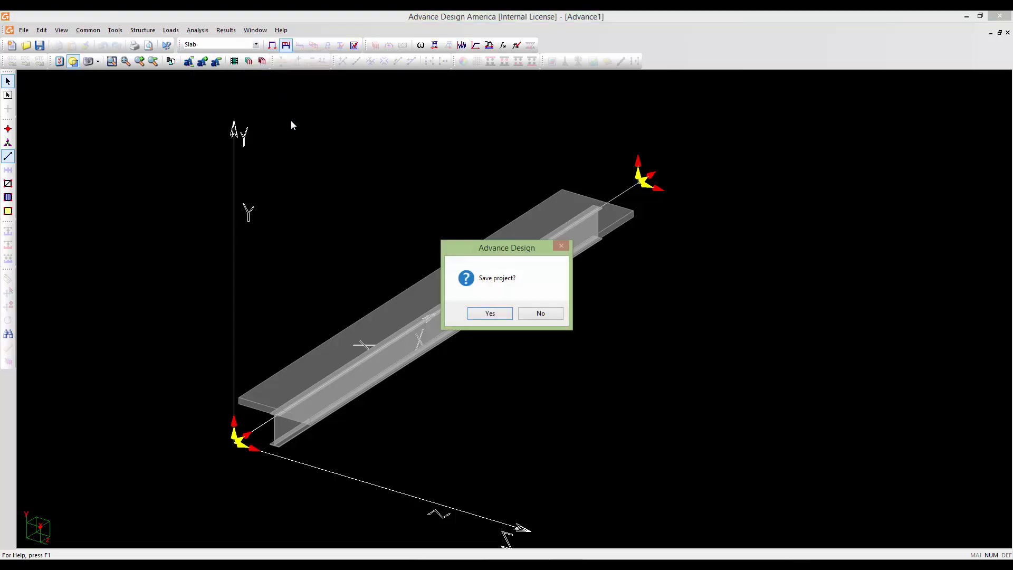
{"action": "left_click", "coordinate": [486, 315]}
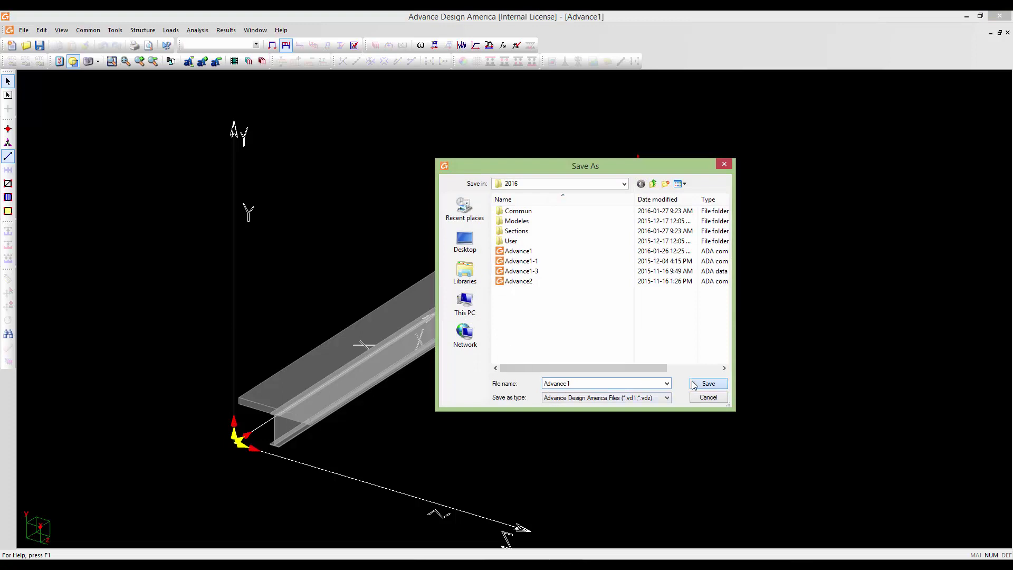
{"action": "left_click", "coordinate": [708, 384]}
{"action": "left_click", "coordinate": [552, 317]}
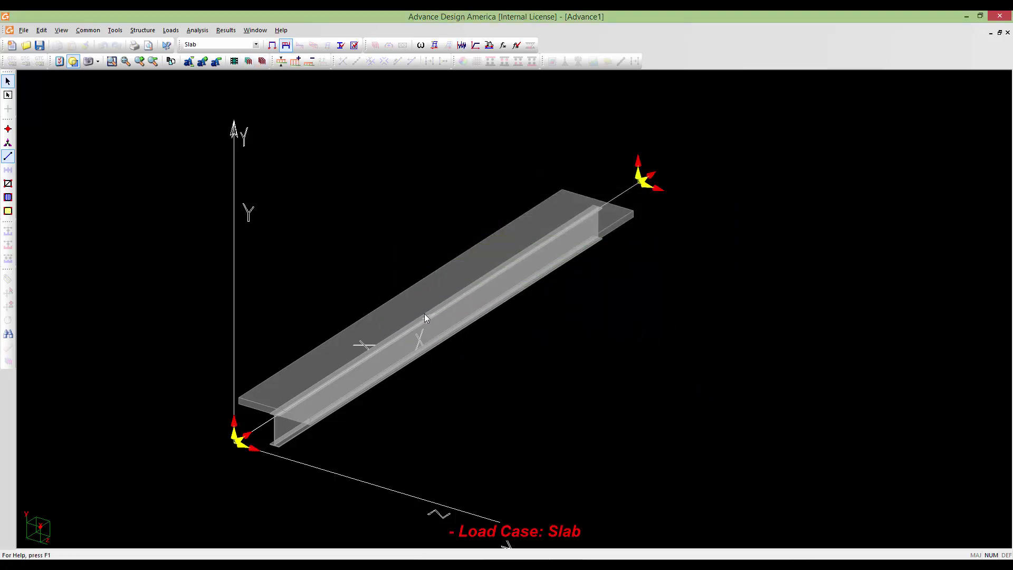
Apply a uniform distributed load of -11.28 kN/m over the beam's full length in the Slab load case.
{"action": "double_click", "coordinate": [431, 326]}
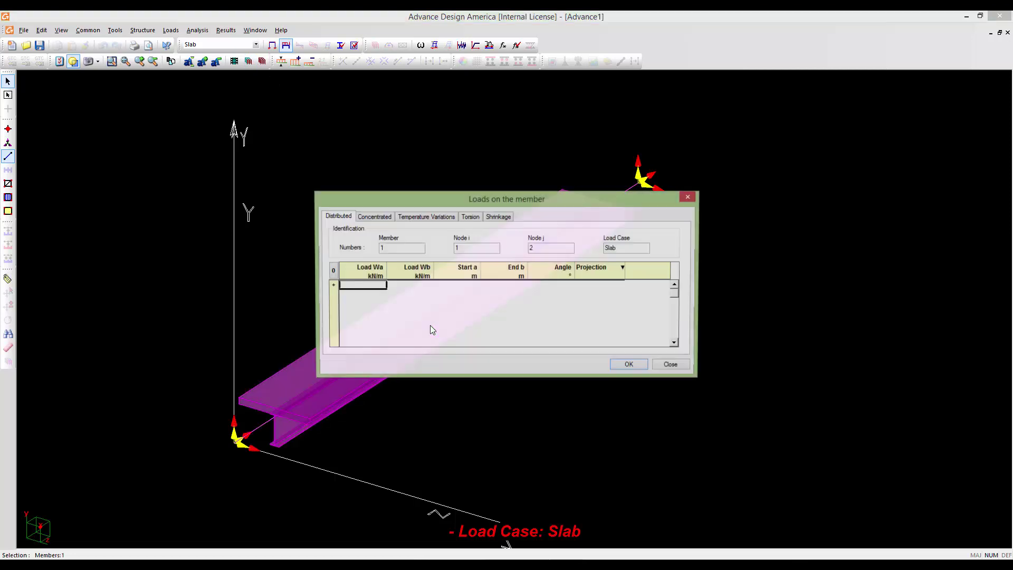
{"action": "left_click_drag", "start_coordinate": [407, 198], "coordinate": [395, 195]}
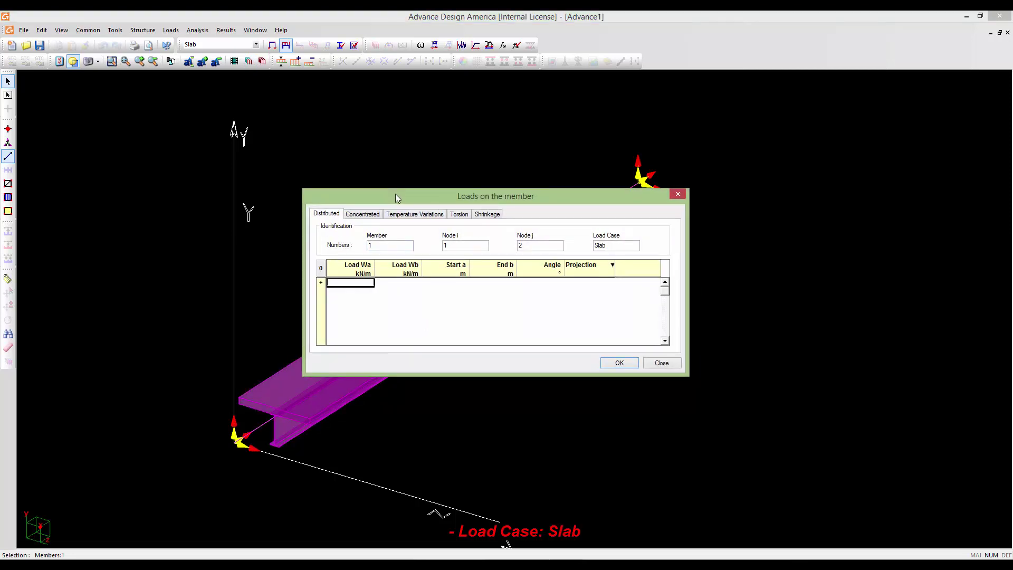
{"action": "left_click", "coordinate": [322, 284]}
{"action": "left_click", "coordinate": [340, 288]}
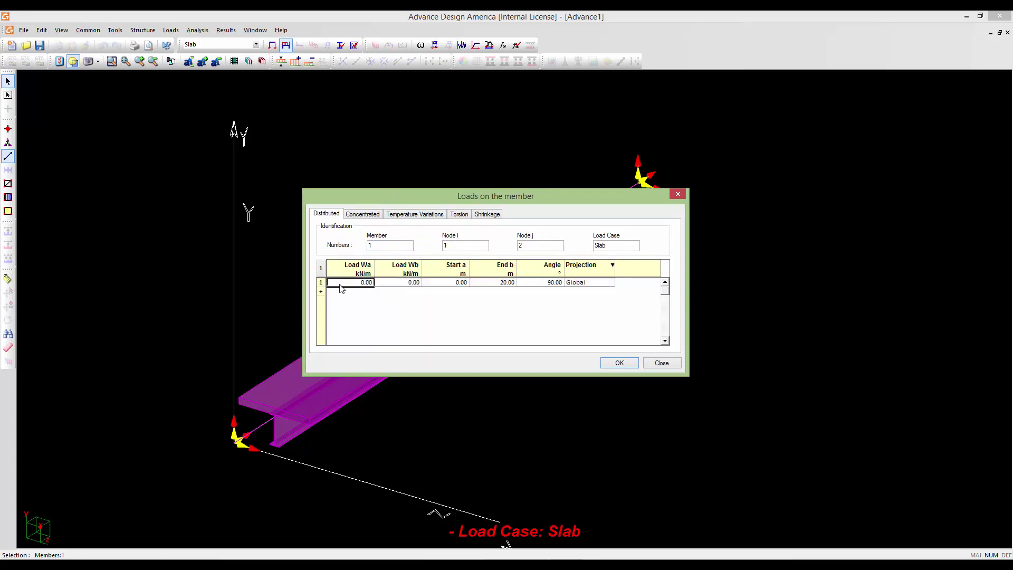
{"action": "left_click", "coordinate": [348, 283]}
{"action": "double_click", "coordinate": [373, 283]}
{"action": "type", "text": "-11.28"}
{"action": "left_click", "coordinate": [399, 284]}
{"action": "left_click", "coordinate": [616, 365]}
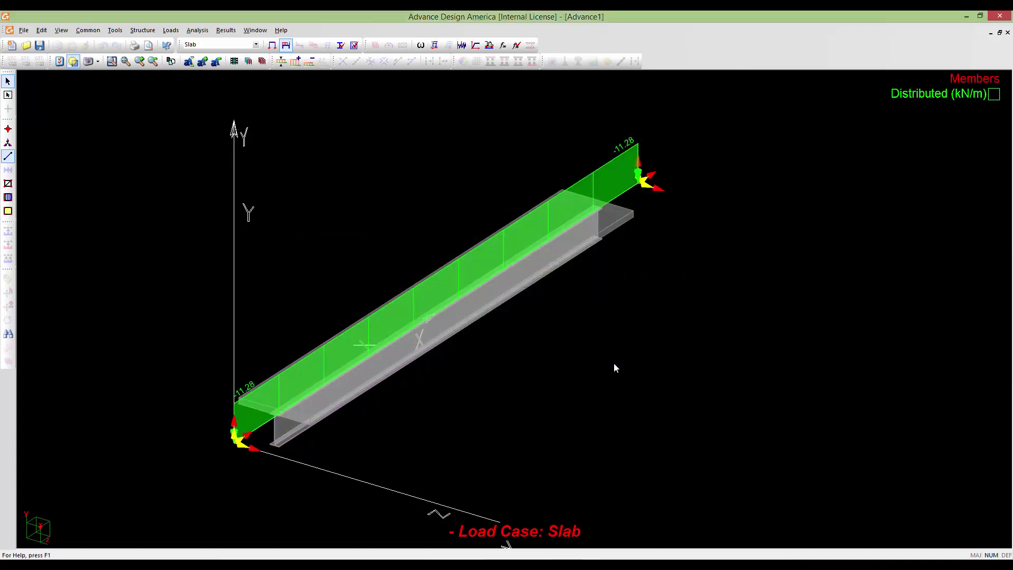
{"action": "scroll", "coordinate": [553, 238], "scroll_direction": "up", "scroll_amount": 5}
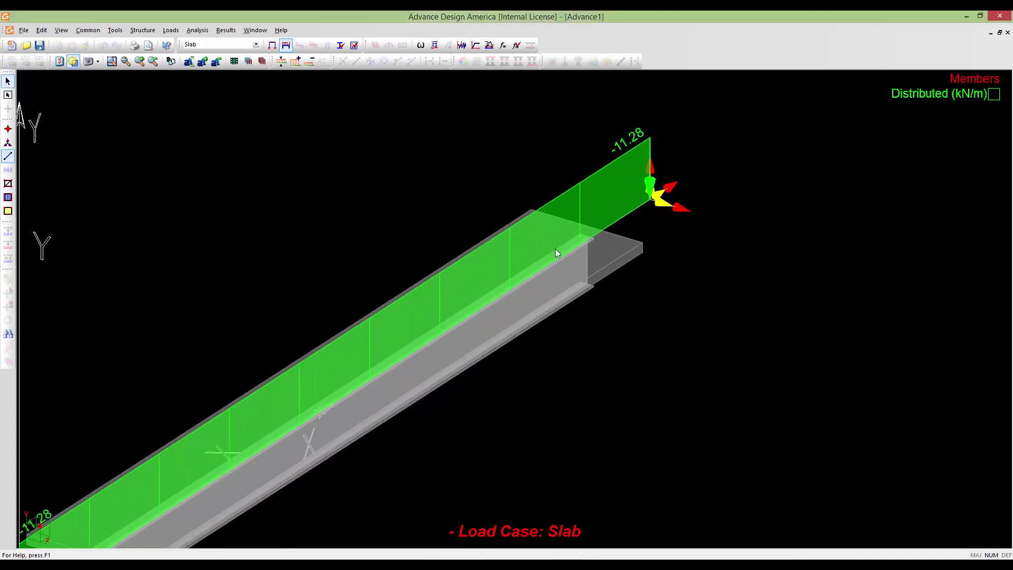
{"action": "middle_click_drag", "start_coordinate": [561, 337], "coordinate": [527, 321]}
{"action": "scroll", "coordinate": [454, 345], "scroll_direction": "up", "scroll_amount": 3}
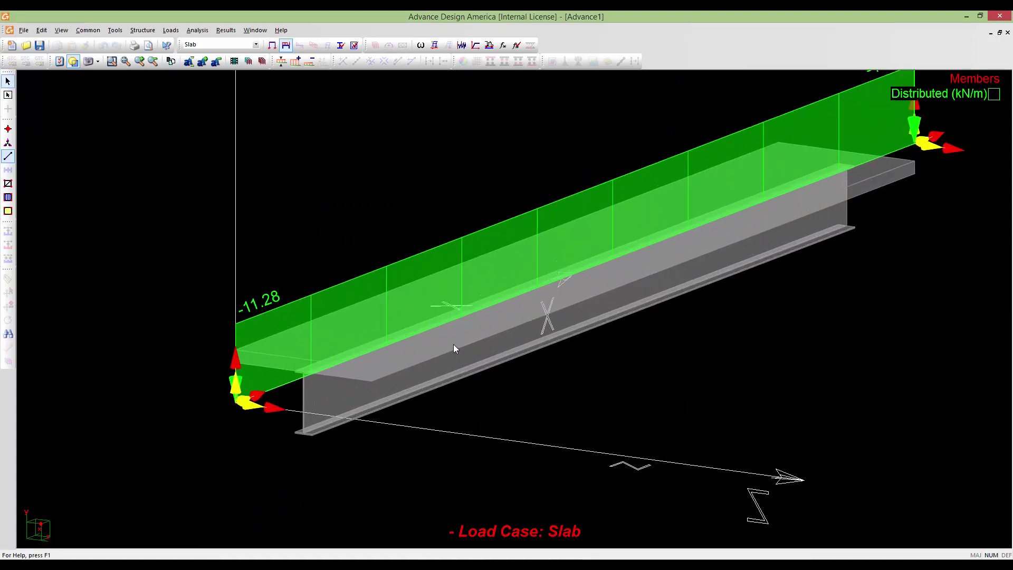
{"action": "middle_click_drag", "start_coordinate": [454, 344], "coordinate": [425, 328]}
{"action": "scroll", "coordinate": [425, 328], "scroll_direction": "down", "scroll_amount": 2}
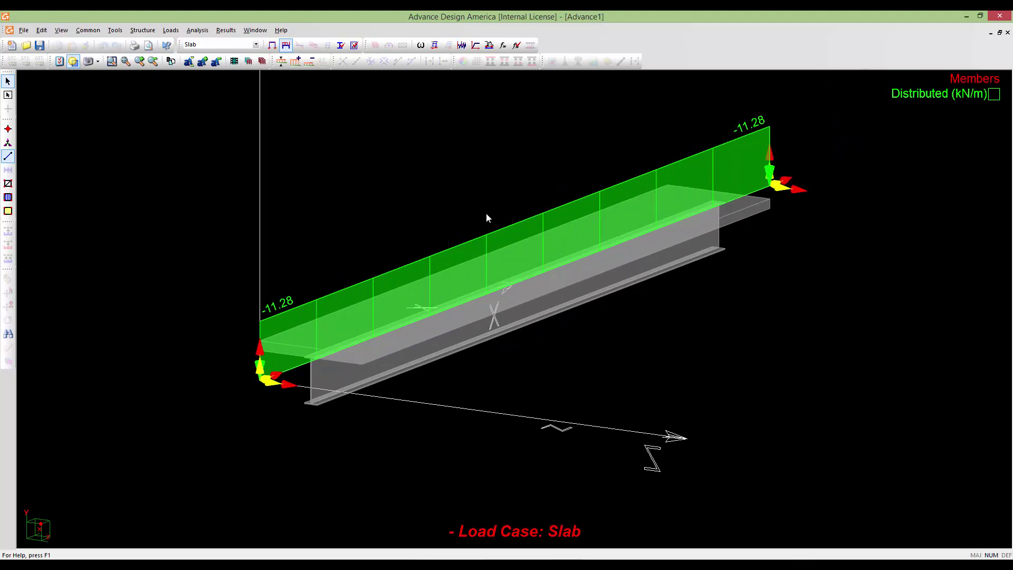
Activate the Bitumen load case and apply a uniform distributed load of -6 kN/m over the beam's full length.
{"action": "left_click", "coordinate": [256, 46]}
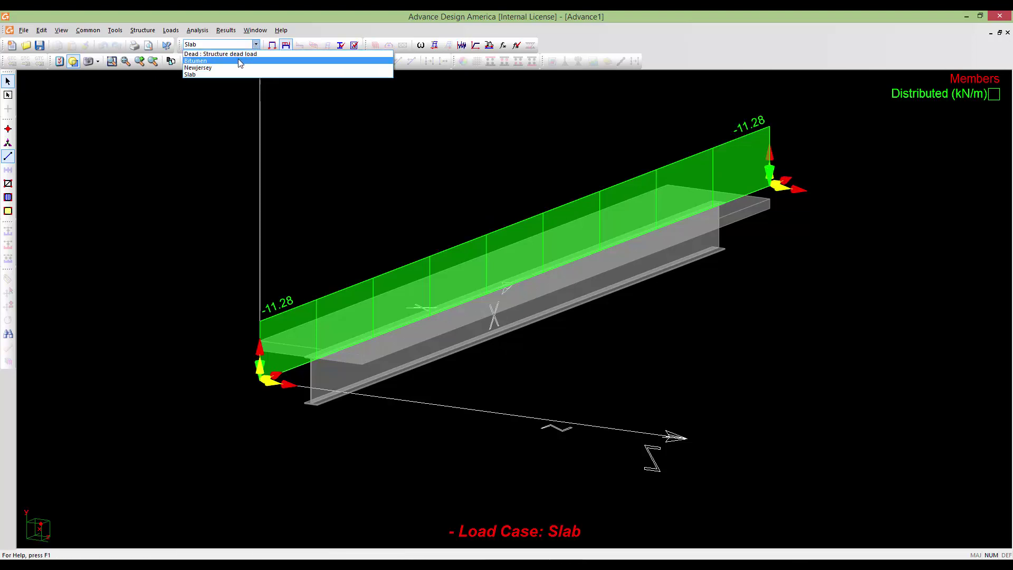
{"action": "left_click", "coordinate": [238, 61]}
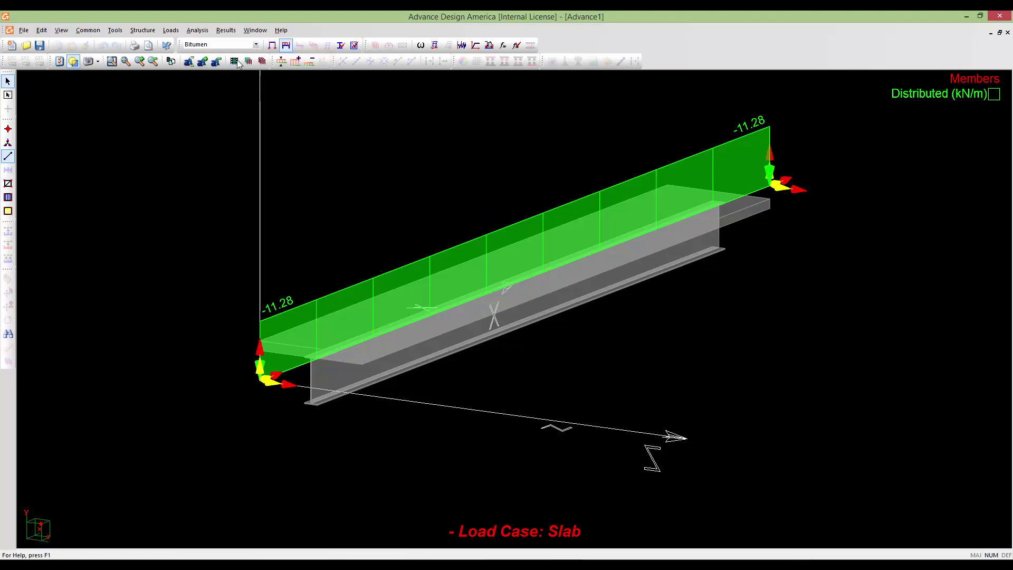
{"action": "double_click", "coordinate": [410, 317]}
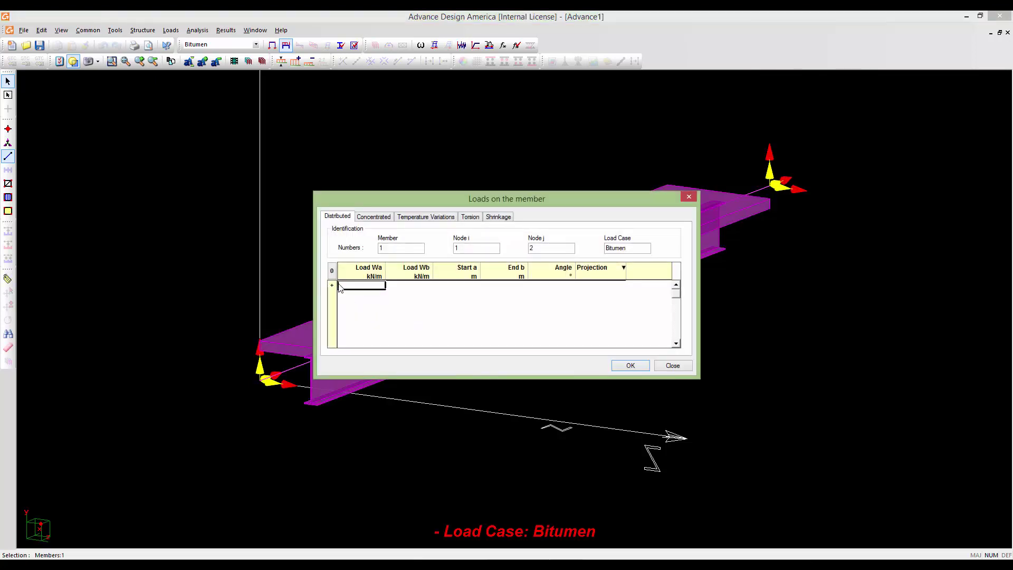
{"action": "left_click", "coordinate": [331, 285]}
{"action": "left_click", "coordinate": [348, 285]}
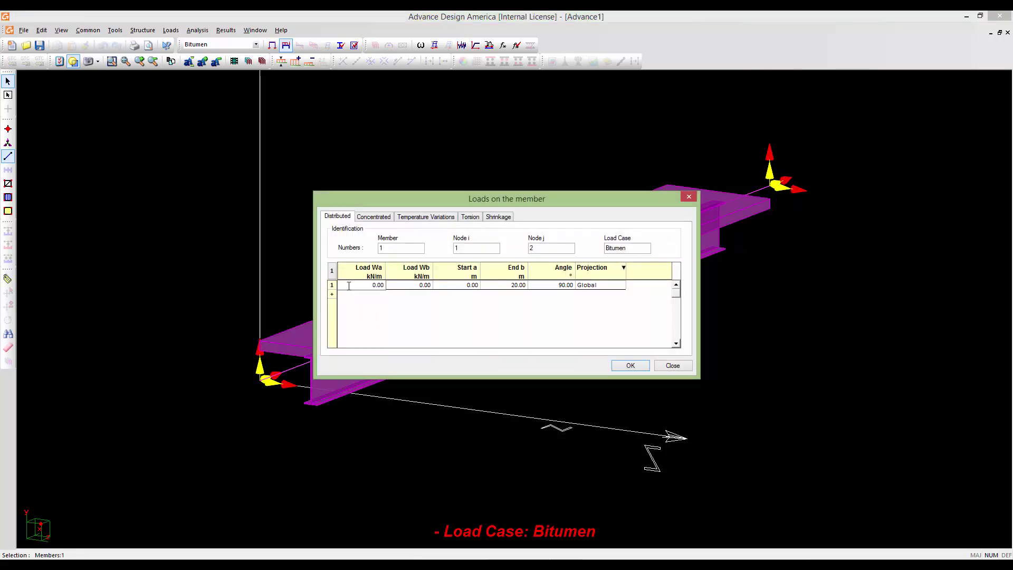
{"action": "left_click_drag", "start_coordinate": [370, 286], "coordinate": [387, 285]}
{"action": "type", "text": "-6"}
{"action": "left_click", "coordinate": [421, 286]}
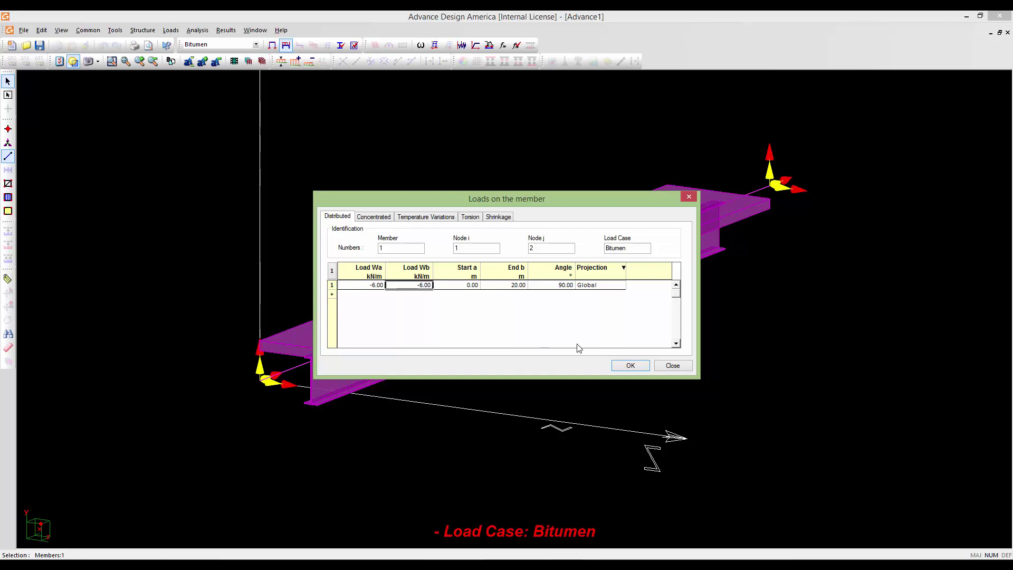
{"action": "left_click", "coordinate": [629, 366]}
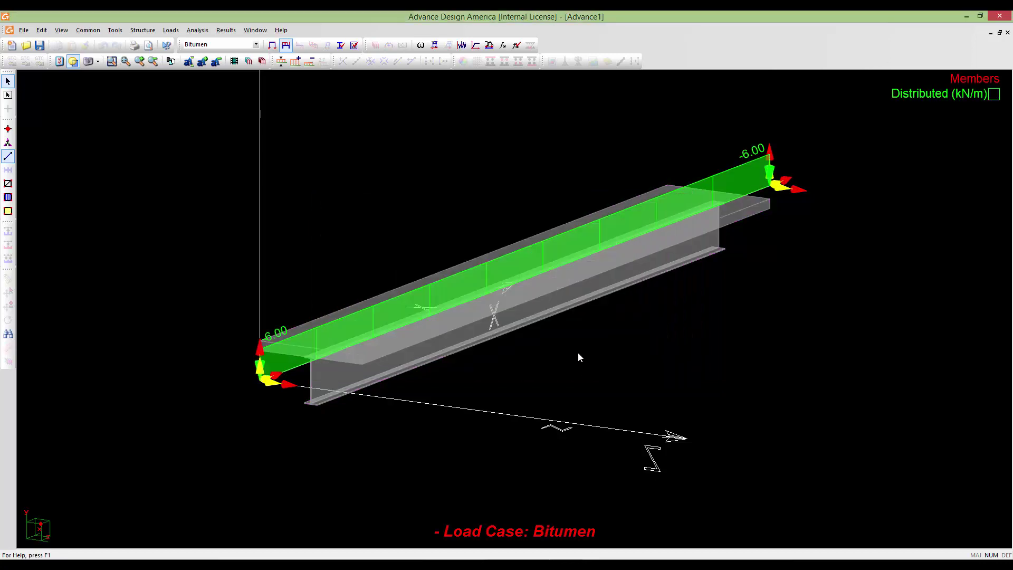
Activate the Newjersey load case and apply a uniform distributed load of -2.50 kN/m over the beam's full length.
{"action": "middle_click_drag", "start_coordinate": [551, 340], "coordinate": [543, 349]}
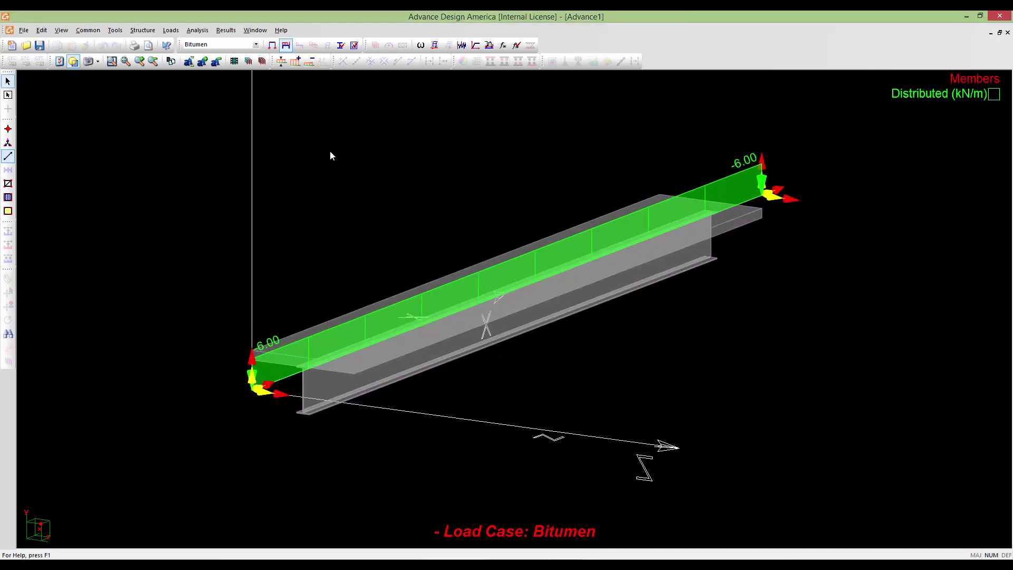
{"action": "left_click", "coordinate": [256, 44]}
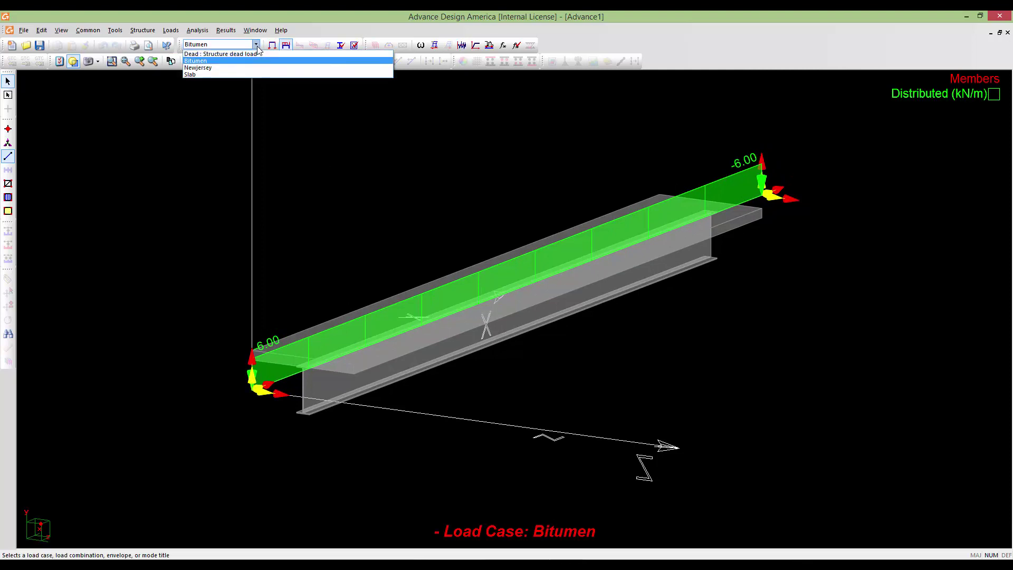
{"action": "left_click", "coordinate": [211, 68]}
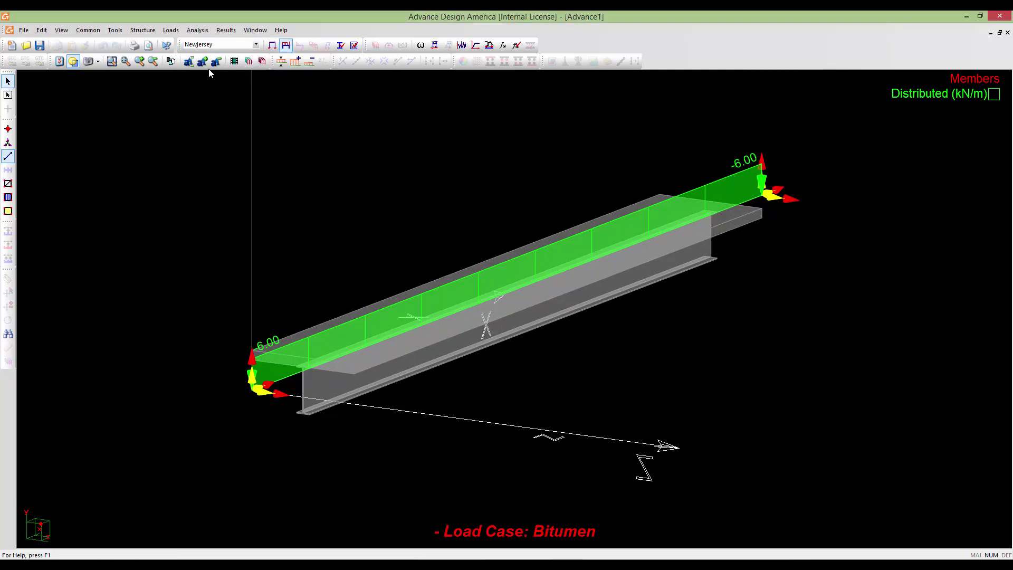
{"action": "left_click", "coordinate": [434, 329]}
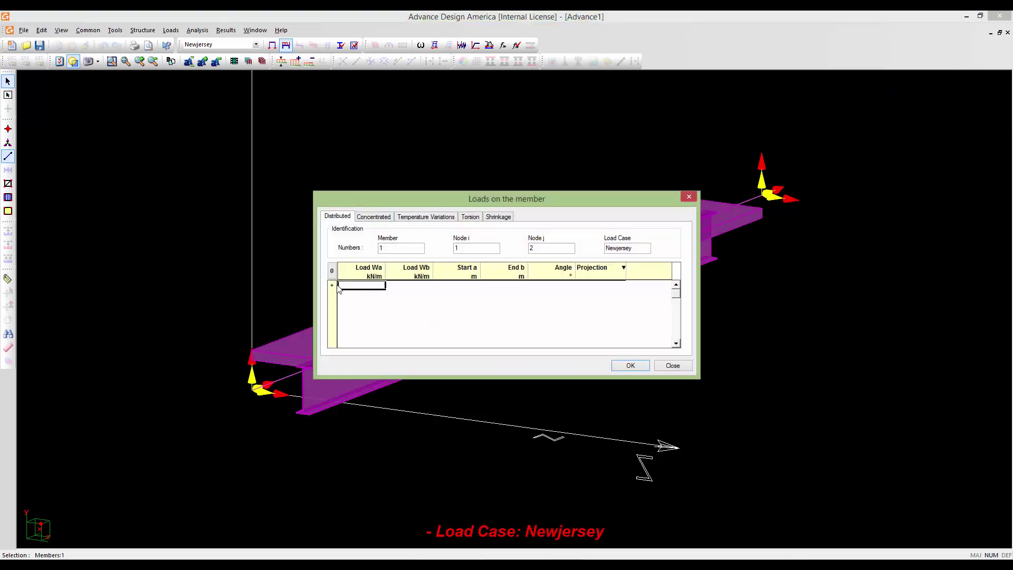
{"action": "left_click", "coordinate": [332, 285]}
{"action": "left_click", "coordinate": [364, 286]}
{"action": "double_click", "coordinate": [383, 285]}
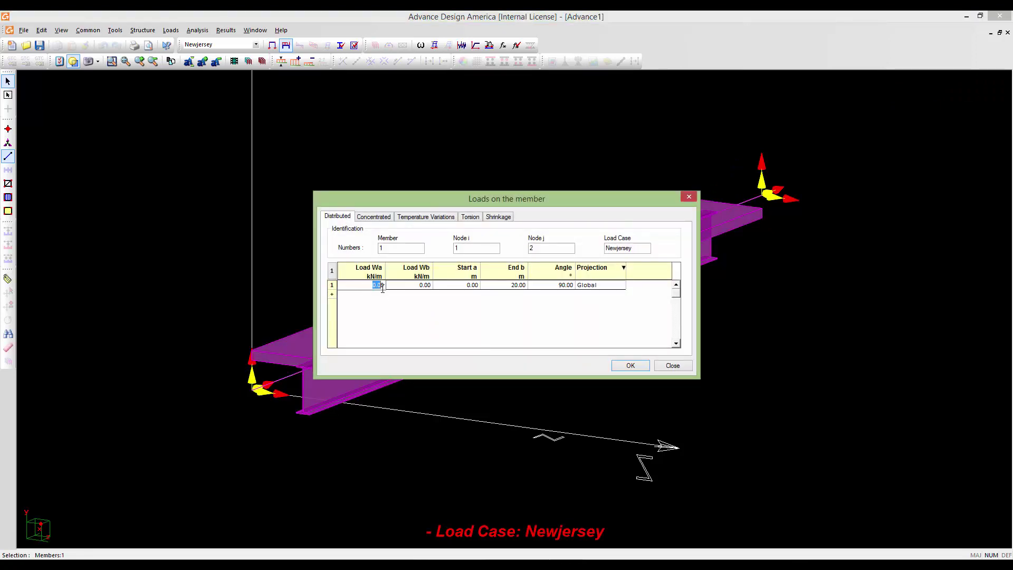
{"action": "type", "text": "-2.50"}
{"action": "left_click", "coordinate": [402, 287]}
{"action": "left_click", "coordinate": [634, 368]}
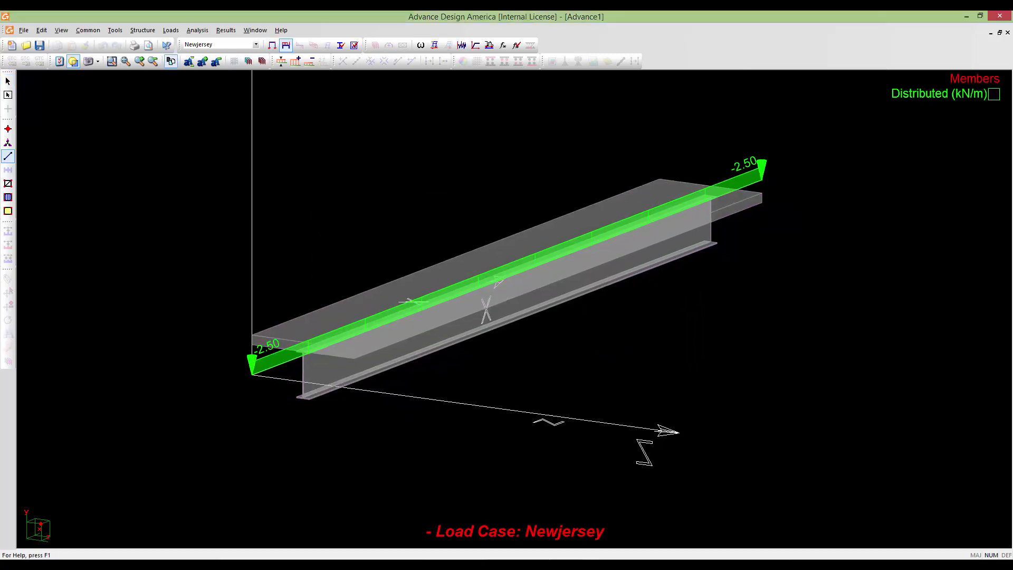
{"action": "scroll", "coordinate": [600, 330], "scroll_direction": "down", "scroll_amount": 1}
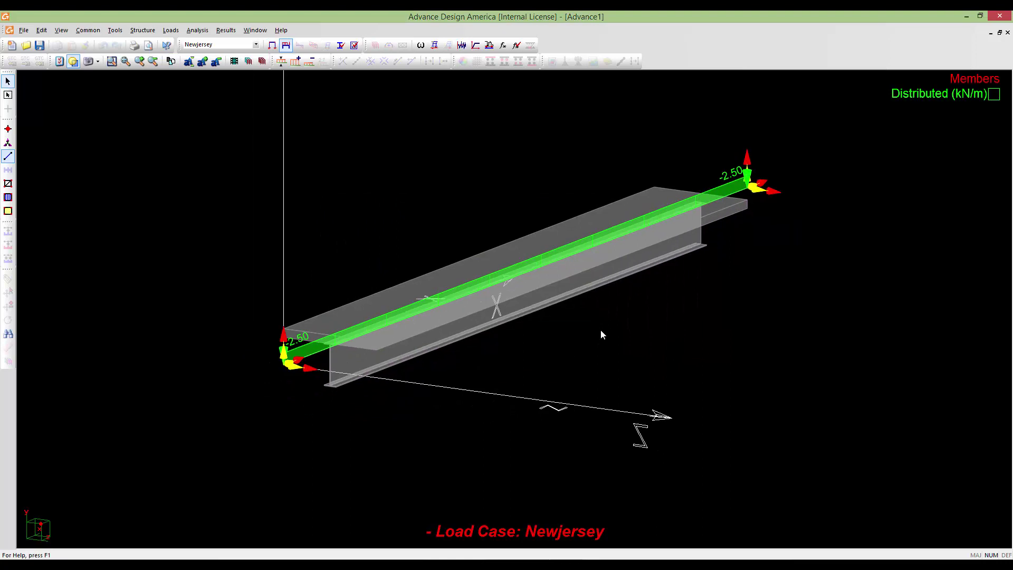
{"action": "middle_click_drag", "start_coordinate": [601, 330], "coordinate": [592, 340]}
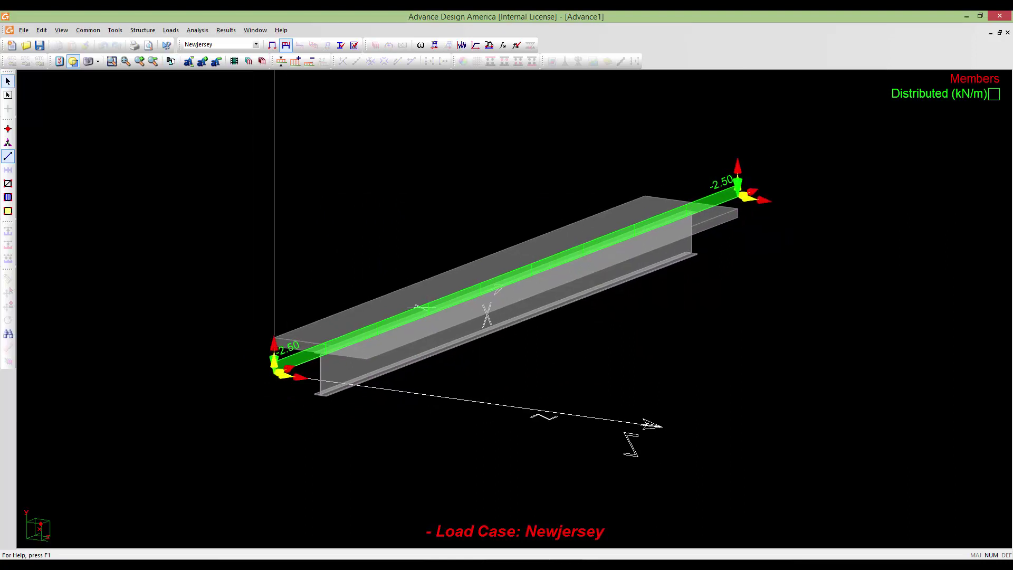
{"action": "scroll", "coordinate": [561, 363], "scroll_direction": "down", "scroll_amount": 3}
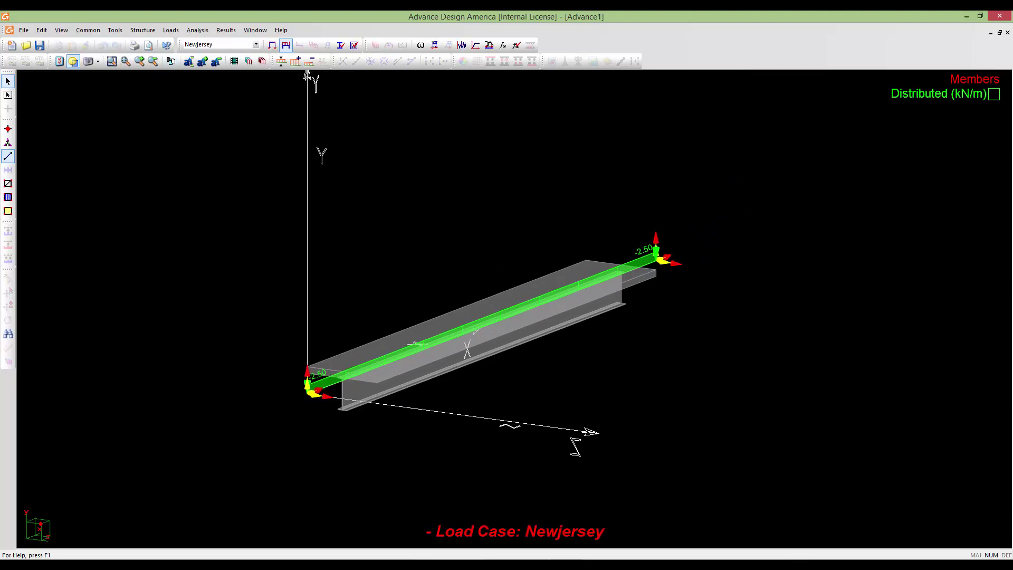
{"action": "scroll", "coordinate": [527, 378], "scroll_direction": "up", "scroll_amount": 2}
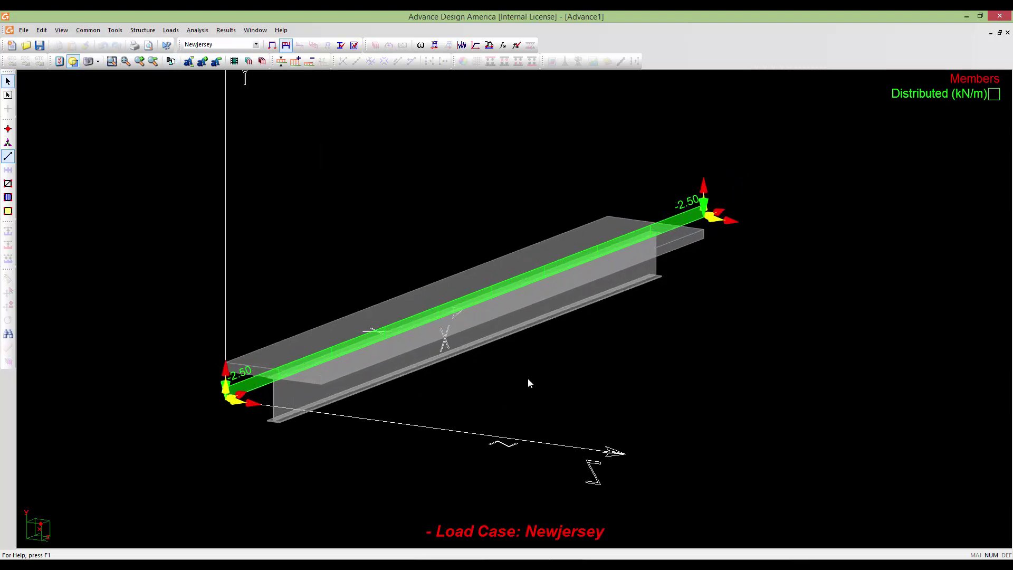
{"action": "scroll", "coordinate": [528, 376], "scroll_direction": "down", "scroll_amount": 1}
{"action": "scroll", "coordinate": [530, 370], "scroll_direction": "down", "scroll_amount": 1}
{"action": "mouse_move", "coordinate": [532, 369]}
{"action": "middle_mouse_down"}
{"action": "mouse_move", "coordinate": [549, 360]}
{"action": "mouse_move", "coordinate": [545, 372]}
{"action": "middle_mouse_up"}
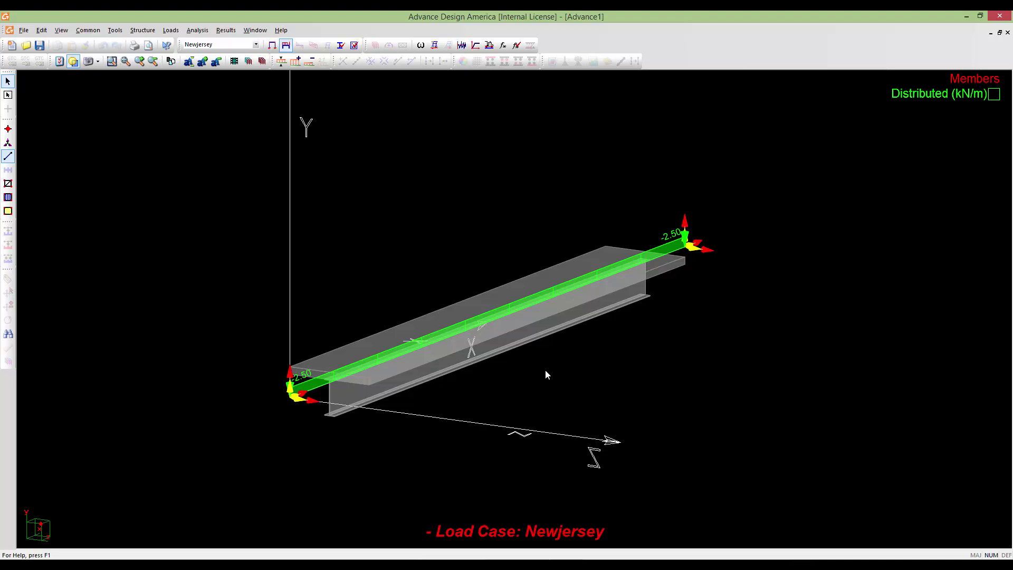
{"action": "middle_click_drag", "start_coordinate": [546, 370], "coordinate": [529, 388]}
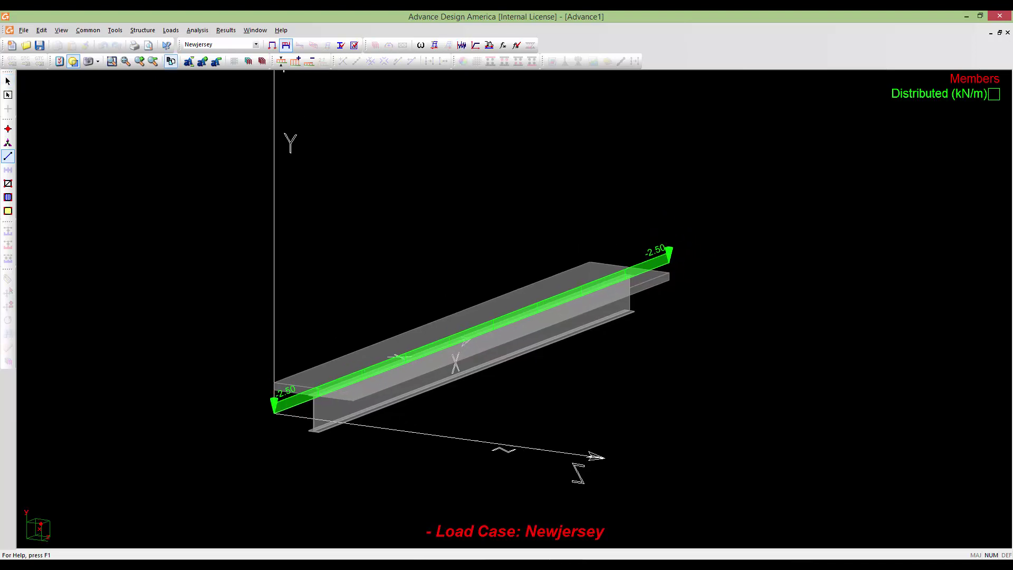
Open the load combination definitions and add a combination named Stage 1.
{"action": "scroll", "coordinate": [530, 389], "scroll_direction": "down", "scroll_amount": 1}
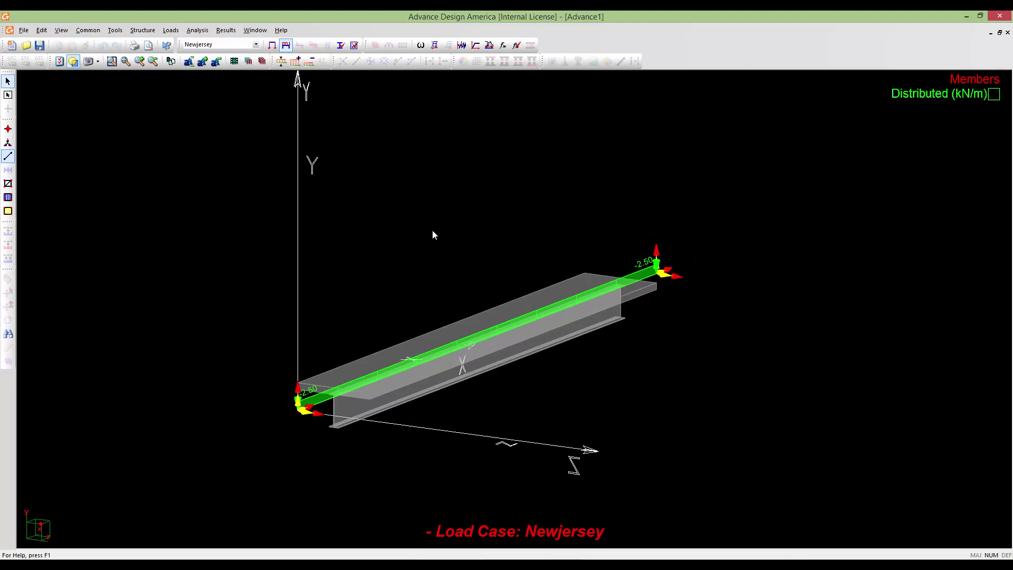
{"action": "middle_click_drag", "start_coordinate": [432, 232], "coordinate": [432, 248]}
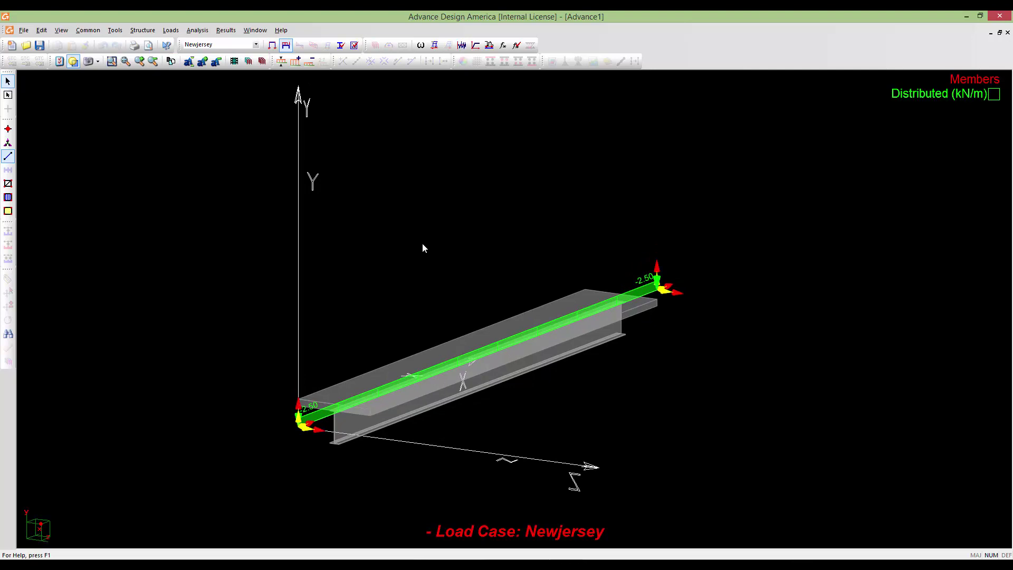
{"action": "left_click", "coordinate": [174, 30]}
{"action": "mouse_move", "coordinate": [180, 58]}
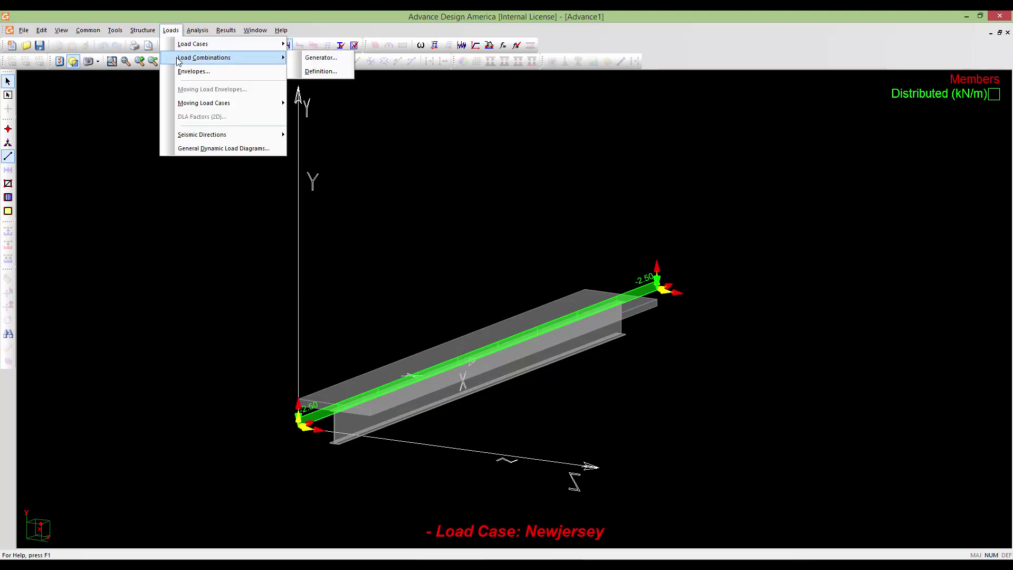
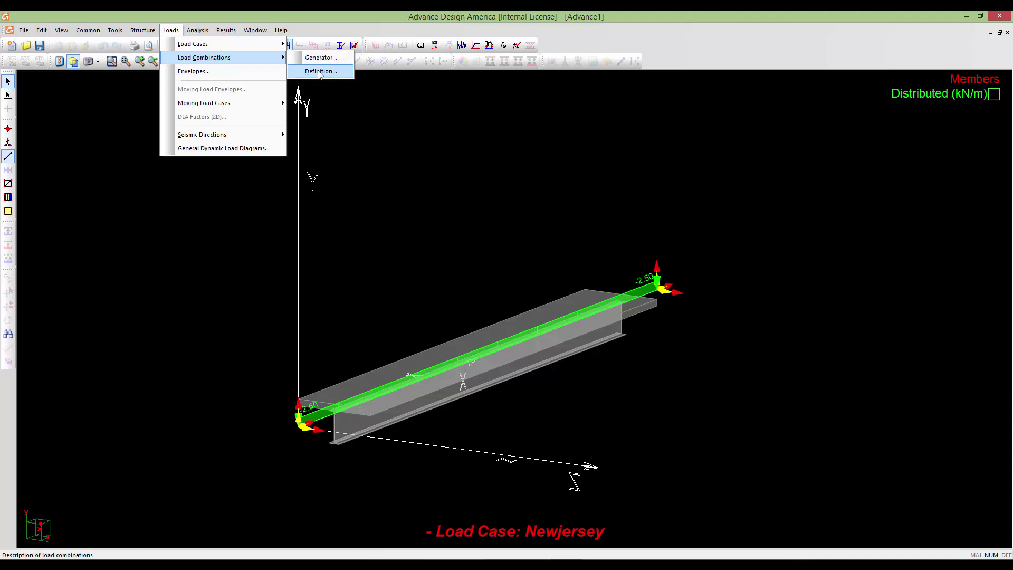
{"action": "left_click", "coordinate": [319, 72]}
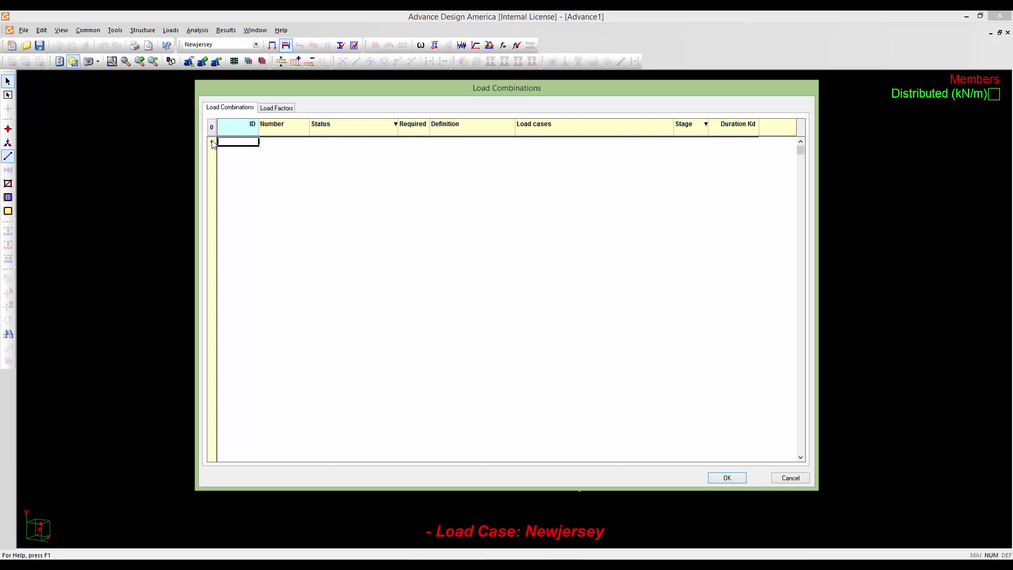
{"action": "left_click", "coordinate": [234, 142]}
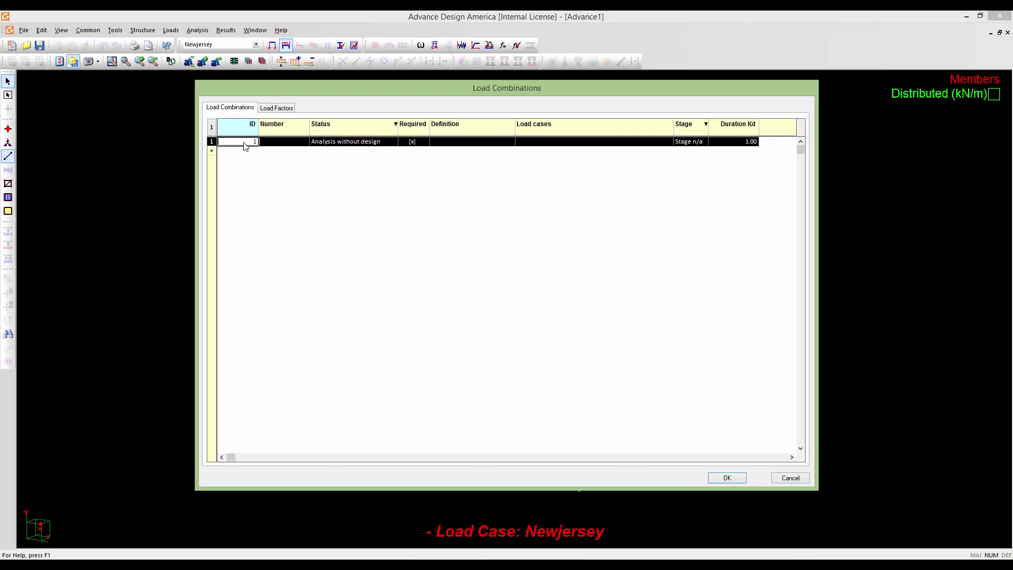
{"action": "left_click", "coordinate": [280, 142]}
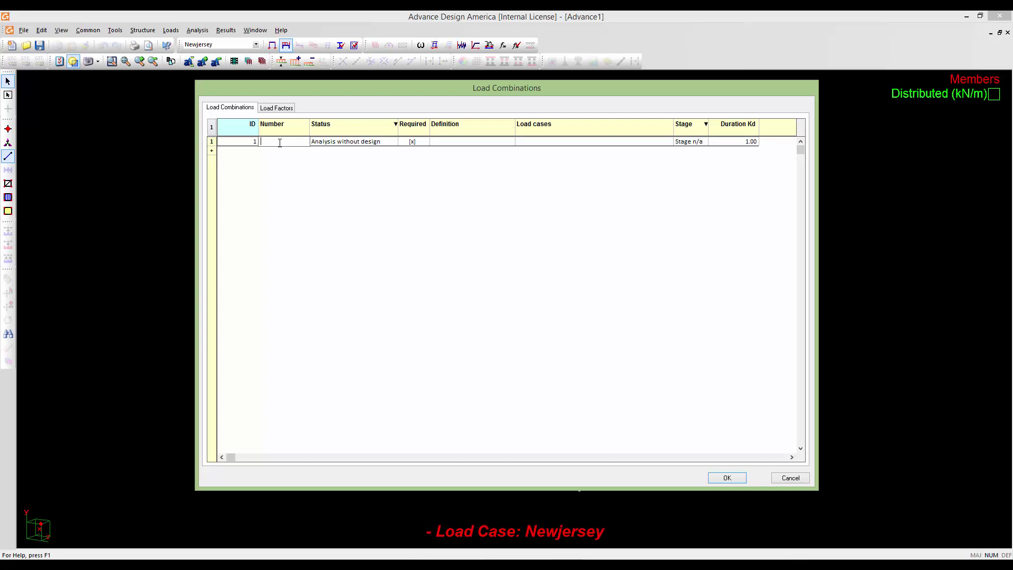
{"action": "type", "text": "Stage 1"}
Set the Stage 1 combination's status to Construction stage under CAN/CSA-S6-00.
{"action": "left_click", "coordinate": [345, 143]}
{"action": "left_click", "coordinate": [345, 141]}
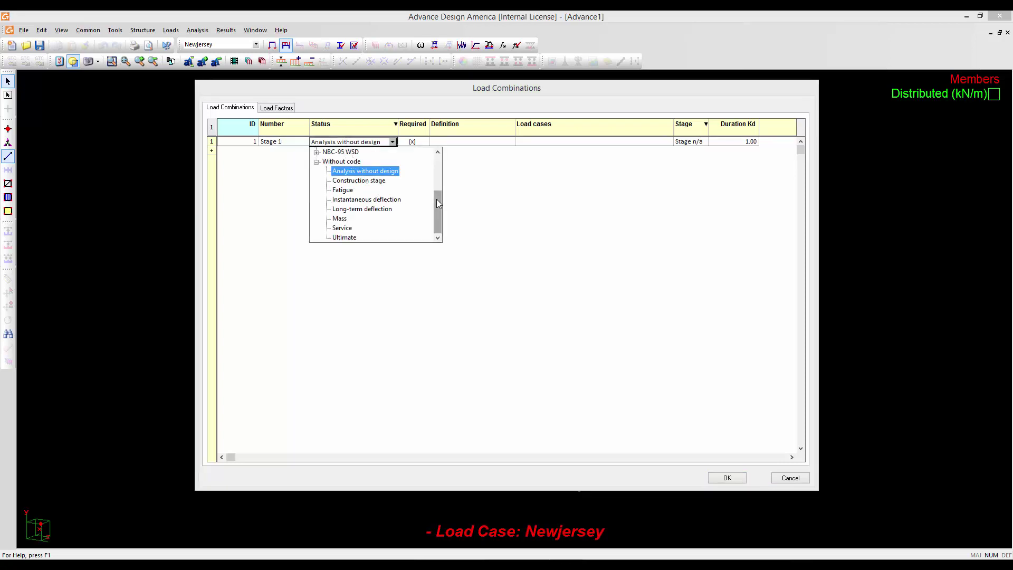
{"action": "left_click_drag", "start_coordinate": [436, 203], "coordinate": [443, 165]}
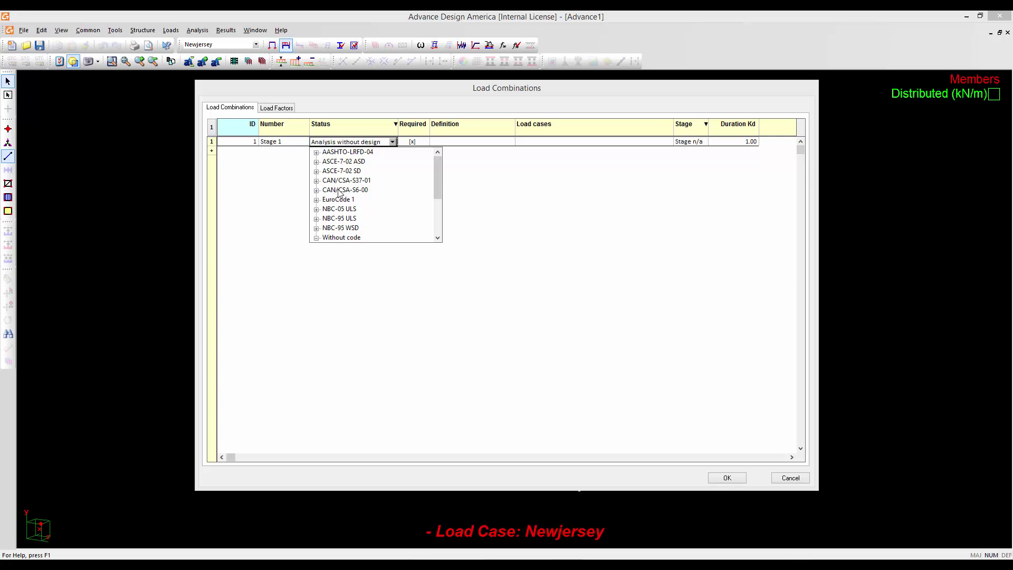
{"action": "left_click", "coordinate": [316, 190]}
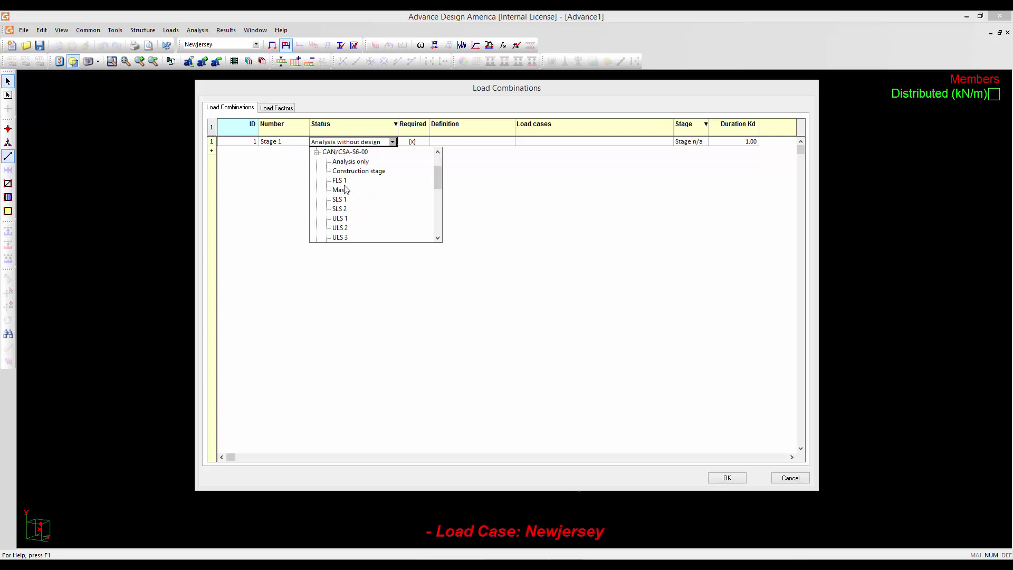
{"action": "left_click", "coordinate": [357, 171]}
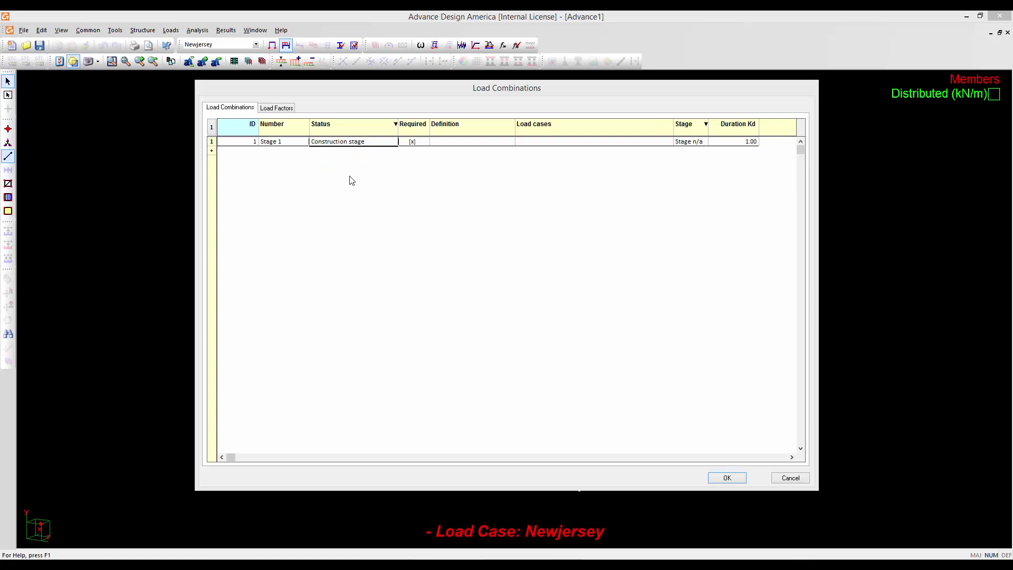
Add a load combination named Stage 2 with the Construction stage status from CAN/CSA-S6-00.
{"action": "left_click", "coordinate": [212, 153]}
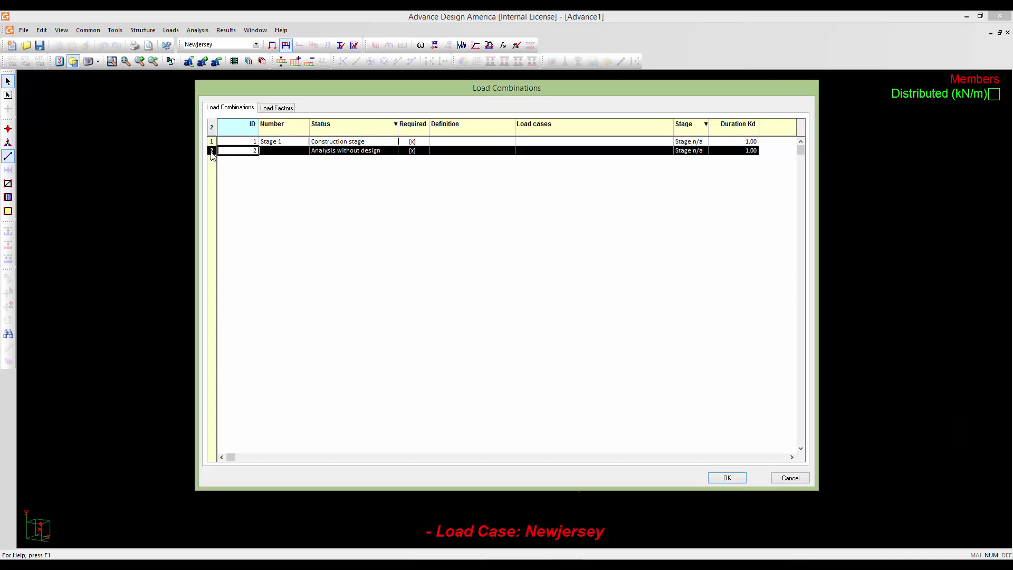
{"action": "left_click", "coordinate": [267, 150]}
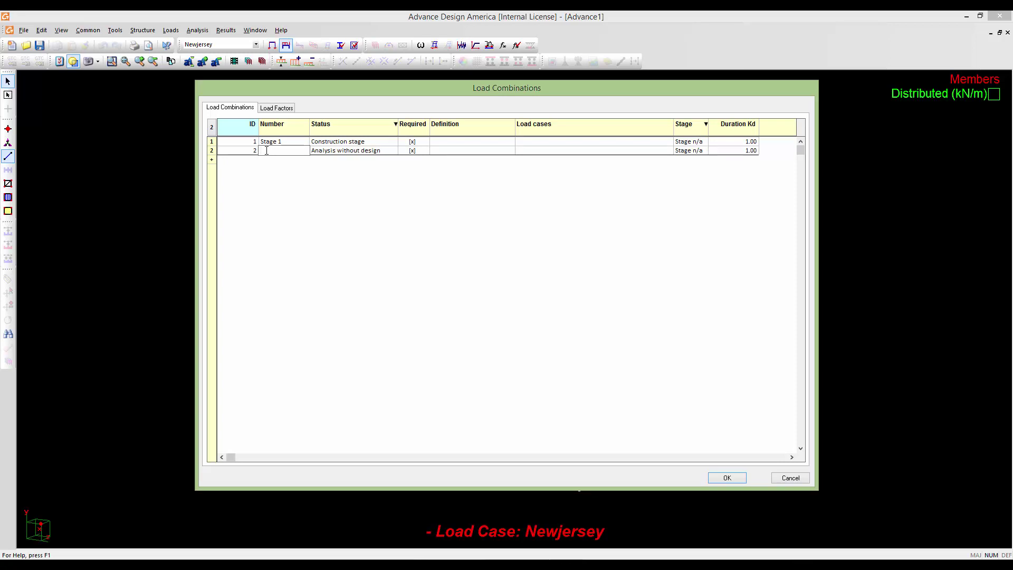
{"action": "type", "text": "Stage 2"}
{"action": "key", "text": "Return"}
{"action": "left_click", "coordinate": [346, 156]}
{"action": "left_click", "coordinate": [345, 153]}
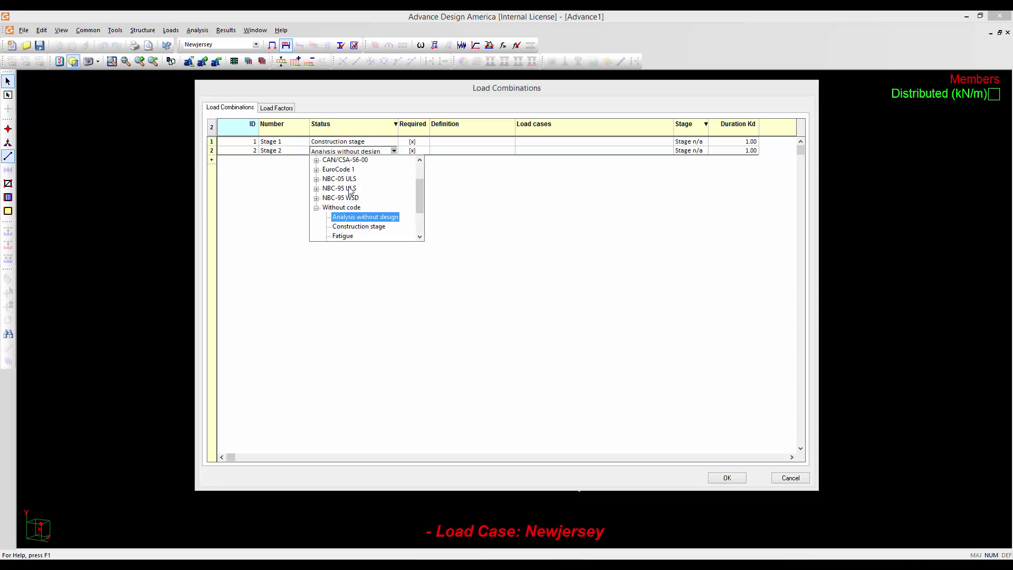
{"action": "left_click", "coordinate": [348, 161]}
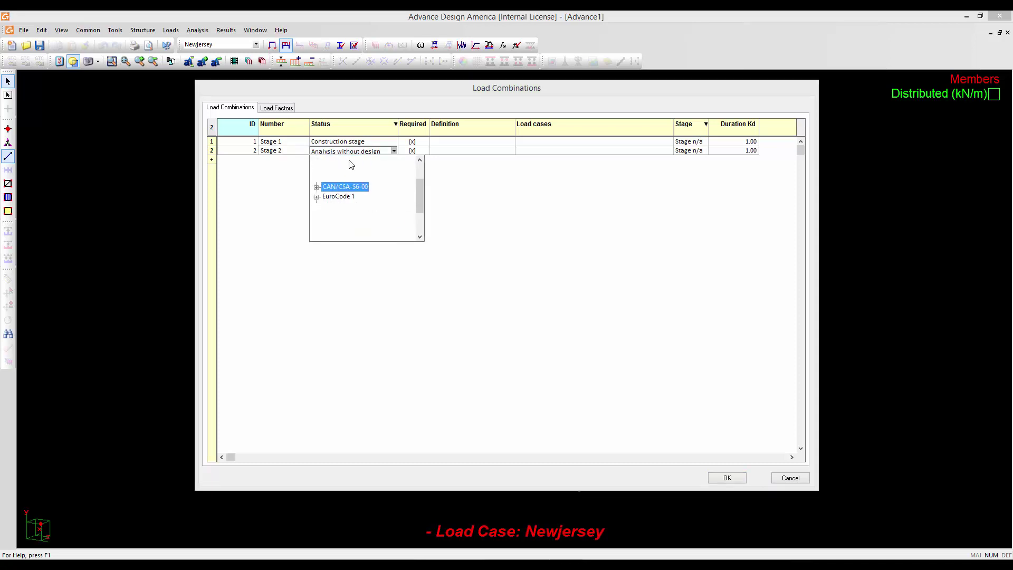
{"action": "left_click", "coordinate": [345, 152]}
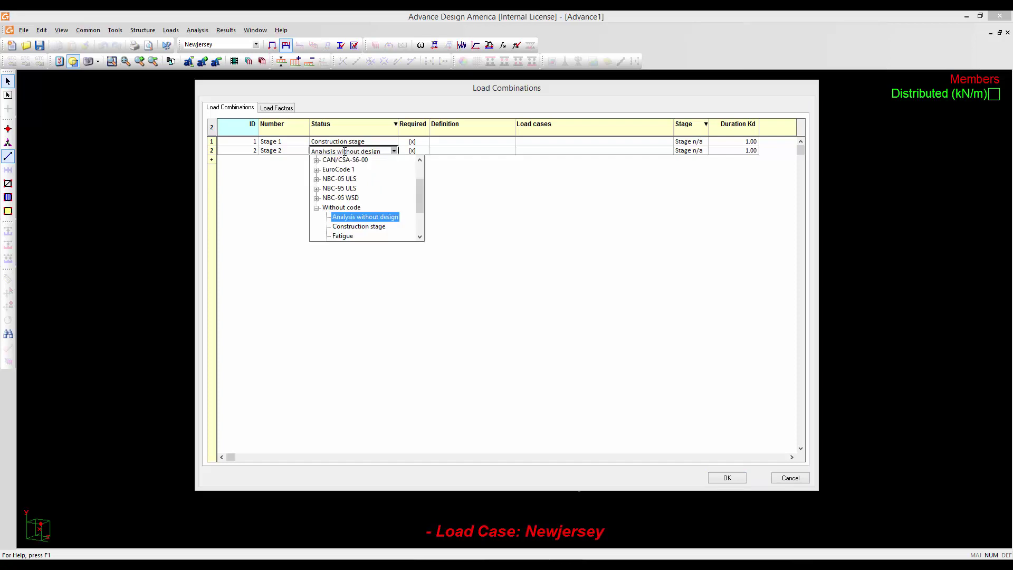
{"action": "left_click", "coordinate": [316, 161]}
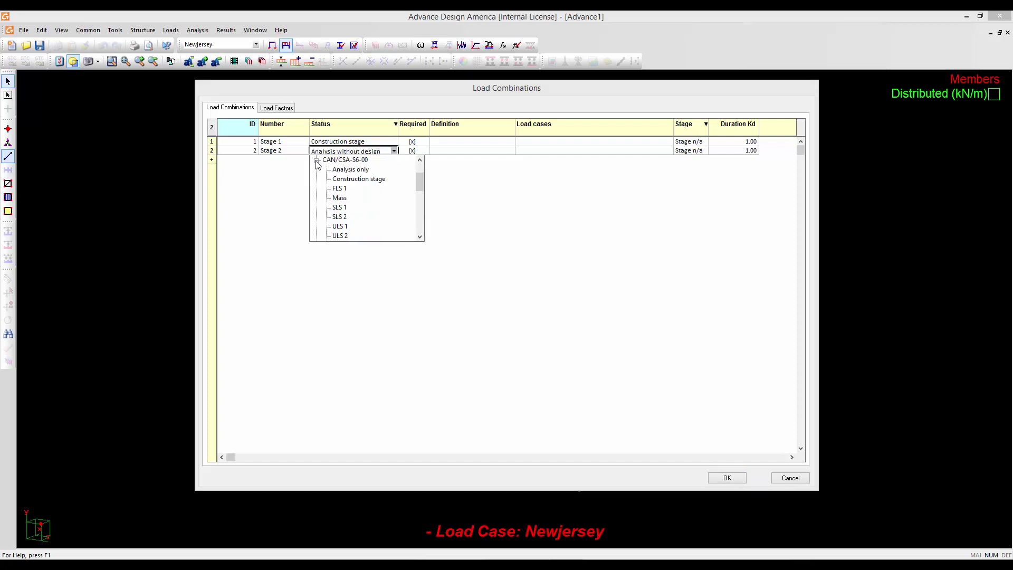
{"action": "left_click", "coordinate": [342, 180]}
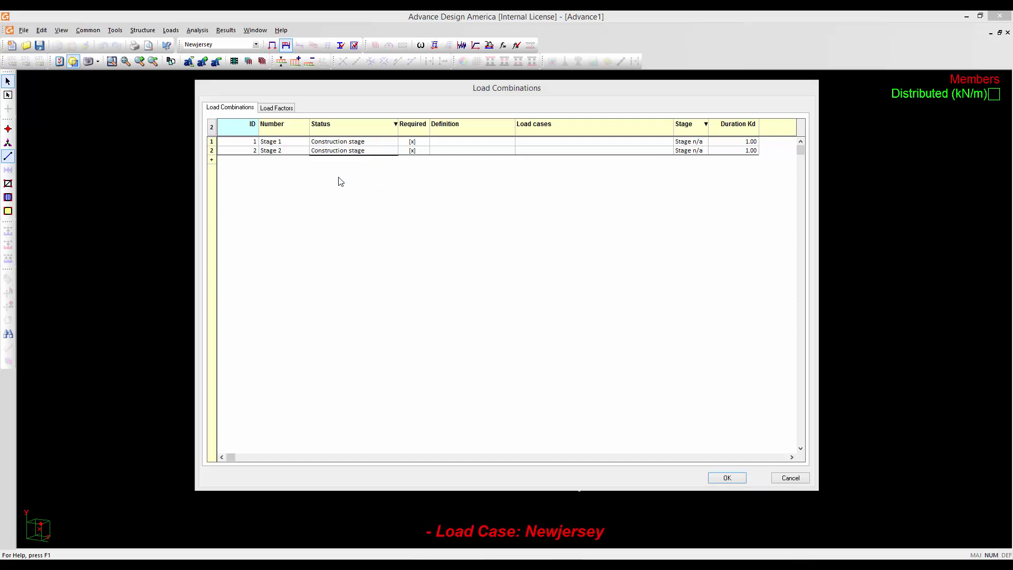
Add a load combination named Stage 6 with the Construction stage status from CAN/CSA-S6-00.
{"action": "left_click", "coordinate": [213, 161]}
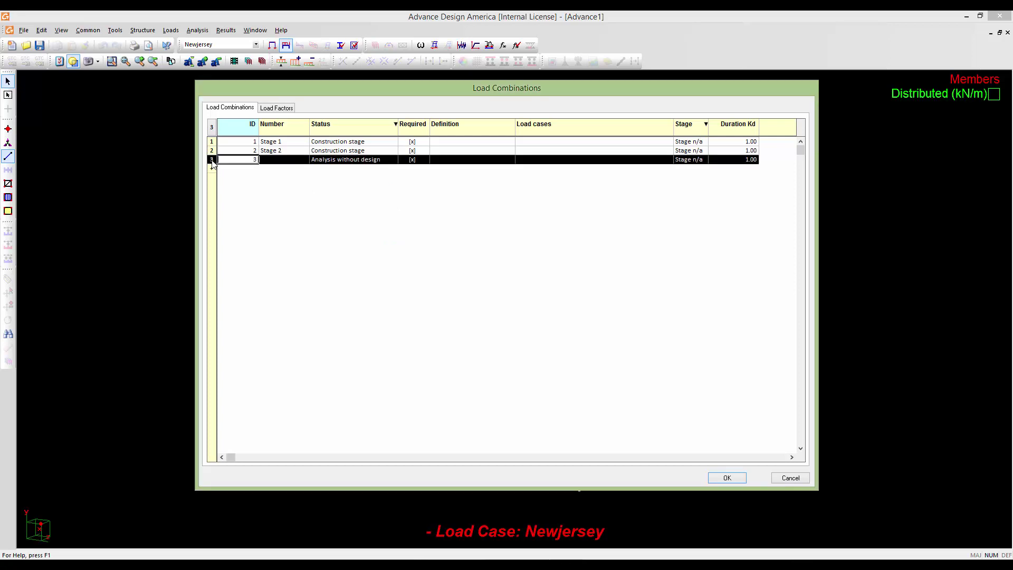
{"action": "left_click", "coordinate": [273, 159]}
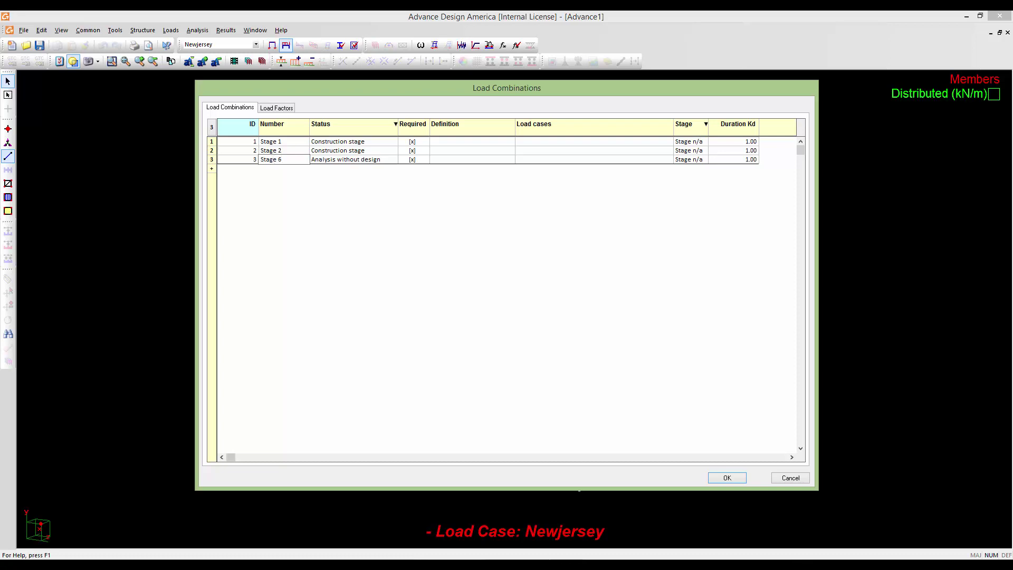
{"action": "left_click", "coordinate": [332, 160]}
{"action": "left_click", "coordinate": [333, 160]}
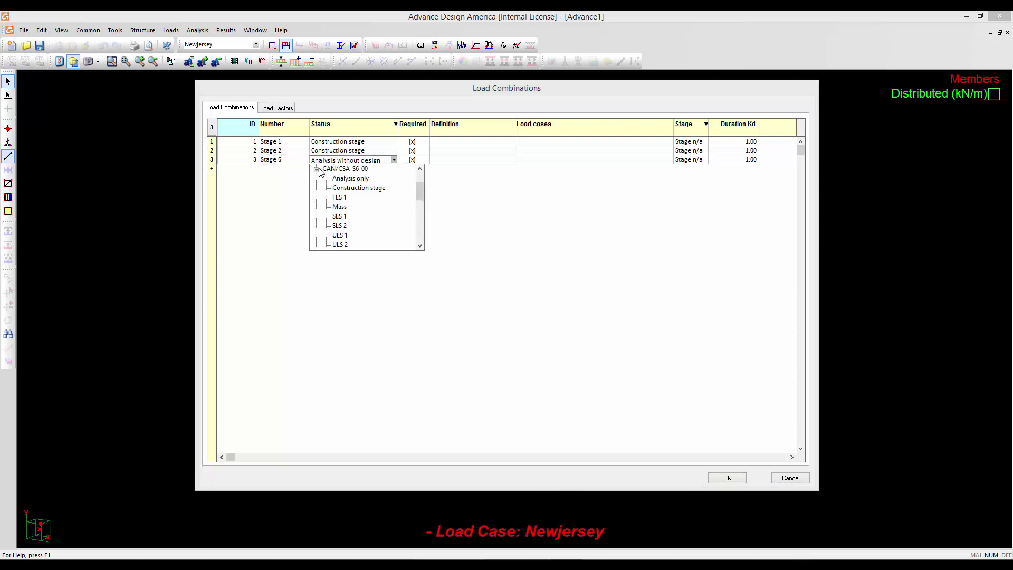
{"action": "left_click", "coordinate": [338, 186]}
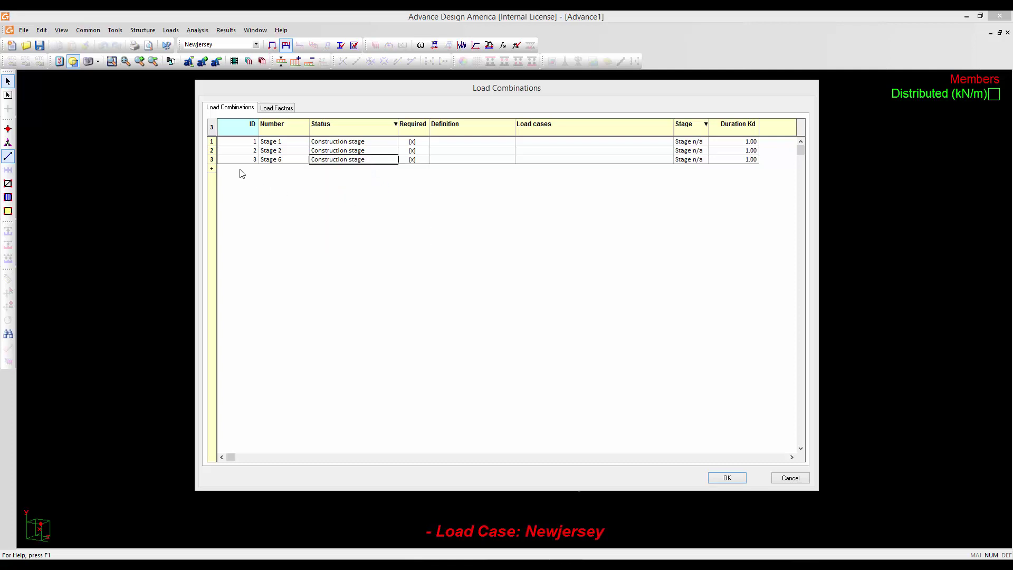
Add a load combination named Stage 7 and expand the CAN/CSA-S6-00 status options for it.
{"action": "left_click", "coordinate": [212, 169]}
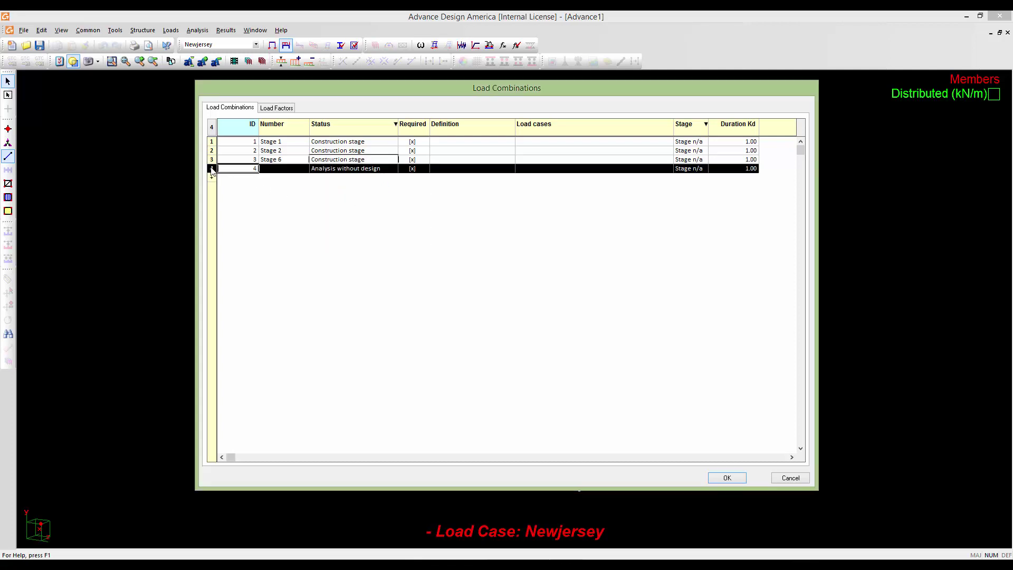
{"action": "left_click", "coordinate": [266, 169]}
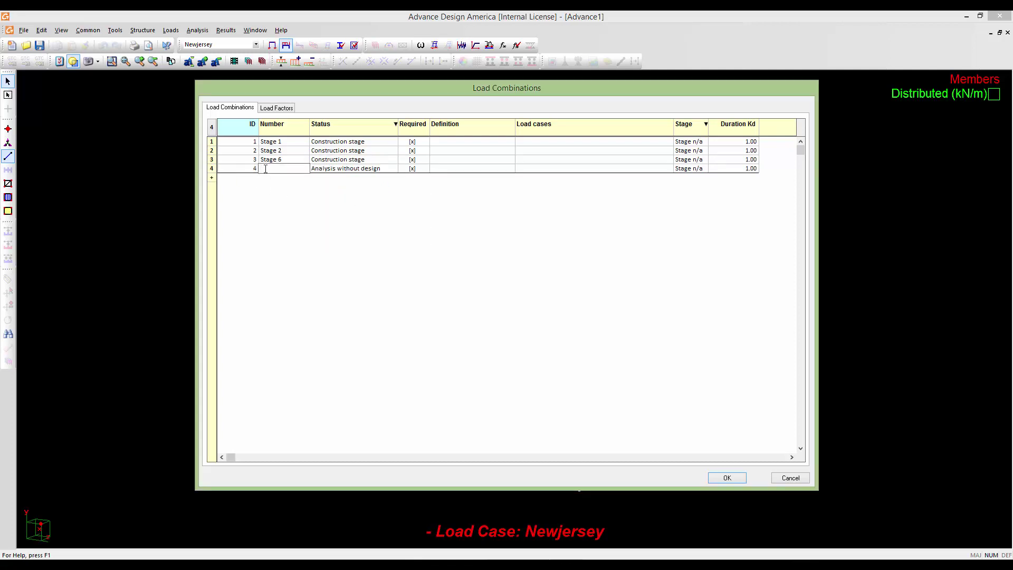
{"action": "type", "text": "Stagre"}
{"action": "key", "text": "BackSpace"}
{"action": "left_click", "coordinate": [345, 168]}
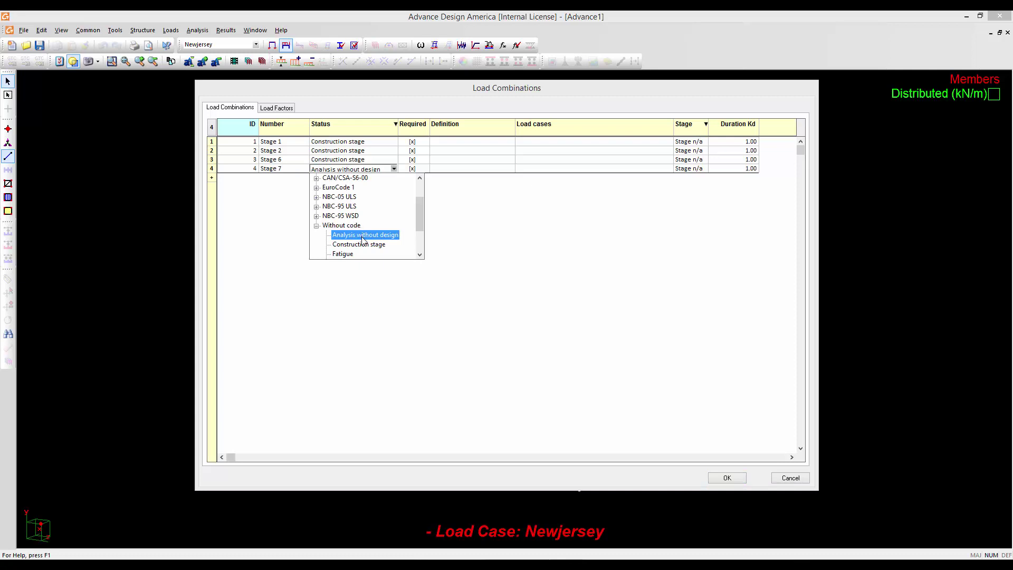
{"action": "left_click", "coordinate": [317, 178]}
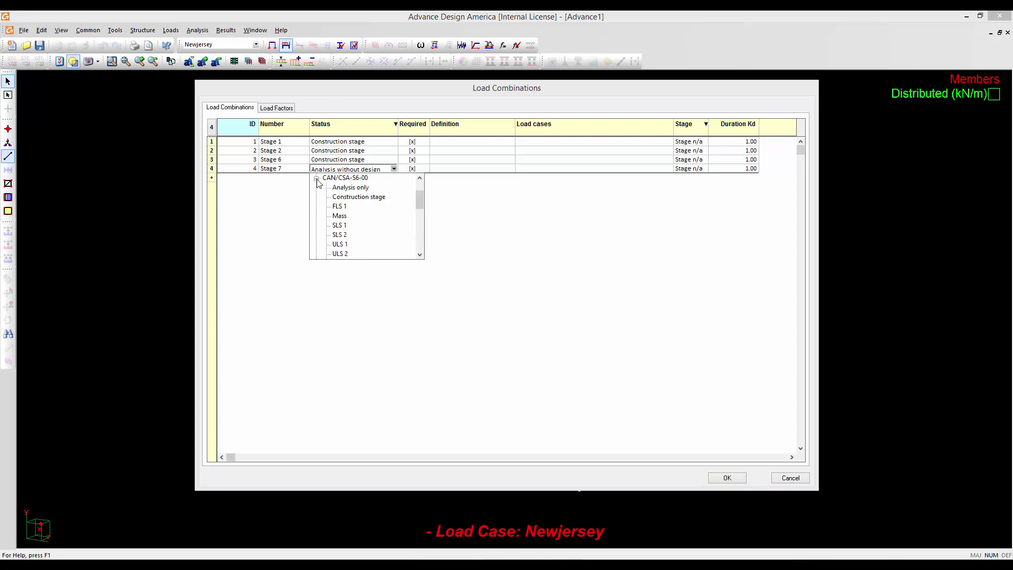
Set the Stage 7 combination's status to Construction stage and assign stages 1, 2, 6 and 7 to the correspondingly named combinations.
{"action": "left_click", "coordinate": [346, 198]}
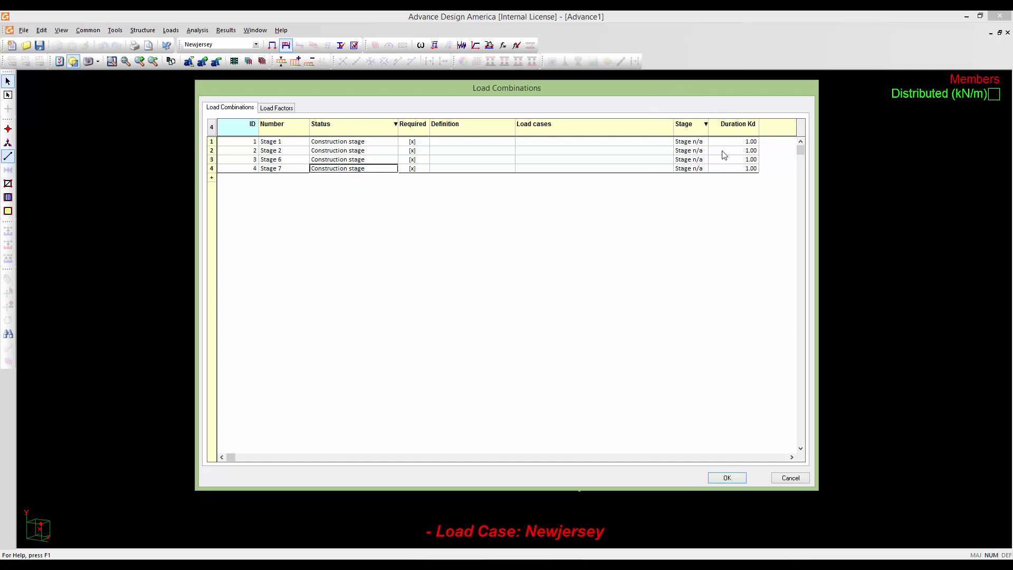
{"action": "left_click", "coordinate": [683, 142]}
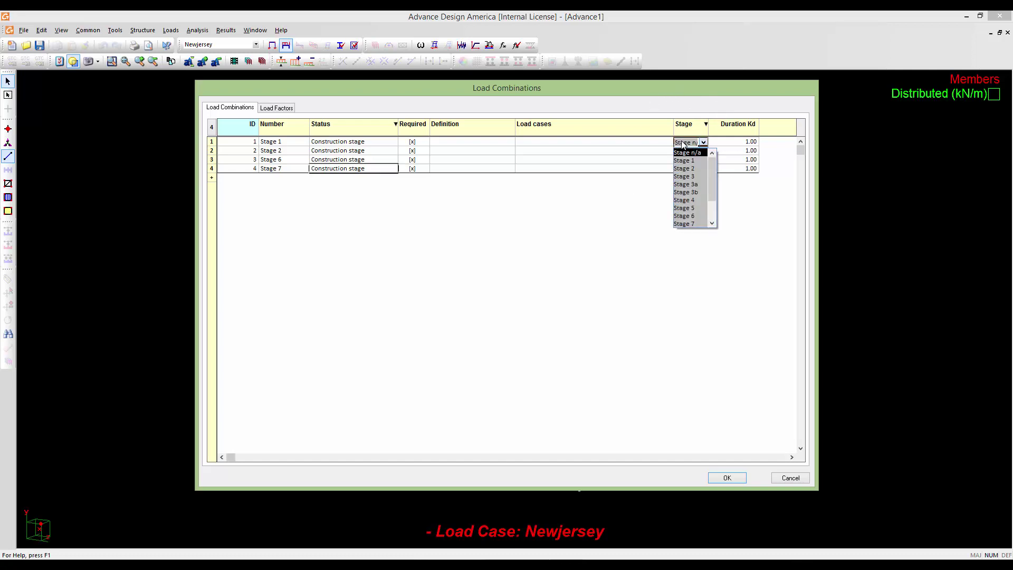
{"action": "left_click", "coordinate": [686, 160]}
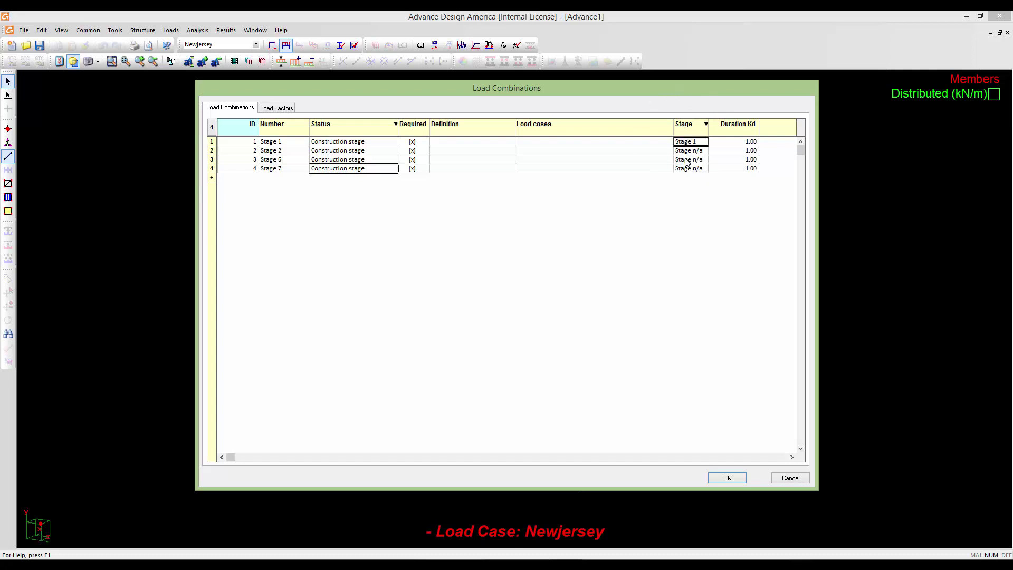
{"action": "left_click", "coordinate": [689, 152]}
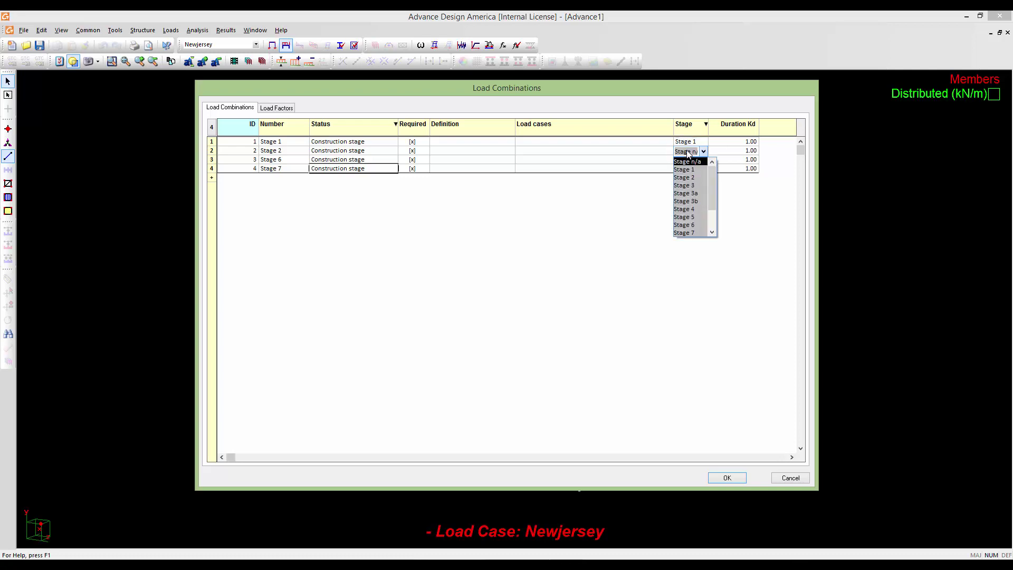
{"action": "left_click", "coordinate": [691, 178]}
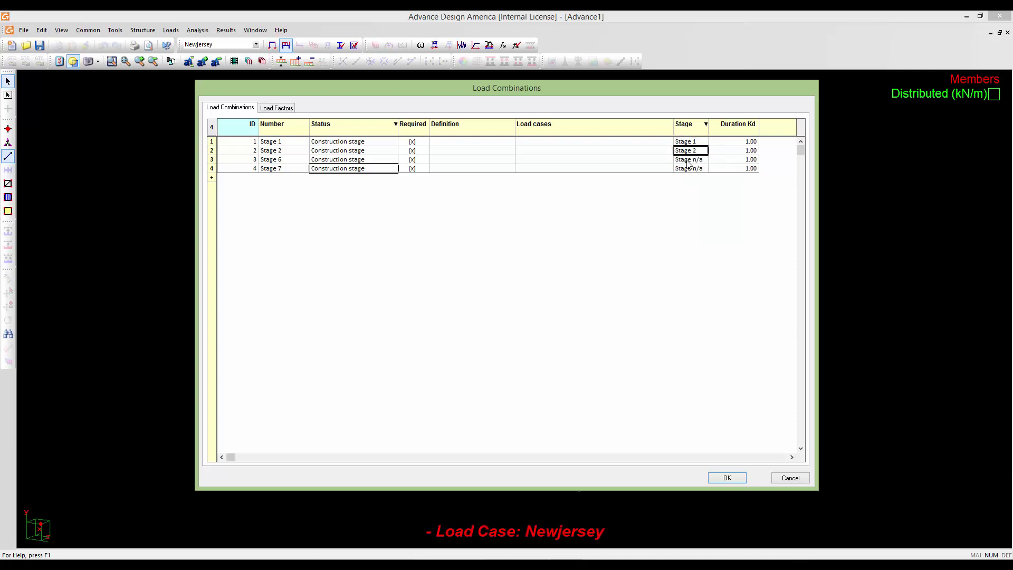
{"action": "left_click", "coordinate": [688, 162]}
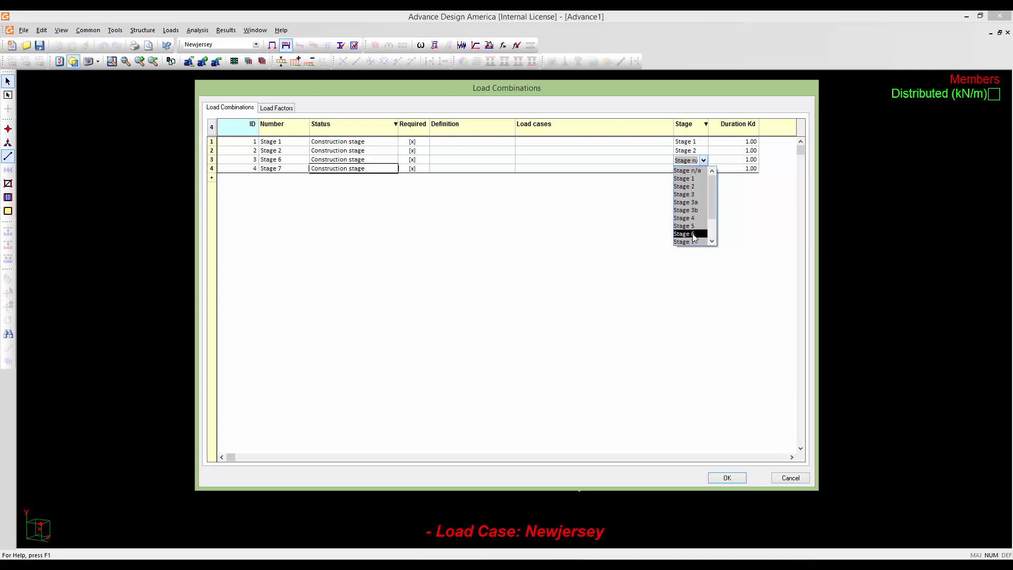
{"action": "left_click", "coordinate": [685, 233]}
{"action": "left_click", "coordinate": [686, 170]}
{"action": "left_click", "coordinate": [687, 170]}
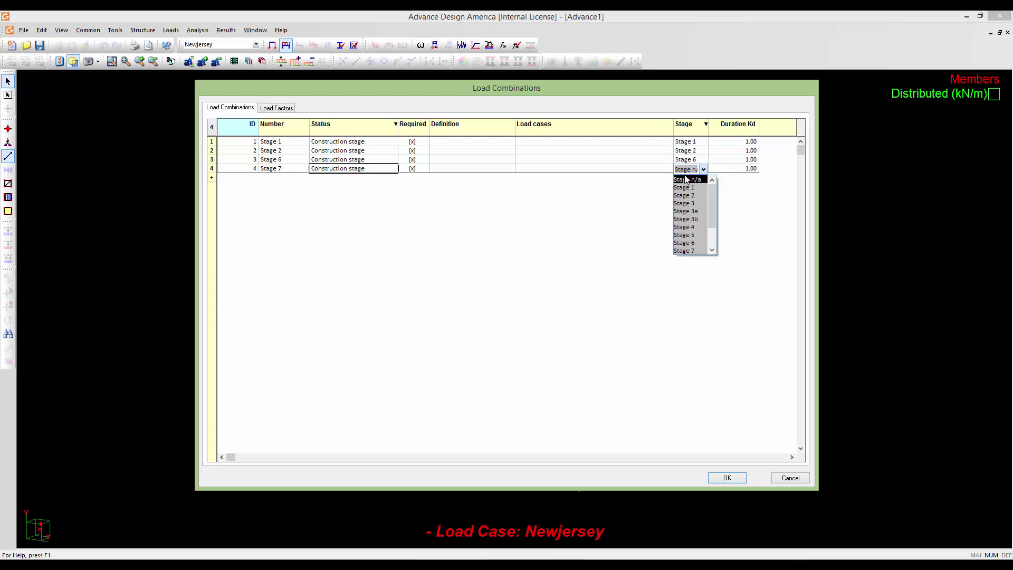
{"action": "left_click", "coordinate": [688, 255]}
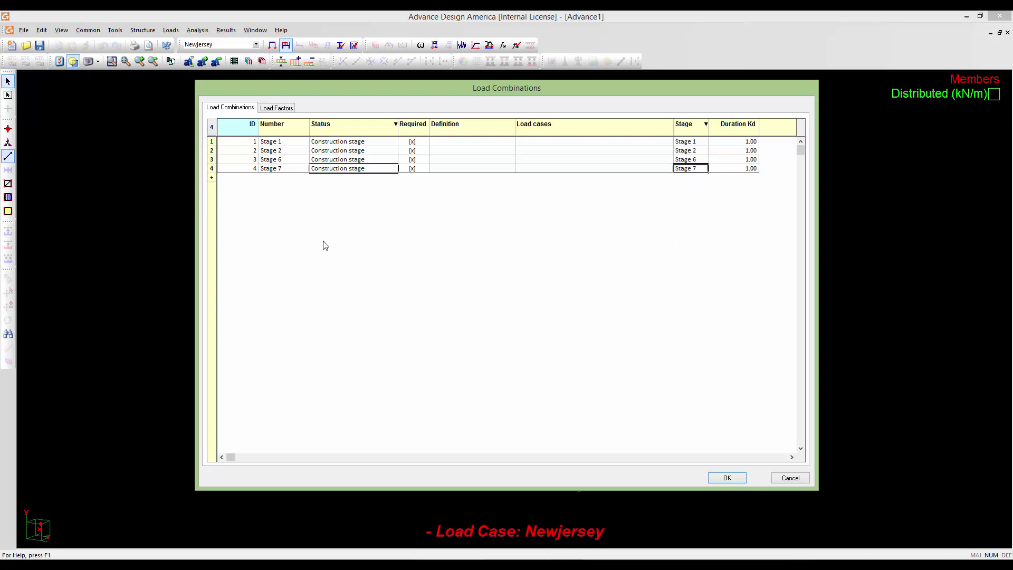
Add a load factor row of 1.00 with the Dead load case to the Stage 1 combination.
{"action": "left_click", "coordinate": [276, 108]}
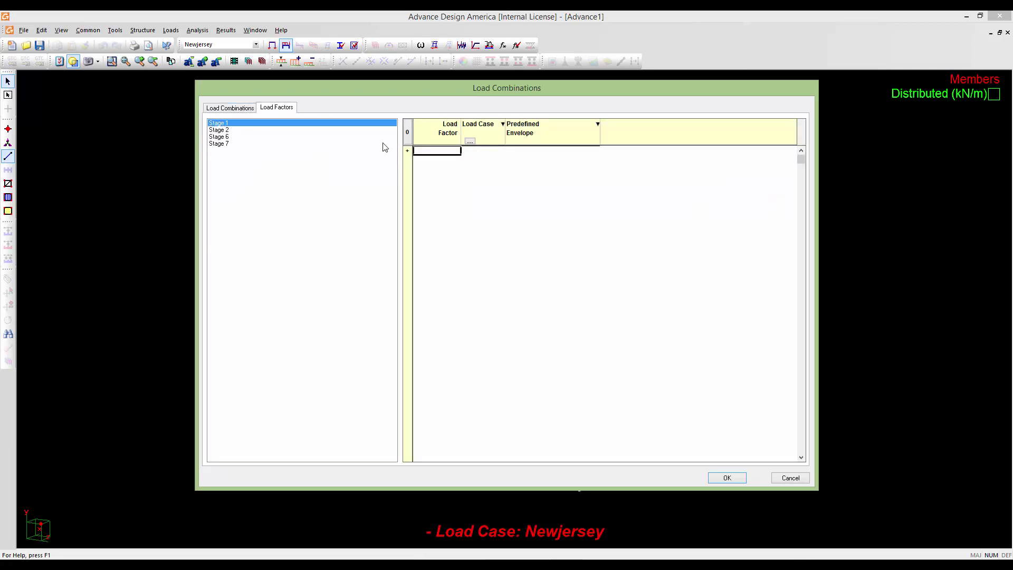
{"action": "left_click", "coordinate": [408, 152]}
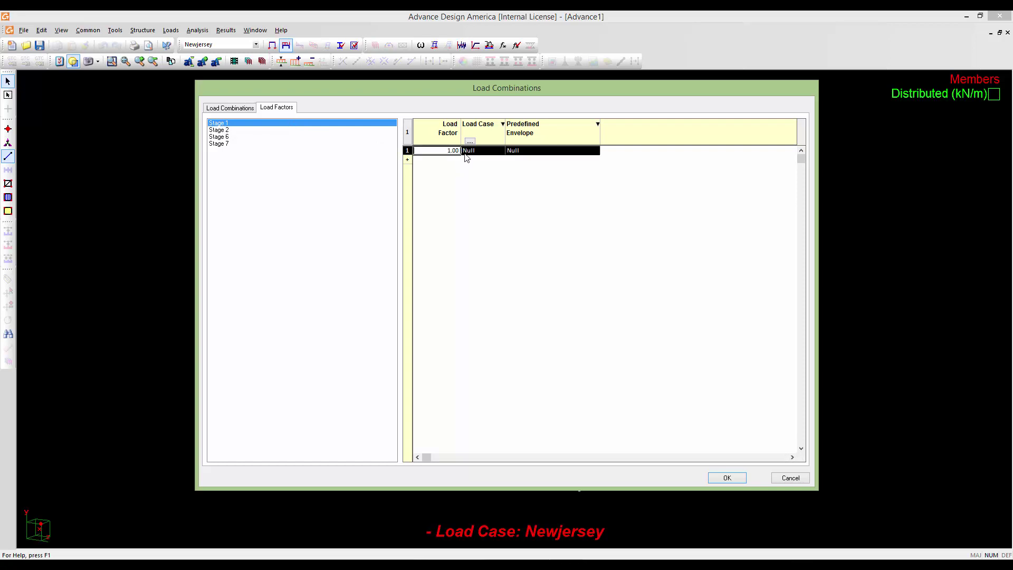
{"action": "left_click", "coordinate": [485, 154]}
{"action": "left_click", "coordinate": [486, 154]}
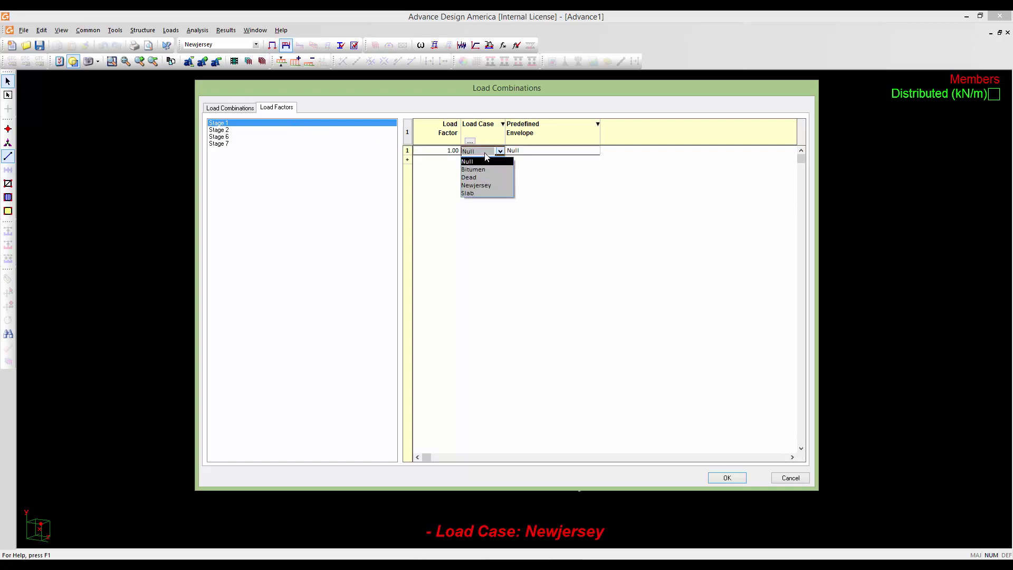
{"action": "left_click", "coordinate": [482, 178]}
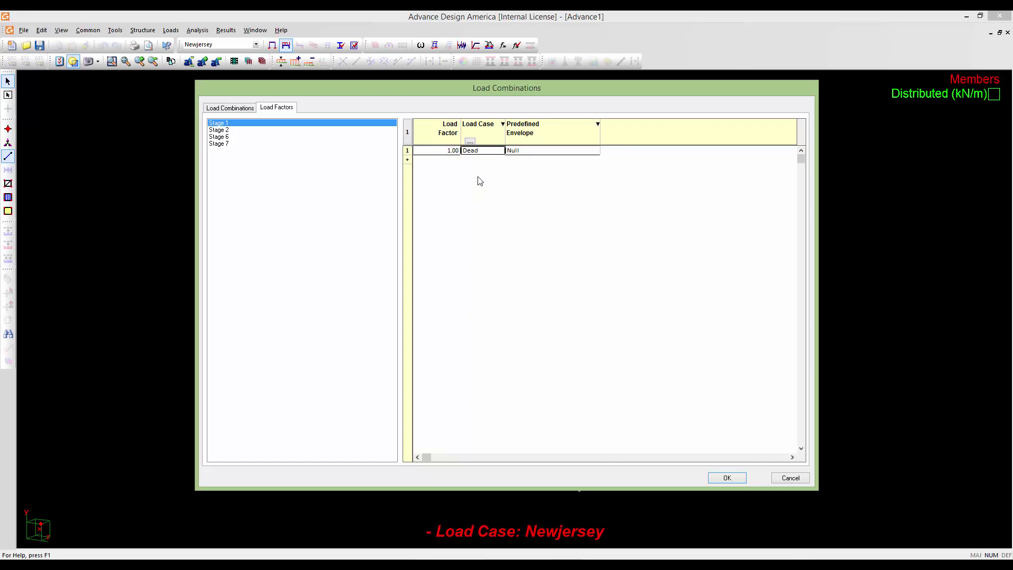
Add a load factor row of 1.00 with the Slab load case to the Stage 2 combination.
{"action": "left_click", "coordinate": [217, 130]}
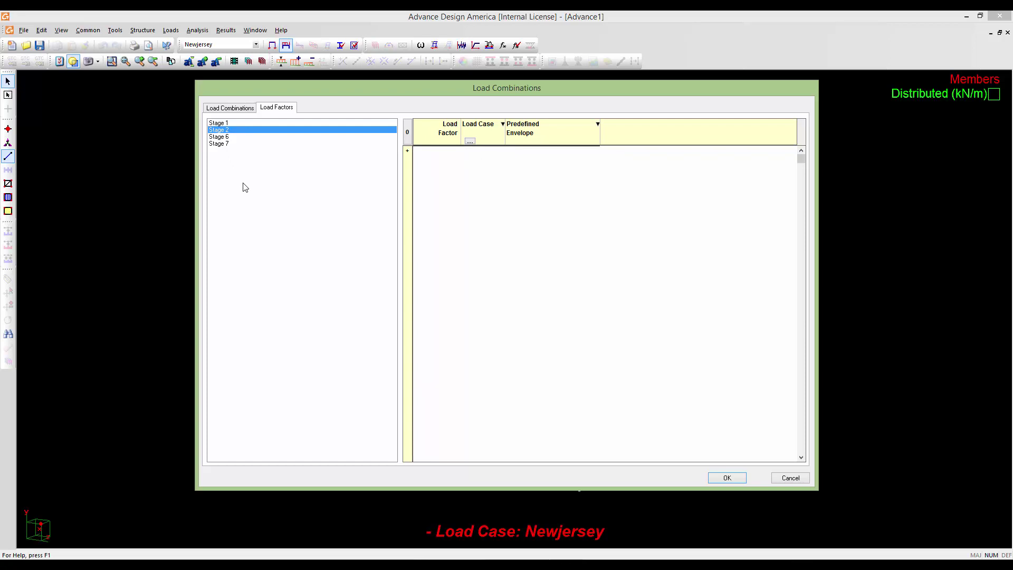
{"action": "left_click", "coordinate": [408, 152]}
{"action": "left_click", "coordinate": [477, 151]}
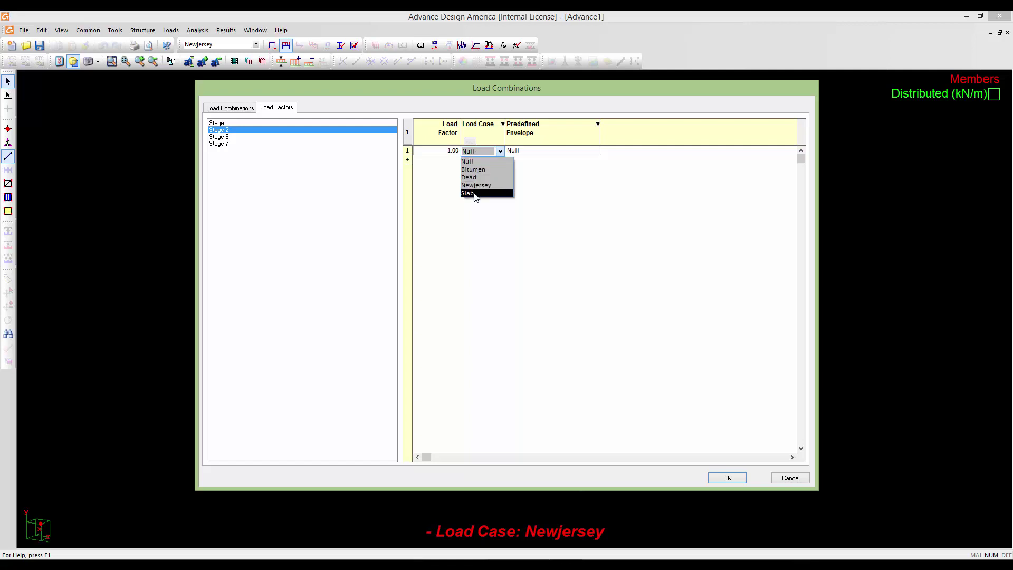
{"action": "left_click", "coordinate": [476, 193]}
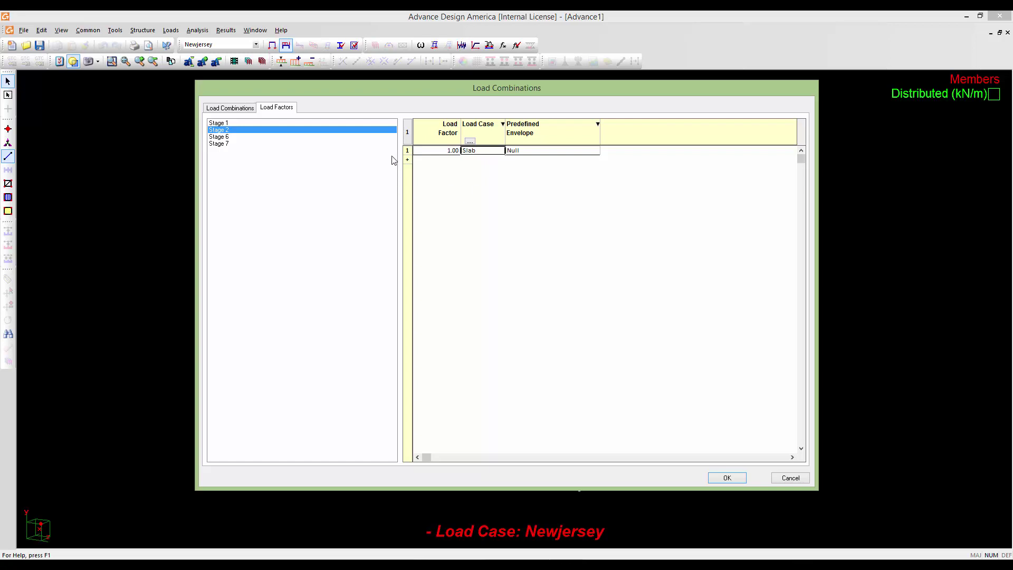
Add a load factor row of 1.00 with the Bitumen load case to the Stage 6 combination.
{"action": "left_click", "coordinate": [220, 138]}
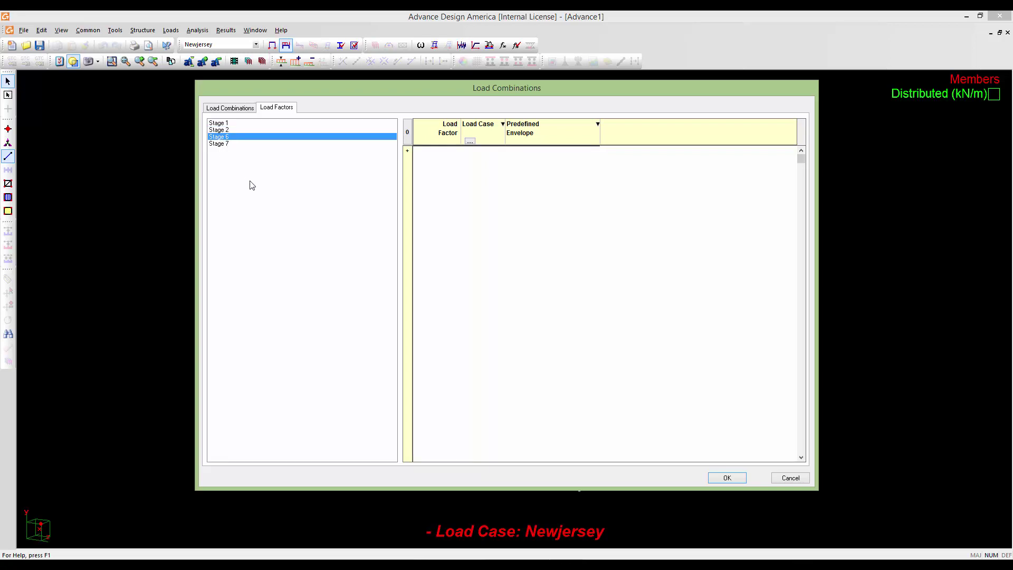
{"action": "left_click", "coordinate": [409, 152]}
{"action": "left_click", "coordinate": [474, 153]}
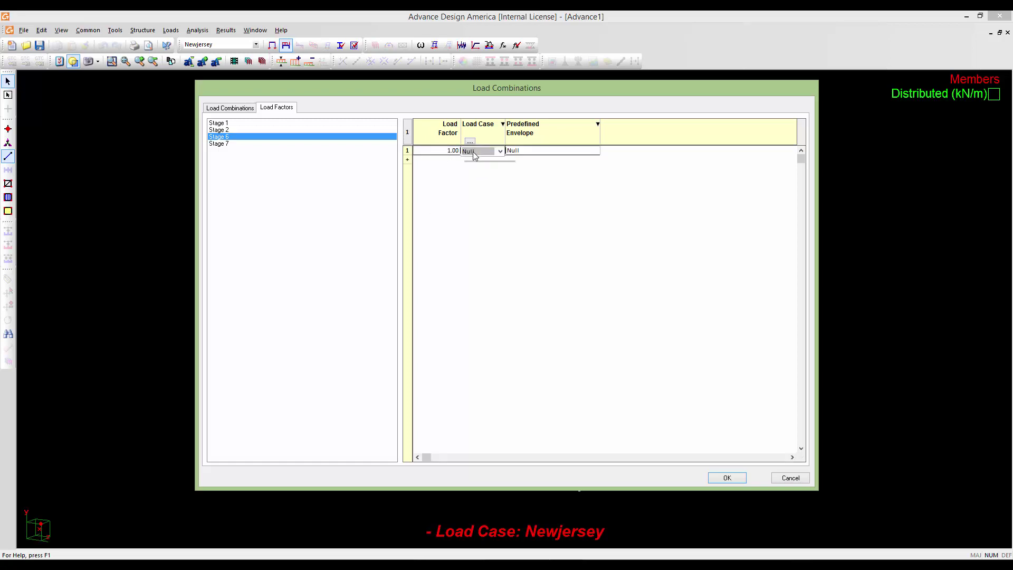
{"action": "left_click", "coordinate": [474, 152]}
{"action": "left_click", "coordinate": [479, 169]}
Add a load factor row of 1.00 with the Newjersey load case to the Stage 7 combination and accept the load combinations.
{"action": "left_click", "coordinate": [221, 144]}
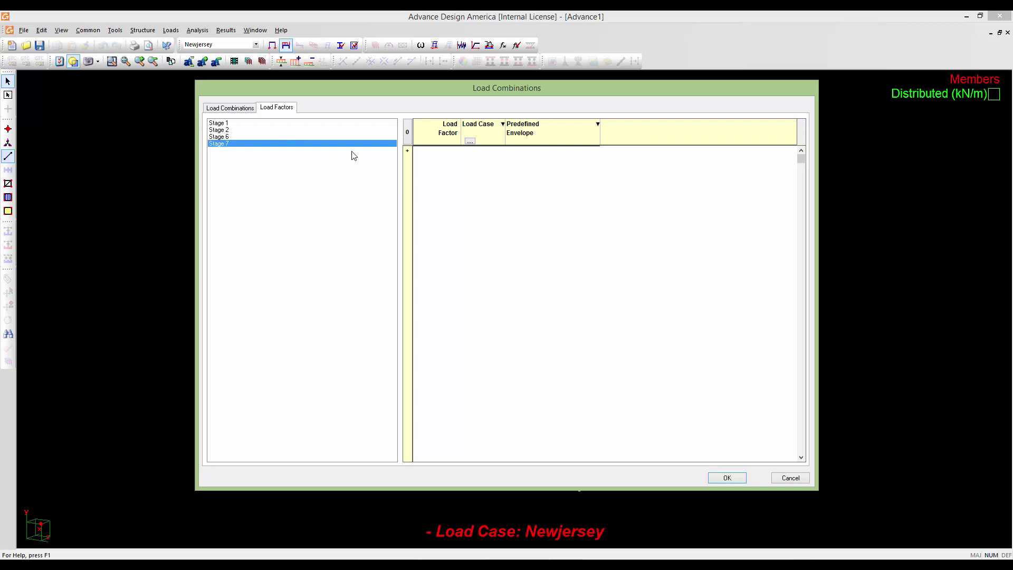
{"action": "left_click", "coordinate": [410, 151]}
{"action": "left_click", "coordinate": [470, 151]}
{"action": "left_click", "coordinate": [472, 153]}
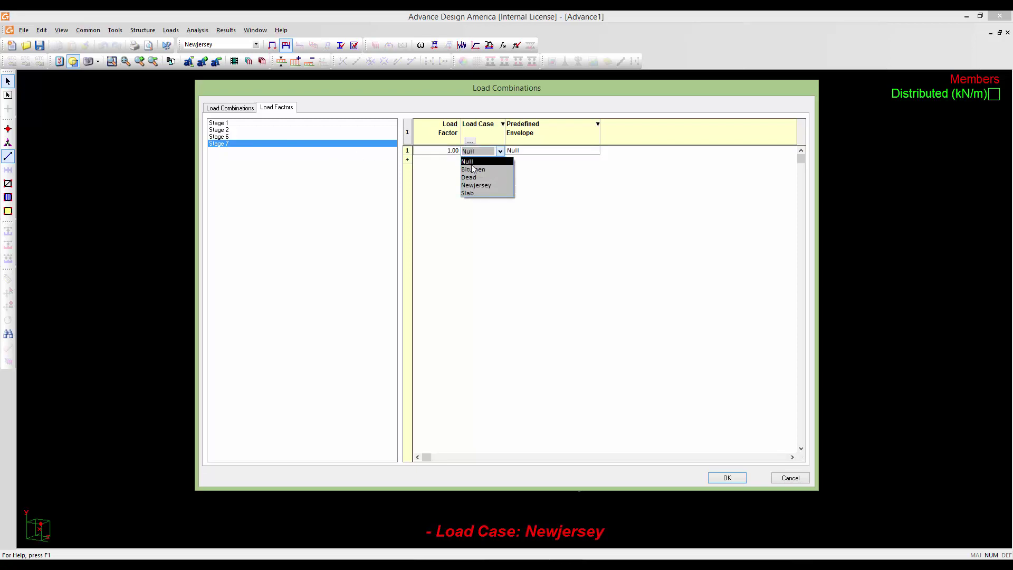
{"action": "left_click", "coordinate": [476, 185]}
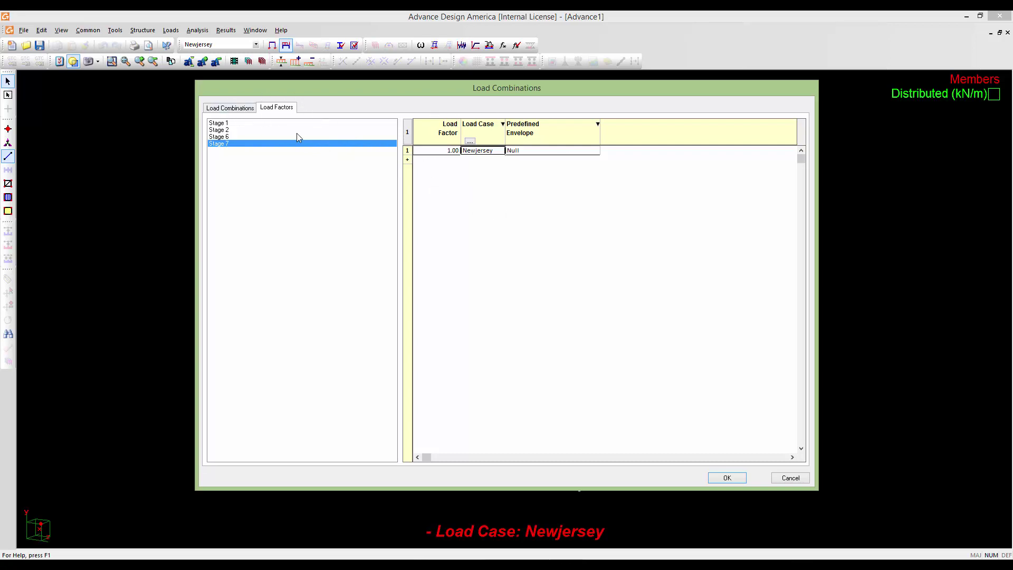
{"action": "left_click_drag", "start_coordinate": [271, 91], "coordinate": [268, 90]}
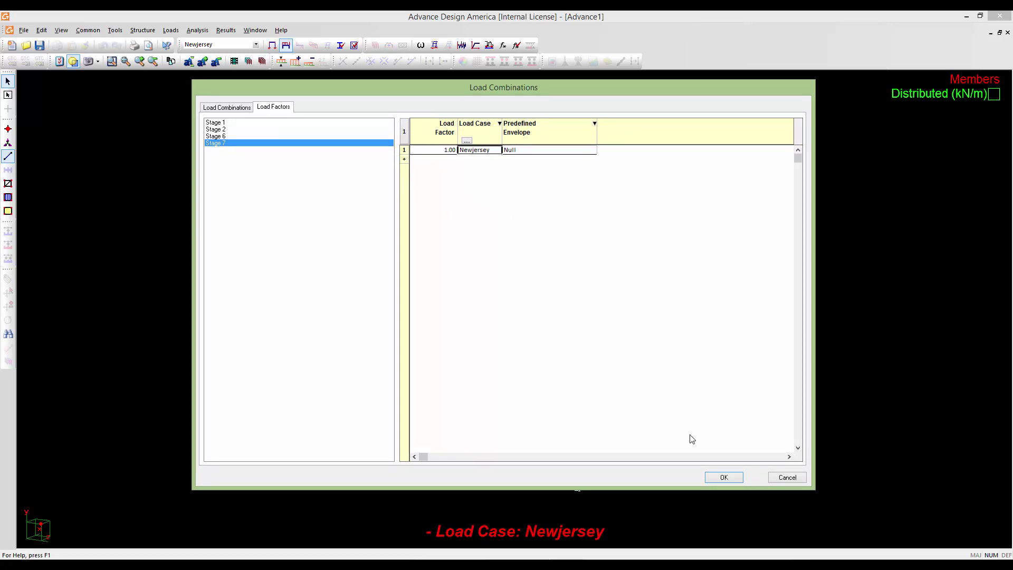
{"action": "left_click", "coordinate": [721, 477]}
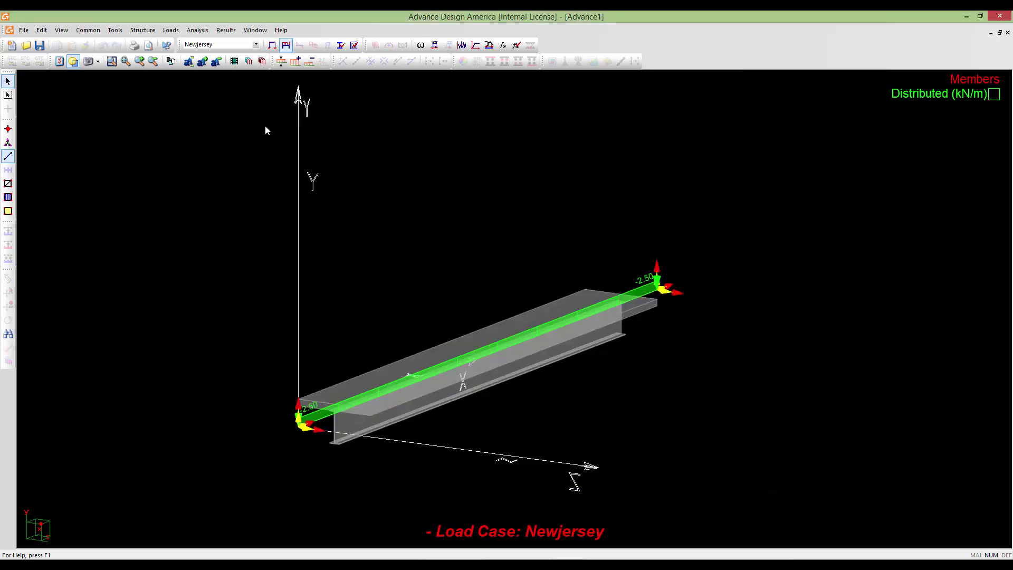
Review the load cases and stages assigned in the load combination definitions, then close them.
{"action": "left_click", "coordinate": [170, 30]}
{"action": "mouse_move", "coordinate": [194, 60]}
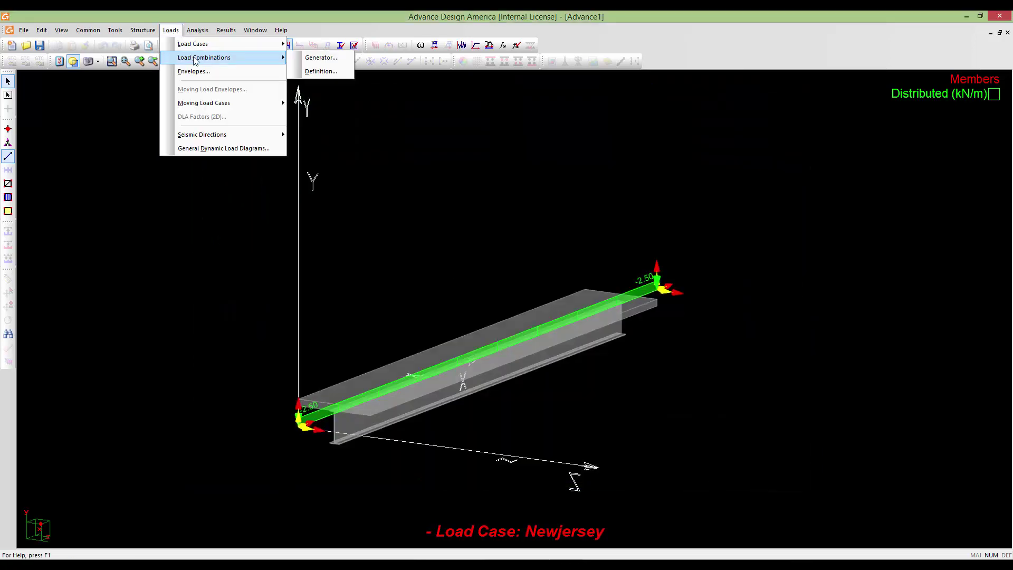
{"action": "left_click", "coordinate": [317, 70]}
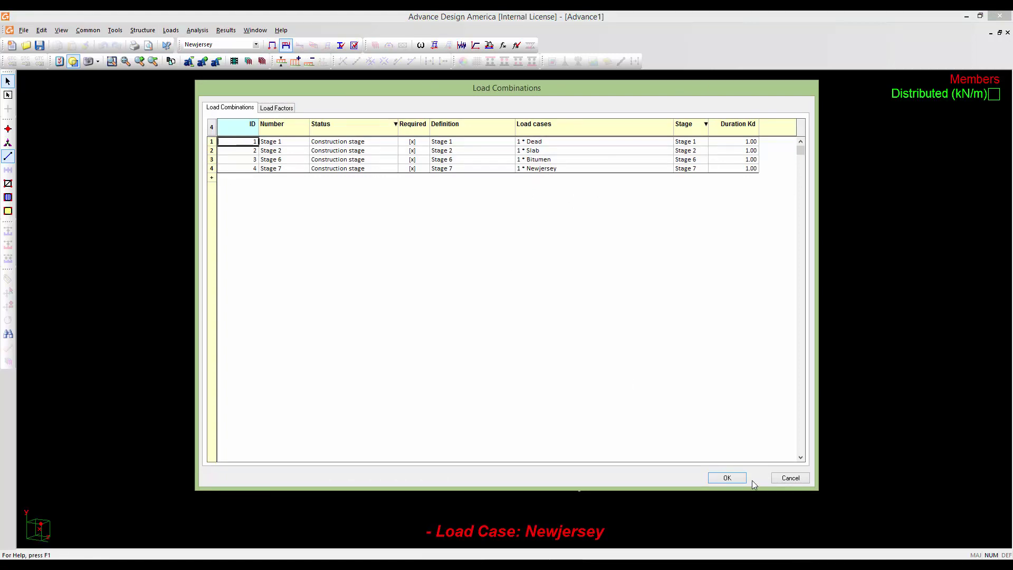
{"action": "left_click", "coordinate": [734, 480]}
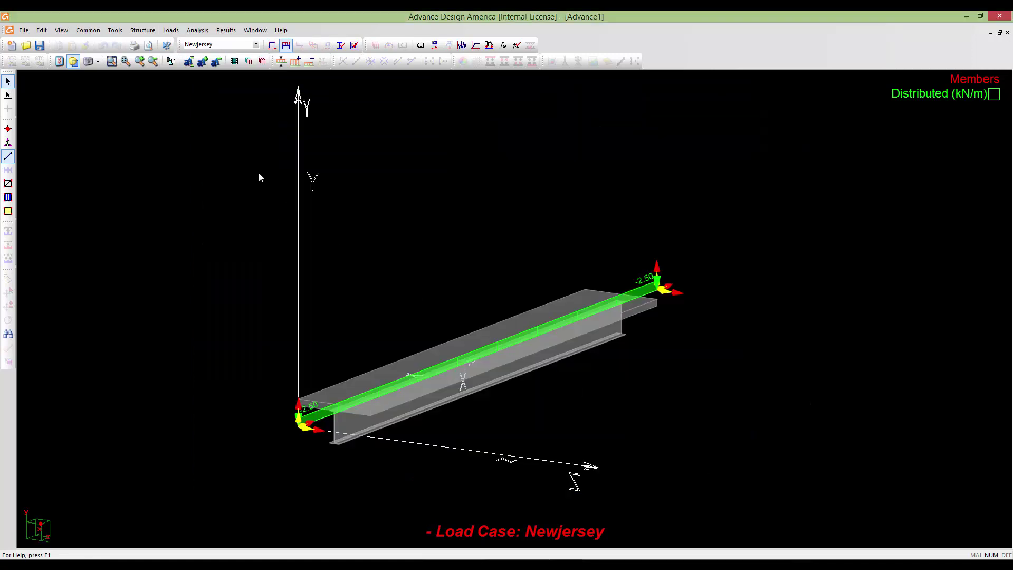
Start the load combination generator with the CAN/CSA-S6-00/06 (Canada) code and proceed to its specific options.
{"action": "left_click", "coordinate": [168, 32]}
{"action": "mouse_move", "coordinate": [189, 61]}
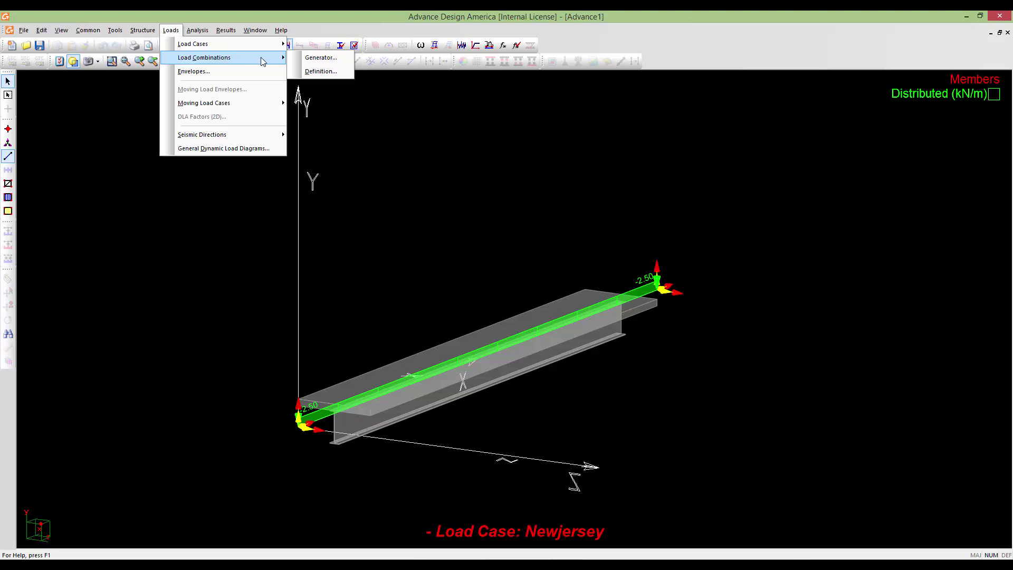
{"action": "left_click", "coordinate": [314, 60]}
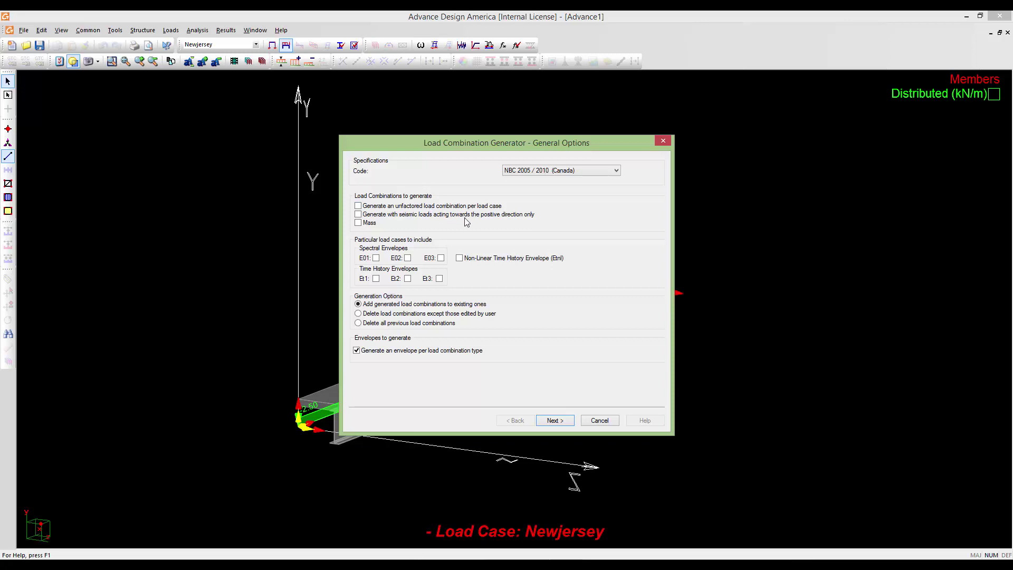
{"action": "left_click", "coordinate": [584, 172]}
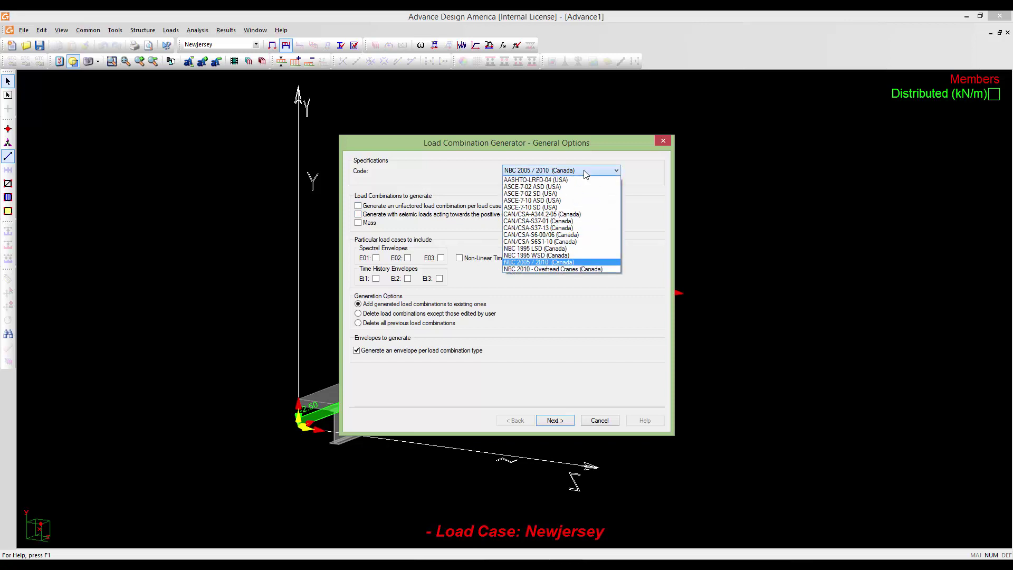
{"action": "left_click", "coordinate": [579, 237]}
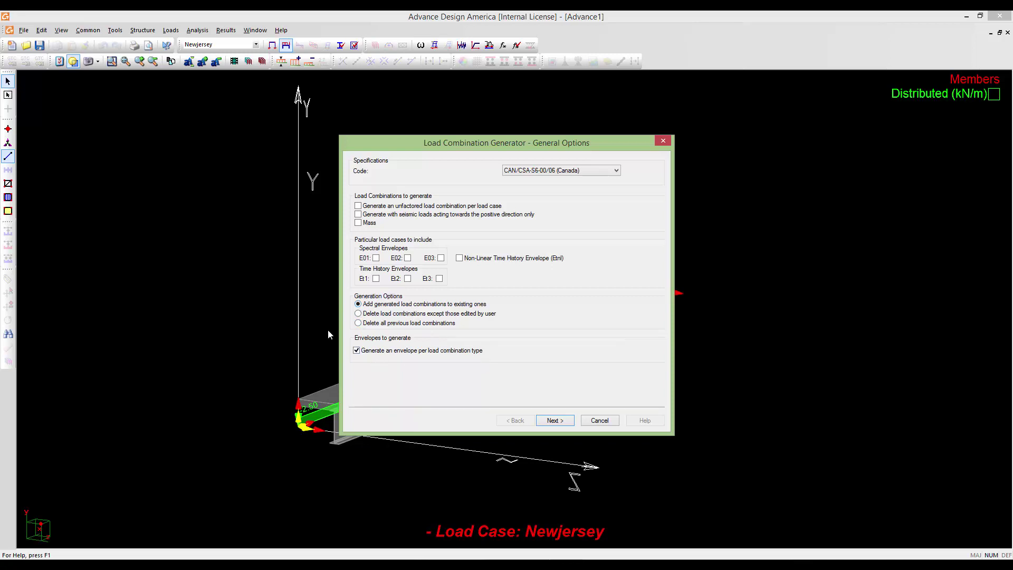
{"action": "left_click", "coordinate": [549, 421]}
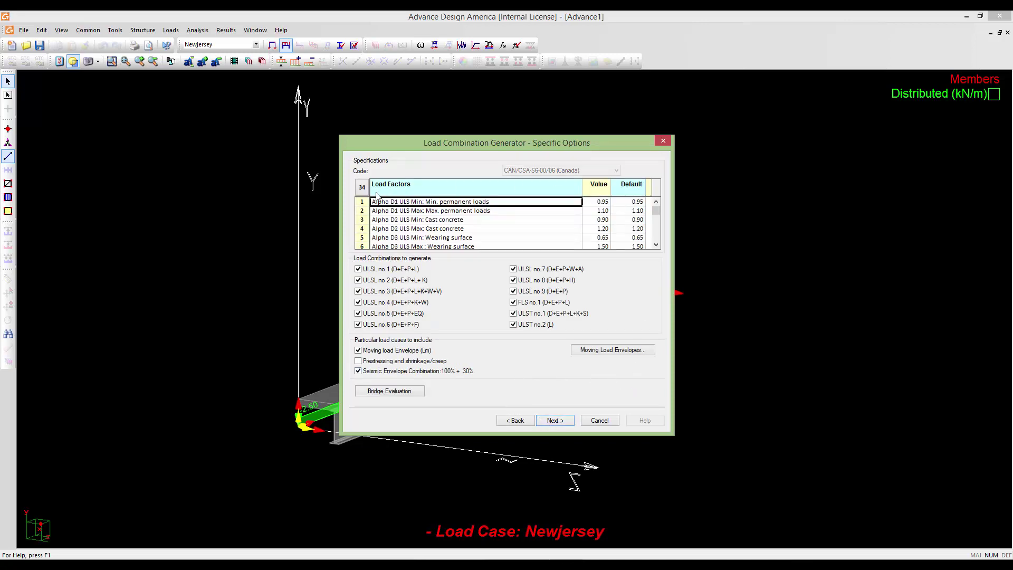
Review the load factors, exclude the moving load envelope and seismic envelope combination, and proceed to the combination selections.
{"action": "scroll", "coordinate": [485, 225], "scroll_direction": "down", "scroll_amount": 4}
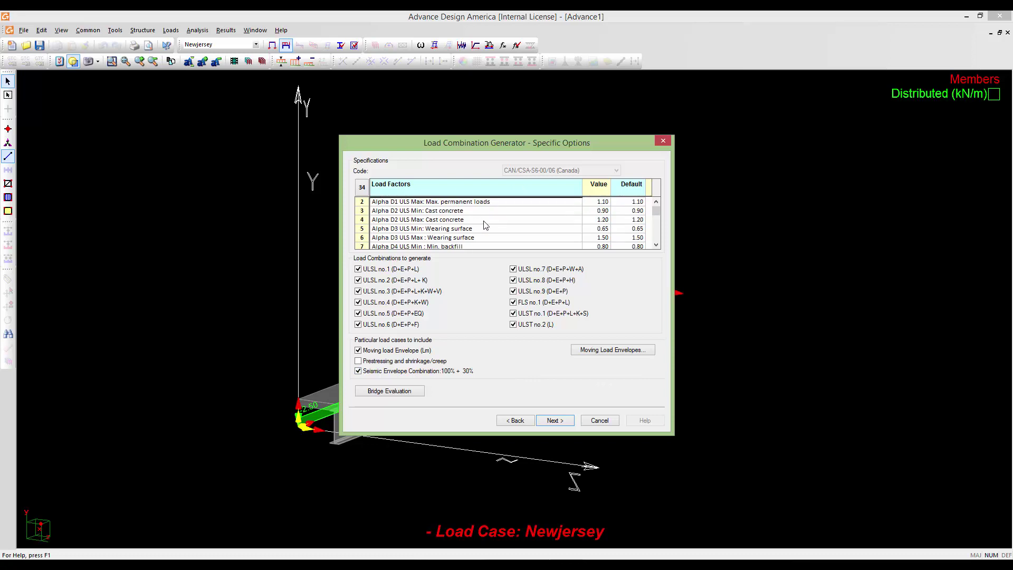
{"action": "scroll", "coordinate": [485, 225], "scroll_direction": "down", "scroll_amount": 6}
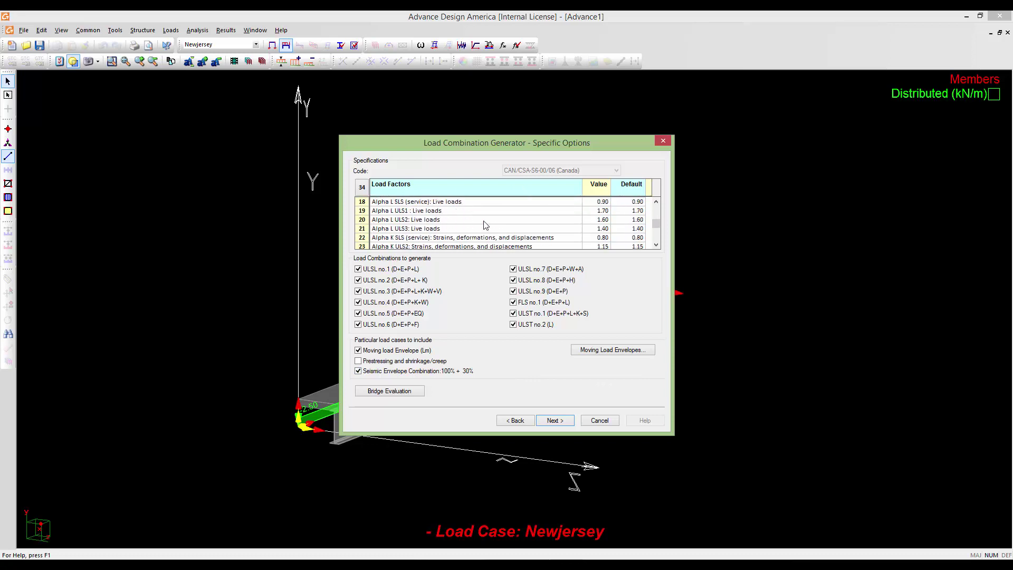
{"action": "scroll", "coordinate": [485, 225], "scroll_direction": "up", "scroll_amount": 7}
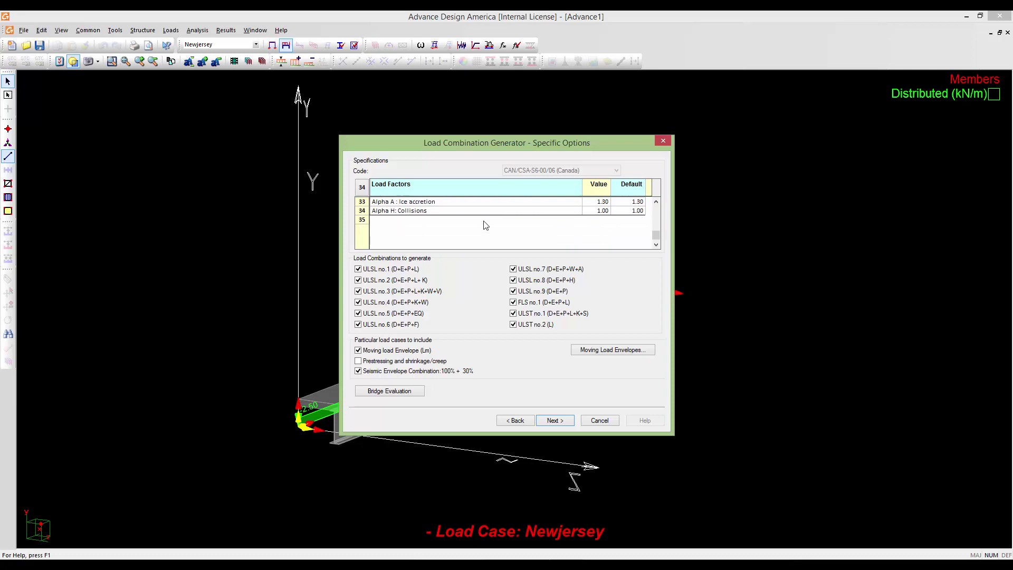
{"action": "scroll", "coordinate": [486, 226], "scroll_direction": "up", "scroll_amount": 3}
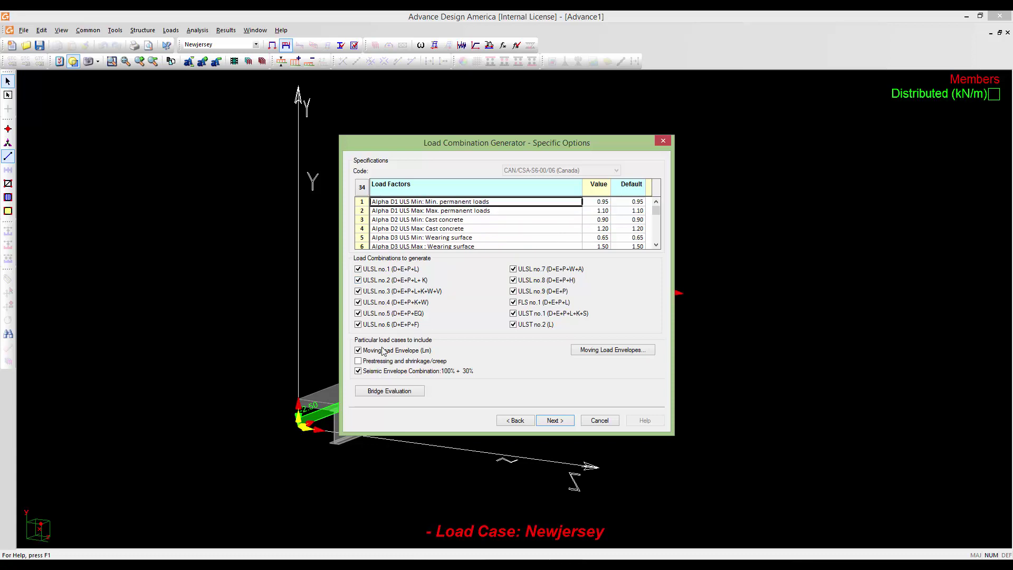
{"action": "left_click", "coordinate": [358, 350]}
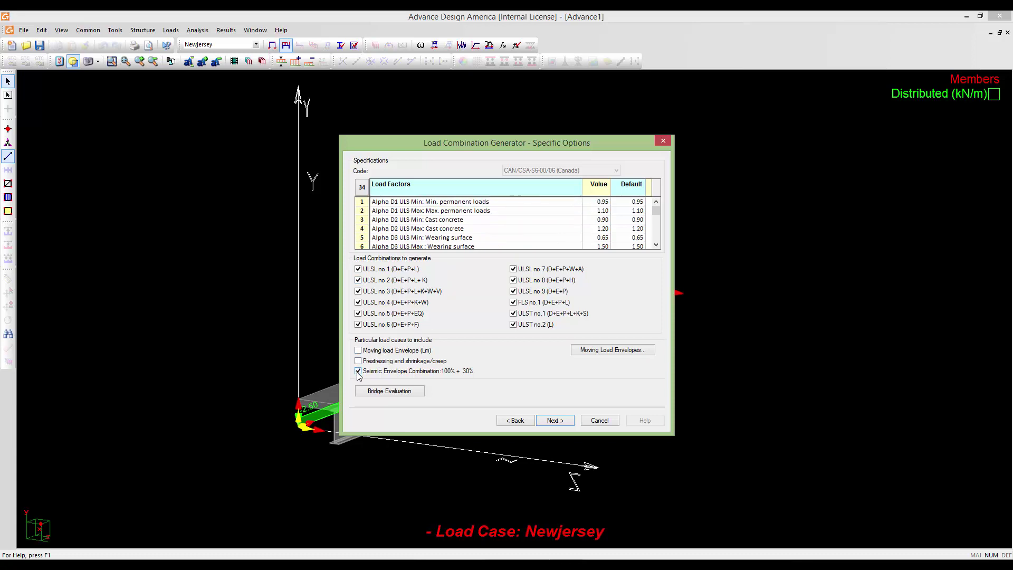
{"action": "left_click", "coordinate": [358, 372]}
{"action": "left_click", "coordinate": [547, 421]}
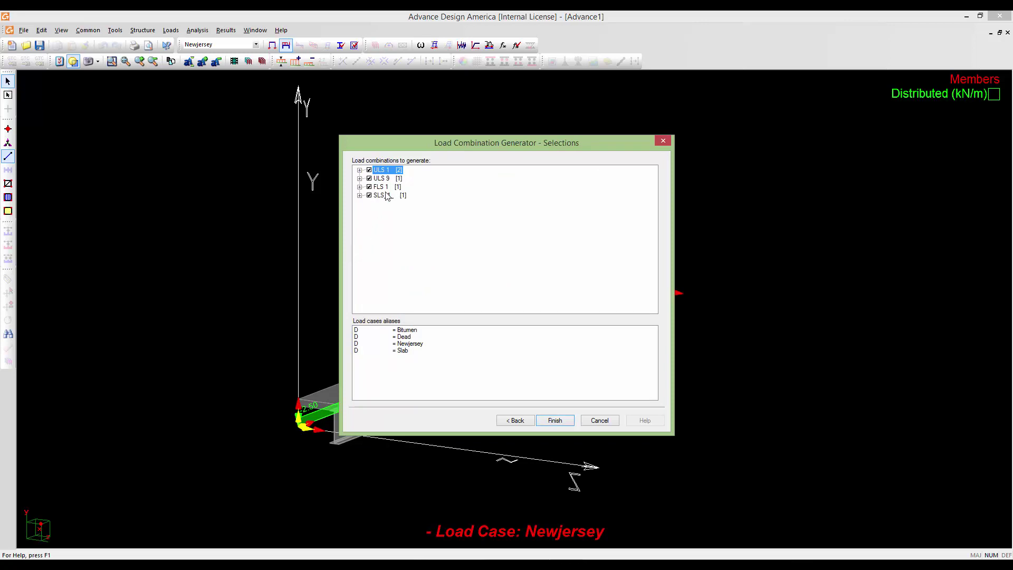
Expand the ULS 1, ULS 9, FLS 1 and SLS_1_ groups to check their factors, and generate all the selected combinations.
{"action": "left_click", "coordinate": [359, 170]}
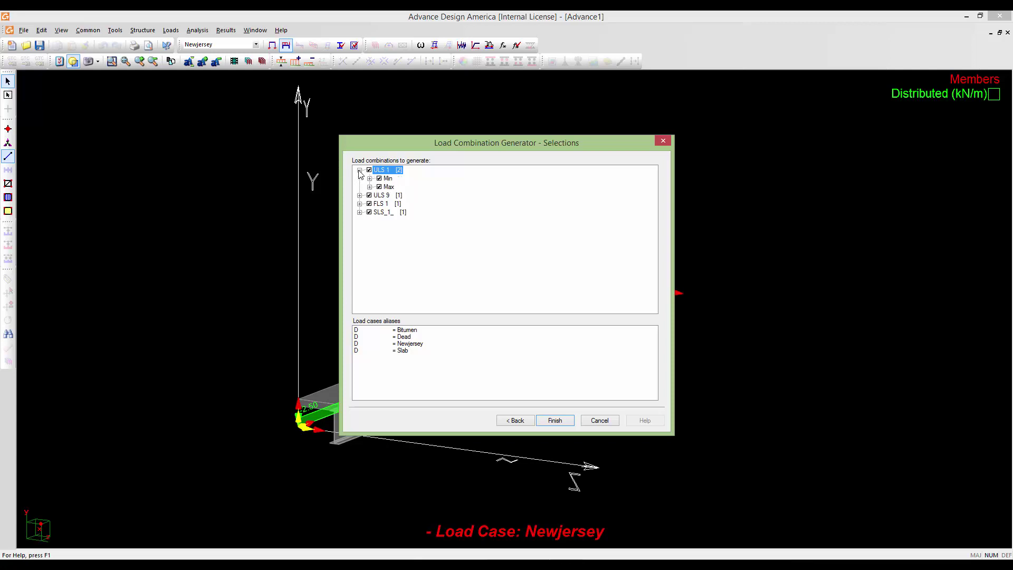
{"action": "left_click", "coordinate": [370, 178]}
{"action": "left_click", "coordinate": [369, 195]}
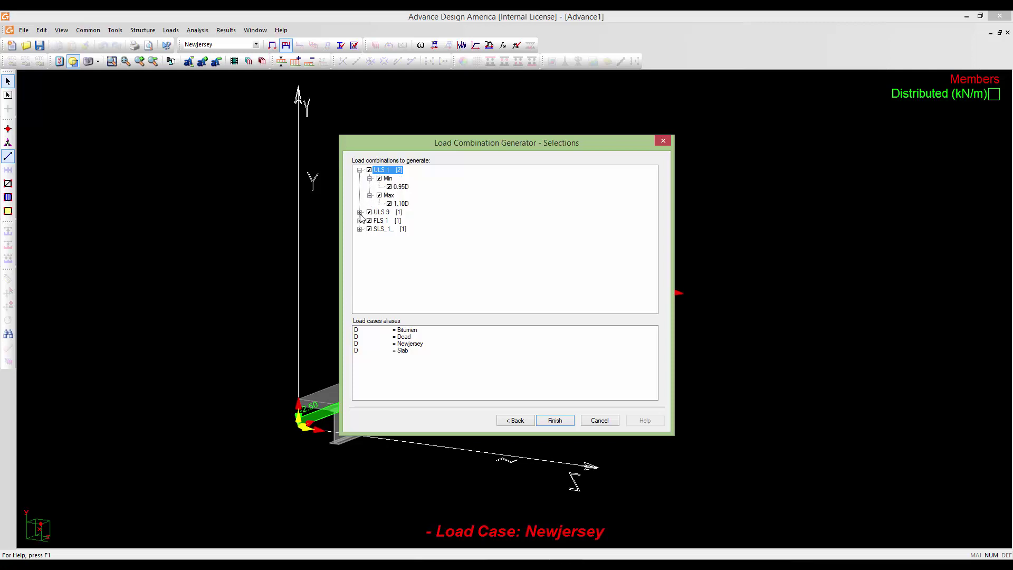
{"action": "left_click", "coordinate": [359, 212]}
{"action": "left_click", "coordinate": [370, 221]}
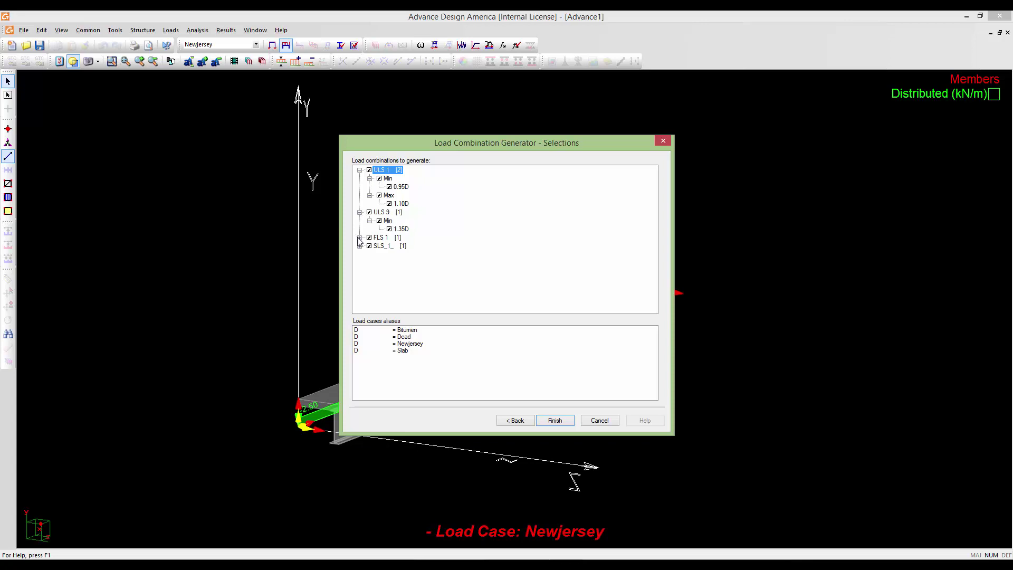
{"action": "left_click", "coordinate": [360, 237]}
{"action": "left_click", "coordinate": [360, 254]}
{"action": "left_click", "coordinate": [550, 422]}
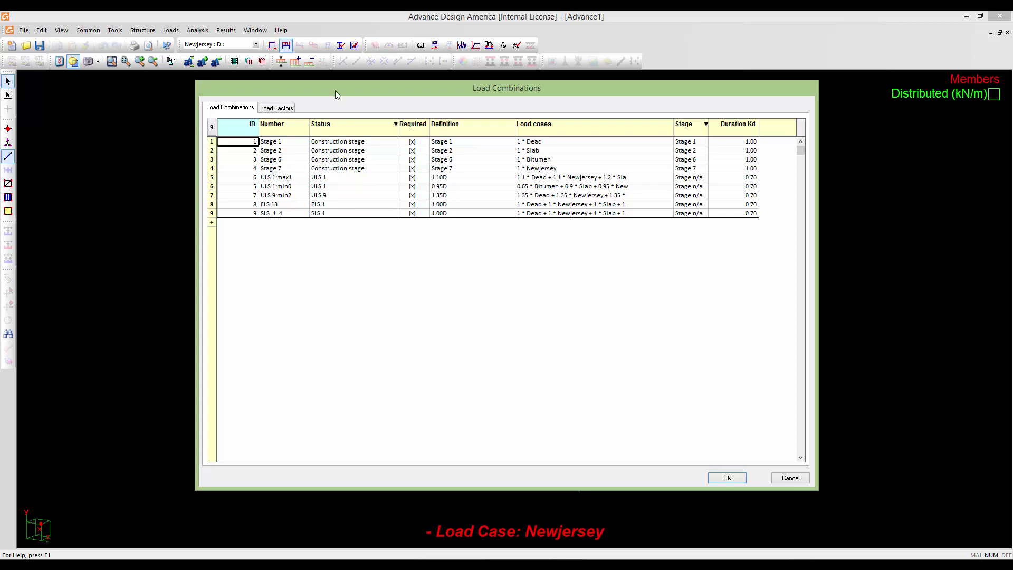
{"action": "left_click_drag", "start_coordinate": [340, 91], "coordinate": [320, 112]}
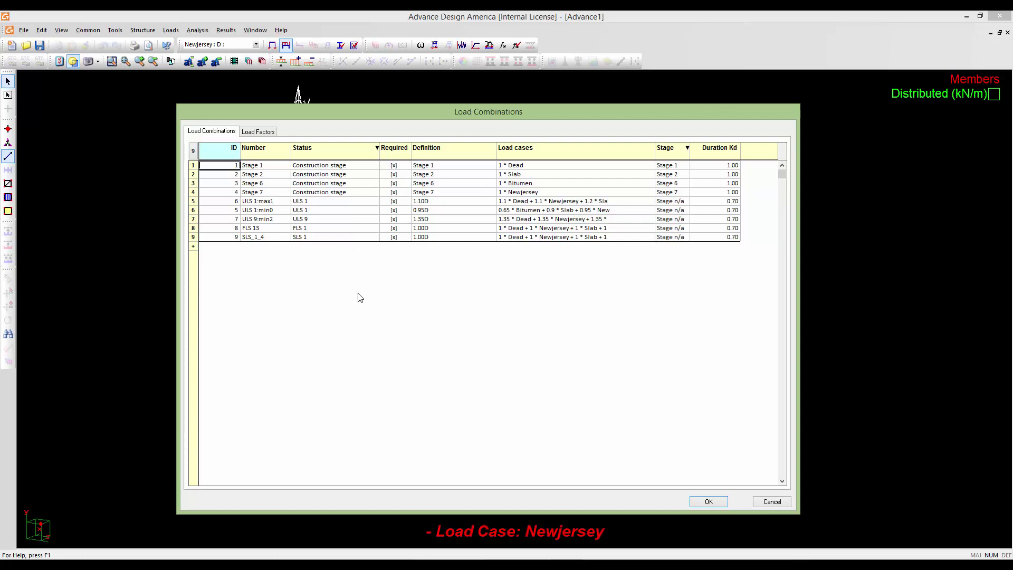
{"action": "left_click_drag", "start_coordinate": [309, 115], "coordinate": [322, 112]}
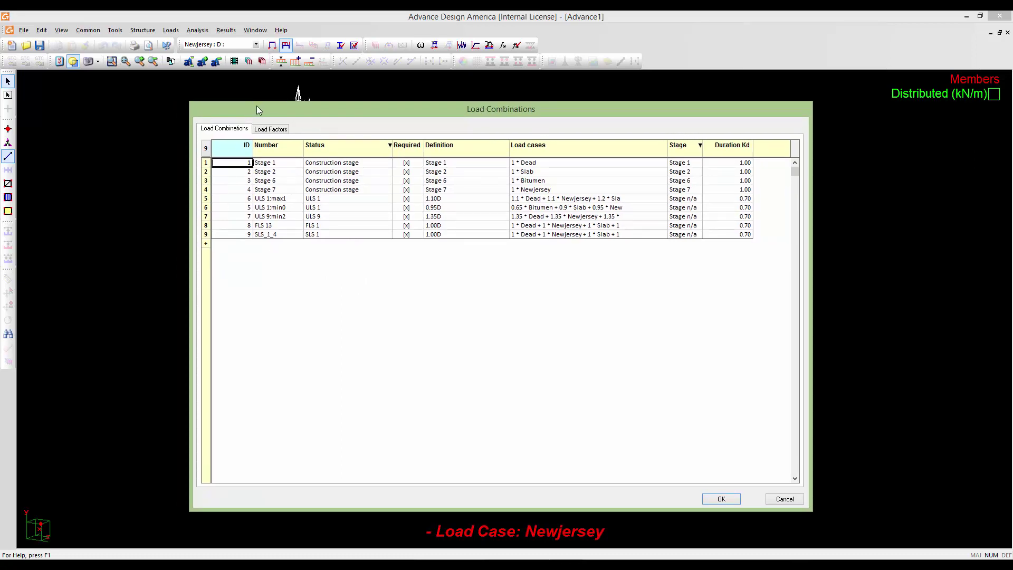
{"action": "left_click_drag", "start_coordinate": [258, 110], "coordinate": [238, 108]}
{"action": "left_click_drag", "start_coordinate": [449, 109], "coordinate": [461, 109]}
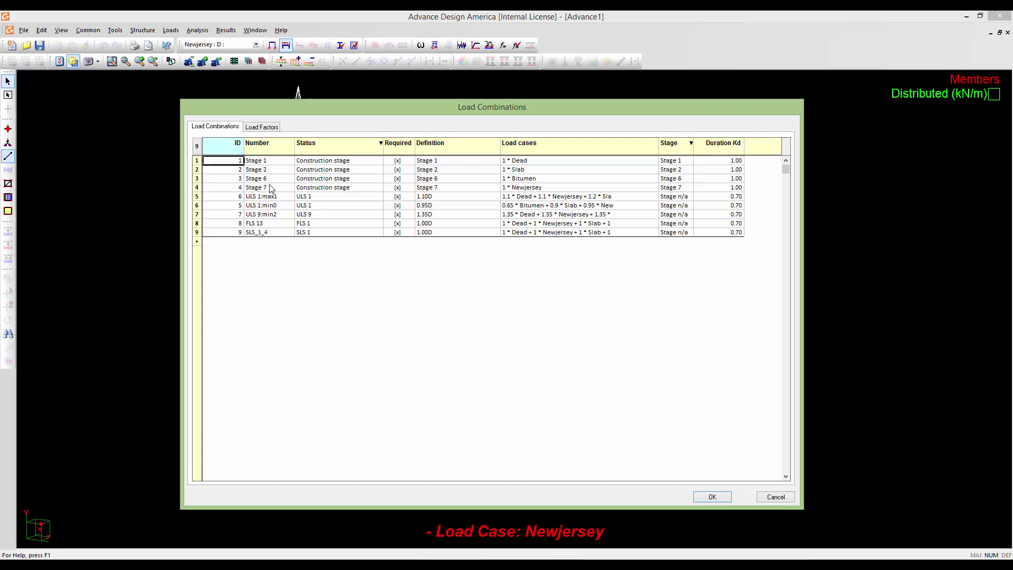
Copy the Stage 1, Stage 2, Stage 6 and Stage 7 construction-stage combinations and paste them as new rows at the end of the list.
{"action": "left_click", "coordinate": [196, 161]}
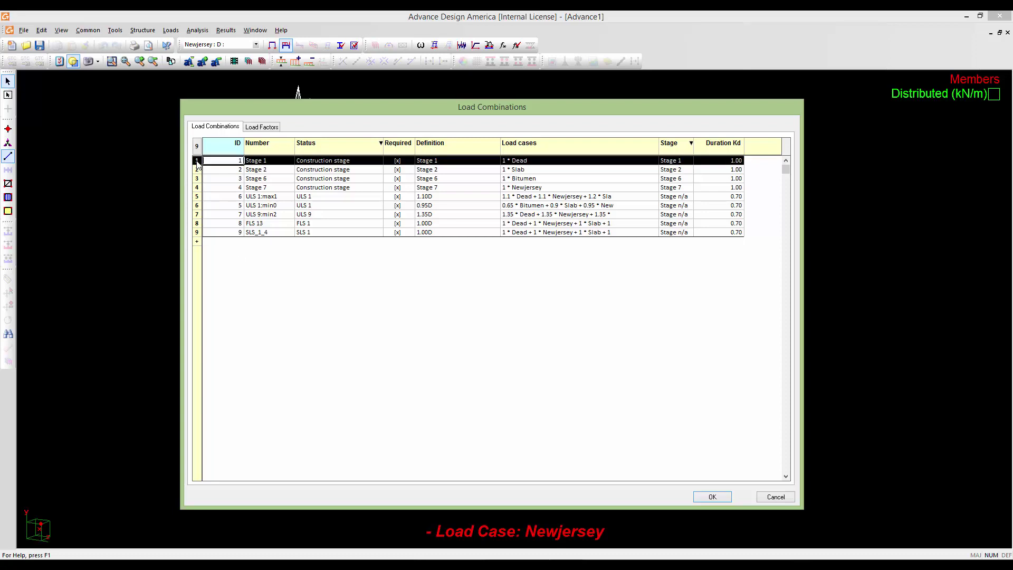
{"action": "left_click", "coordinate": [197, 170]}
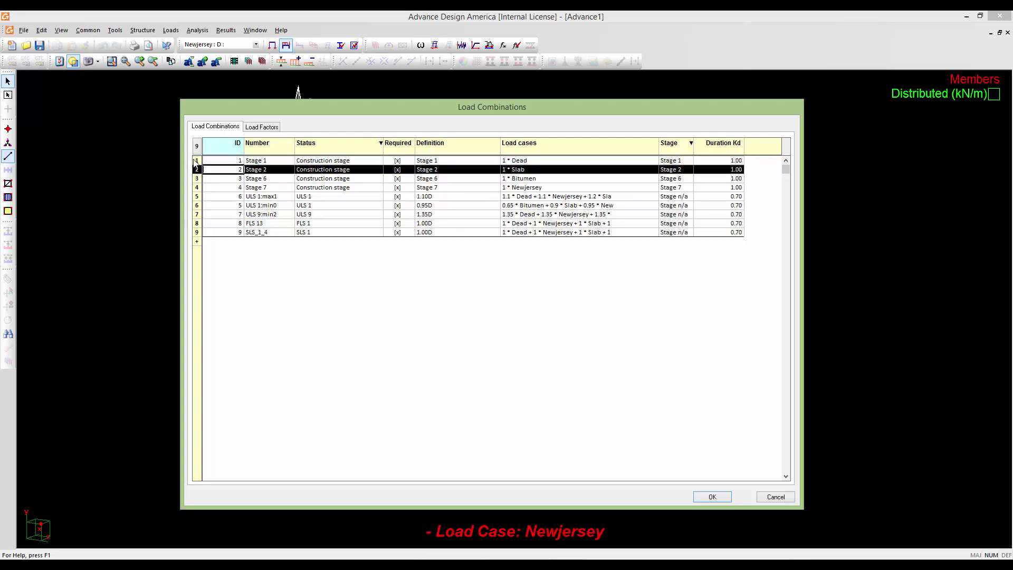
{"action": "left_click", "coordinate": [197, 161]}
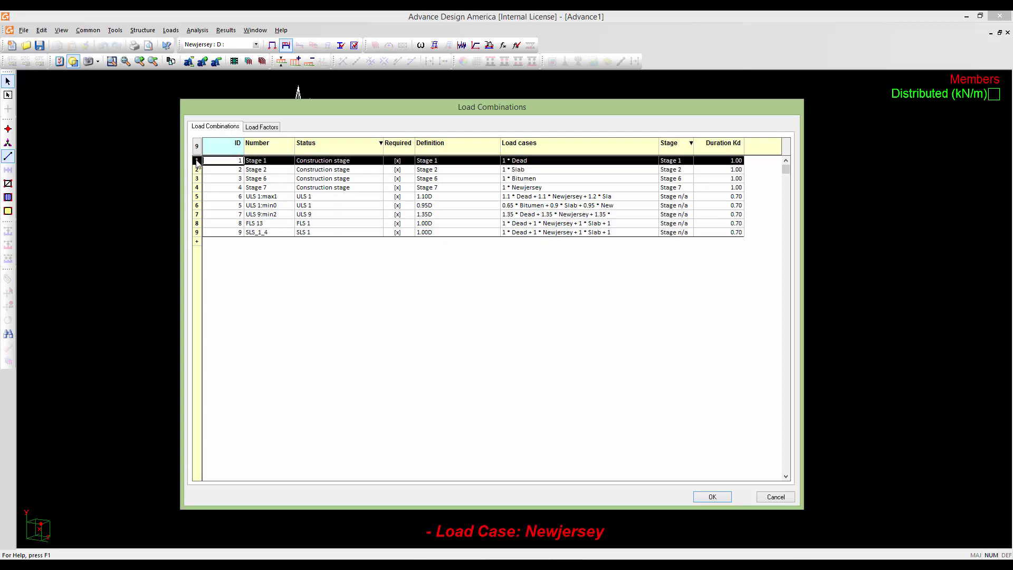
{"action": "left_click_drag", "start_coordinate": [196, 163], "coordinate": [199, 189]}
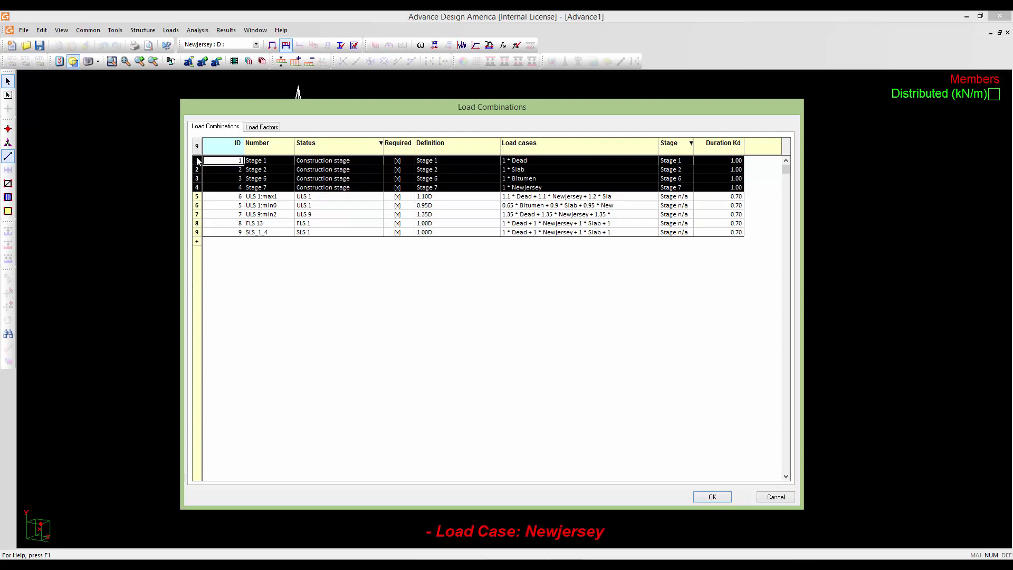
{"action": "left_click", "coordinate": [197, 161]}
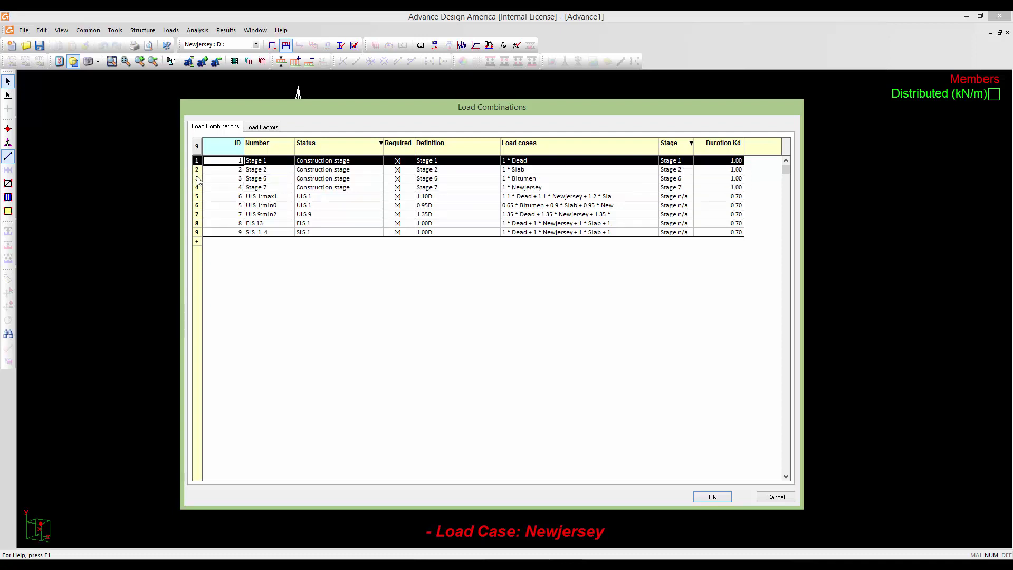
{"action": "left_click_drag", "start_coordinate": [197, 162], "coordinate": [197, 188]}
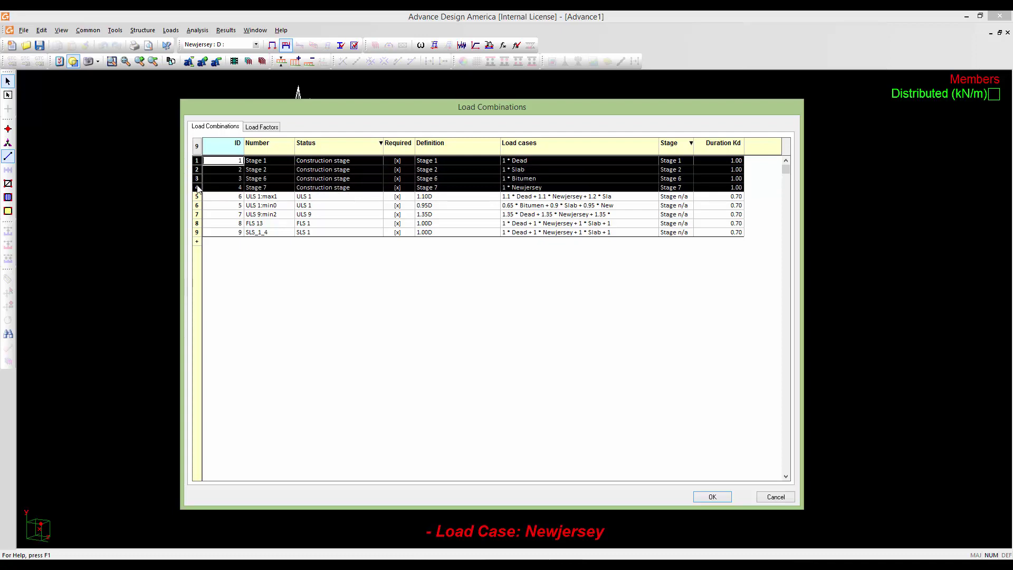
{"action": "right_click", "coordinate": [444, 170]}
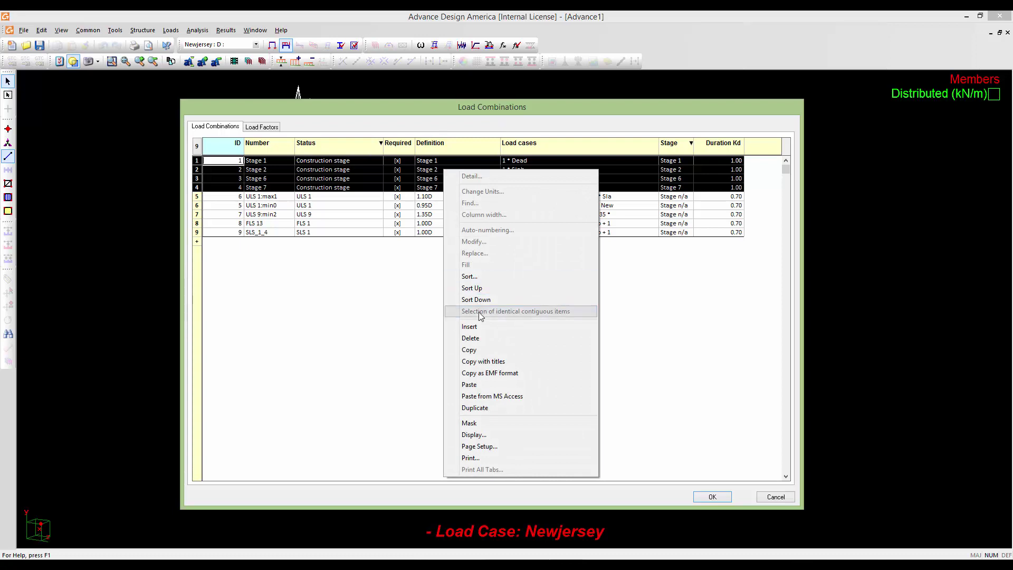
{"action": "left_click", "coordinate": [475, 351]}
{"action": "left_click", "coordinate": [199, 241]}
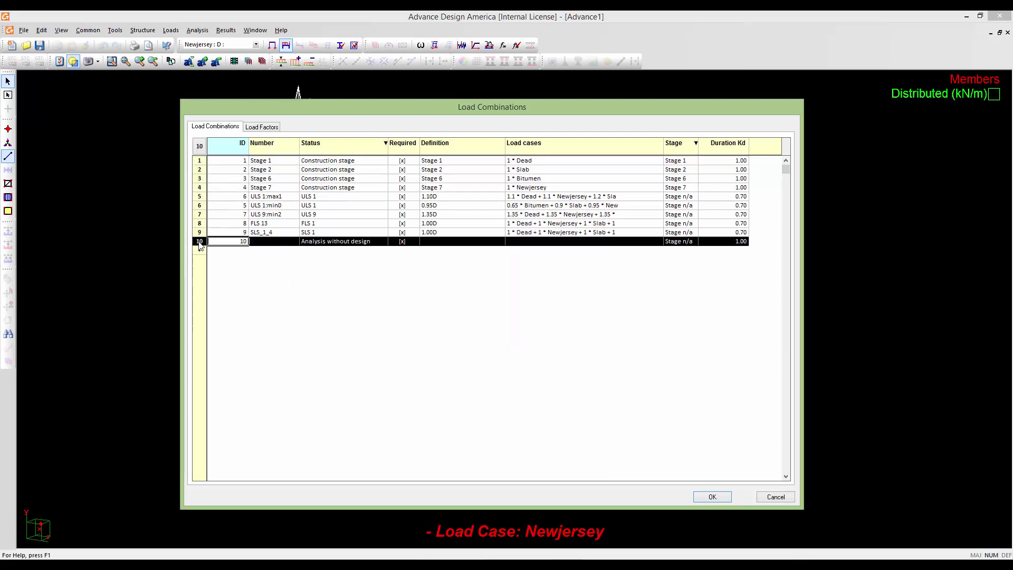
{"action": "right_click", "coordinate": [269, 243]}
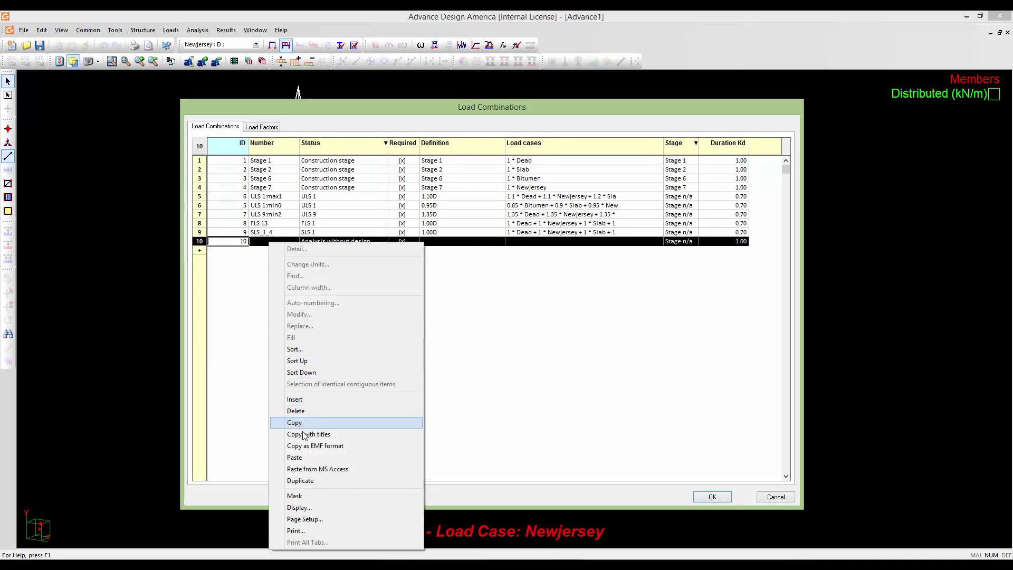
{"action": "left_click", "coordinate": [303, 457]}
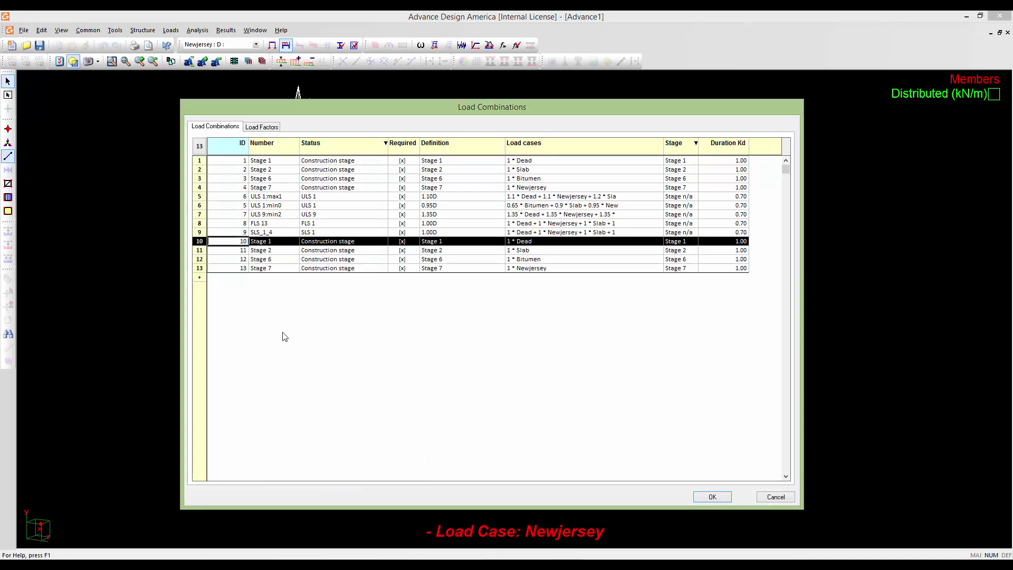
Rename the copied Stage 1 combination to Stage 1_Design and set its status to Ultimate from the Without code group.
{"action": "left_click", "coordinate": [275, 242]}
{"action": "left_click", "coordinate": [275, 242]}
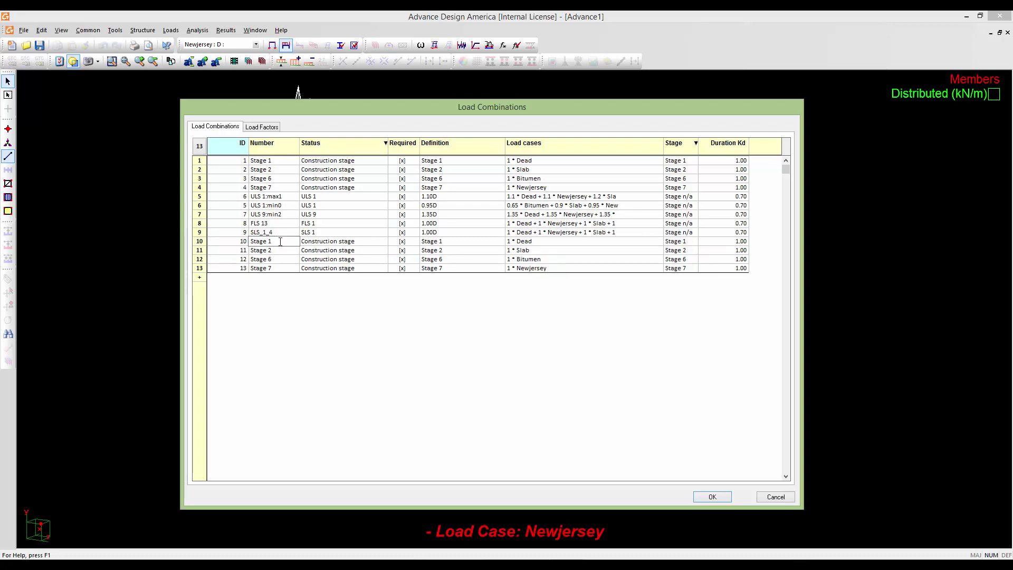
{"action": "type", "text": "_Design"}
{"action": "left_click", "coordinate": [348, 241]}
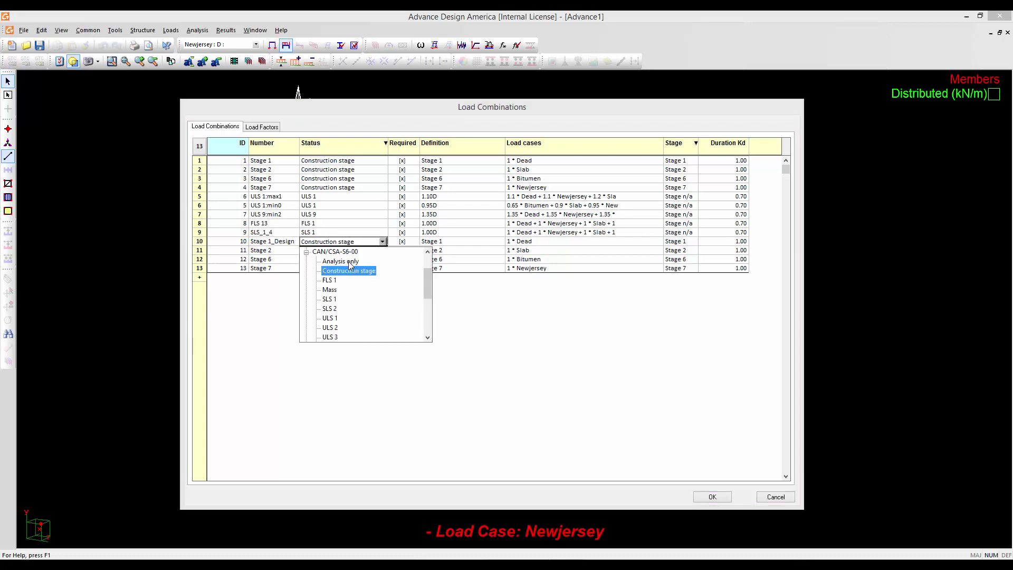
{"action": "left_click_drag", "start_coordinate": [425, 282], "coordinate": [422, 320]}
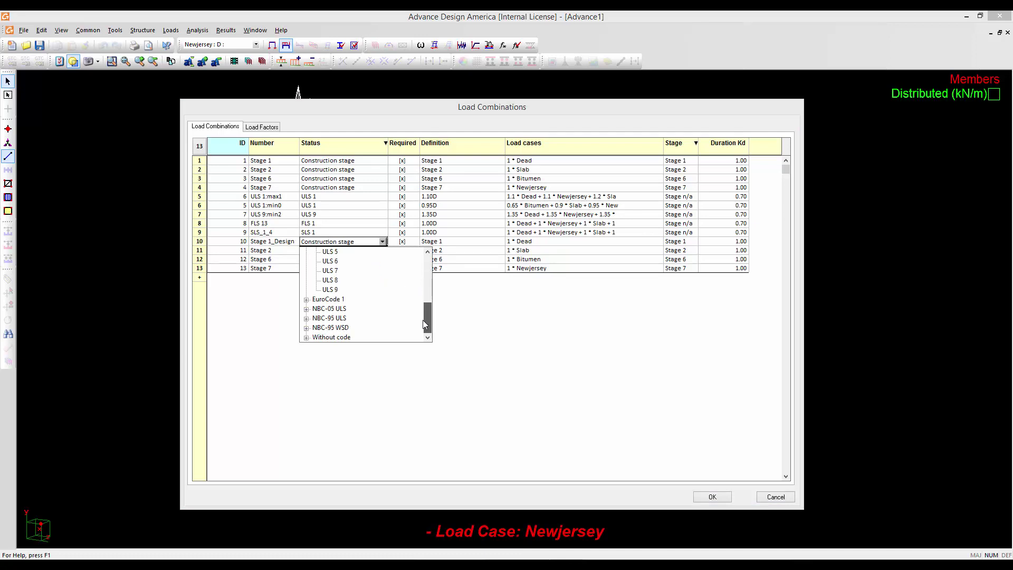
{"action": "left_click", "coordinate": [306, 338]}
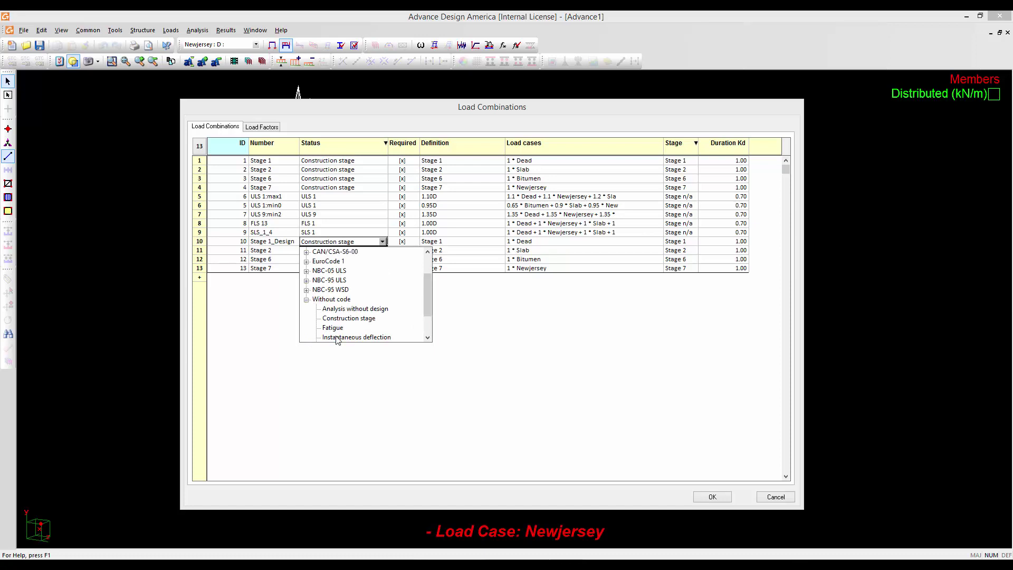
{"action": "left_click", "coordinate": [336, 338]}
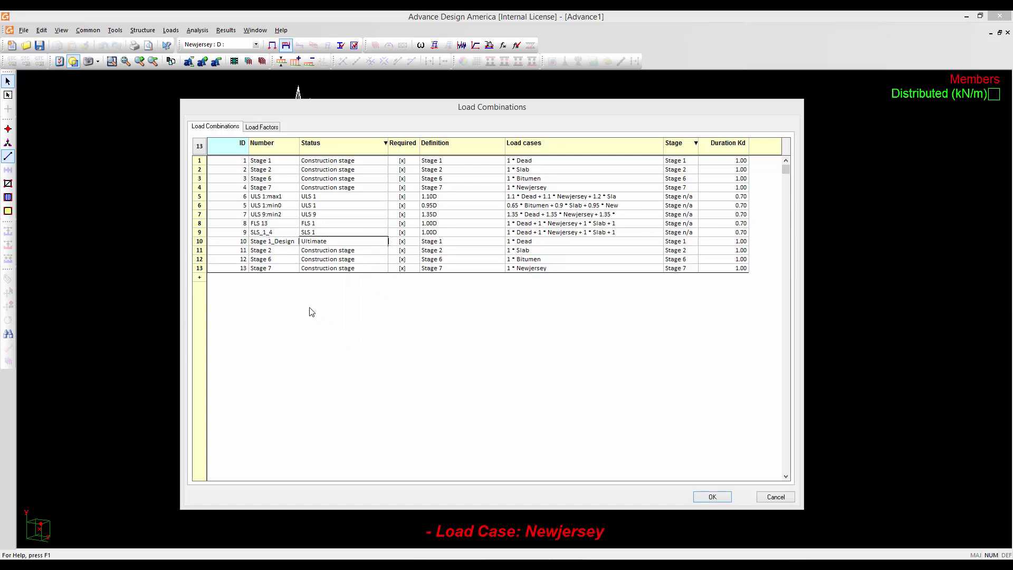
Rename the copied Stage 2 combination to Stage 2_Design and set its status to Ultimate from the Without code group.
{"action": "left_click", "coordinate": [277, 250]}
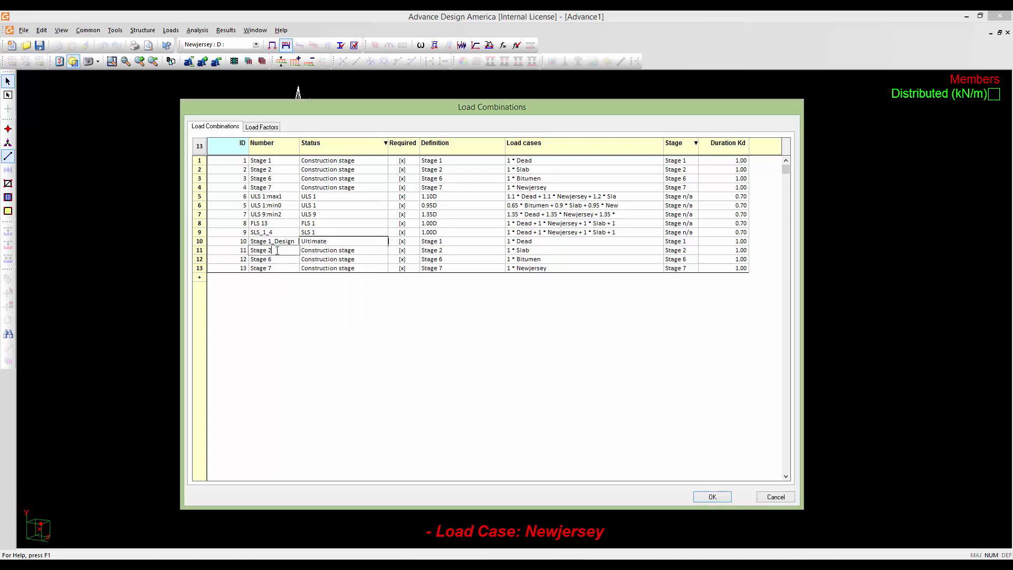
{"action": "type", "text": "_Design"}
{"action": "double_click", "coordinate": [326, 252]}
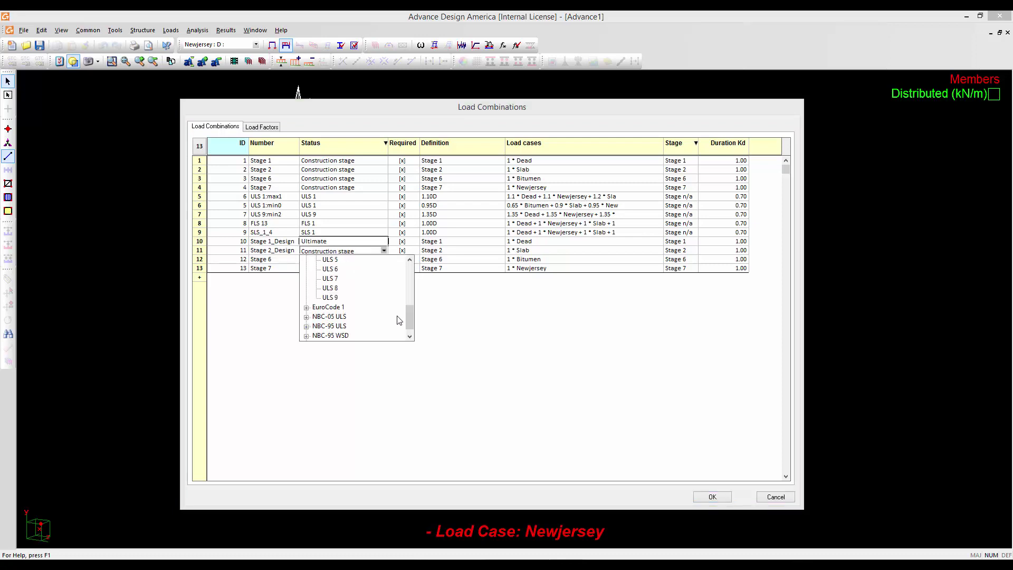
{"action": "left_click_drag", "start_coordinate": [410, 315], "coordinate": [410, 330]}
{"action": "left_click", "coordinate": [306, 335]}
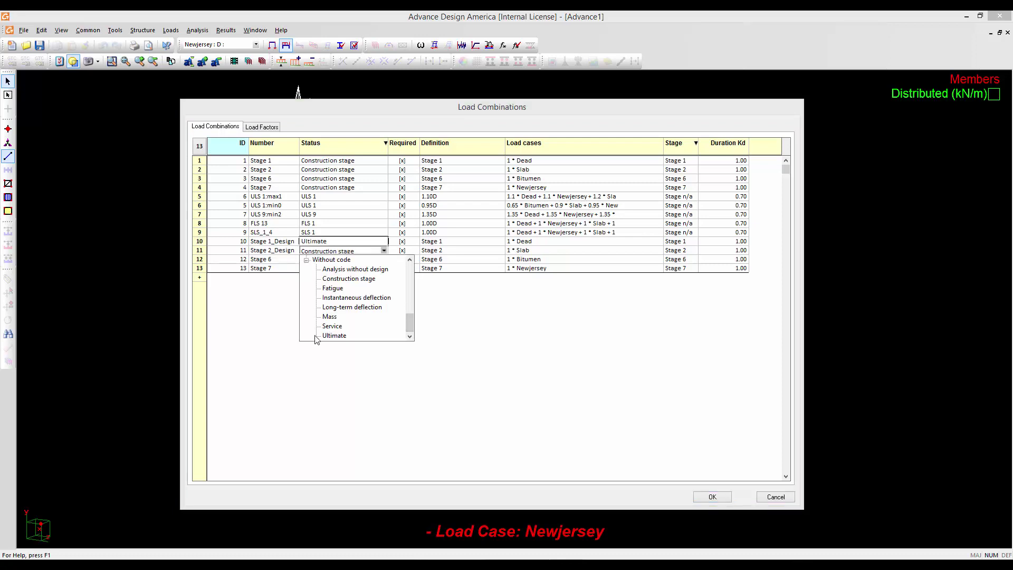
{"action": "left_click", "coordinate": [328, 336]}
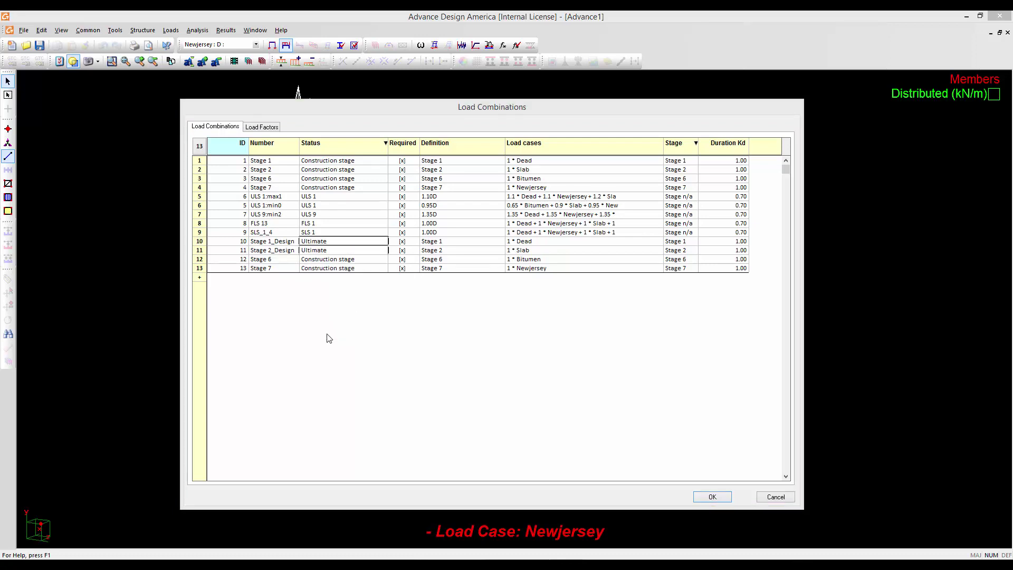
Rename the copied Stage 6 combination to Stage 6_Design and set its status to Ultimate from the Without code group.
{"action": "left_click", "coordinate": [264, 261]}
{"action": "left_click", "coordinate": [275, 260]}
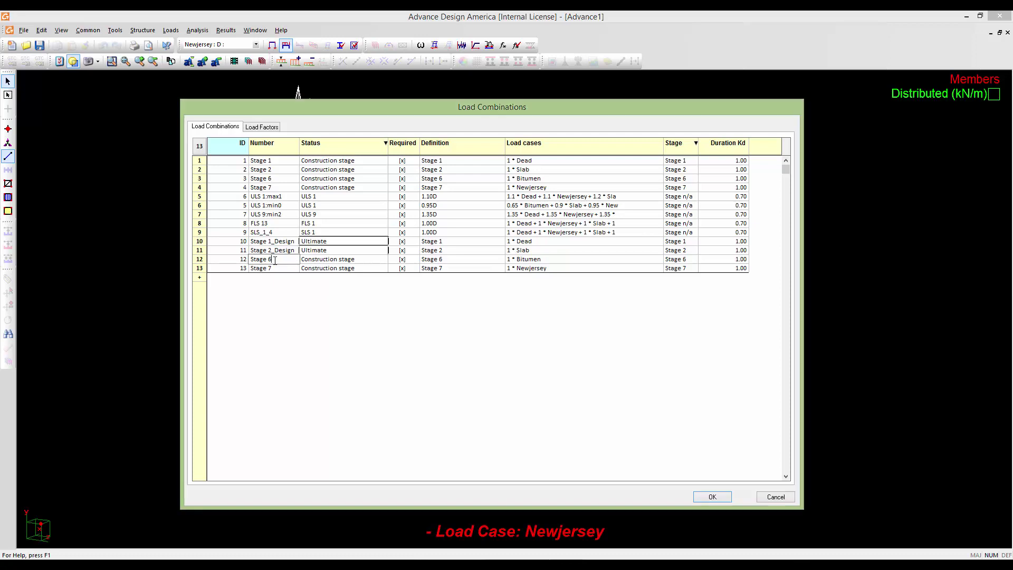
{"action": "type", "text": "_Design"}
{"action": "left_click", "coordinate": [311, 261]}
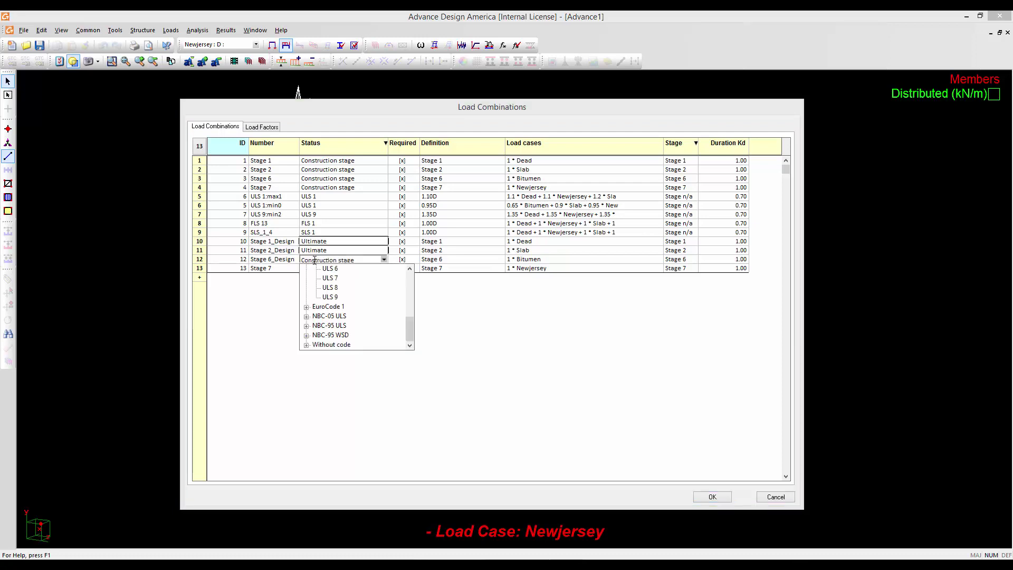
{"action": "left_click", "coordinate": [306, 344]}
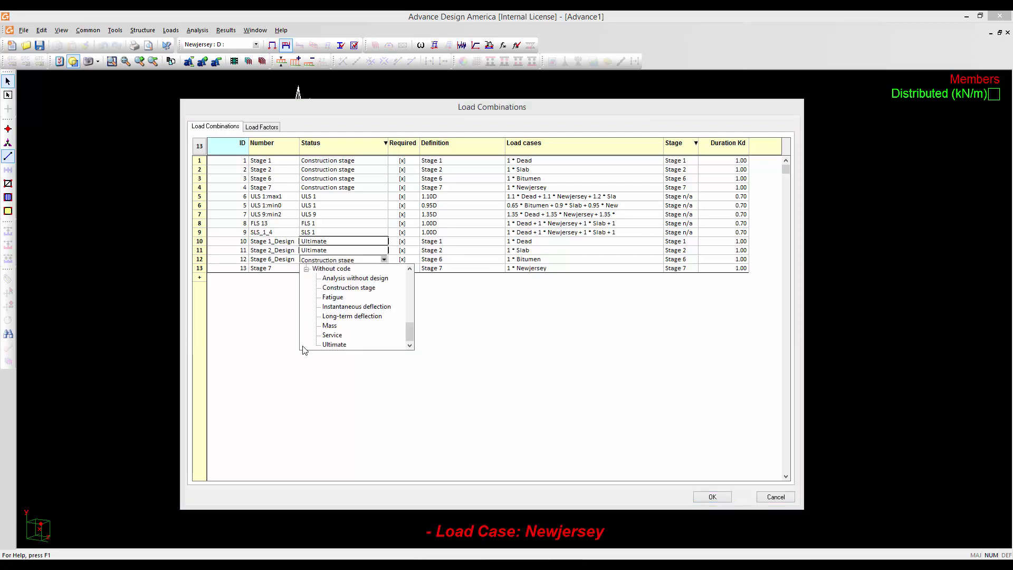
{"action": "left_click", "coordinate": [331, 344]}
Rename the copied Stage 7 combination to Stage 7_Design, set its status to Ultimate from the Without code group, and accept the combination list.
{"action": "left_click", "coordinate": [286, 269]}
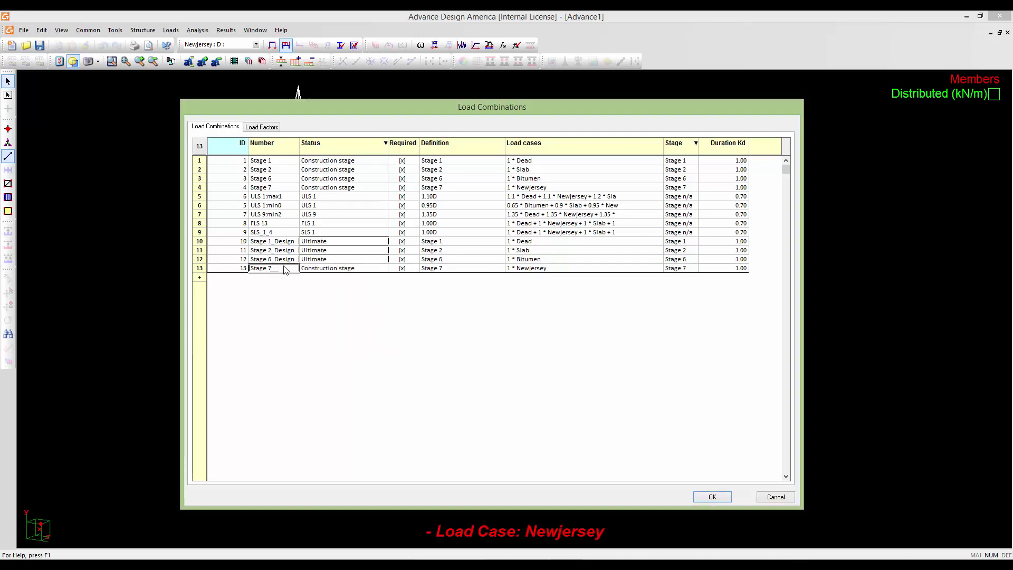
{"action": "left_click_drag", "start_coordinate": [281, 268], "coordinate": [250, 269]}
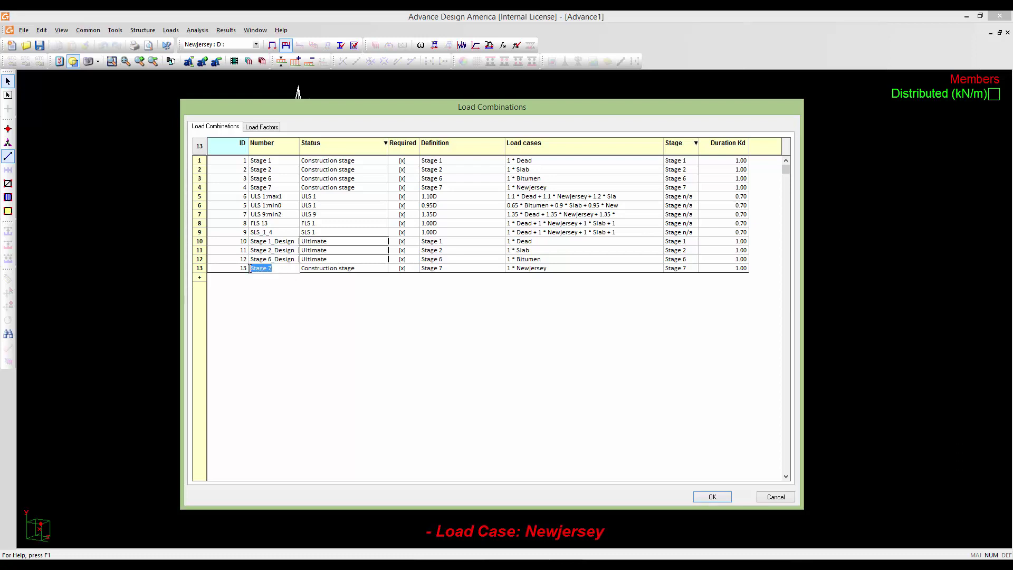
{"action": "left_click", "coordinate": [287, 269]}
{"action": "type", "text": "_Design"}
{"action": "left_click", "coordinate": [319, 269]}
{"action": "left_click", "coordinate": [319, 269]}
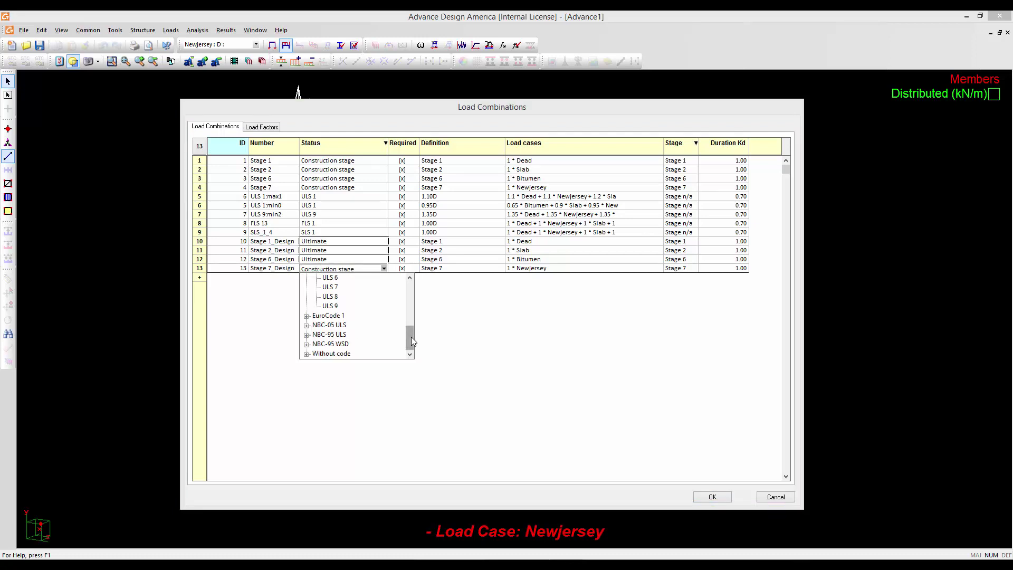
{"action": "left_click", "coordinate": [306, 353]}
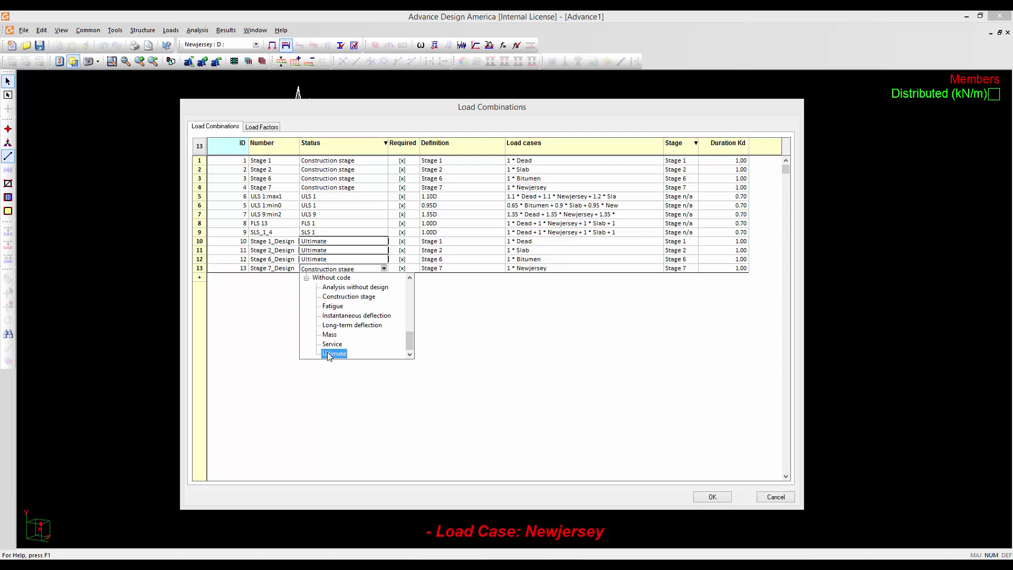
{"action": "left_click", "coordinate": [328, 353]}
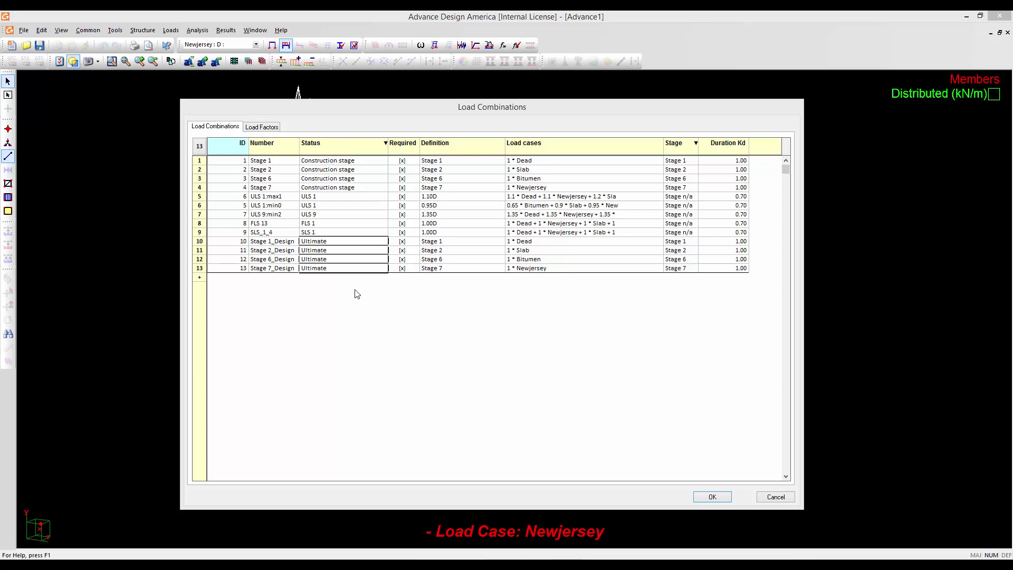
{"action": "left_click", "coordinate": [712, 495]}
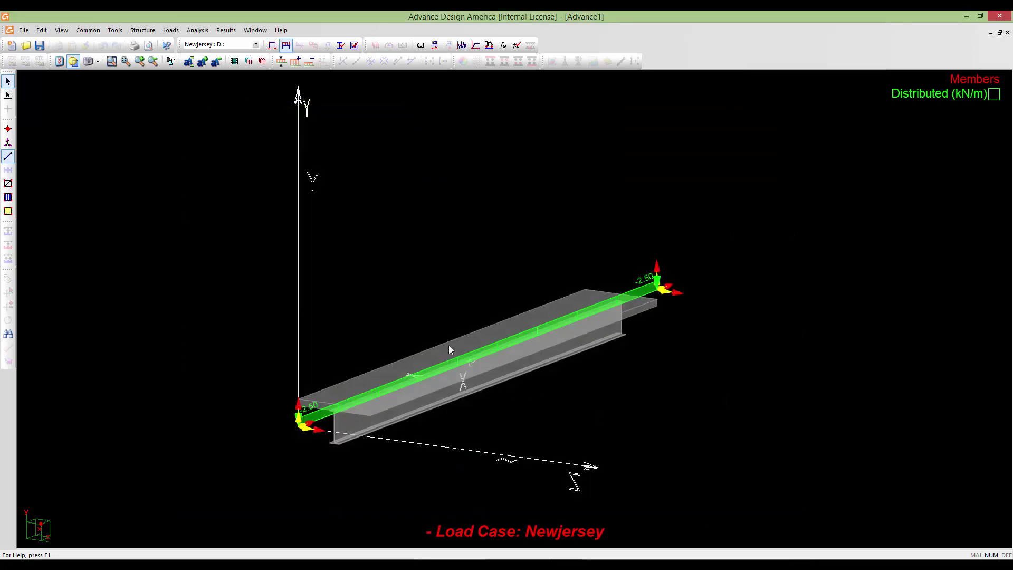
Start the structural design, saving the project, and run the analysis through to completion.
{"action": "scroll", "coordinate": [424, 319], "scroll_direction": "down", "scroll_amount": 1}
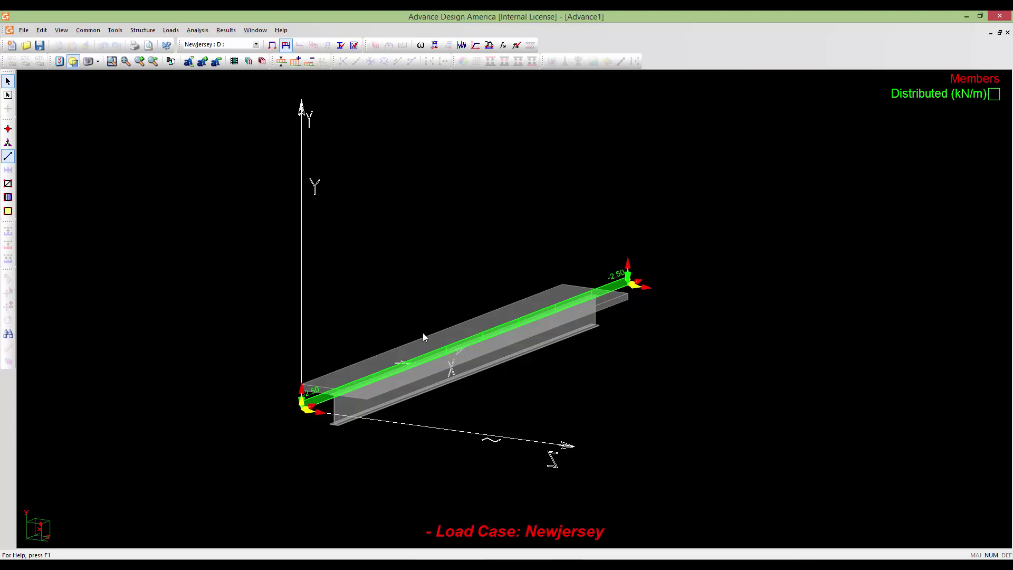
{"action": "left_click", "coordinate": [517, 45]}
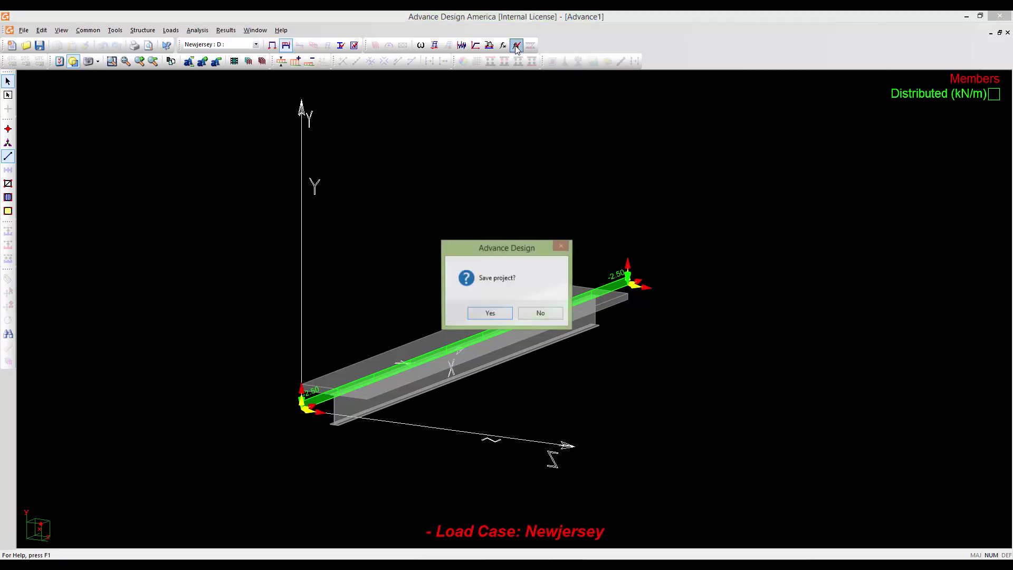
{"action": "left_click", "coordinate": [490, 313]}
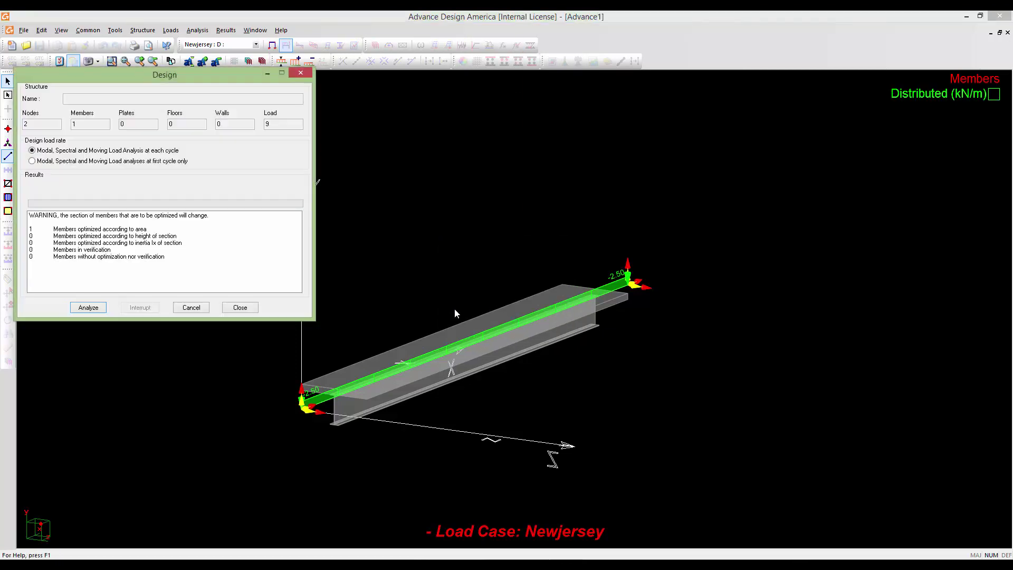
{"action": "left_click", "coordinate": [74, 309]}
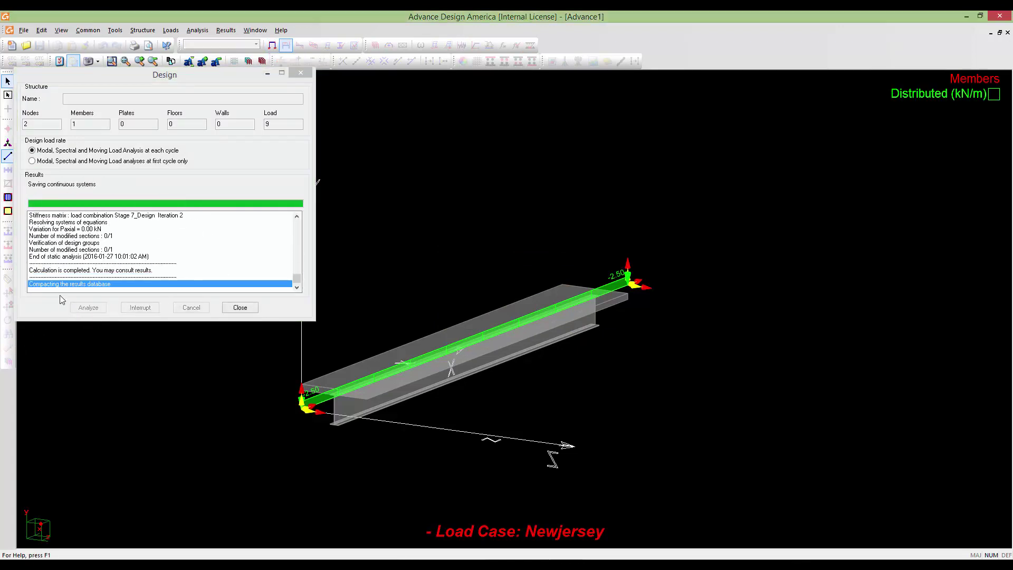
{"action": "left_click", "coordinate": [232, 308]}
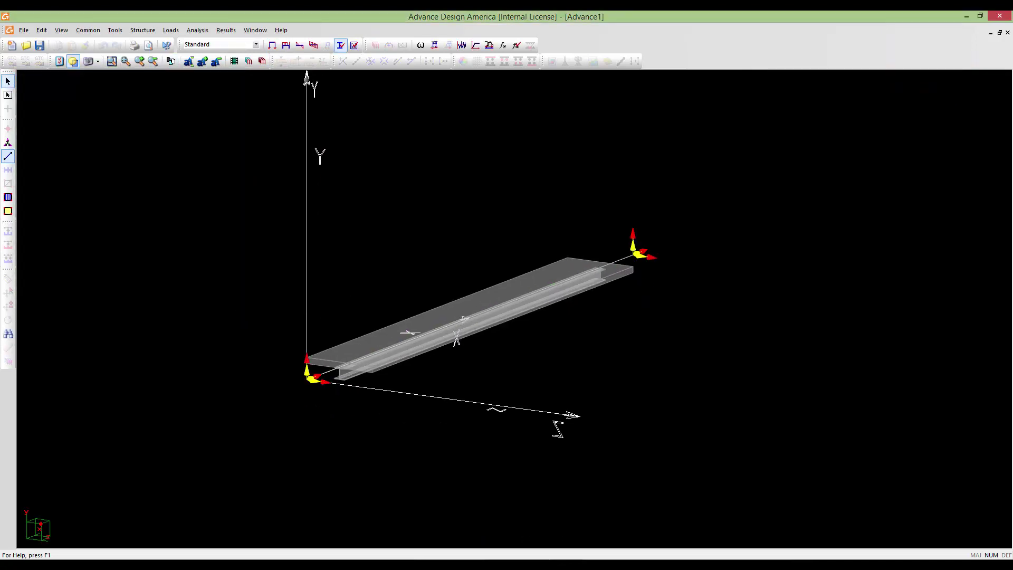
Inspect the optimized girder section at its end and review the load combinations' analysis status in the results summary.
{"action": "scroll", "coordinate": [353, 391], "scroll_direction": "up", "scroll_amount": 2}
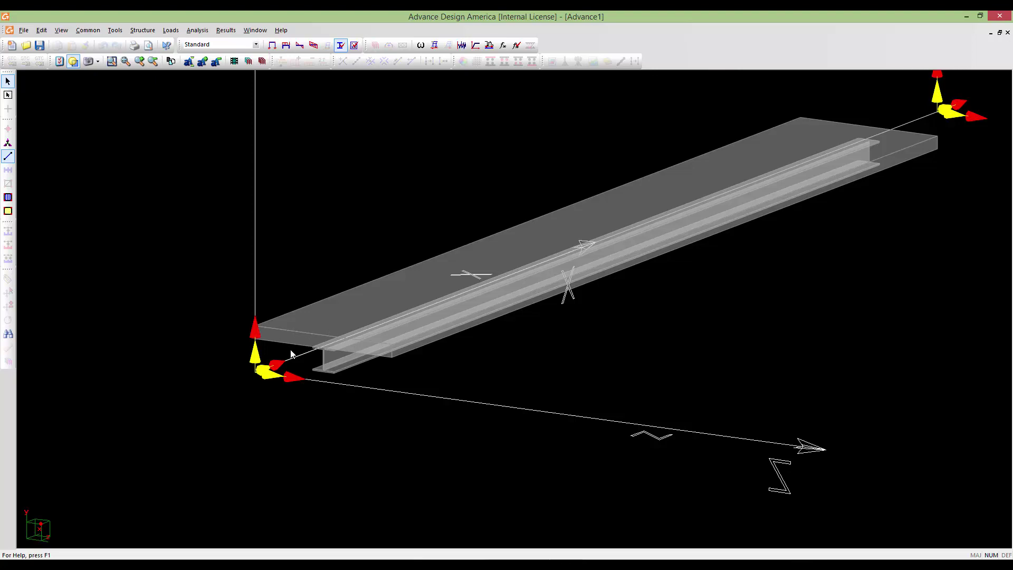
{"action": "scroll", "coordinate": [327, 335], "scroll_direction": "up", "scroll_amount": 1}
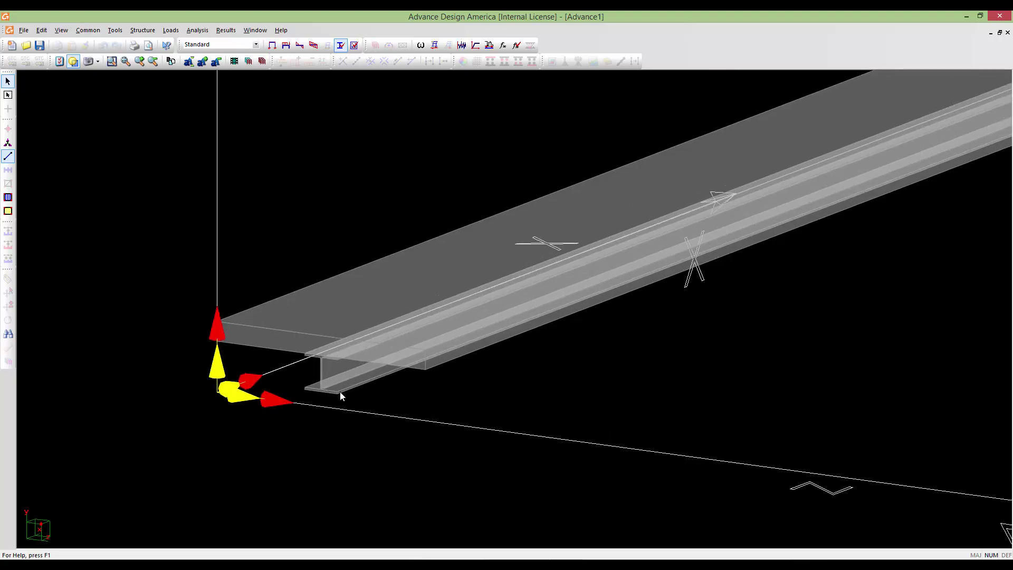
{"action": "scroll", "coordinate": [343, 378], "scroll_direction": "down", "scroll_amount": 2}
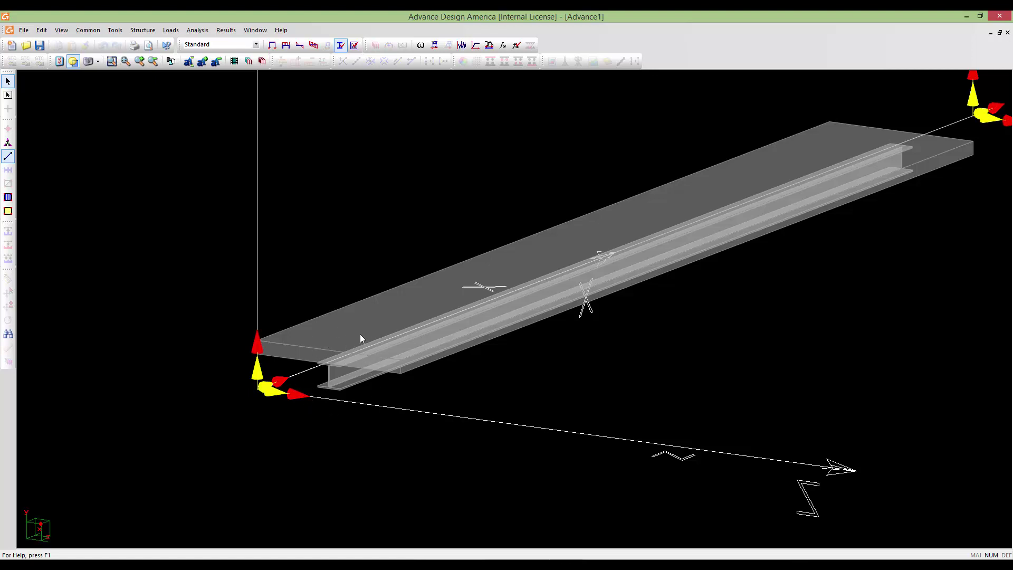
{"action": "scroll", "coordinate": [362, 371], "scroll_direction": "down", "scroll_amount": 2}
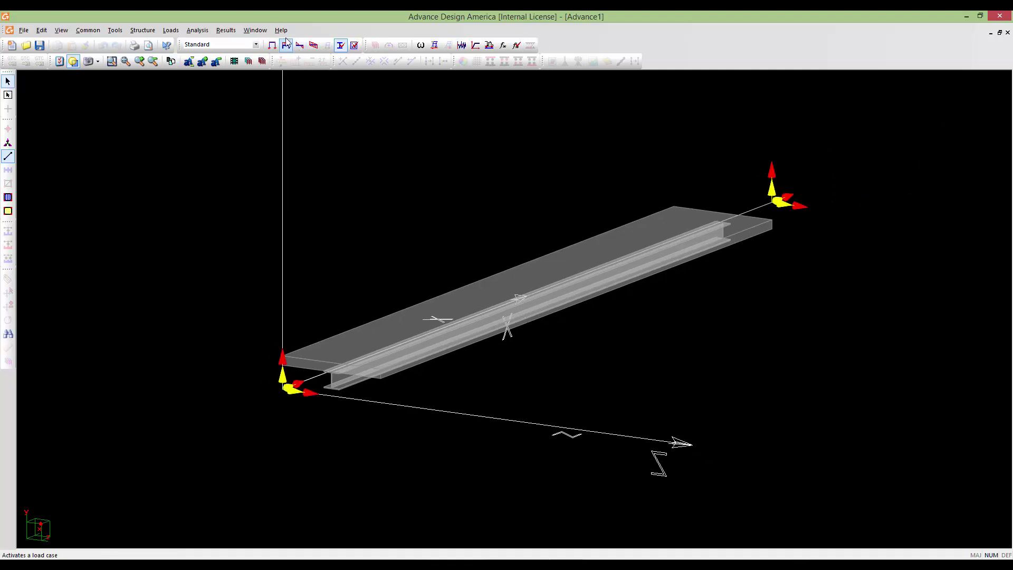
{"action": "left_click", "coordinate": [229, 33]}
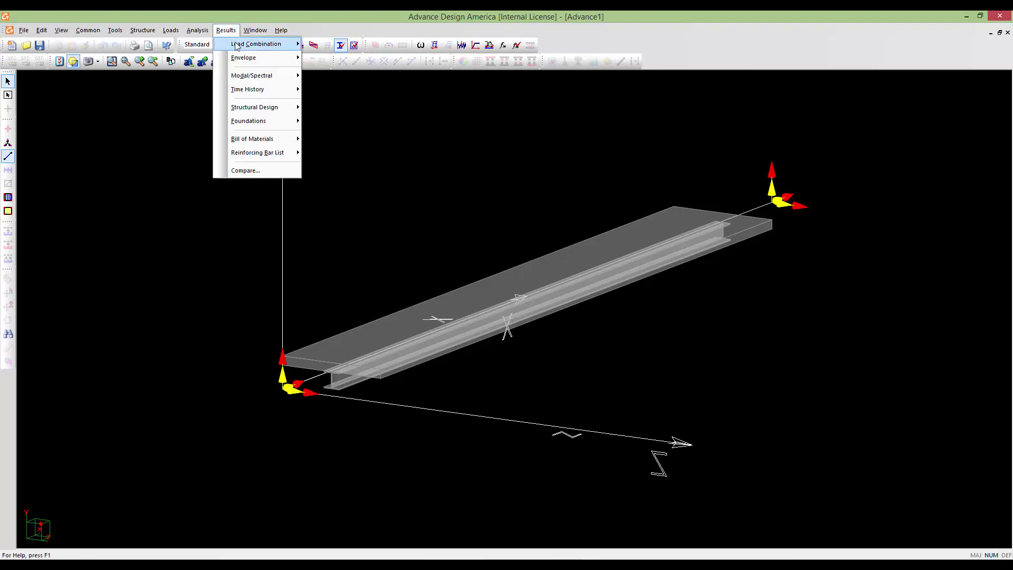
{"action": "mouse_move", "coordinate": [253, 44]}
{"action": "left_click", "coordinate": [332, 46]}
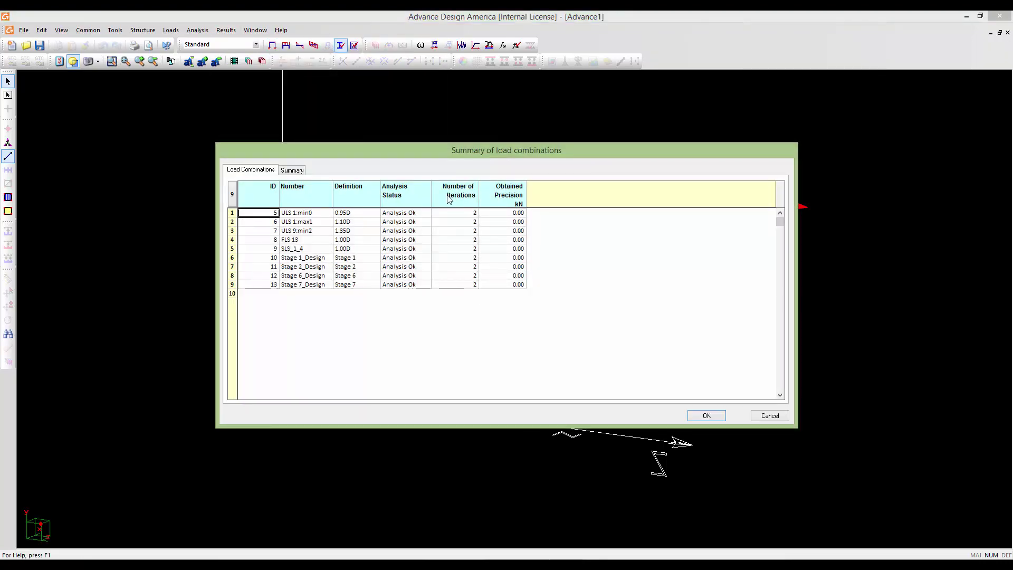
{"action": "left_click", "coordinate": [706, 417]}
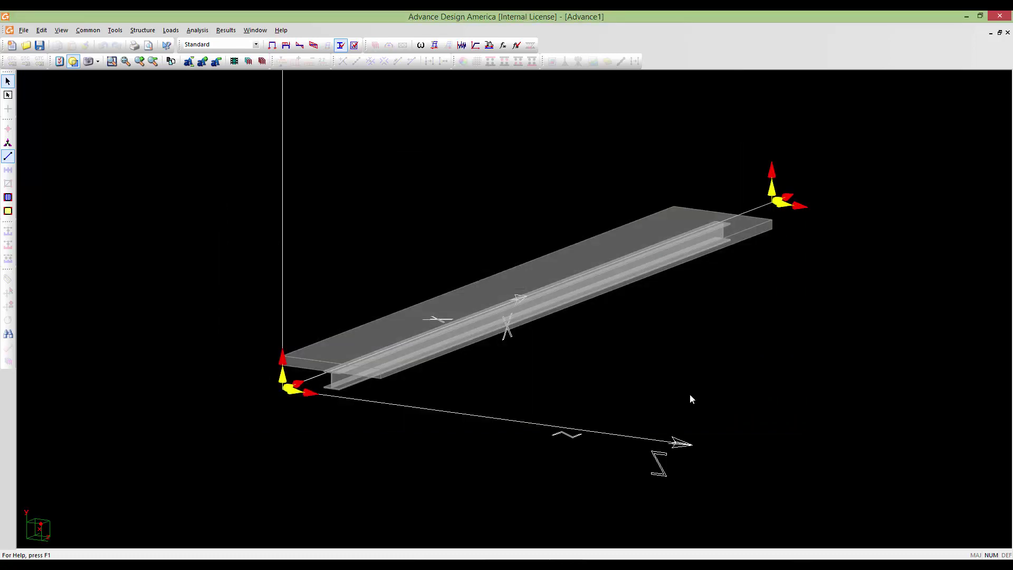
Display the members' design load rates graphically with numerical values and examine the result on the girder.
{"action": "middle_click_drag", "start_coordinate": [682, 400], "coordinate": [631, 398]}
{"action": "scroll", "coordinate": [616, 376], "scroll_direction": "down", "scroll_amount": 1}
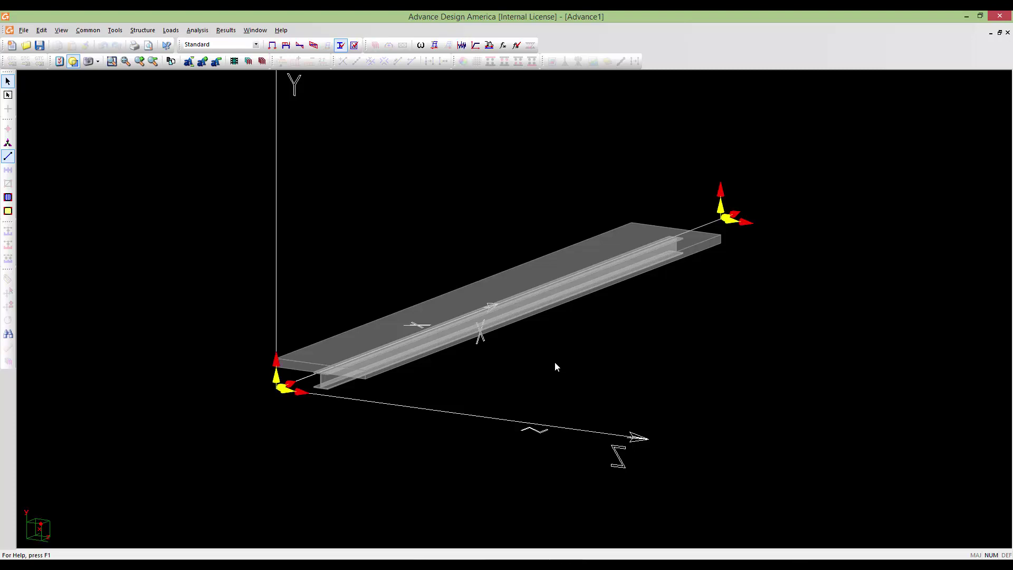
{"action": "left_click", "coordinate": [60, 61]}
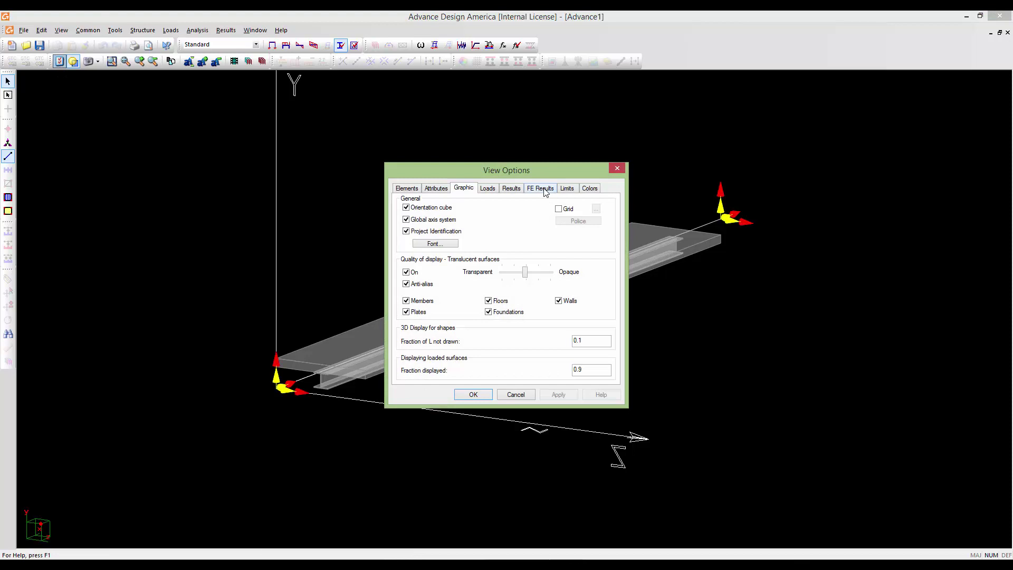
{"action": "left_click", "coordinate": [518, 189]}
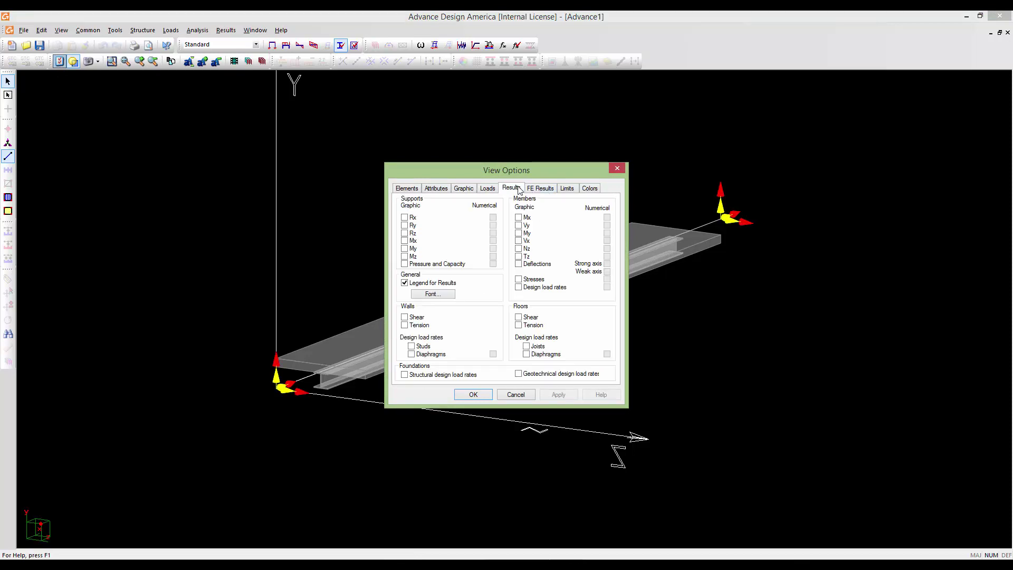
{"action": "left_click", "coordinate": [518, 287]}
{"action": "left_click", "coordinate": [607, 287]}
{"action": "left_click", "coordinate": [473, 394]}
{"action": "scroll", "coordinate": [498, 389], "scroll_direction": "up", "scroll_amount": 2}
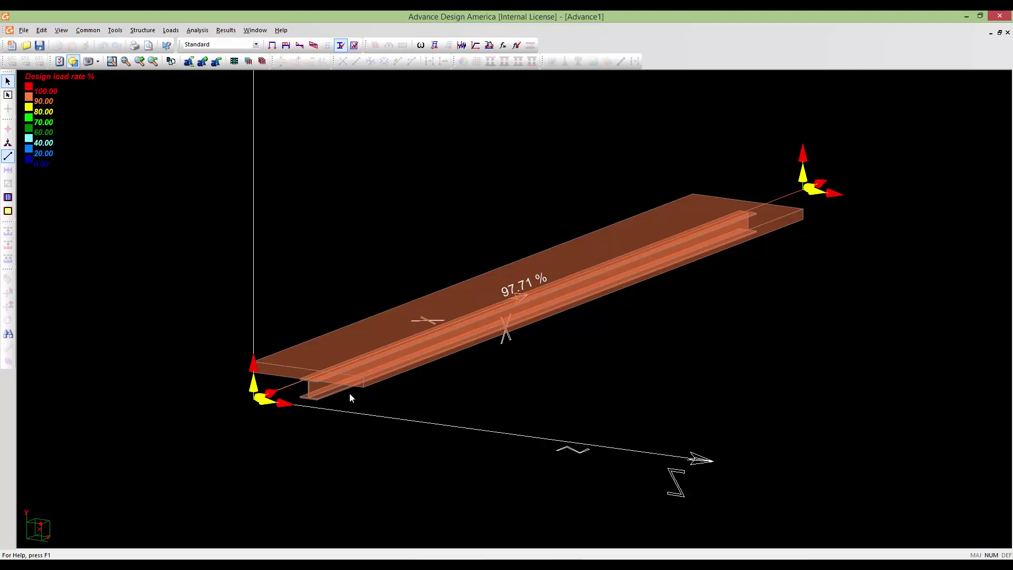
{"action": "middle_click_drag", "start_coordinate": [526, 296], "coordinate": [523, 305]}
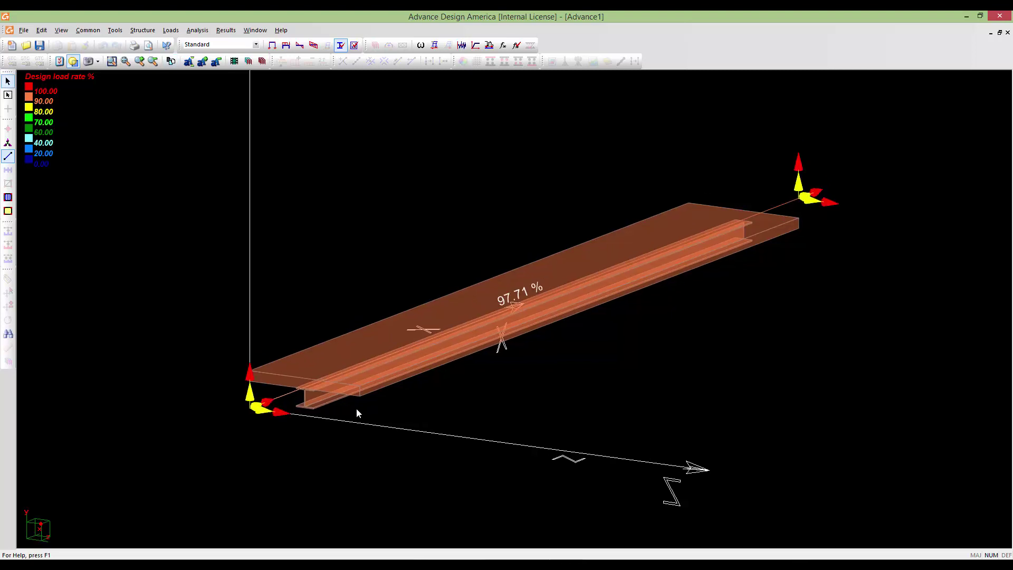
{"action": "middle_click_drag", "start_coordinate": [363, 312], "coordinate": [340, 297]}
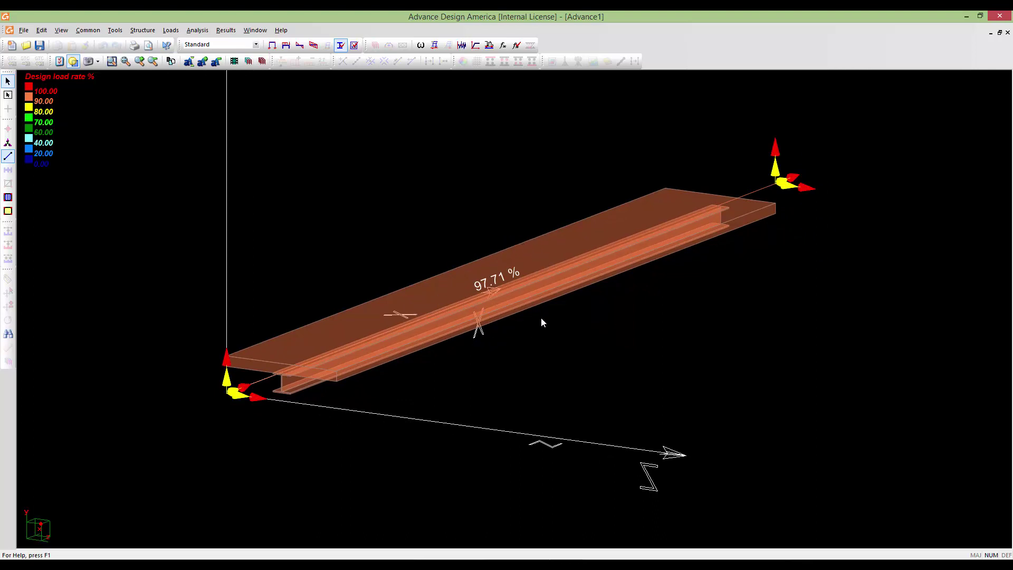
{"action": "middle_click_drag", "start_coordinate": [440, 268], "coordinate": [446, 297]}
{"action": "scroll", "coordinate": [446, 296], "scroll_direction": "down", "scroll_amount": 1}
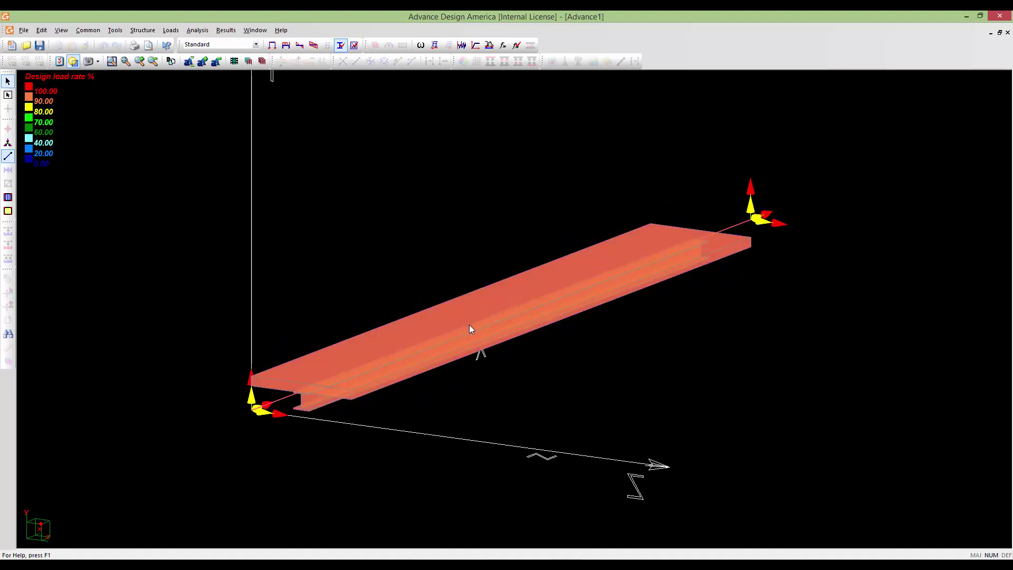
{"action": "middle_click_drag", "start_coordinate": [468, 314], "coordinate": [456, 284]}
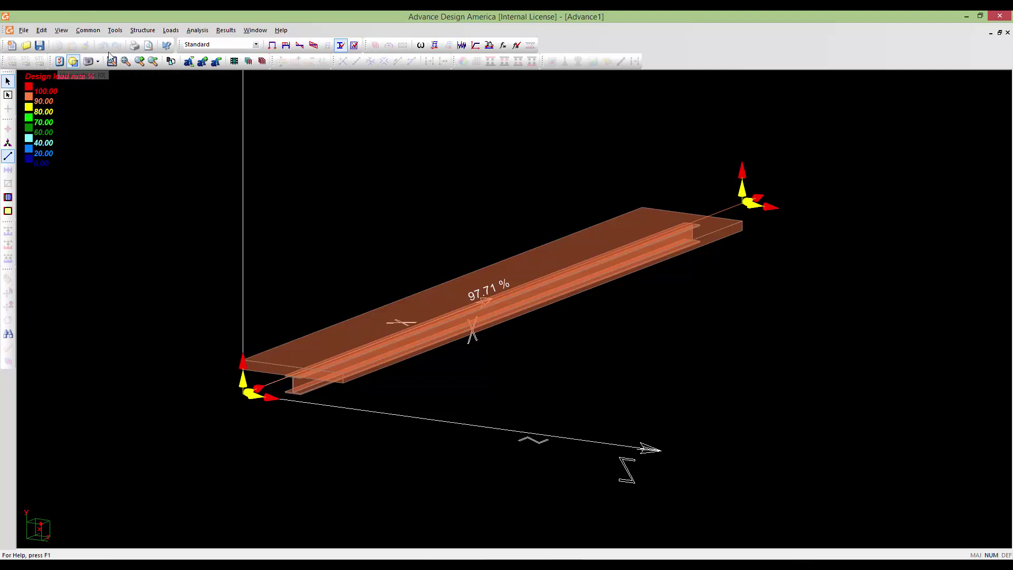
Activate the ULS 1:max1 load combination and display the members' Mx moment diagram with numerical values.
{"action": "left_click", "coordinate": [305, 48]}
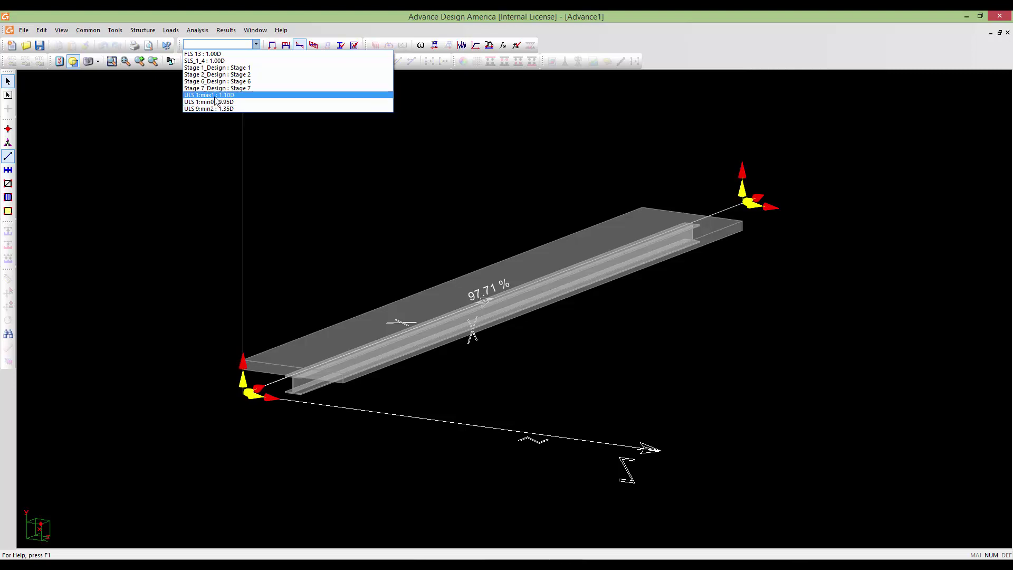
{"action": "left_click", "coordinate": [221, 96]}
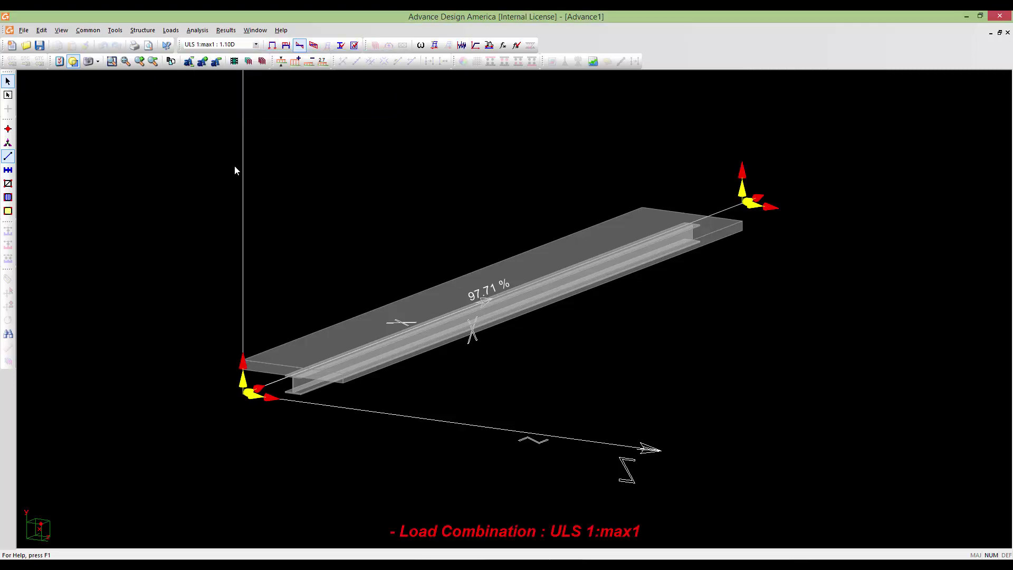
{"action": "double_click", "coordinate": [241, 180]}
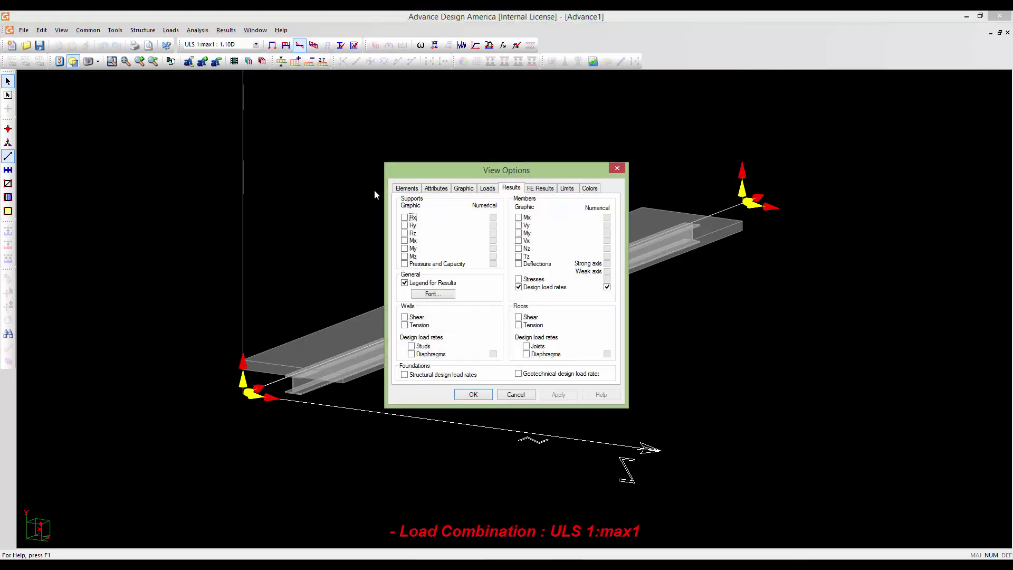
{"action": "left_click_drag", "start_coordinate": [481, 170], "coordinate": [798, 94]}
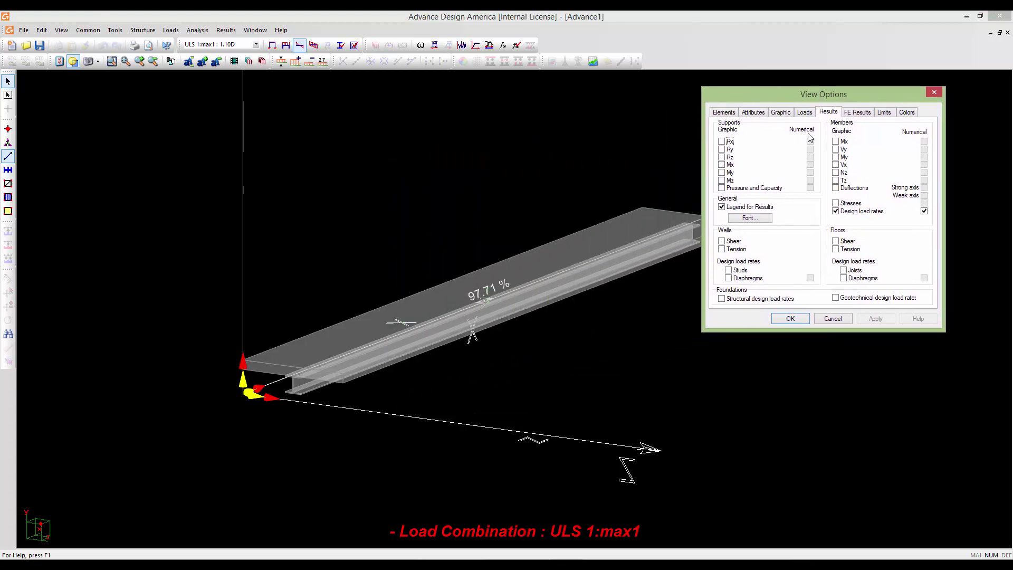
{"action": "left_click", "coordinate": [836, 141]}
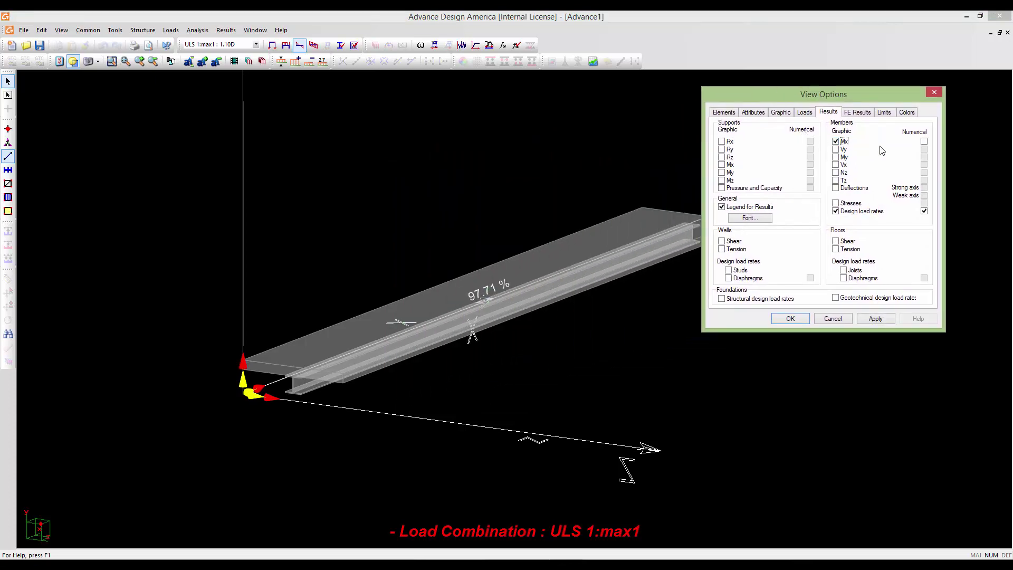
{"action": "left_click", "coordinate": [924, 141]}
{"action": "left_click", "coordinate": [790, 319]}
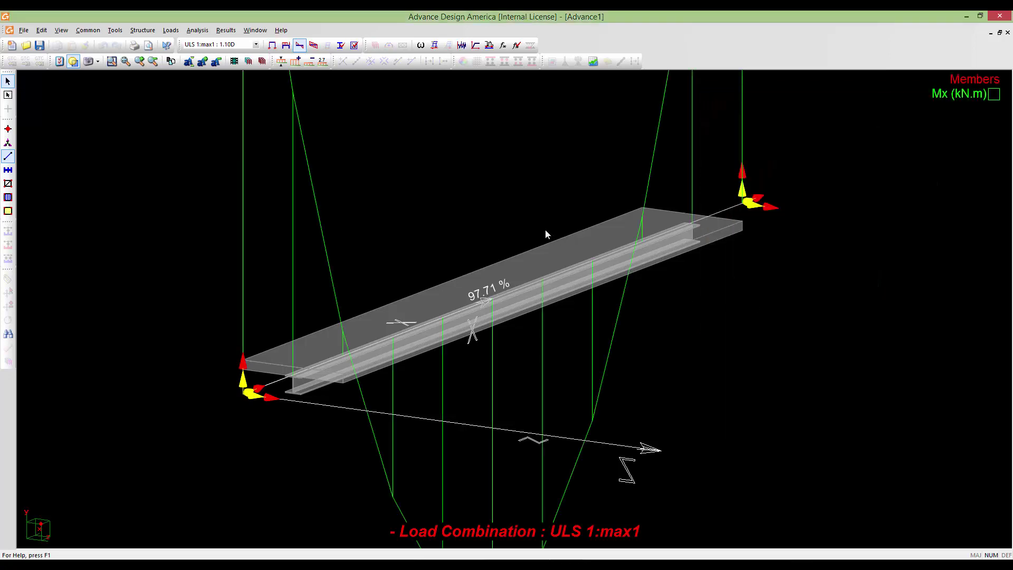
Rescale the Mx moment diagram so the whole curve is readable around the girder.
{"action": "left_click", "coordinate": [297, 62]}
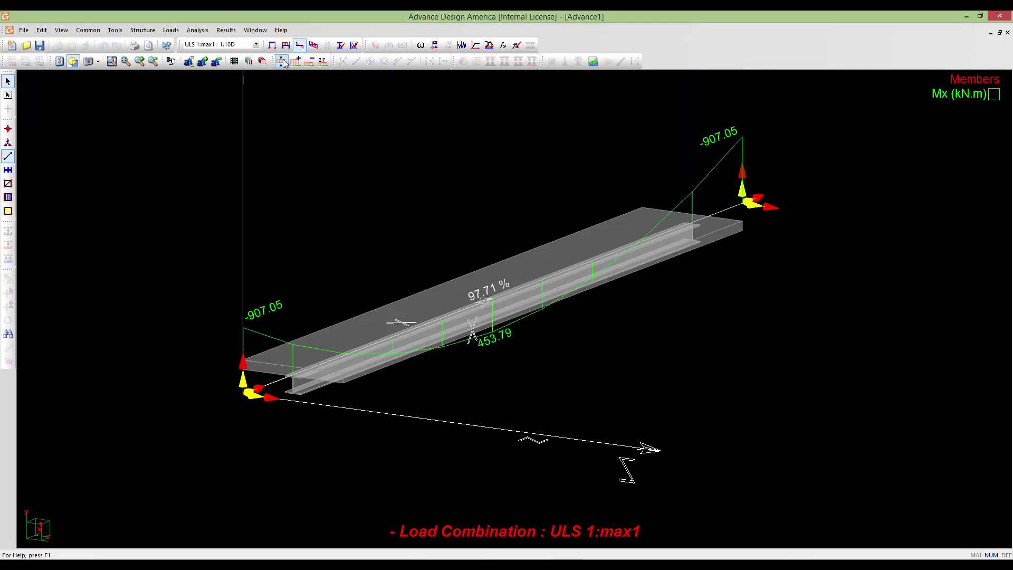
{"action": "left_click", "coordinate": [297, 61]}
{"action": "left_click", "coordinate": [296, 61]}
{"action": "middle_click_drag", "start_coordinate": [326, 191], "coordinate": [311, 200]}
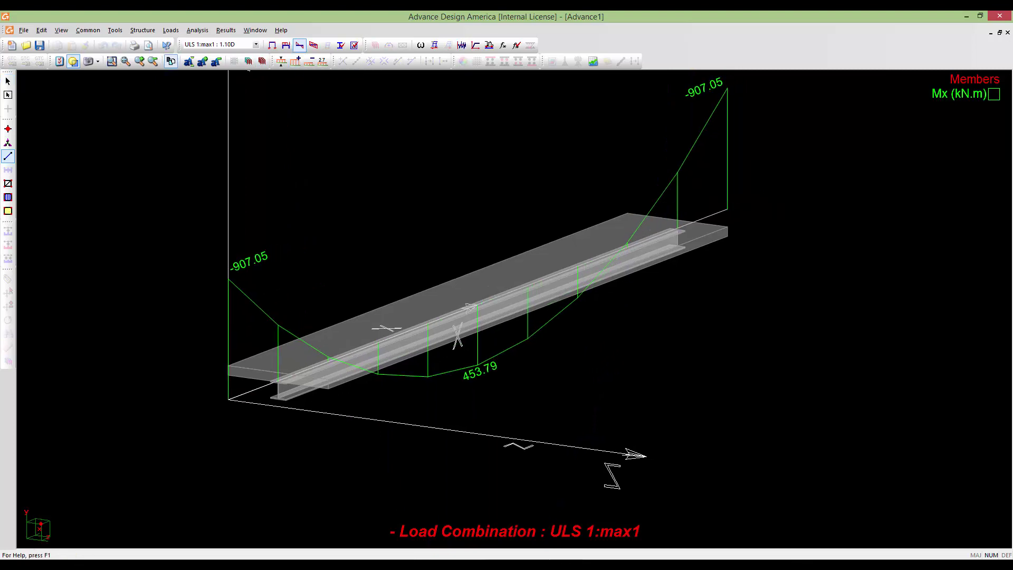
{"action": "scroll", "coordinate": [311, 200], "scroll_direction": "down", "scroll_amount": 1}
{"action": "middle_click_drag", "start_coordinate": [348, 241], "coordinate": [342, 271]}
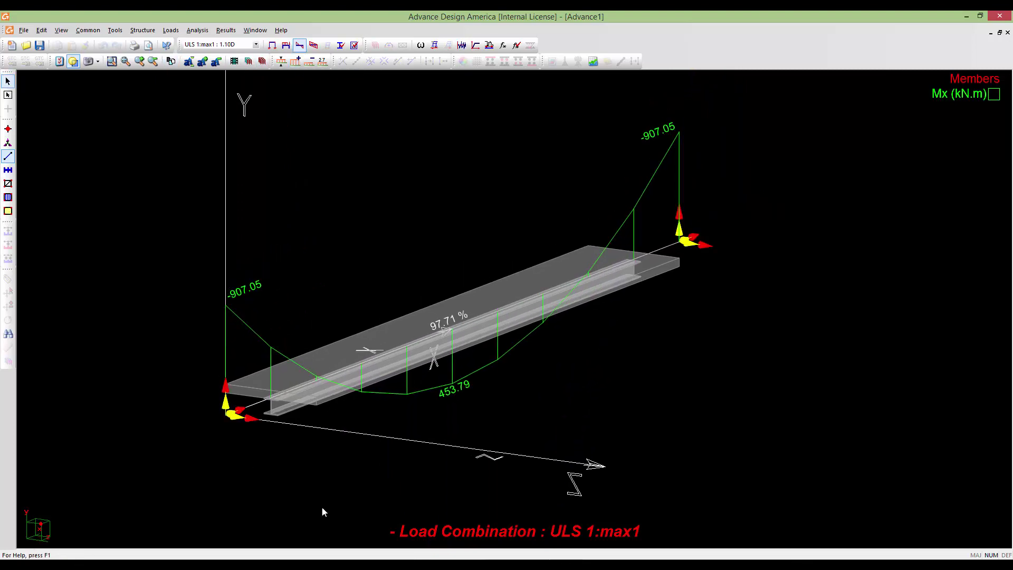
Replace the members' Mx diagram with the Vy shear diagram, including numerical values.
{"action": "double_click", "coordinate": [355, 507]}
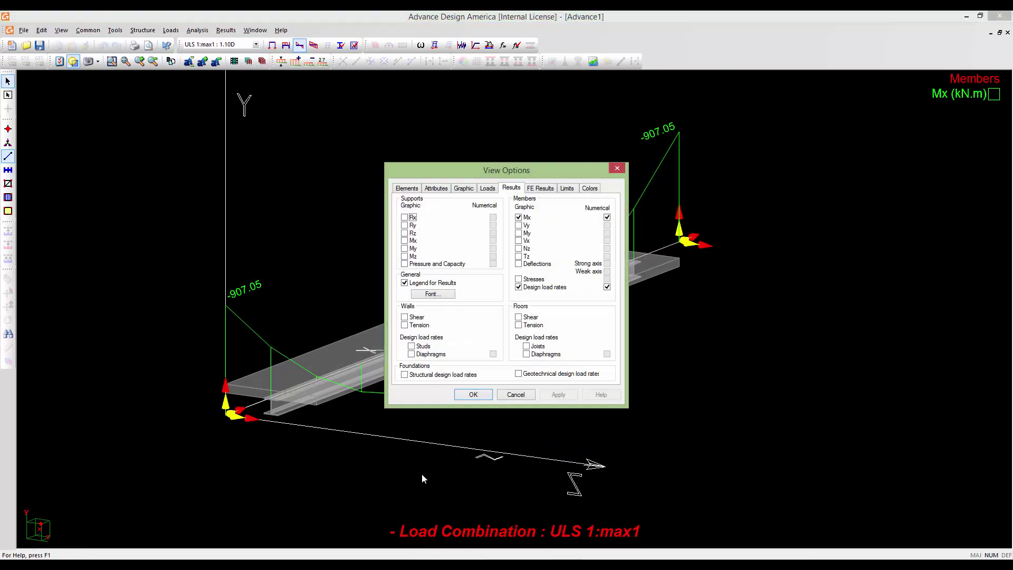
{"action": "left_click", "coordinate": [518, 217]}
{"action": "left_click", "coordinate": [518, 225]}
{"action": "left_click", "coordinate": [607, 226]}
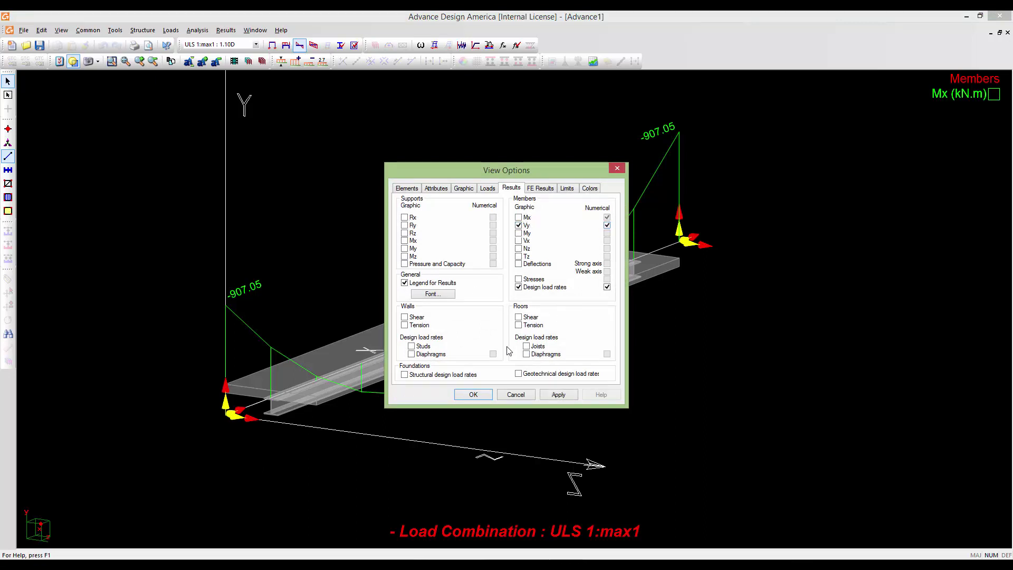
{"action": "left_click", "coordinate": [481, 394]}
{"action": "scroll", "coordinate": [483, 379], "scroll_direction": "down", "scroll_amount": 1}
{"action": "mouse_move", "coordinate": [483, 375]}
{"action": "middle_mouse_down"}
{"action": "mouse_move", "coordinate": [488, 352]}
{"action": "mouse_move", "coordinate": [484, 362]}
{"action": "middle_mouse_up"}
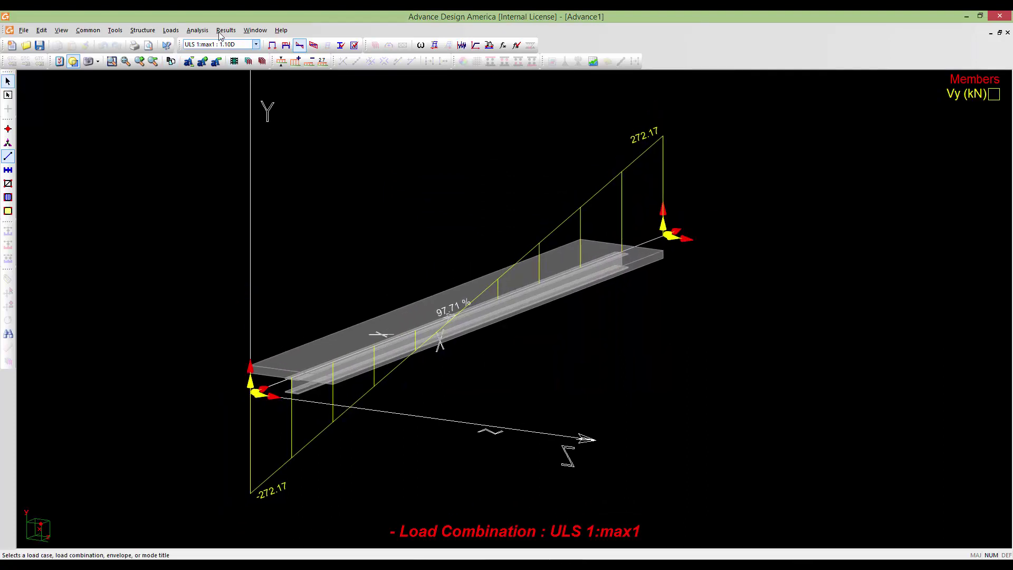
Replace the Vy diagram with the members' deflections, showing strong-axis numerical values, and examine the deflected shape.
{"action": "double_click", "coordinate": [267, 173]}
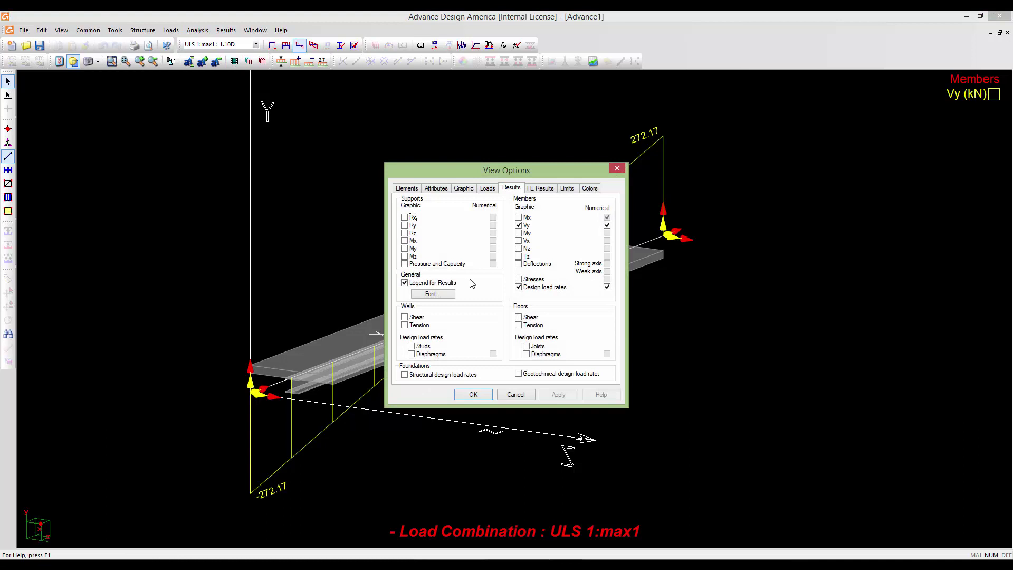
{"action": "left_click", "coordinate": [519, 264]}
{"action": "left_click", "coordinate": [519, 225]}
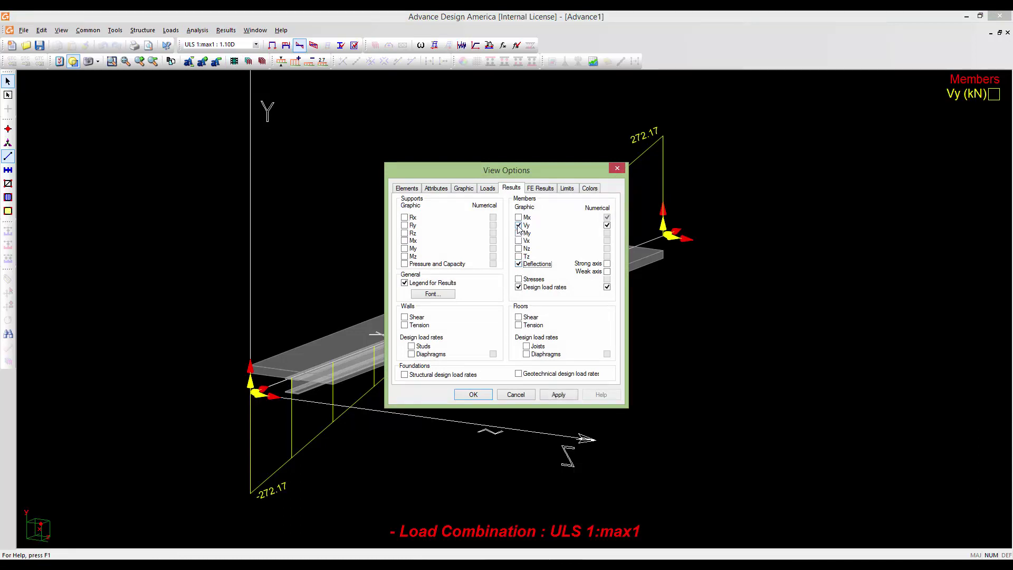
{"action": "left_click", "coordinate": [606, 264]}
{"action": "left_click", "coordinate": [474, 395]}
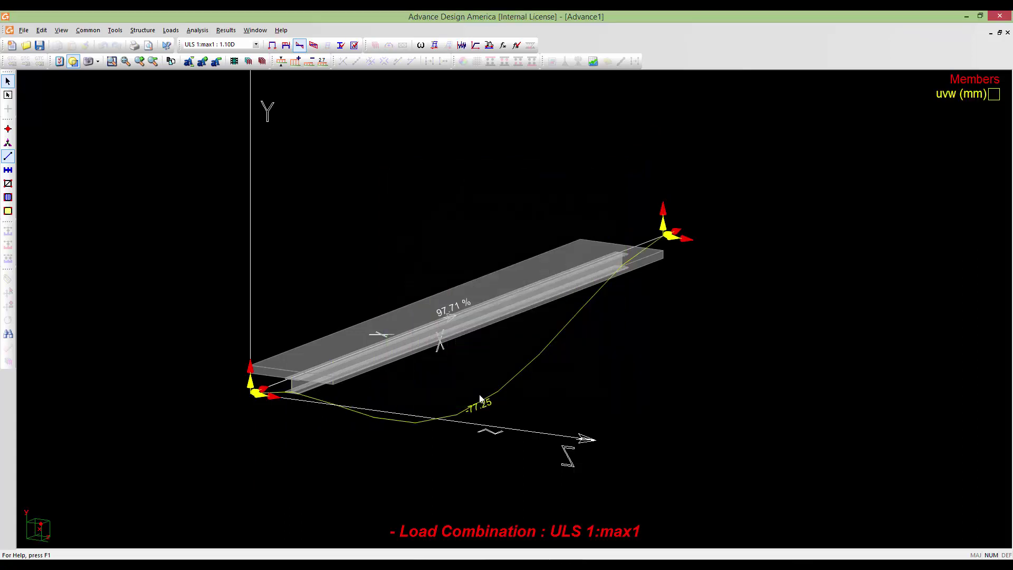
{"action": "scroll", "coordinate": [474, 394], "scroll_direction": "up", "scroll_amount": 4}
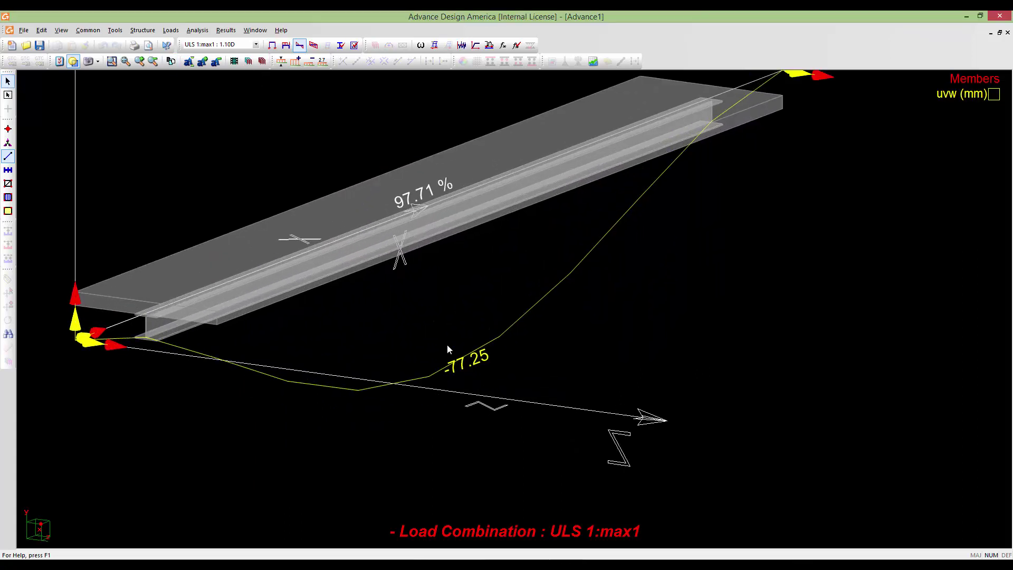
{"action": "scroll", "coordinate": [477, 438], "scroll_direction": "down", "scroll_amount": 3}
{"action": "scroll", "coordinate": [464, 349], "scroll_direction": "down", "scroll_amount": 2}
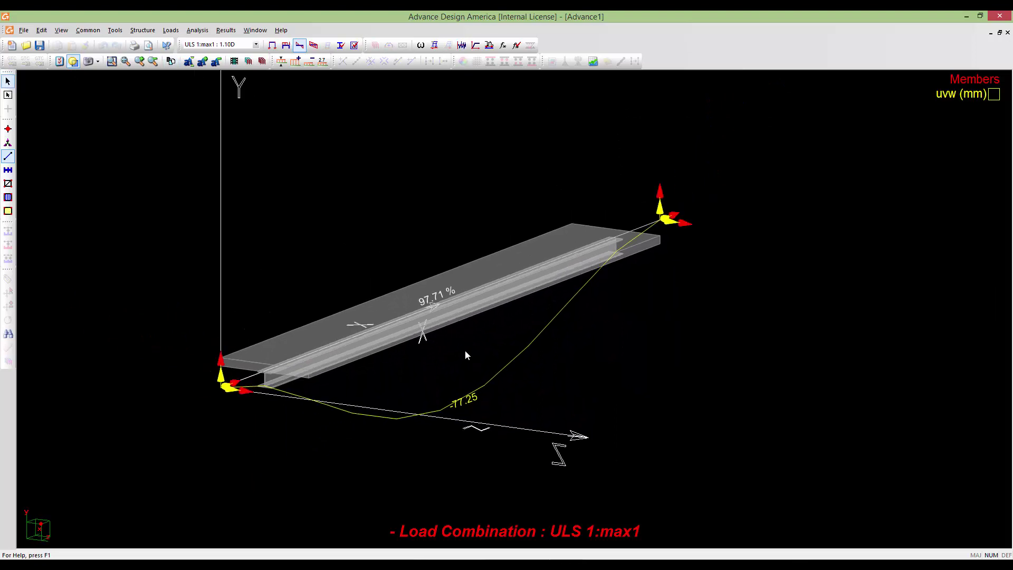
Display the girder's deflection for load combination FLS 13, followed by Stage 1_Design, and examine the curve.
{"action": "left_click", "coordinate": [256, 45]}
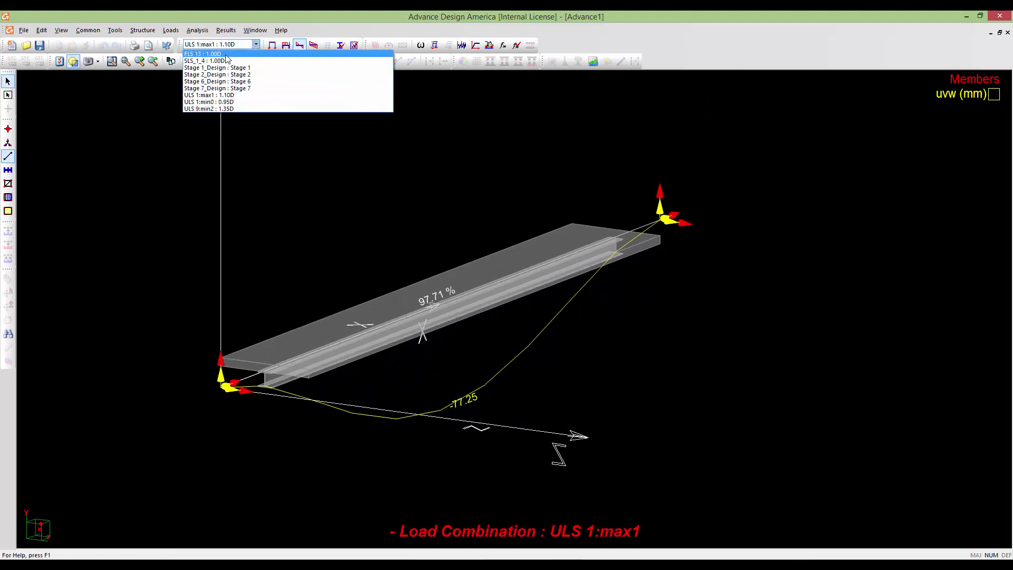
{"action": "left_click", "coordinate": [227, 54]}
{"action": "left_click", "coordinate": [255, 45]}
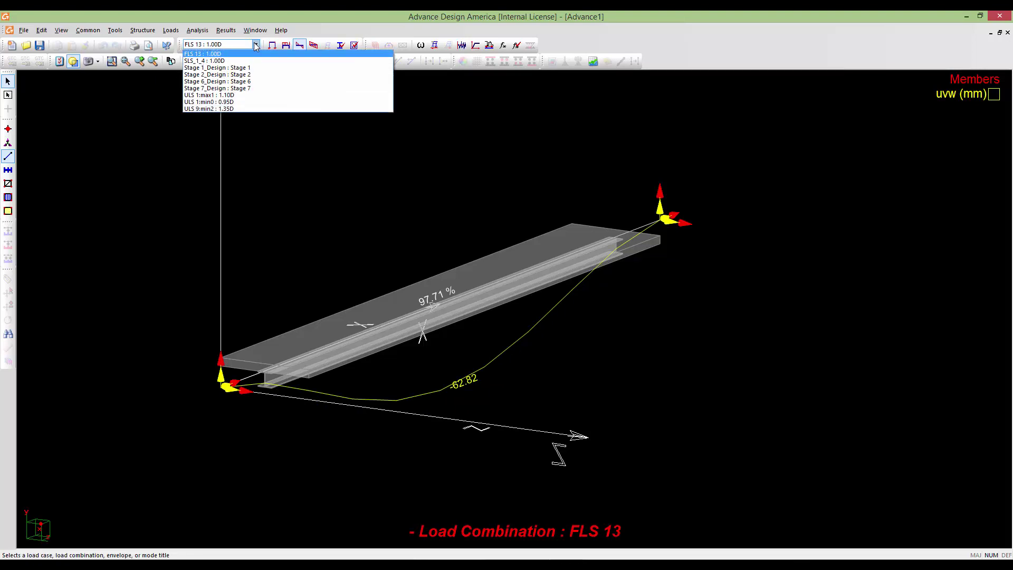
{"action": "left_click", "coordinate": [256, 68]}
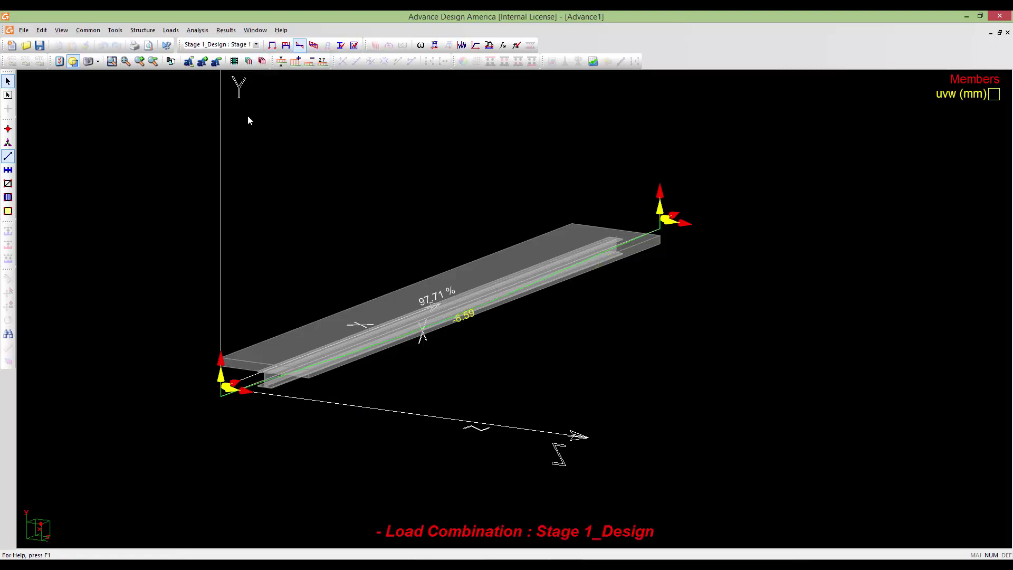
{"action": "left_click", "coordinate": [255, 45]}
{"action": "left_click", "coordinate": [246, 68]}
{"action": "scroll", "coordinate": [430, 327], "scroll_direction": "up", "scroll_amount": 4}
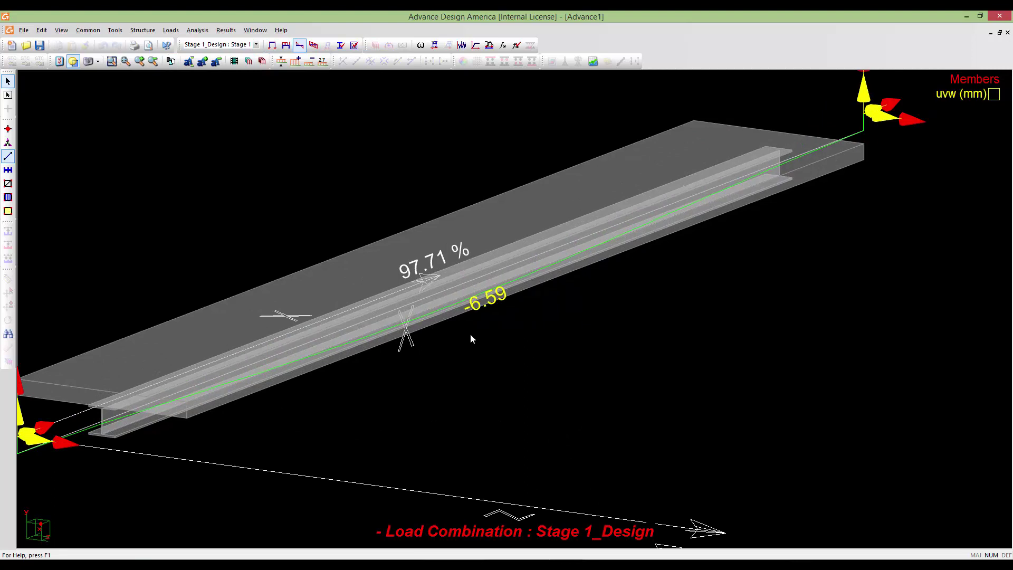
Switch to the Stage 2_Design load combination and examine the girder's deflection.
{"action": "left_click", "coordinate": [255, 45]}
{"action": "left_click", "coordinate": [253, 75]}
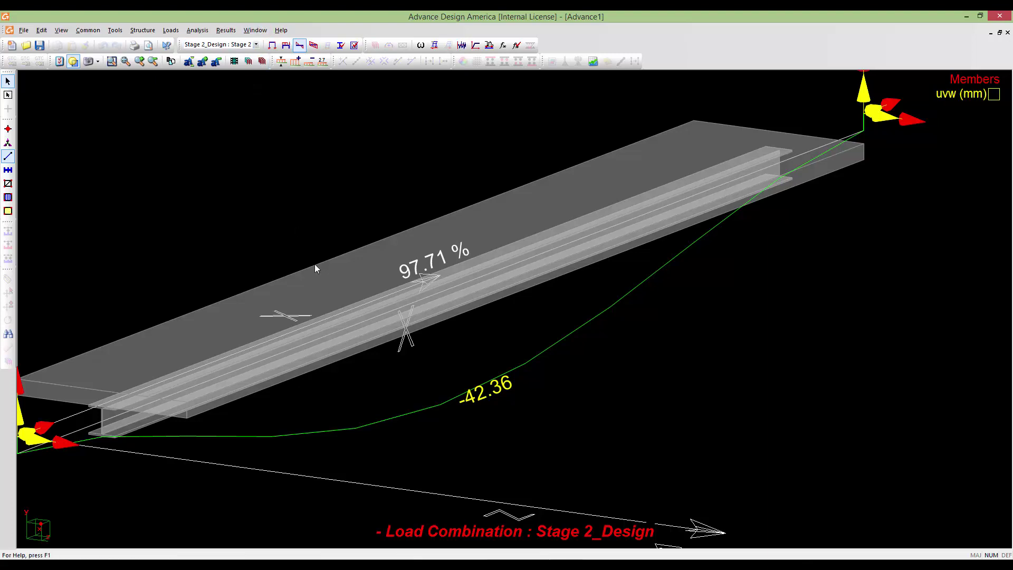
{"action": "scroll", "coordinate": [468, 306], "scroll_direction": "down", "scroll_amount": 5}
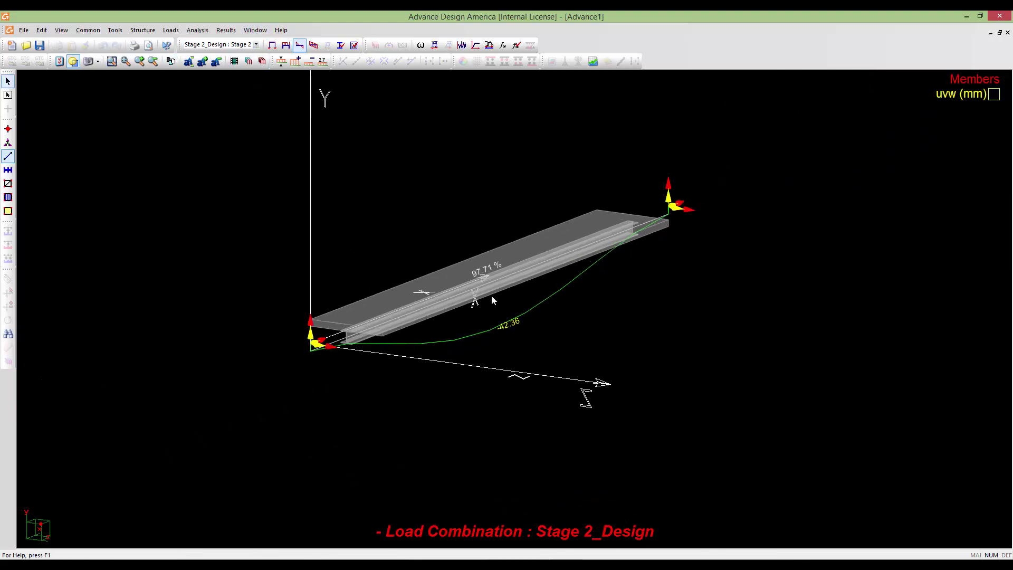
{"action": "scroll", "coordinate": [489, 327], "scroll_direction": "up", "scroll_amount": 1}
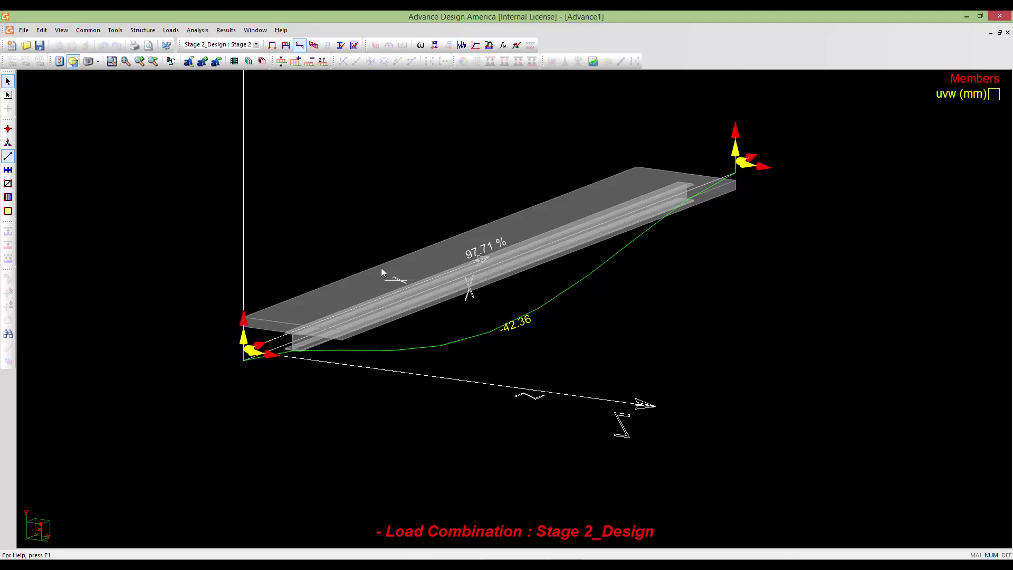
Activate the design results to view the girder coloured by design load rate.
{"action": "left_click", "coordinate": [341, 46]}
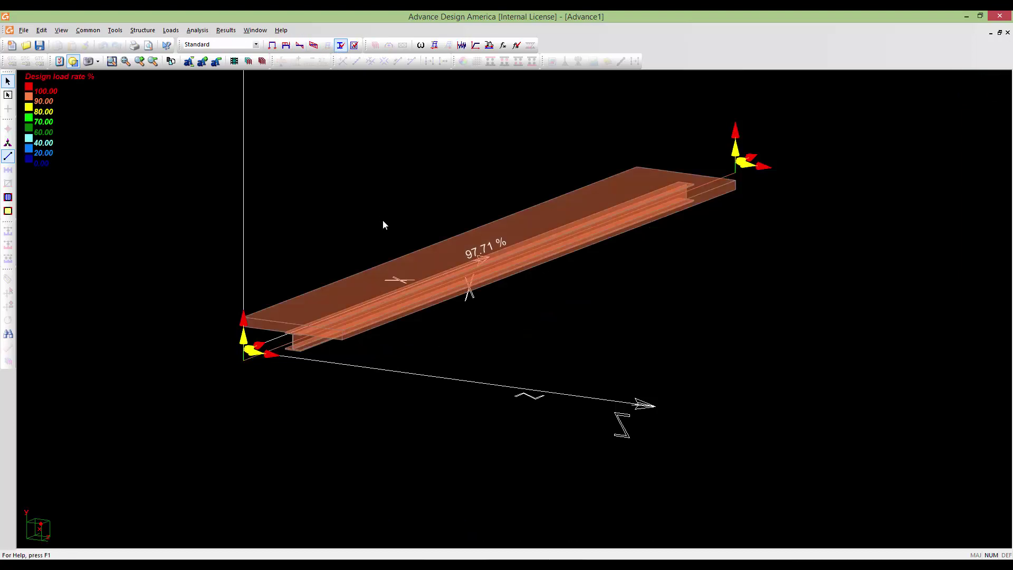
{"action": "middle_click_drag", "start_coordinate": [382, 220], "coordinate": [354, 291]}
{"action": "scroll", "coordinate": [345, 319], "scroll_direction": "down", "scroll_amount": 2}
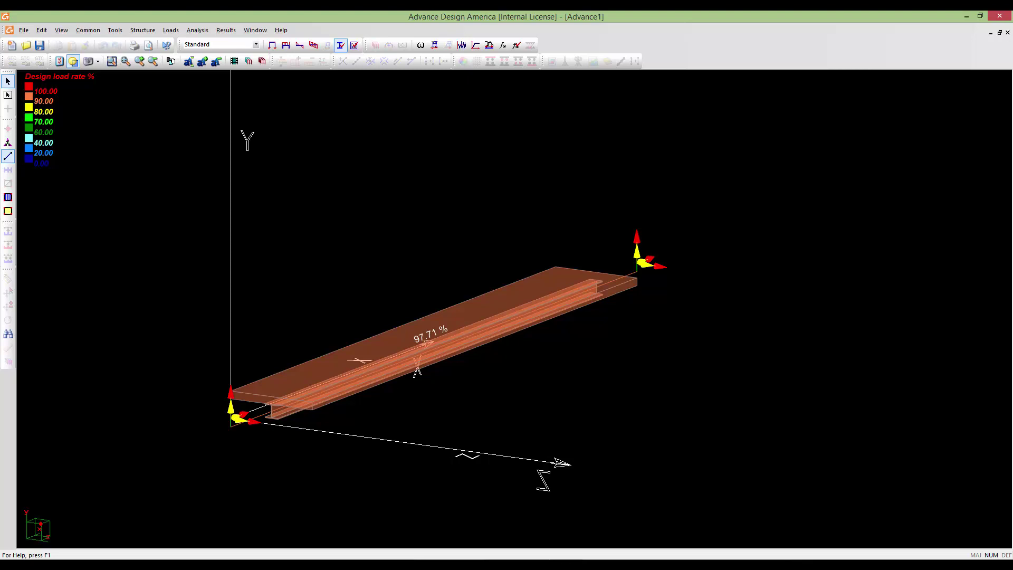
{"action": "middle_click_drag", "start_coordinate": [344, 313], "coordinate": [358, 318]}
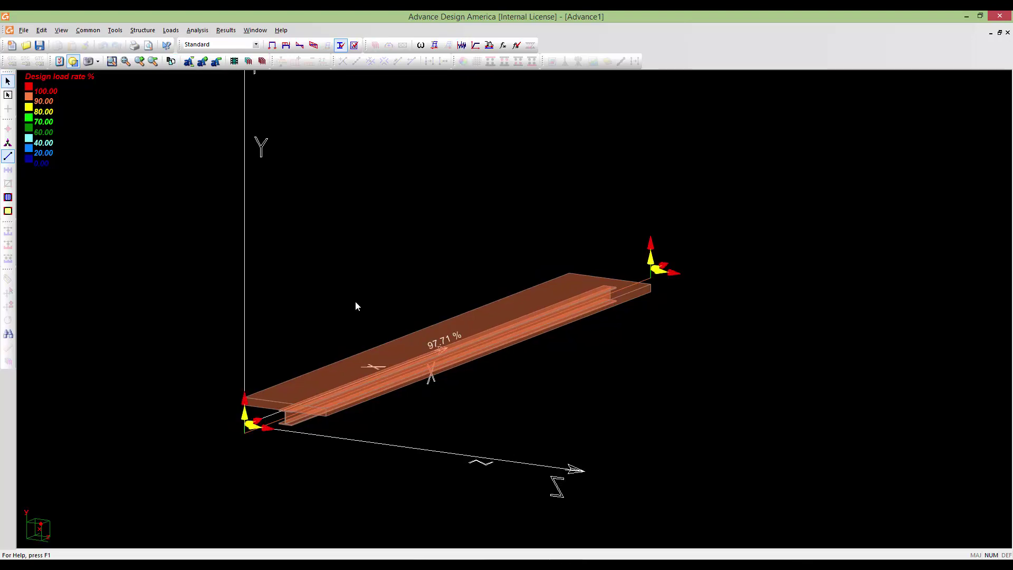
{"action": "left_click", "coordinate": [341, 45]}
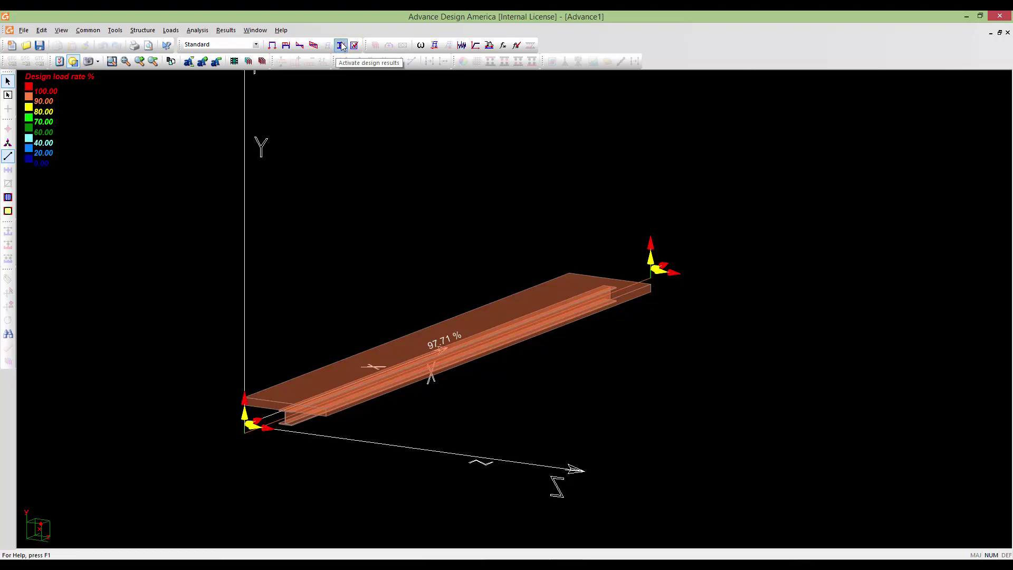
Open the girder's Steel Design Results and examine all Bending / Axial Load columns through to the resistance results.
{"action": "double_click", "coordinate": [426, 358]}
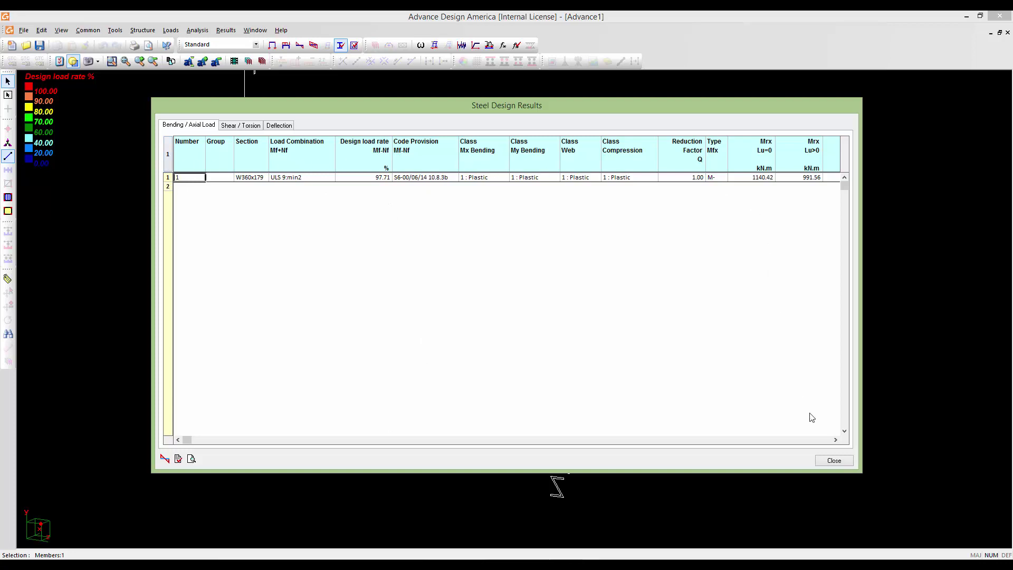
{"action": "left_click", "coordinate": [835, 440]}
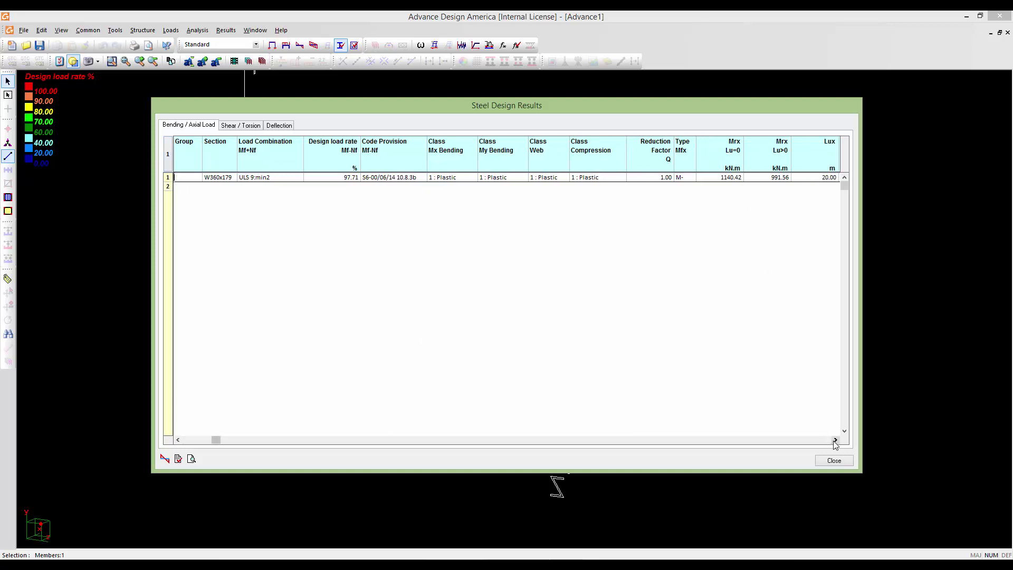
{"action": "left_click", "coordinate": [835, 440]}
{"action": "left_click", "coordinate": [835, 440]}
{"action": "left_click", "coordinate": [835, 441]}
{"action": "left_click", "coordinate": [835, 440]}
{"action": "left_click", "coordinate": [835, 440]}
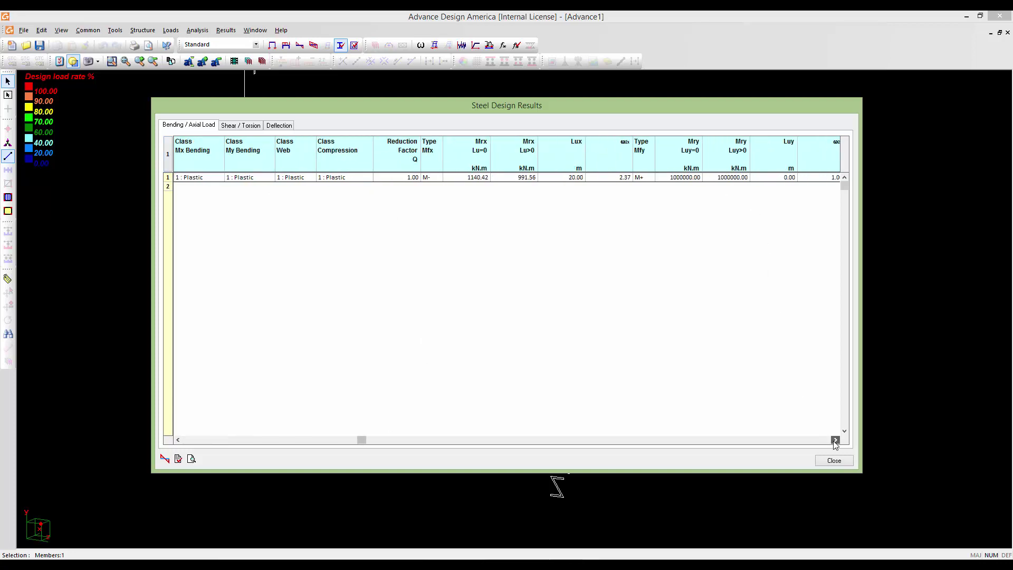
{"action": "left_click", "coordinate": [835, 440]}
{"action": "left_click", "coordinate": [835, 440]}
{"action": "left_click", "coordinate": [835, 440]}
{"action": "left_click", "coordinate": [835, 441]}
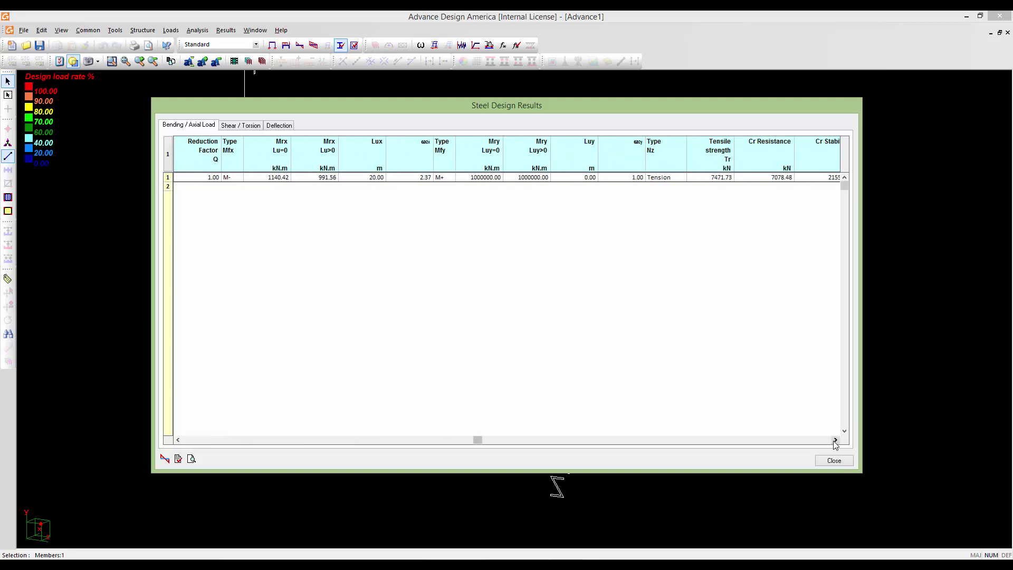
{"action": "left_click", "coordinate": [835, 440]}
{"action": "left_click", "coordinate": [835, 440]}
{"action": "left_click", "coordinate": [835, 440]}
{"action": "left_click", "coordinate": [835, 440]}
{"action": "left_click", "coordinate": [835, 440]}
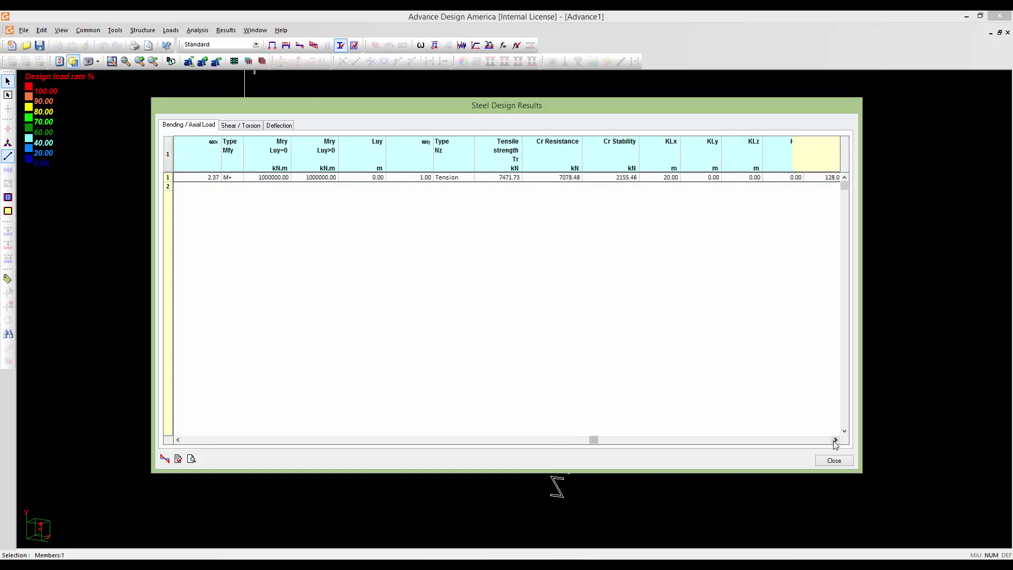
{"action": "left_click", "coordinate": [834, 440]}
{"action": "left_click", "coordinate": [835, 440]}
{"action": "left_click", "coordinate": [835, 440]}
{"action": "left_click", "coordinate": [835, 440]}
{"action": "left_click", "coordinate": [835, 440]}
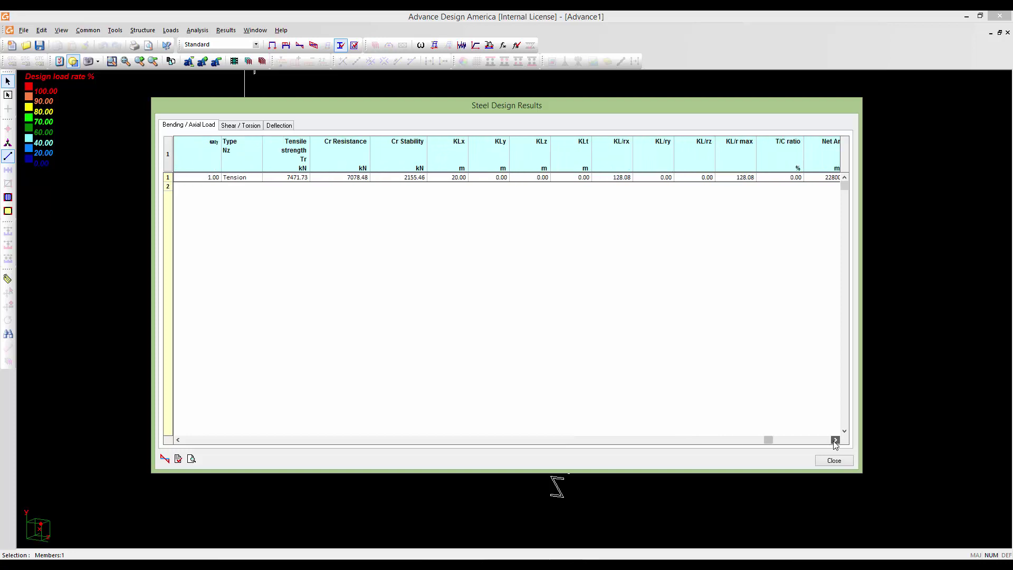
{"action": "left_click", "coordinate": [834, 441]}
{"action": "left_click", "coordinate": [835, 440]}
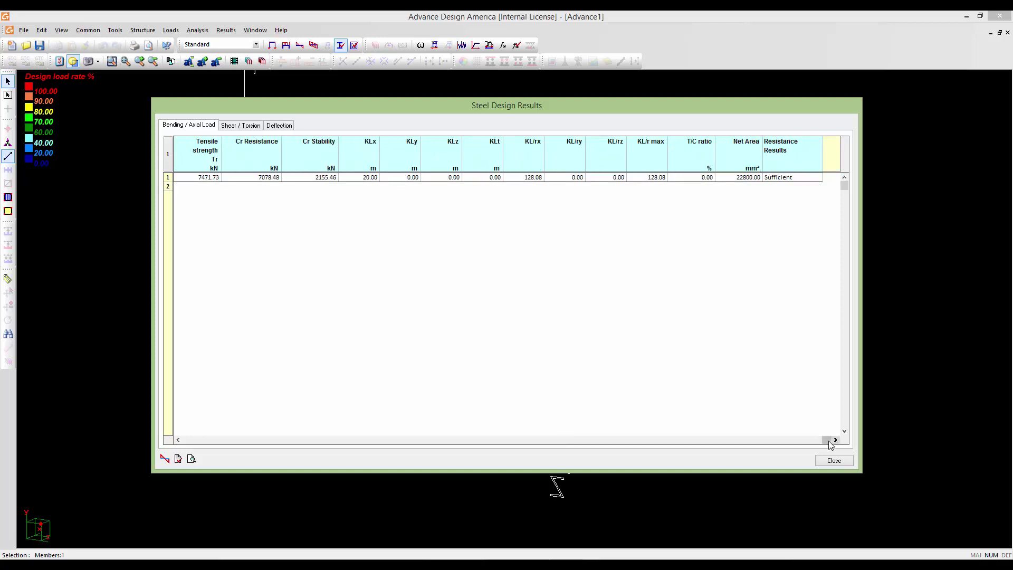
{"action": "left_click_drag", "start_coordinate": [827, 440], "coordinate": [179, 458]}
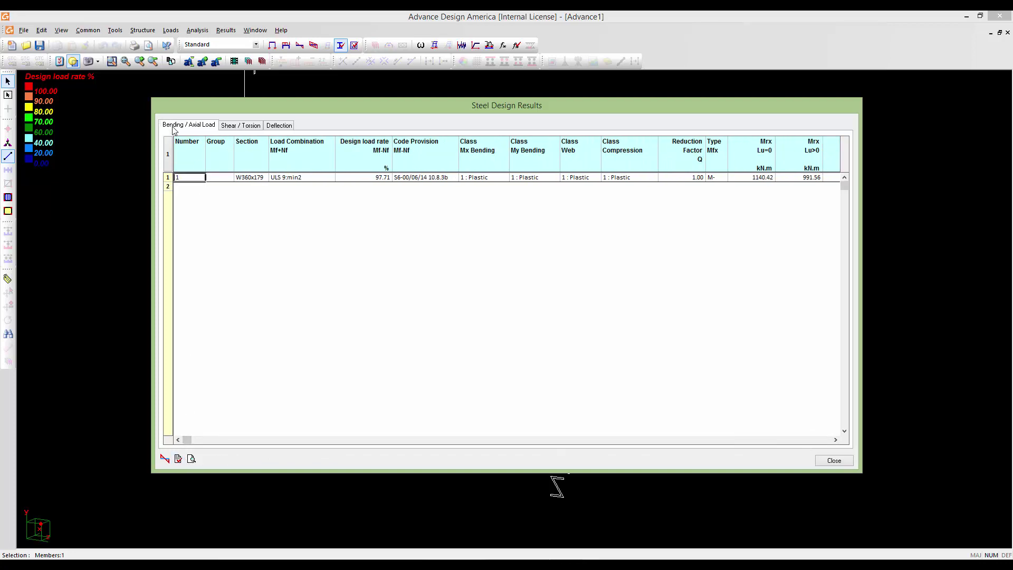
Review the girder's Shear / Torsion design results, including the required studs, and open the help topic describing these columns.
{"action": "left_click", "coordinate": [228, 128]}
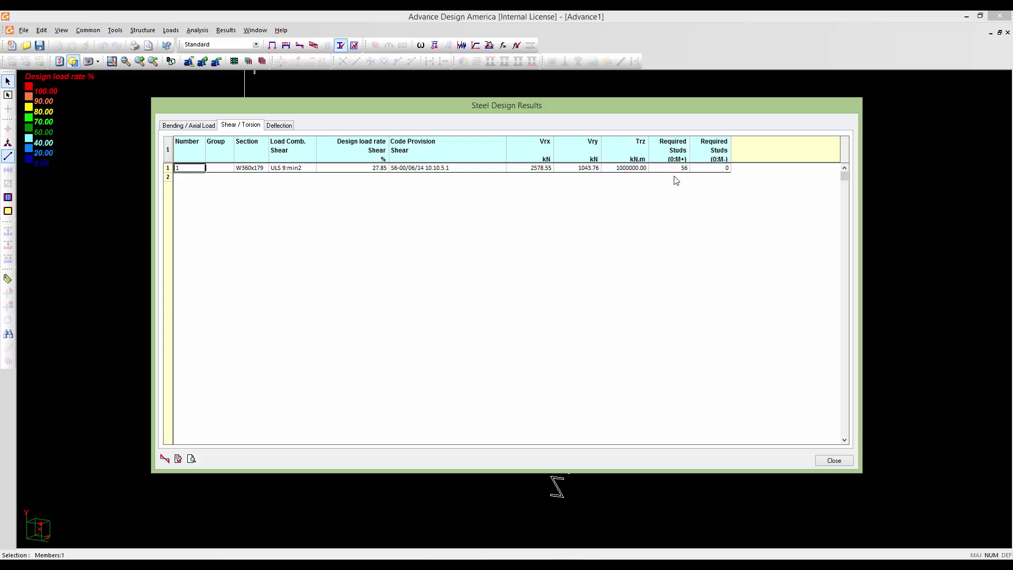
{"action": "left_click_drag", "start_coordinate": [632, 104], "coordinate": [625, 140]}
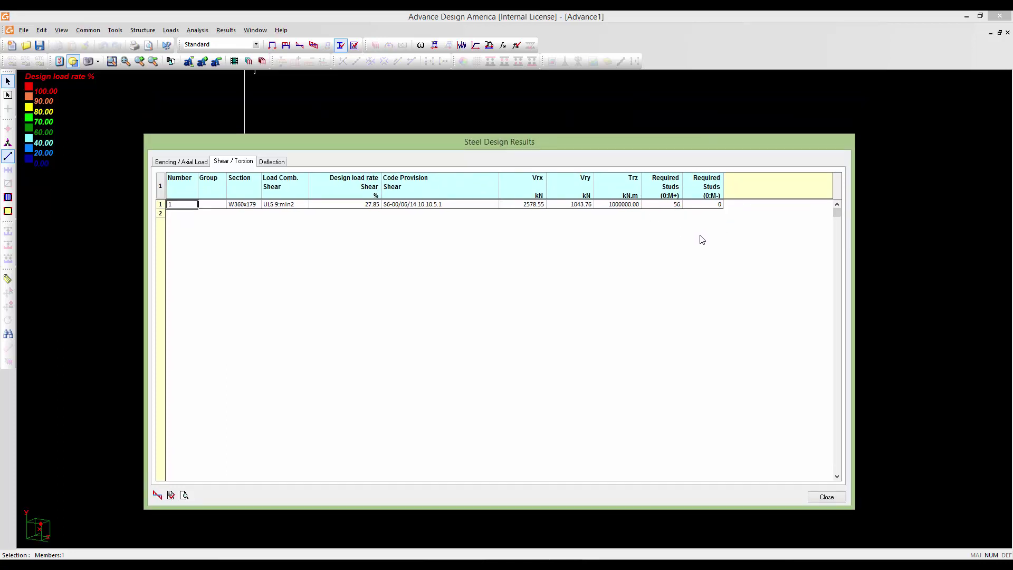
{"action": "left_click_drag", "start_coordinate": [571, 147], "coordinate": [577, 133]}
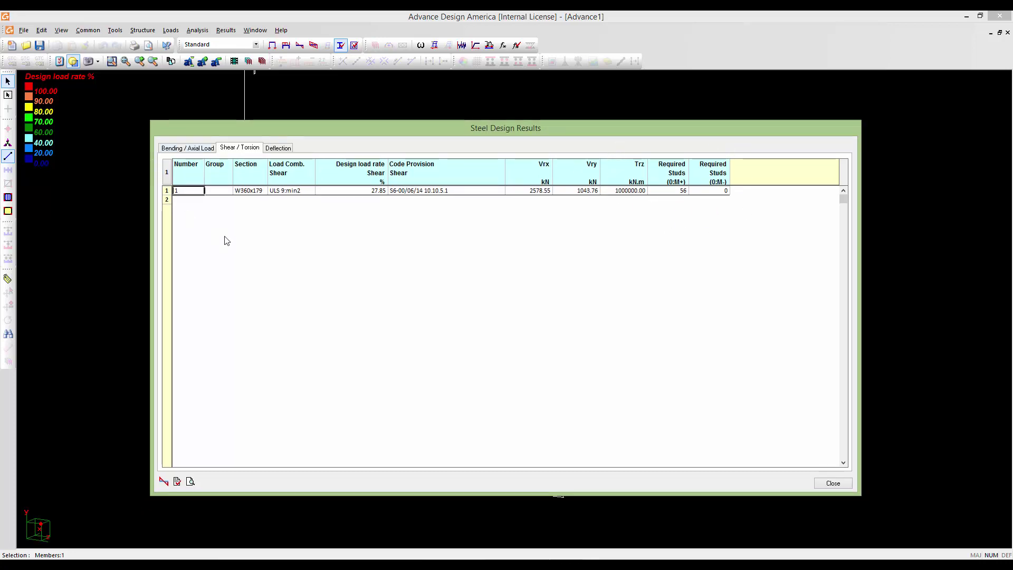
{"action": "left_click_drag", "start_coordinate": [649, 132], "coordinate": [649, 135]}
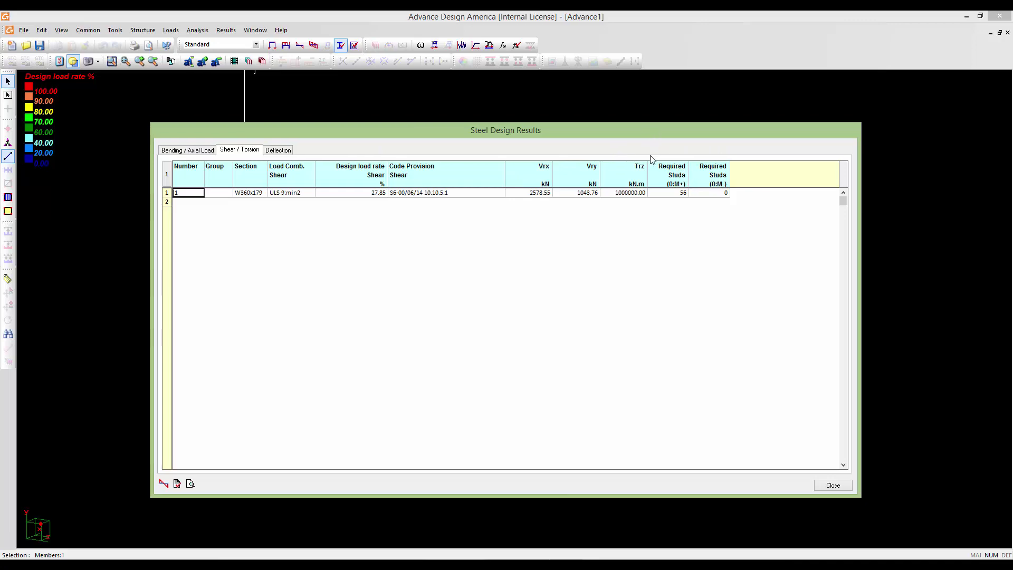
{"action": "key", "text": "F1"}
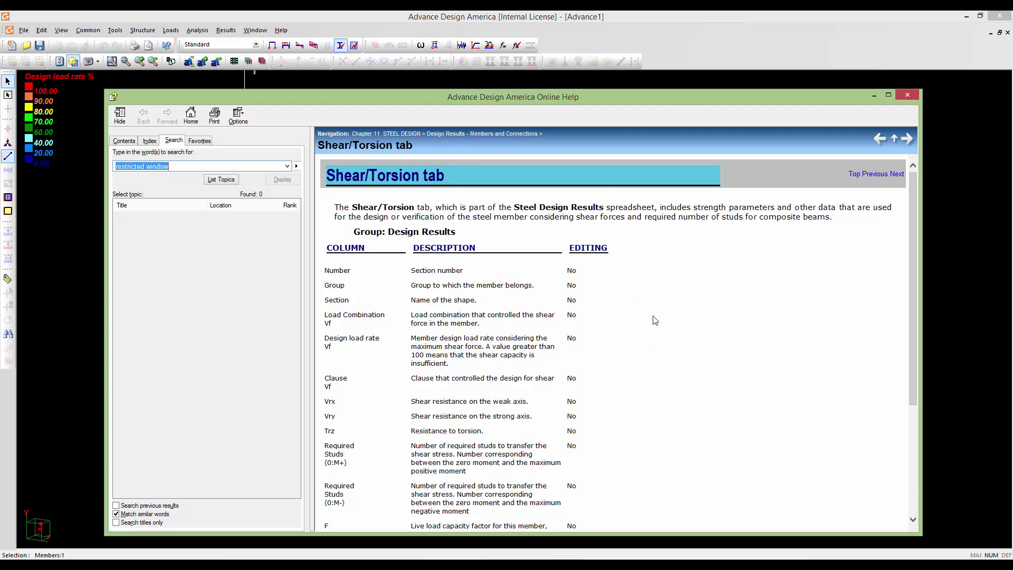
Enter "sub-structures" as the help search term, read the Shear/Torsion topic through to the ASD Standard columns, and close the help.
{"action": "type", "text": "sub-structures"}
{"action": "scroll", "coordinate": [654, 320], "scroll_direction": "down", "scroll_amount": 5}
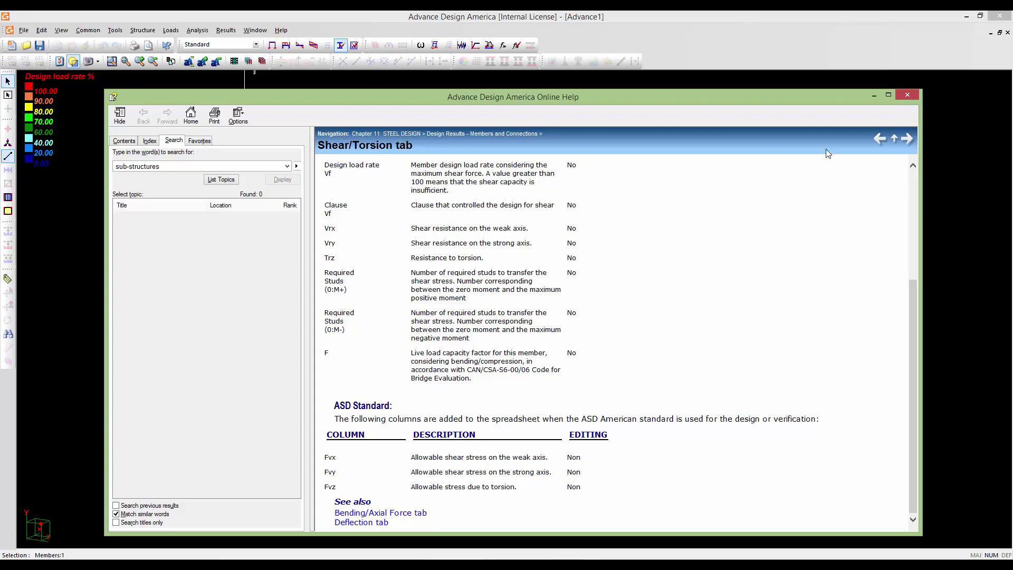
{"action": "left_click", "coordinate": [908, 96]}
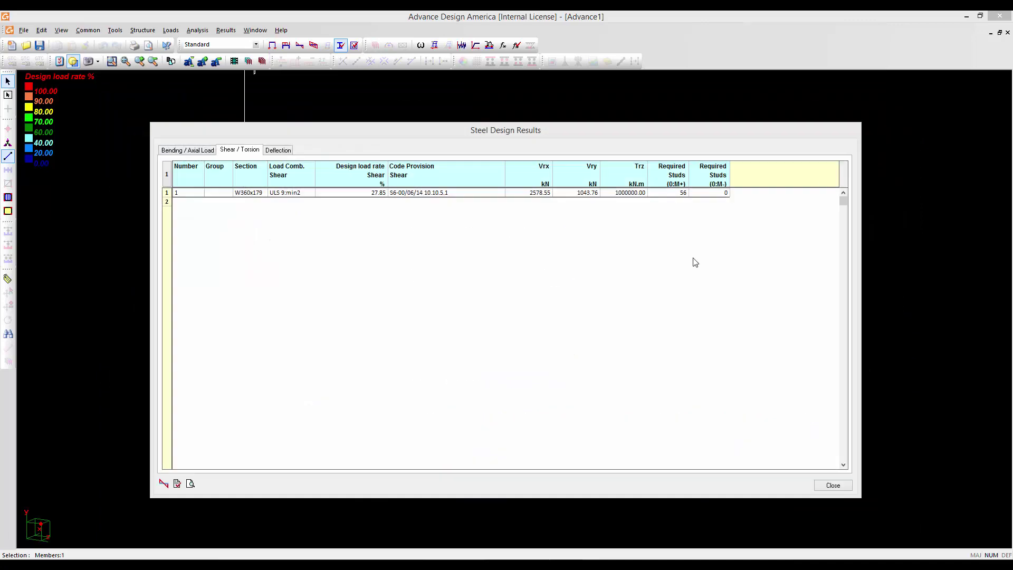
Check the Deflection results in the Steel Design Results, then close them and deselect the girder.
{"action": "left_click", "coordinate": [279, 152]}
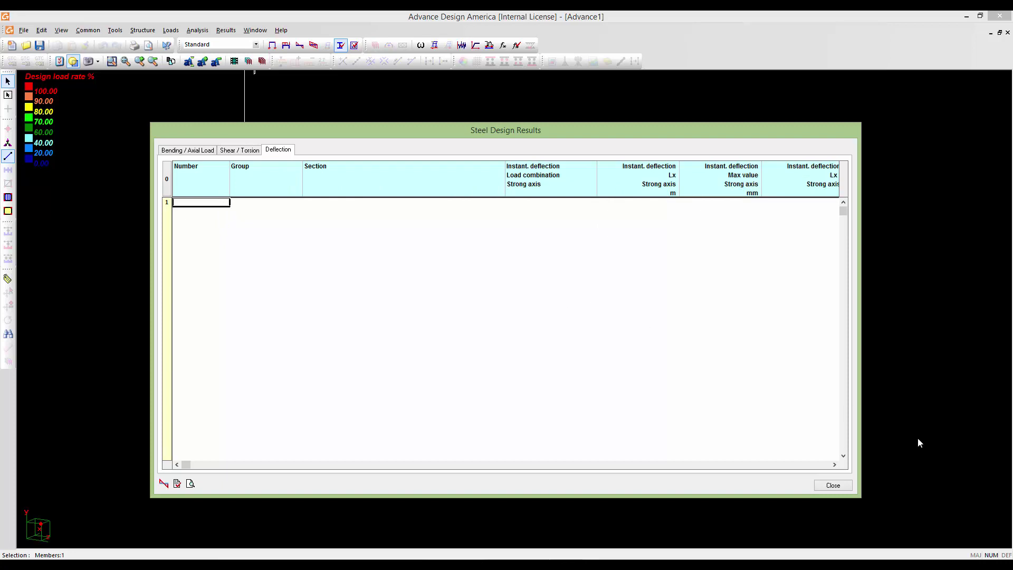
{"action": "left_click", "coordinate": [833, 485]}
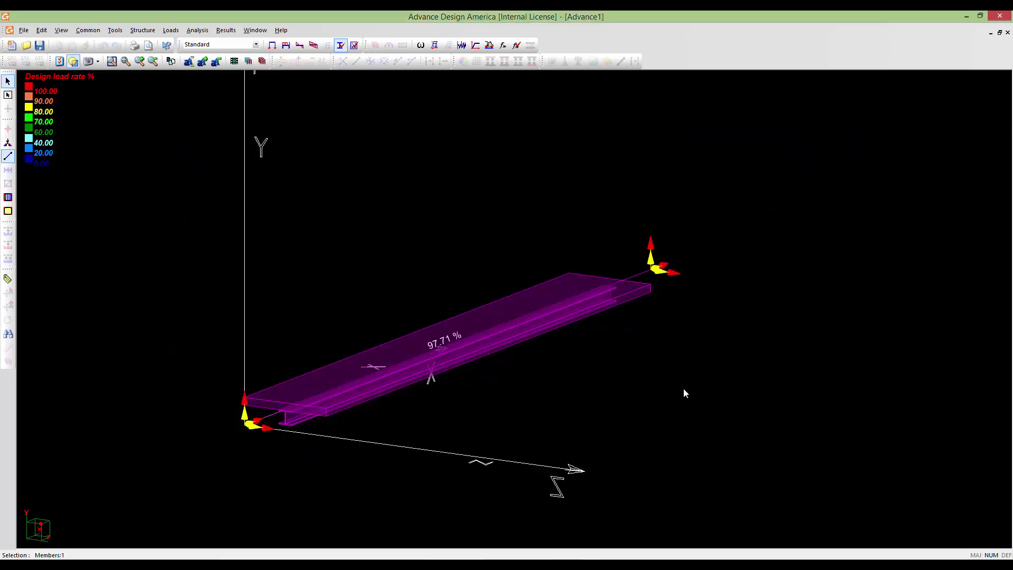
{"action": "left_click", "coordinate": [674, 388]}
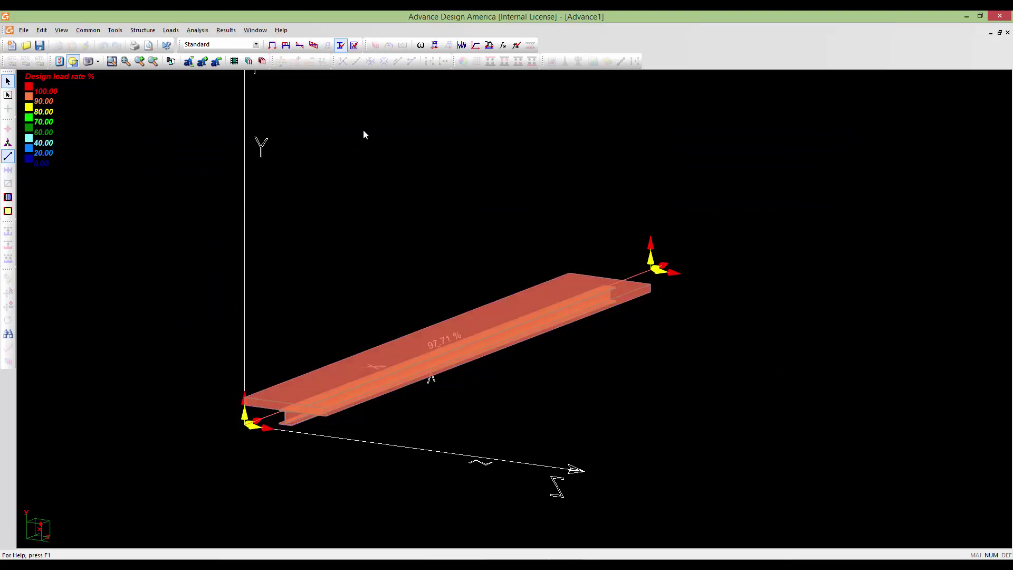
Display the girder's design load rate for Stage 1: Steel Frame and for Stage 2: Casting Sequence a.
{"action": "left_click", "coordinate": [256, 45]}
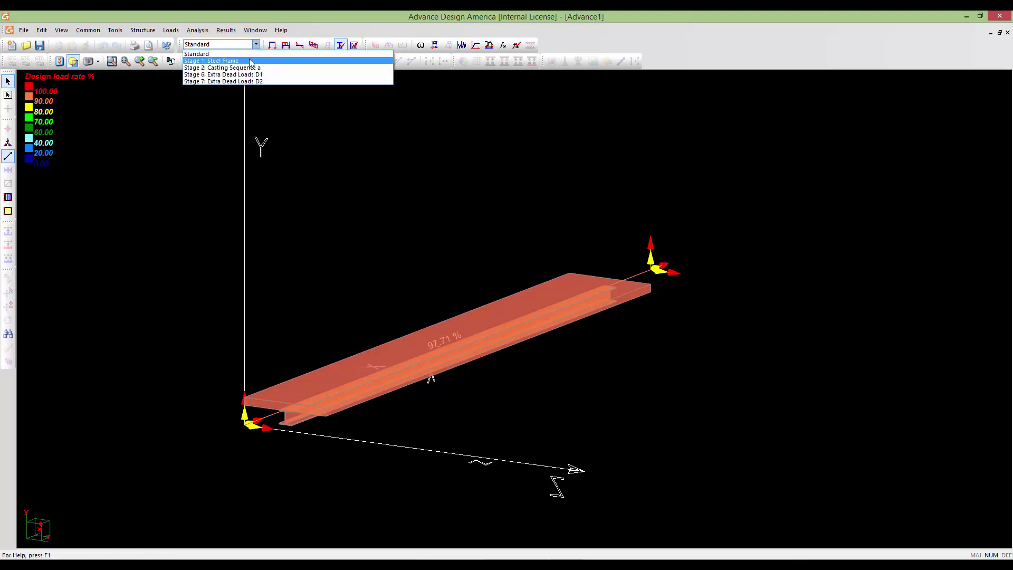
{"action": "left_click", "coordinate": [251, 63]}
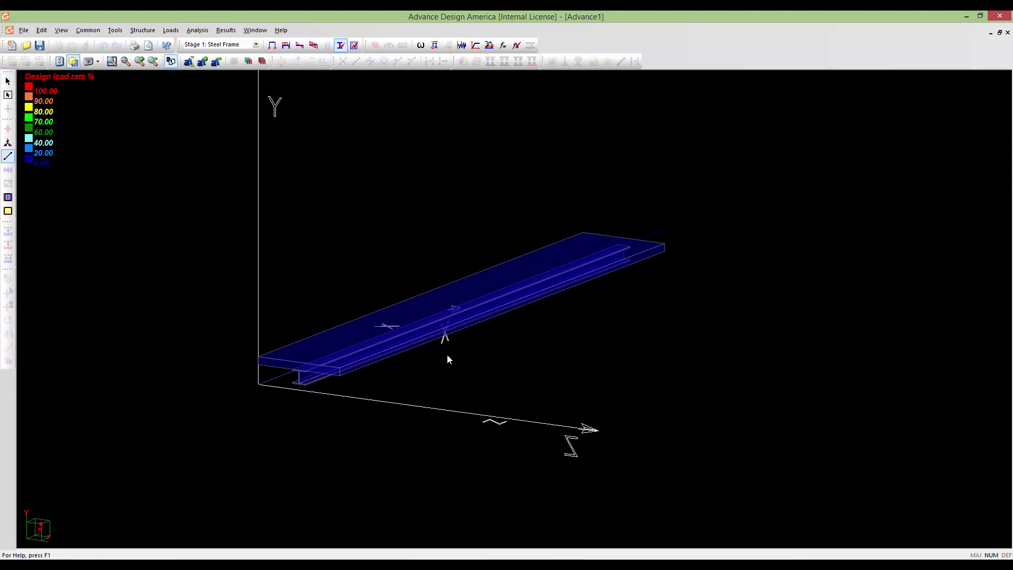
{"action": "scroll", "coordinate": [447, 337], "scroll_direction": "up", "scroll_amount": 2}
{"action": "scroll", "coordinate": [446, 296], "scroll_direction": "down", "scroll_amount": 2}
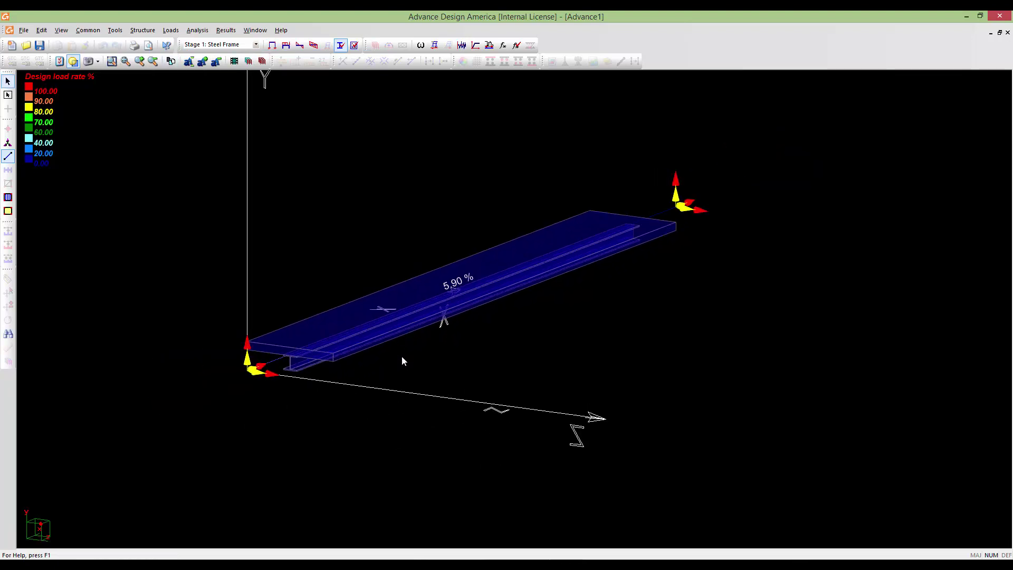
{"action": "left_click", "coordinate": [256, 44]}
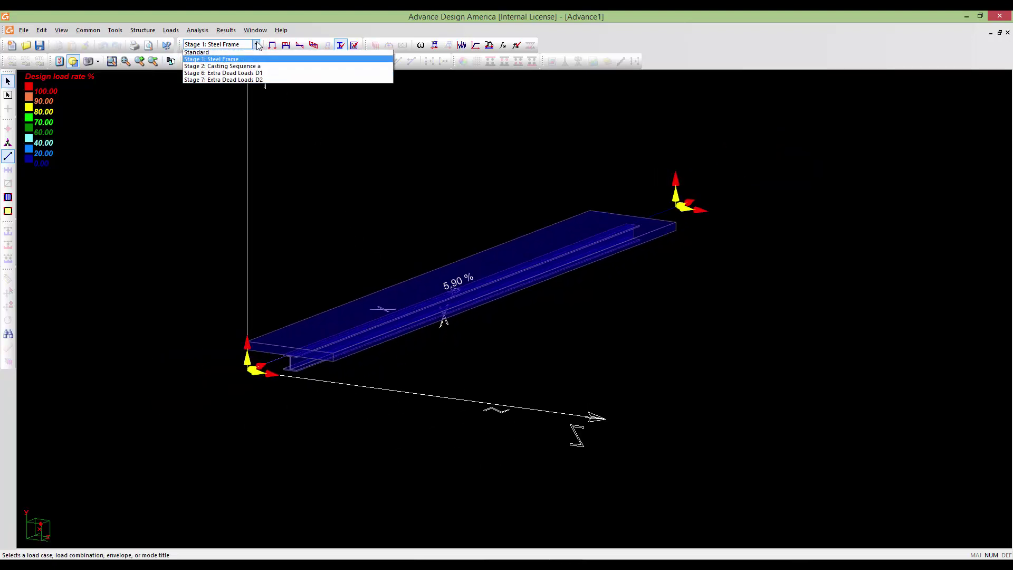
{"action": "left_click", "coordinate": [257, 68]}
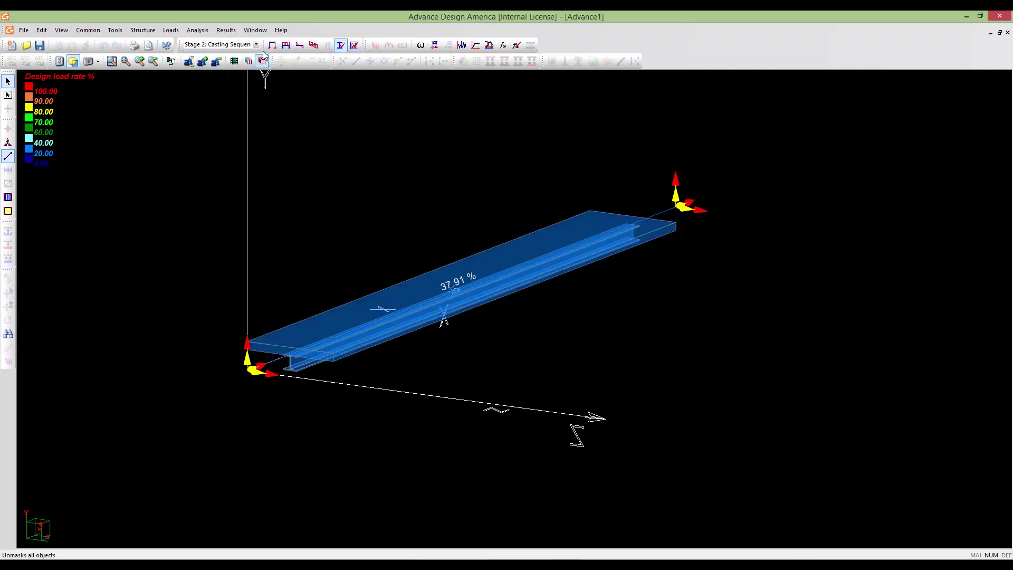
Display the girder's design load rate for Stage 6: Extra Dead Loads D1 and Stage 7: Extra Dead Loads D2.
{"action": "left_click", "coordinate": [256, 44]}
{"action": "left_click", "coordinate": [254, 82]}
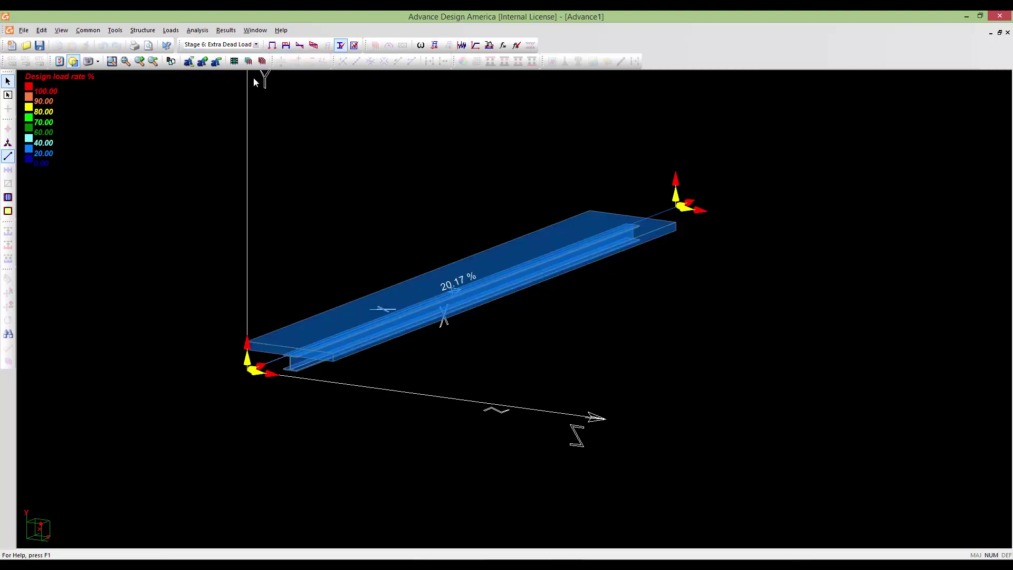
{"action": "left_click", "coordinate": [257, 45]}
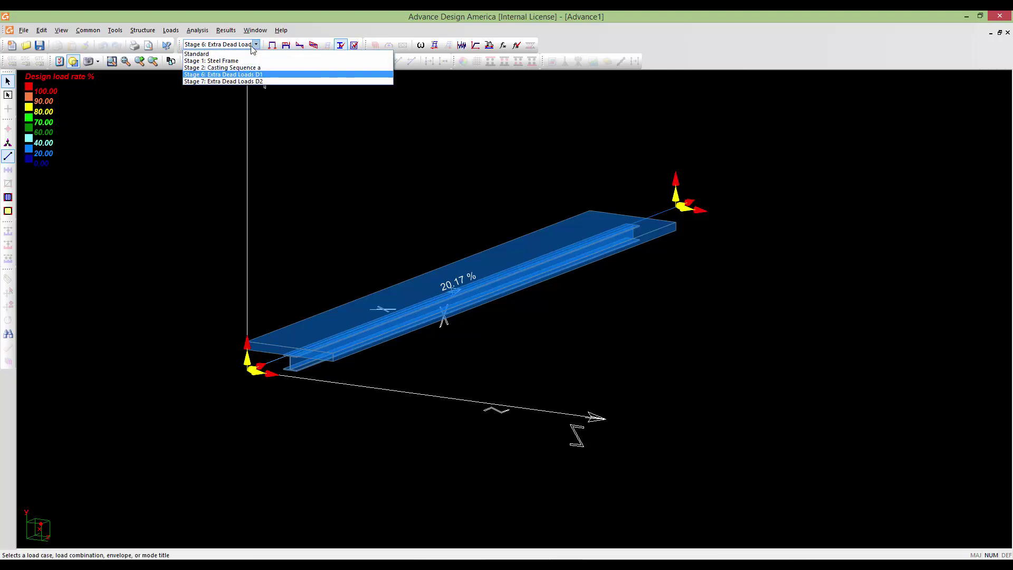
{"action": "left_click", "coordinate": [229, 82]}
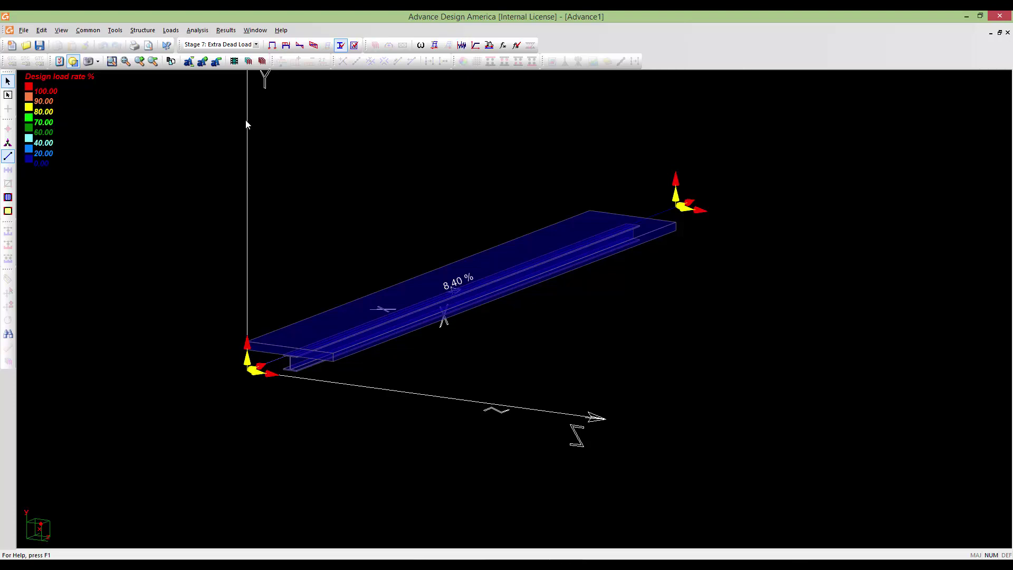
Return to the Standard stage and inspect the girder's design load rate up close.
{"action": "left_click", "coordinate": [256, 45]}
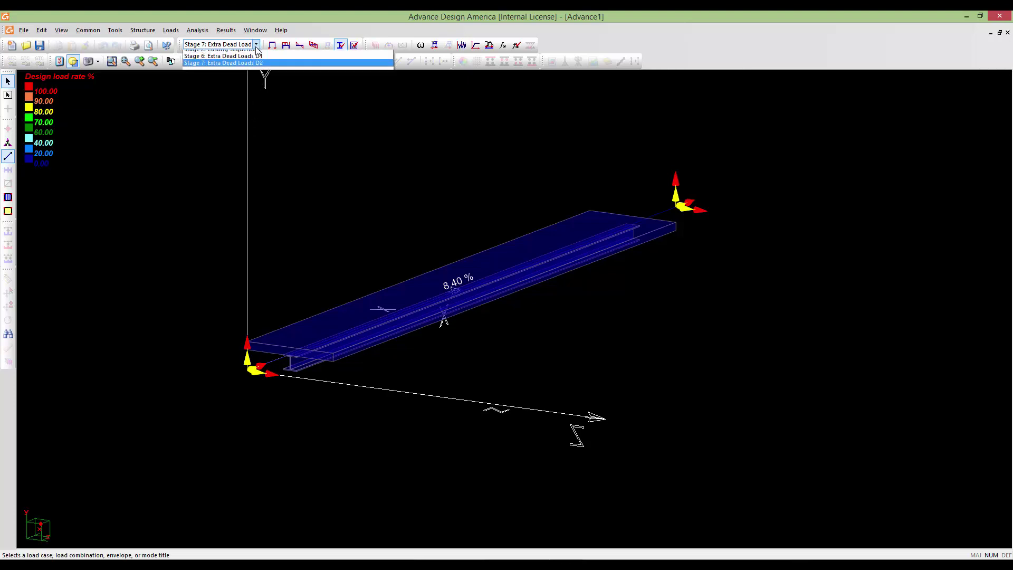
{"action": "left_click", "coordinate": [245, 53]}
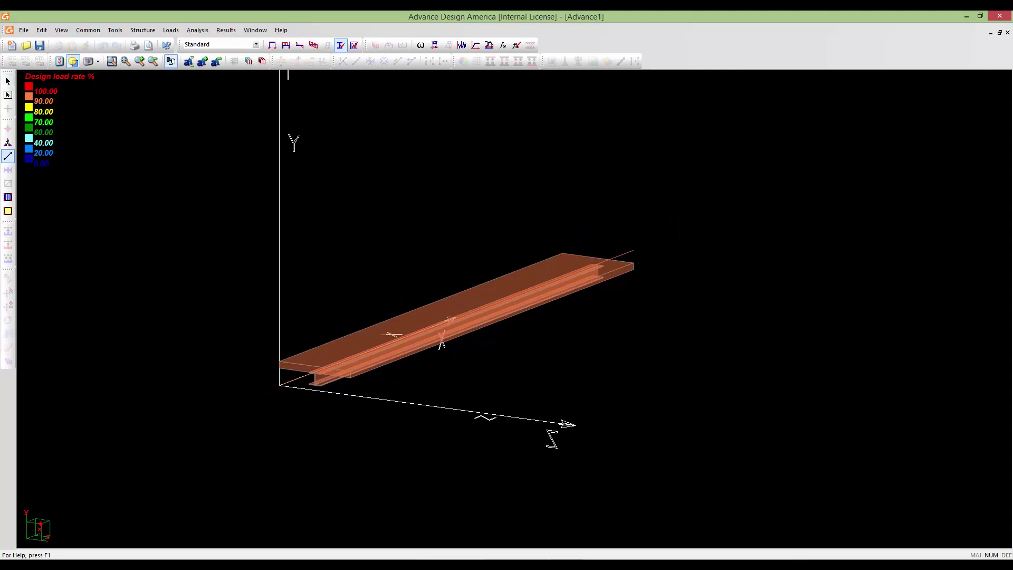
{"action": "scroll", "coordinate": [407, 237], "scroll_direction": "up", "scroll_amount": 3}
{"action": "middle_click_drag", "start_coordinate": [406, 235], "coordinate": [394, 216]}
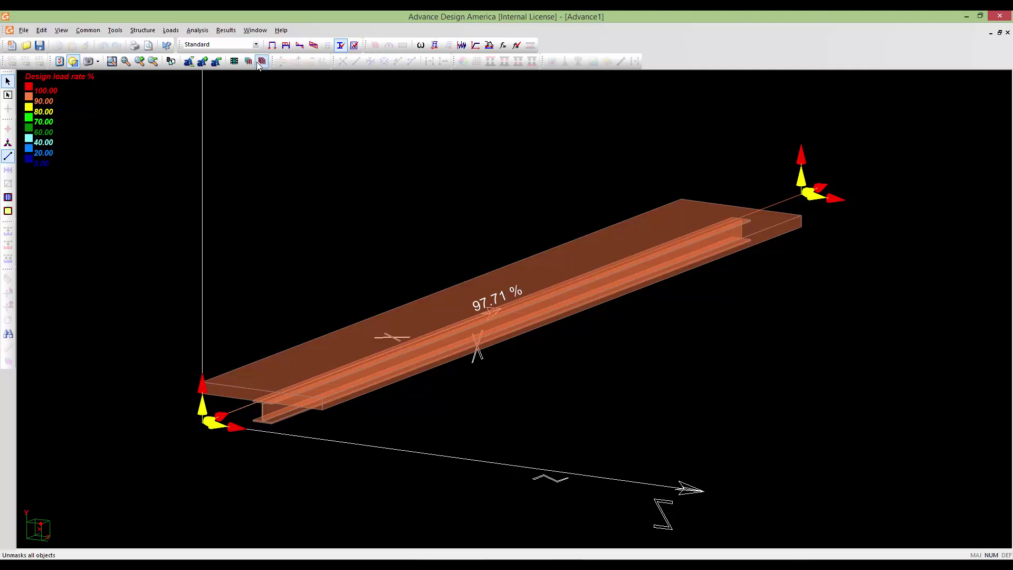
Switch to Stage 2: Casting Sequence a and examine all Bending / Axial Load columns in the girder's Steel Design Results.
{"action": "left_click", "coordinate": [251, 46]}
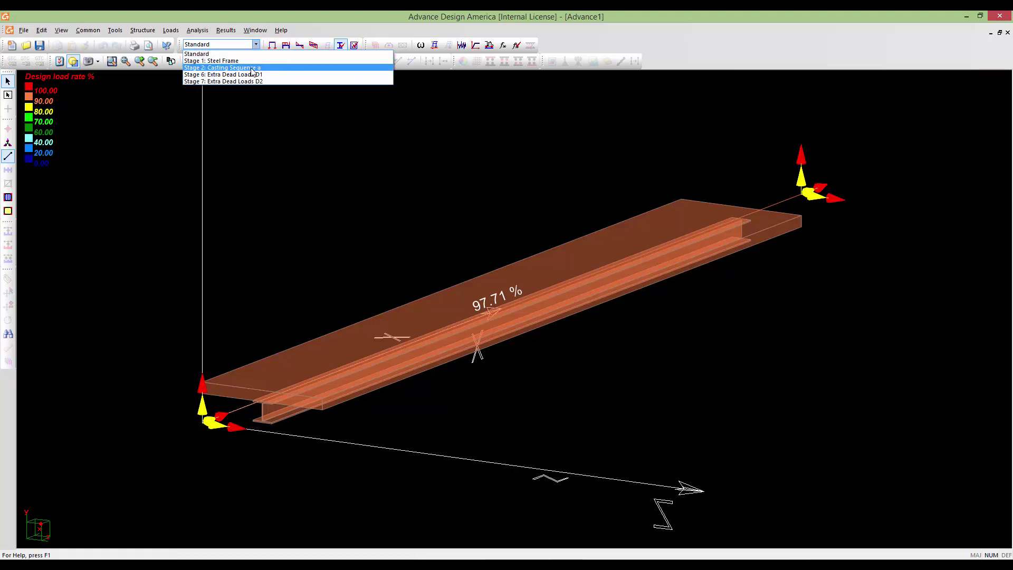
{"action": "left_click", "coordinate": [253, 69]}
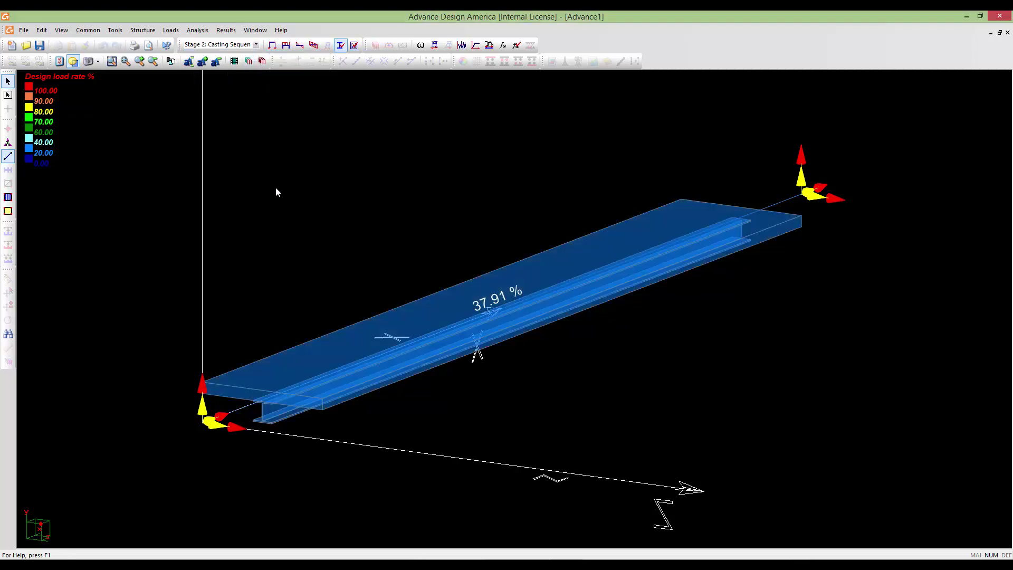
{"action": "double_click", "coordinate": [506, 293]}
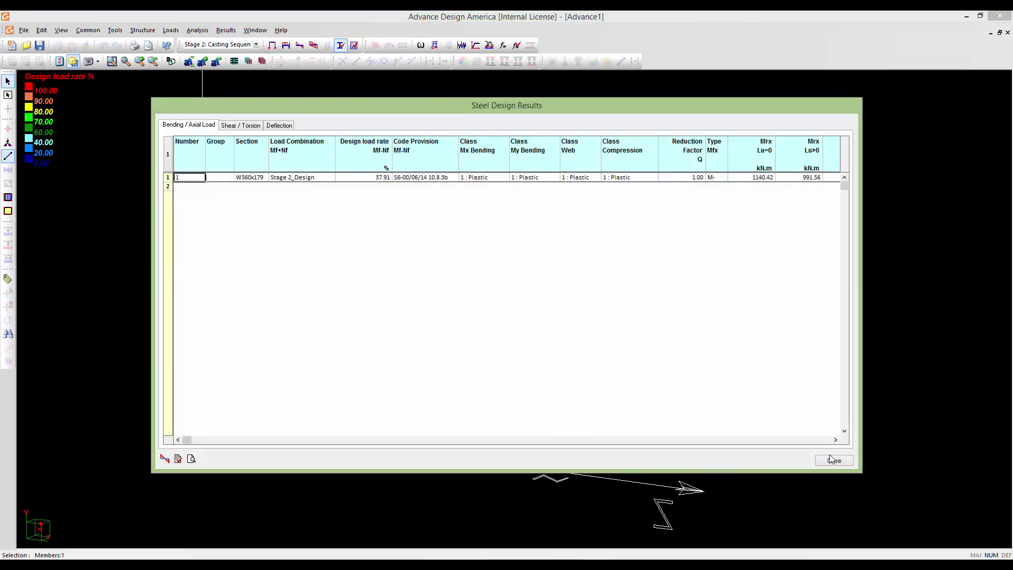
{"action": "left_click", "coordinate": [837, 441]}
{"action": "left_click_drag", "start_coordinate": [836, 440], "coordinate": [836, 440]}
{"action": "left_click", "coordinate": [838, 441]}
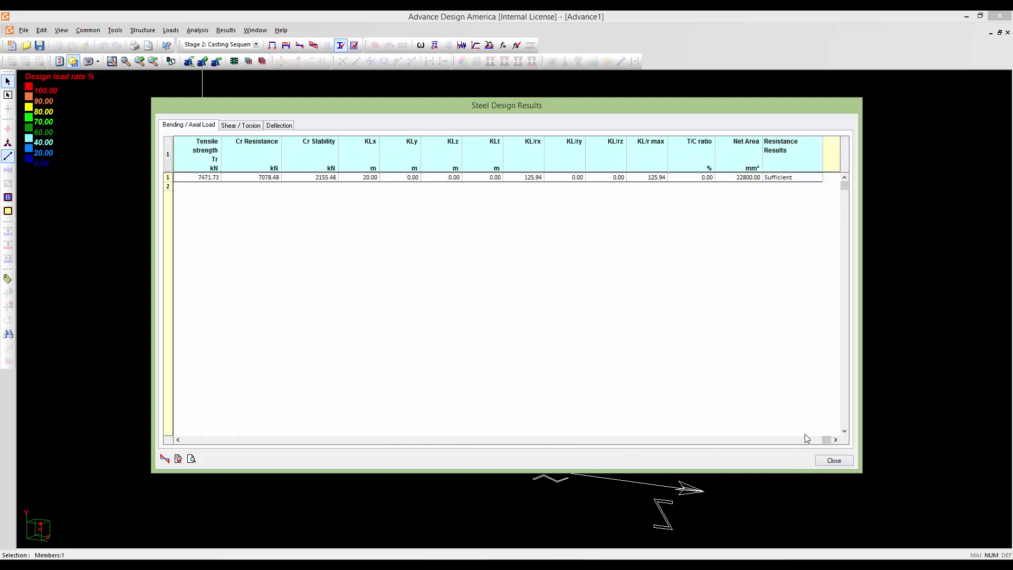
{"action": "left_click_drag", "start_coordinate": [825, 443], "coordinate": [183, 447]}
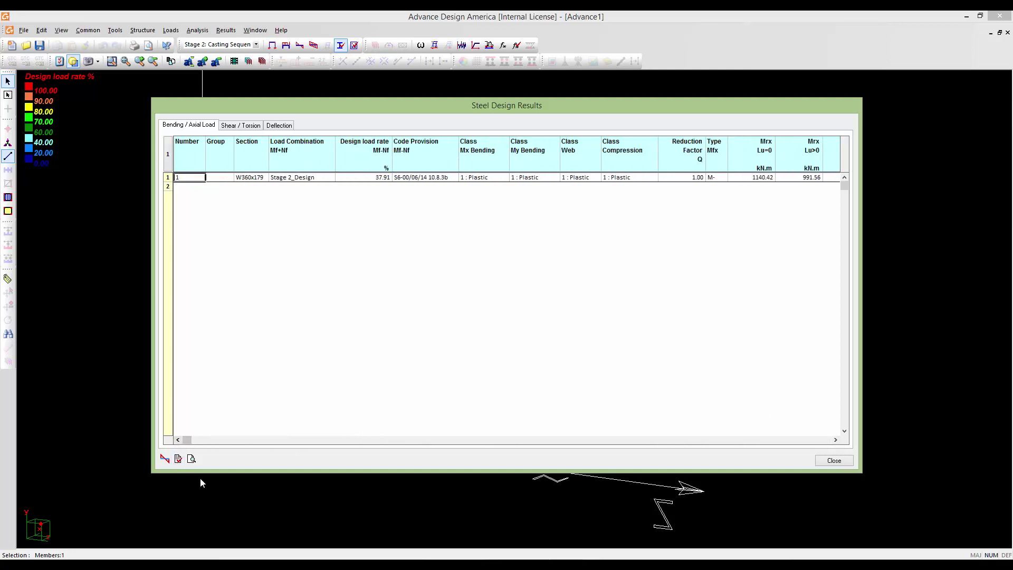
{"action": "left_click", "coordinate": [834, 461]}
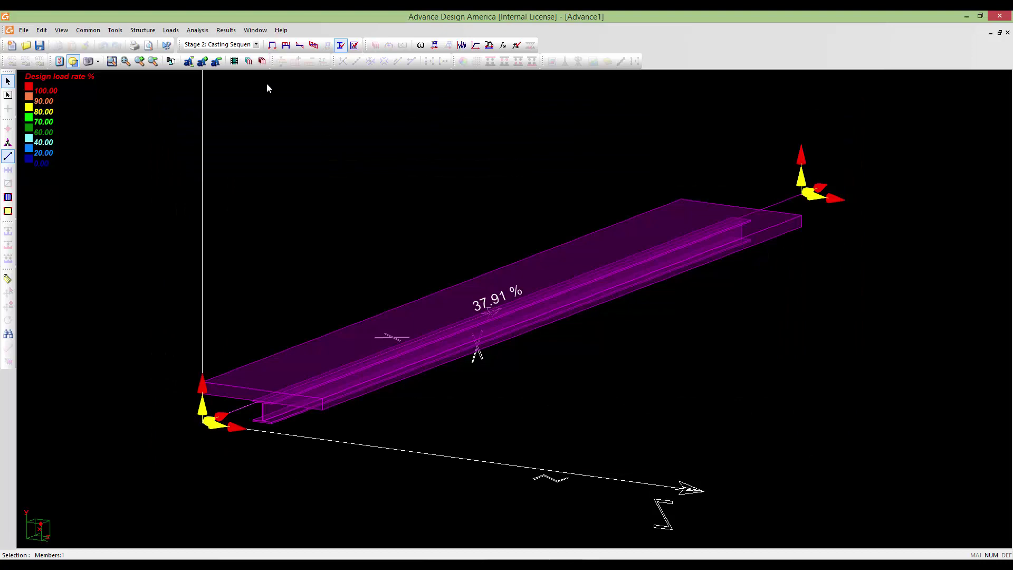
Switch back to the Standard stage and preview the Design Brief report from the girder's Steel Design Results.
{"action": "left_click", "coordinate": [256, 45]}
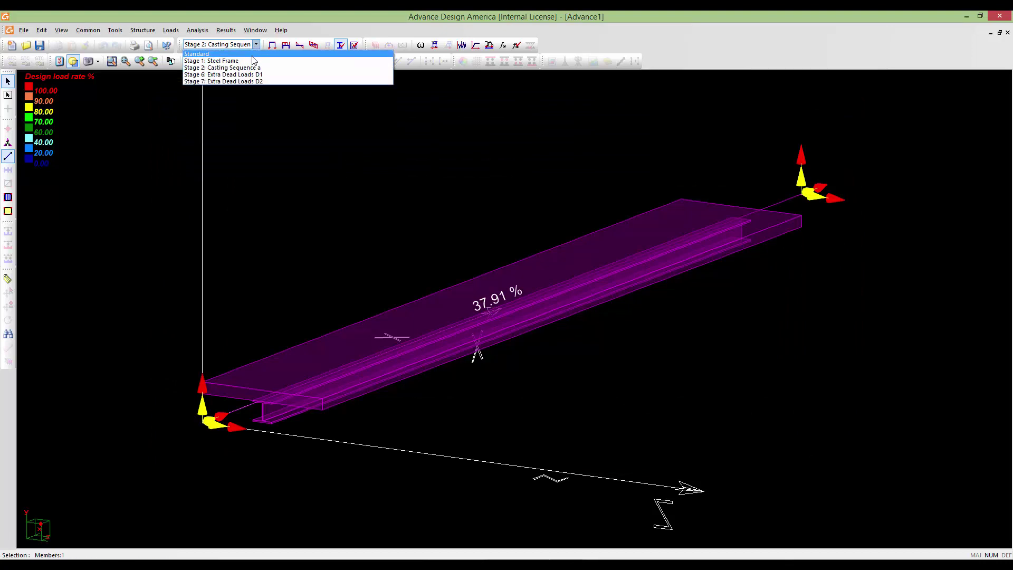
{"action": "left_click", "coordinate": [252, 54]}
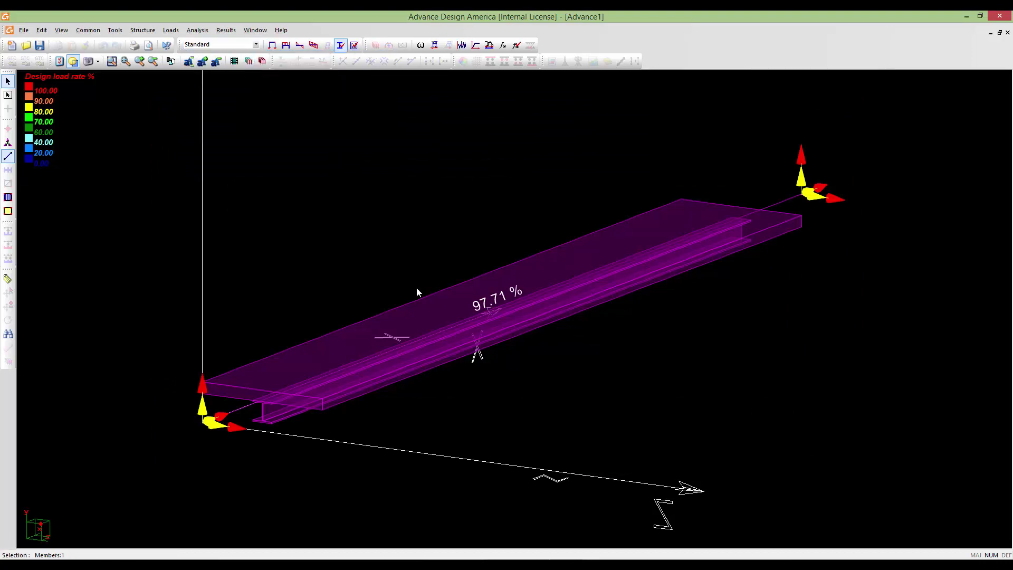
{"action": "double_click", "coordinate": [467, 296]}
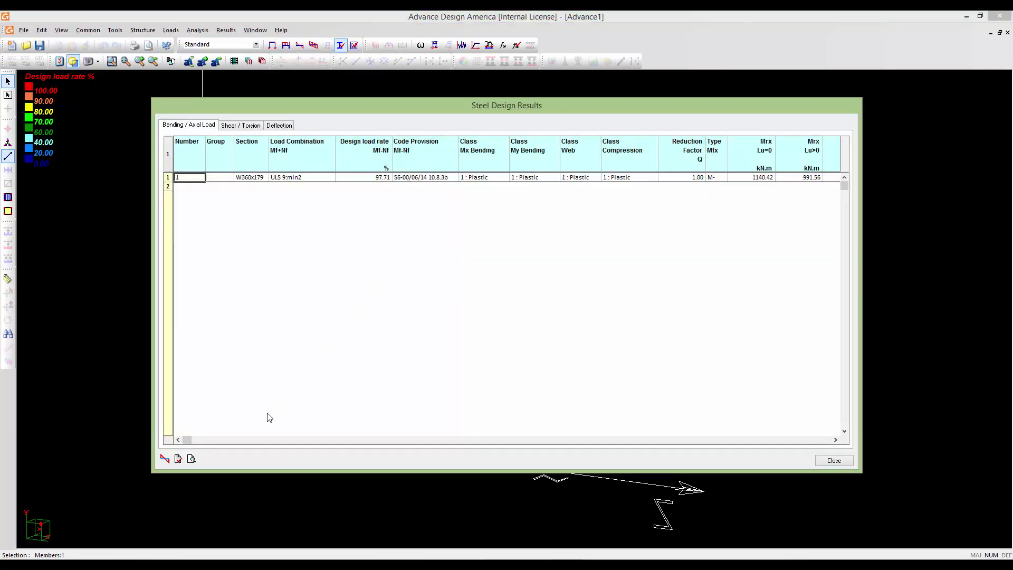
{"action": "left_click", "coordinate": [191, 459]}
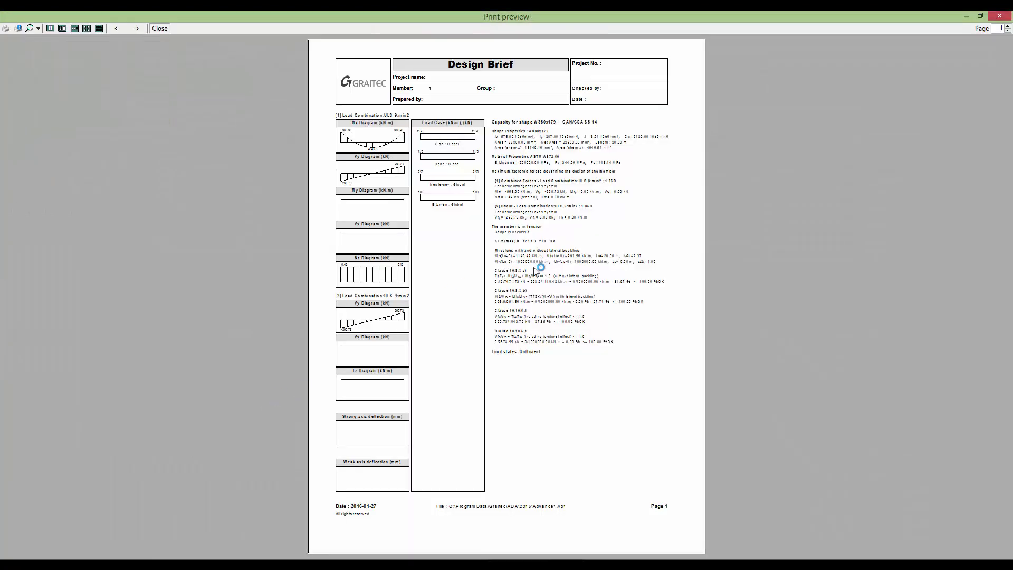
Read the Design Brief's diagrams, shape properties, governing forces and clause checks, then close the preview and the Steel Design Results.
{"action": "left_click", "coordinate": [537, 270]}
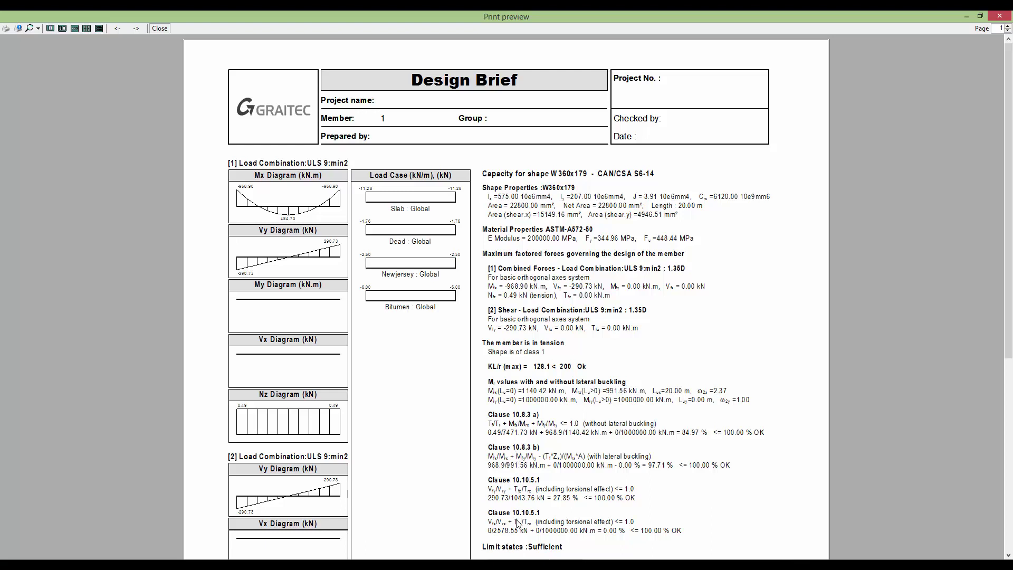
{"action": "scroll", "coordinate": [1009, 368], "scroll_direction": "down", "scroll_amount": 1}
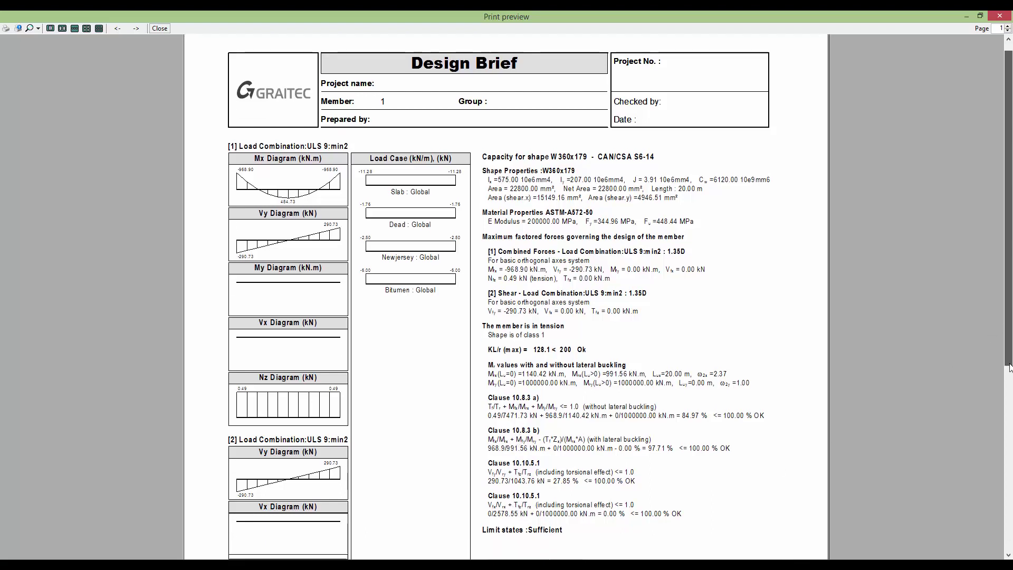
{"action": "left_click_drag", "start_coordinate": [1010, 364], "coordinate": [1008, 418]}
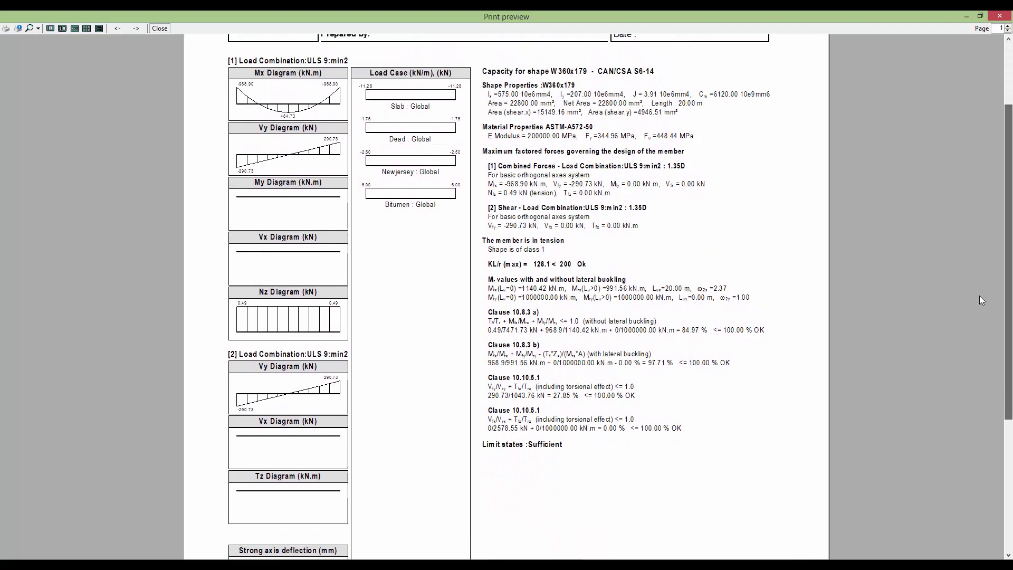
{"action": "left_click", "coordinate": [998, 16]}
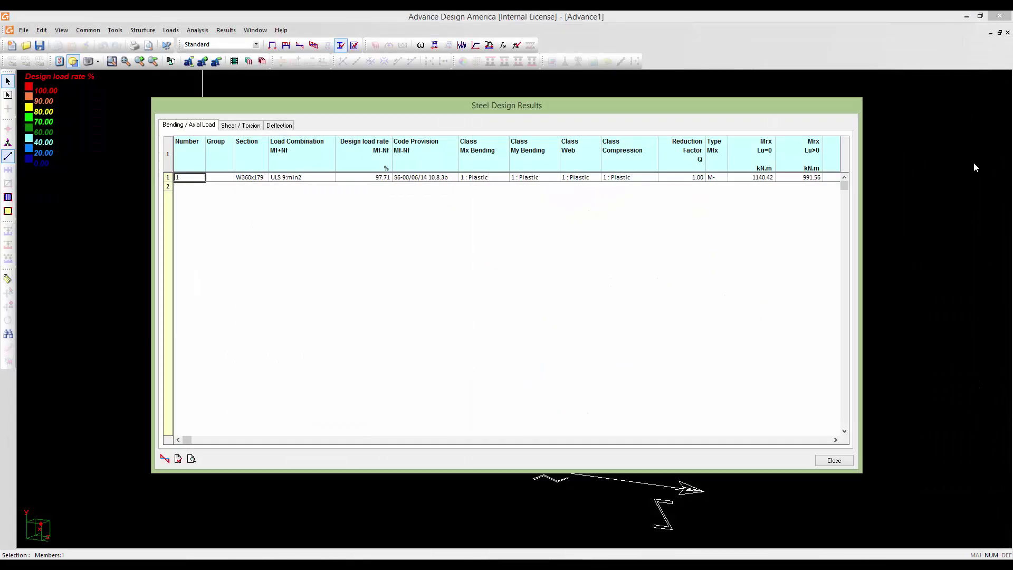
{"action": "left_click", "coordinate": [834, 461]}
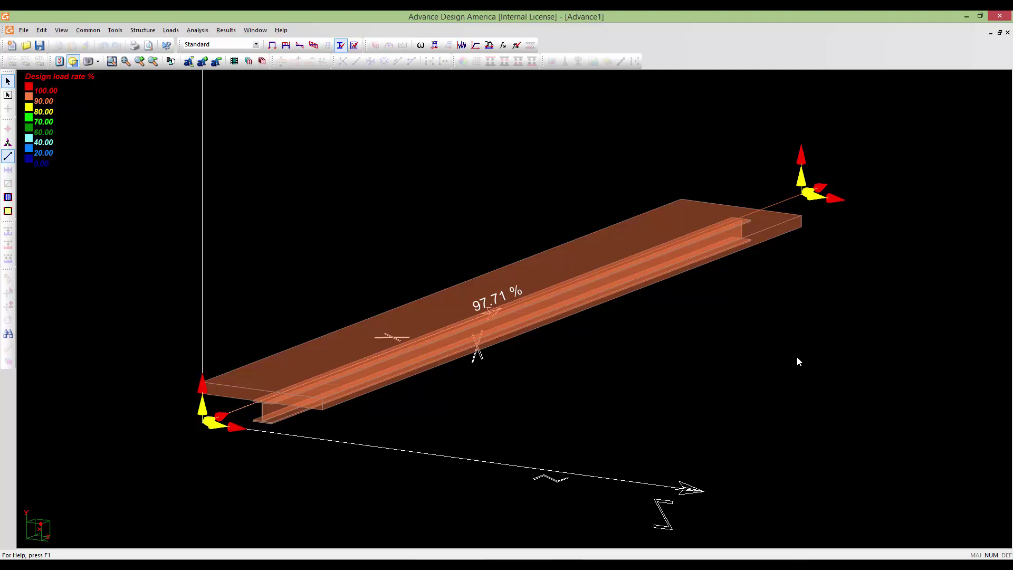
Select the entire composite girder in the model.
{"action": "key", "text": "ctrl+a"}
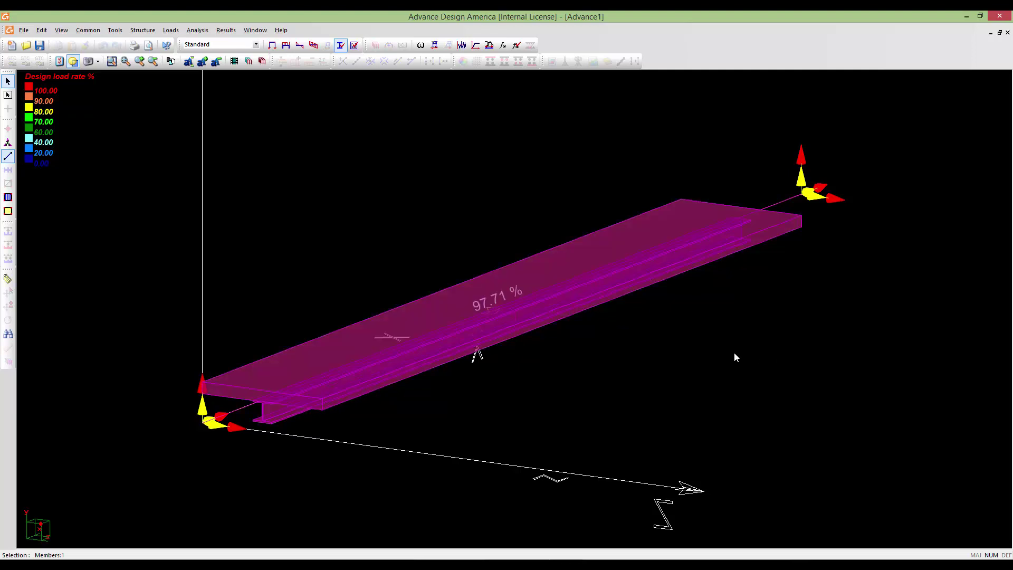
{"action": "key", "text": "Escape"}
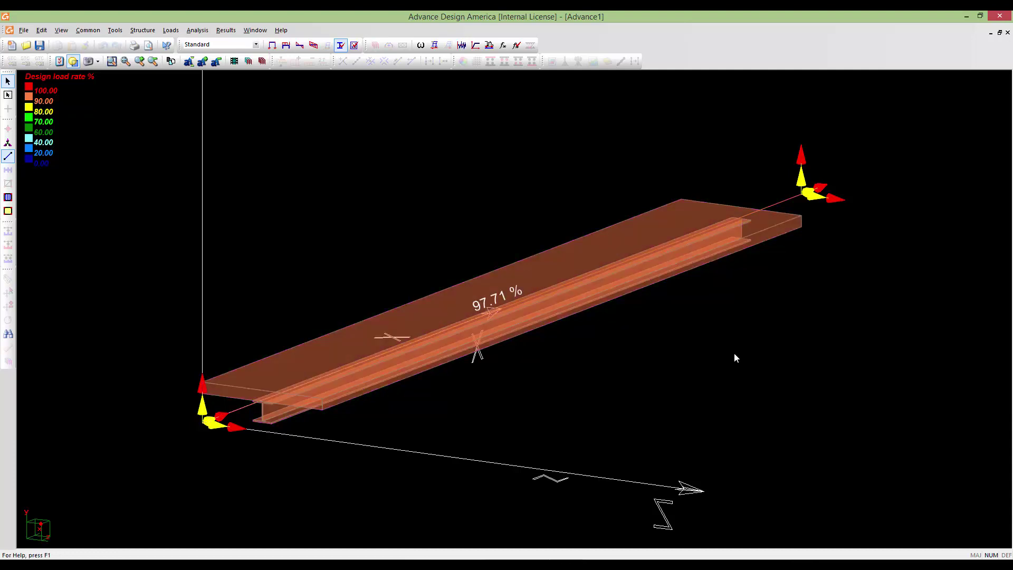
{"action": "scroll", "coordinate": [671, 345], "scroll_direction": "up", "scroll_amount": 2}
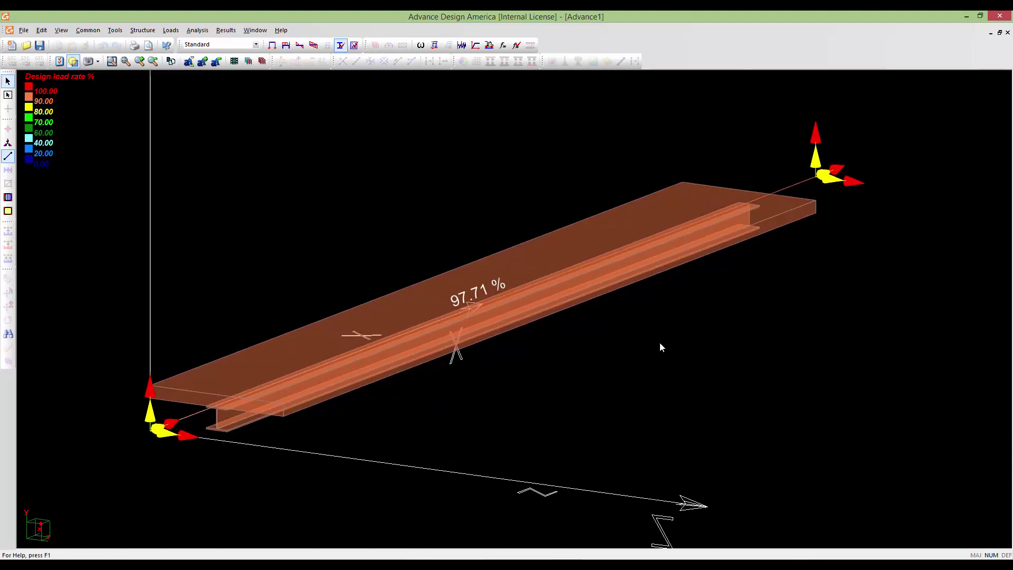
{"action": "key", "text": "ctrl+a"}
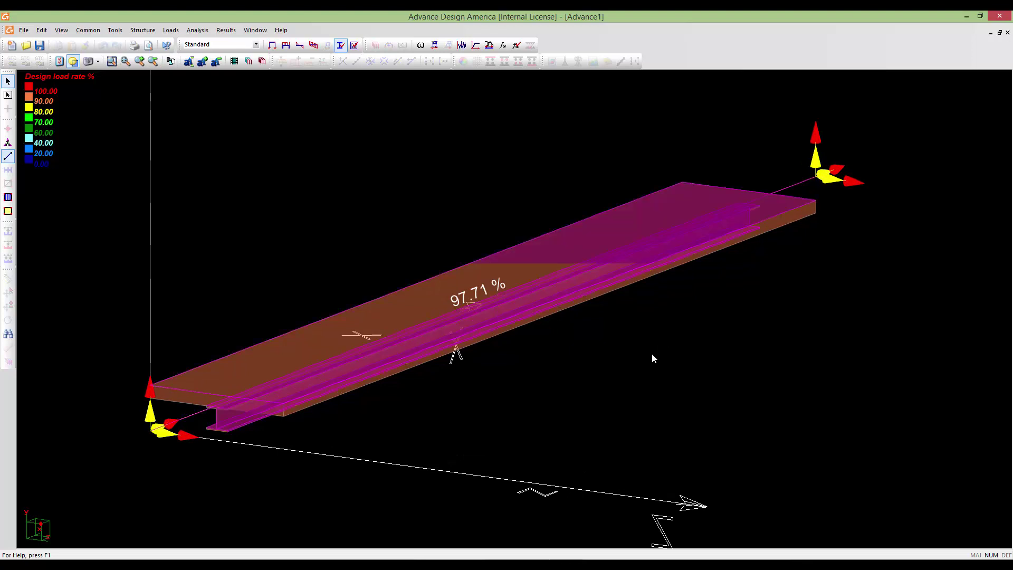
Clear the selection, switch from the steel design results to structure mode and check the girder's Member Characteristics.
{"action": "key", "text": "Escape"}
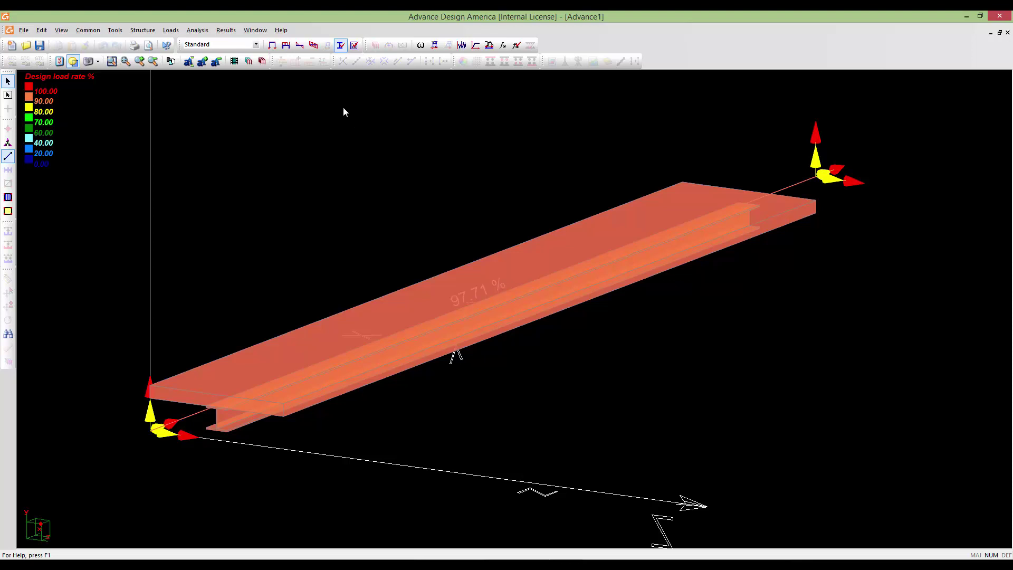
{"action": "left_click", "coordinate": [273, 46]}
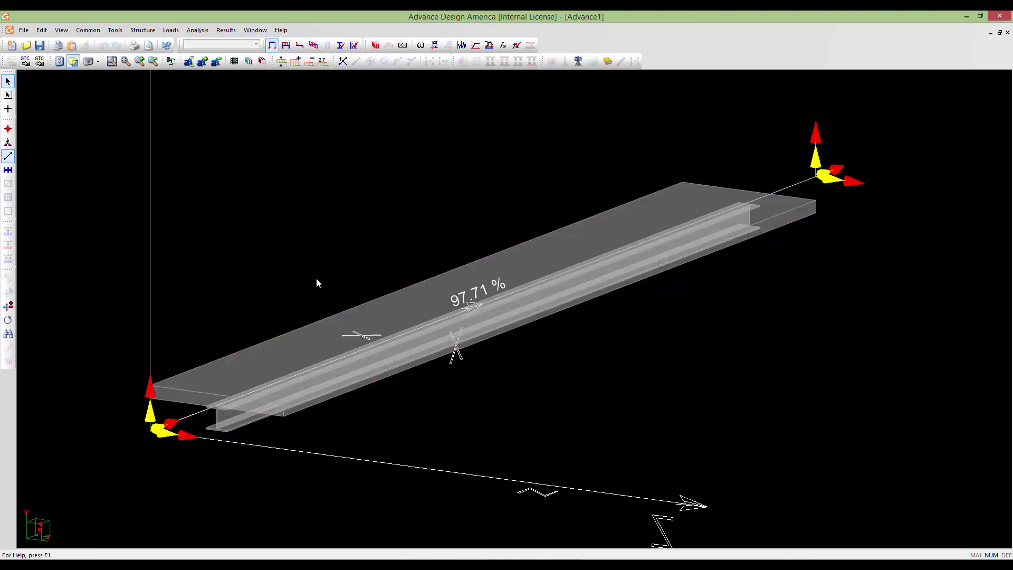
{"action": "double_click", "coordinate": [418, 341]}
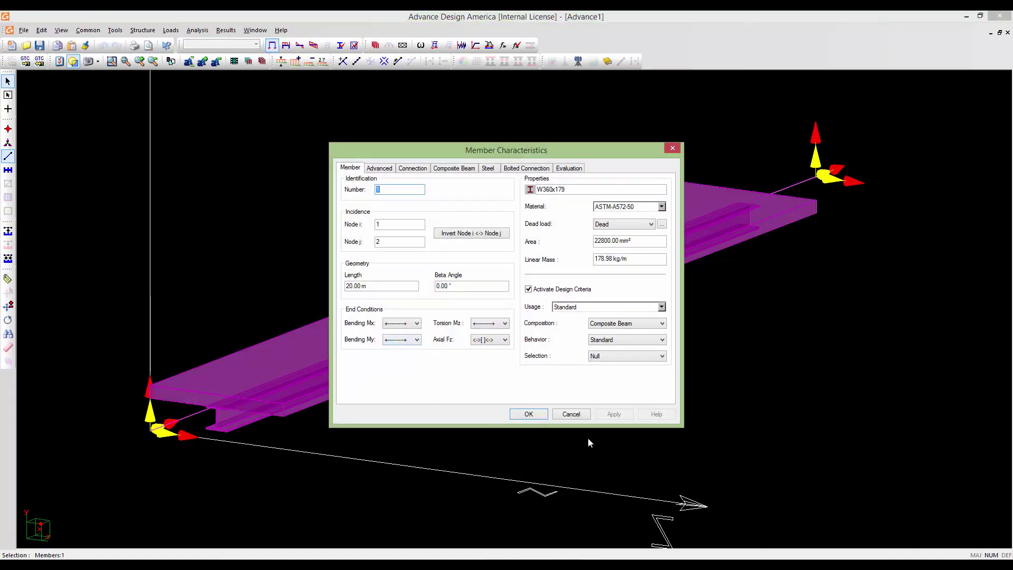
{"action": "left_click", "coordinate": [564, 416]}
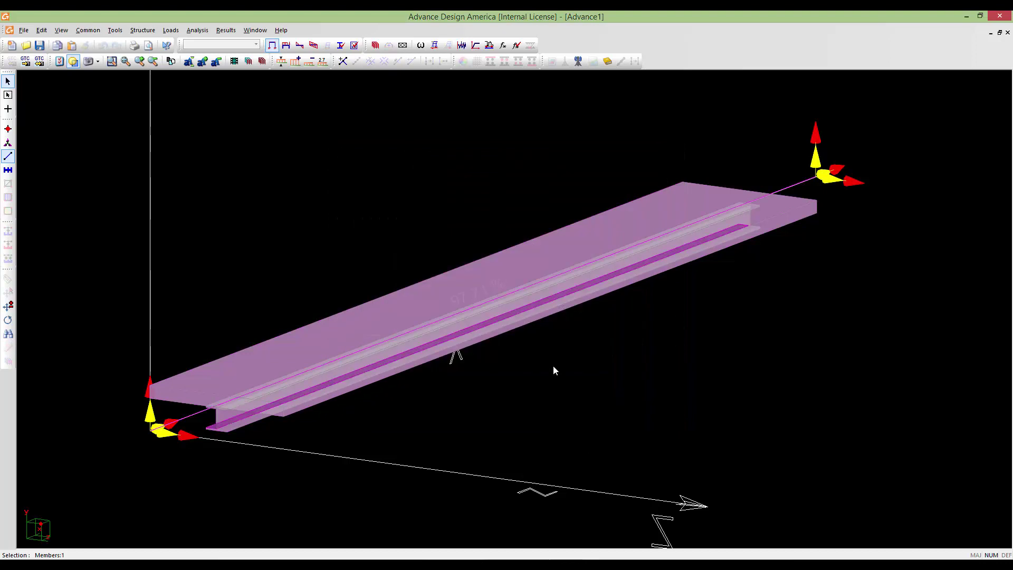
Review the girder's short-term and long-term composite beam section properties in the Members Spreadsheet, then close it.
{"action": "left_click", "coordinate": [502, 314]}
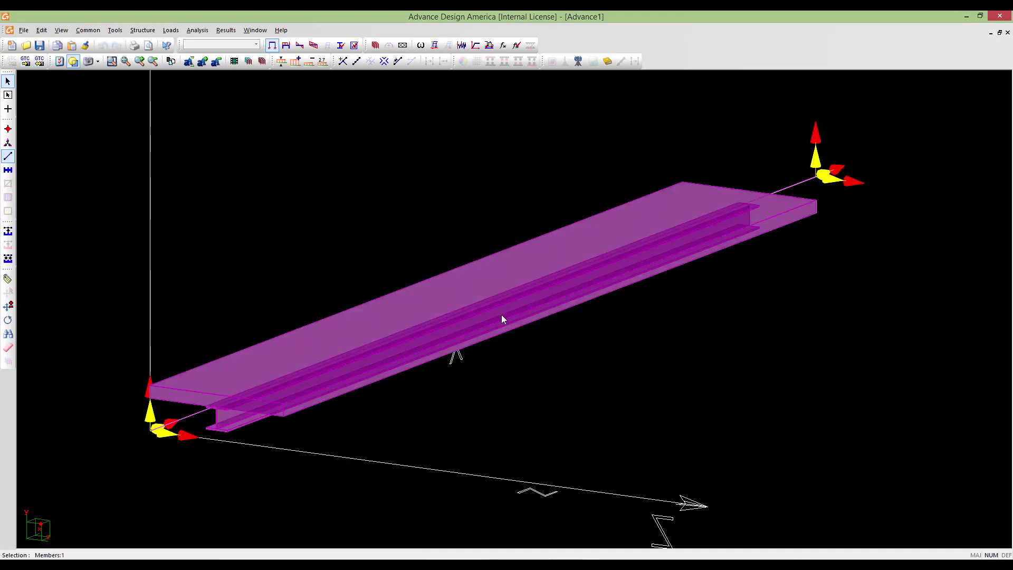
{"action": "double_click", "coordinate": [503, 385], "text": "ctrl"}
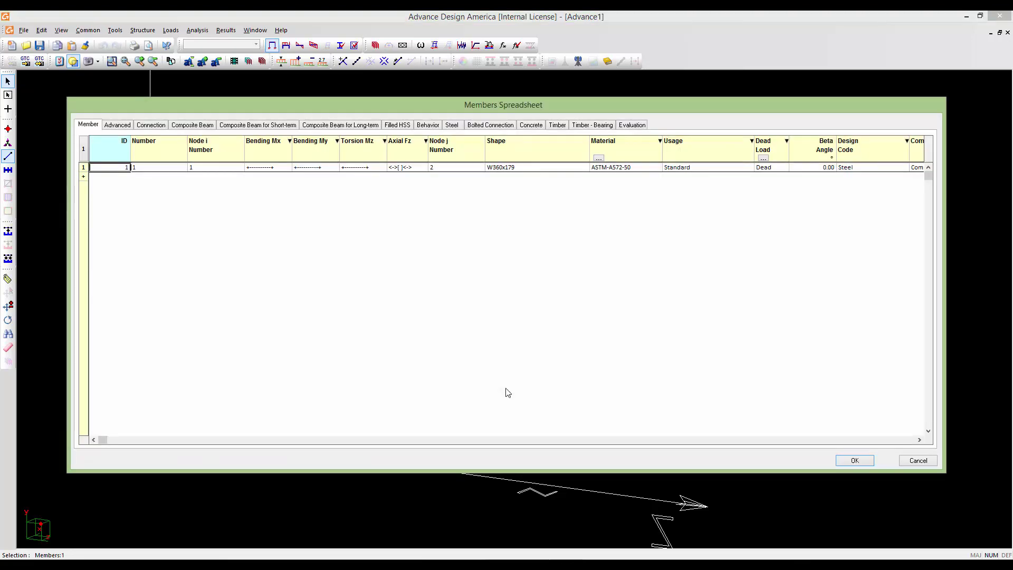
{"action": "left_click_drag", "start_coordinate": [536, 104], "coordinate": [534, 153]}
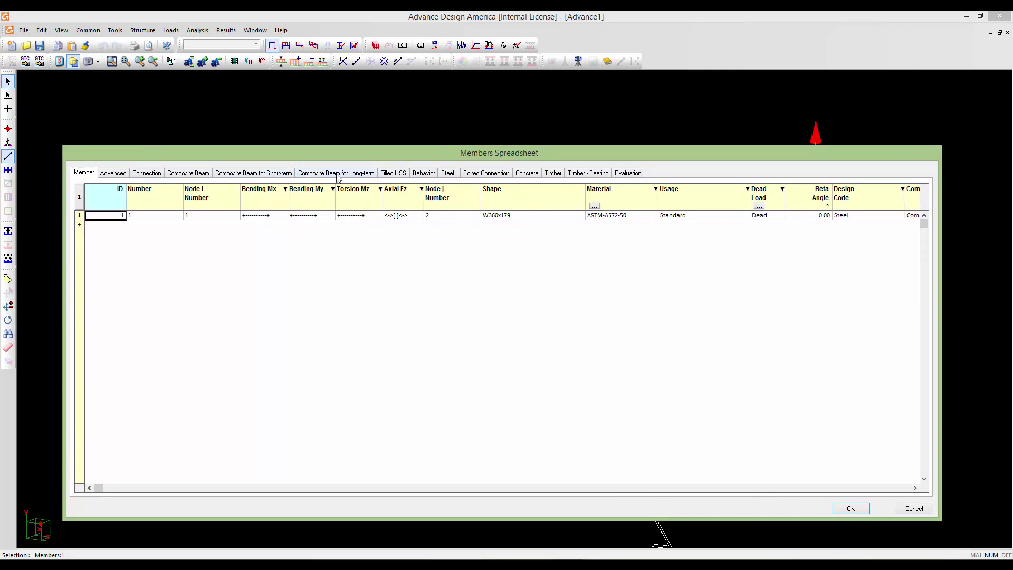
{"action": "left_click", "coordinate": [288, 173]}
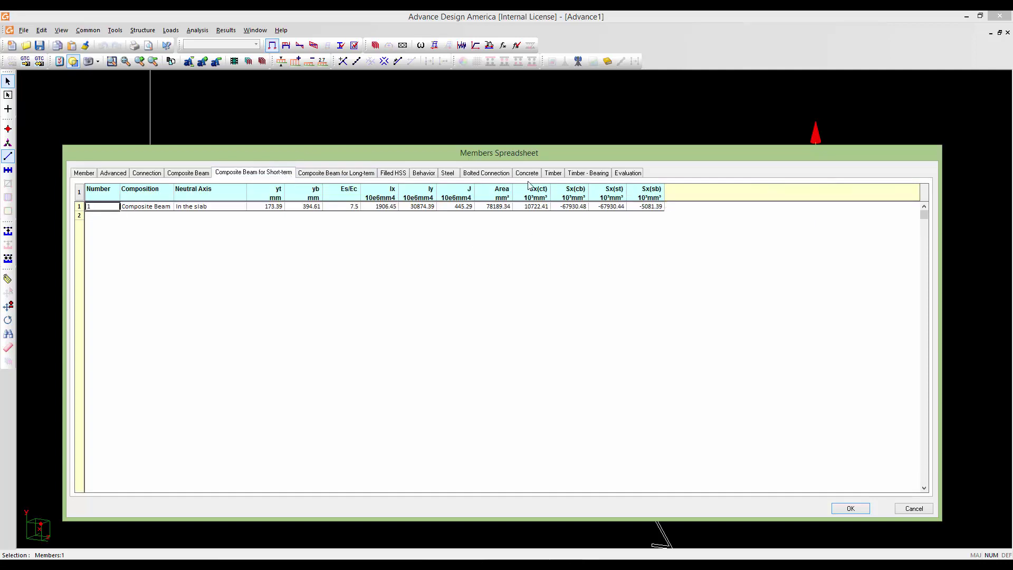
{"action": "left_click", "coordinate": [328, 175]}
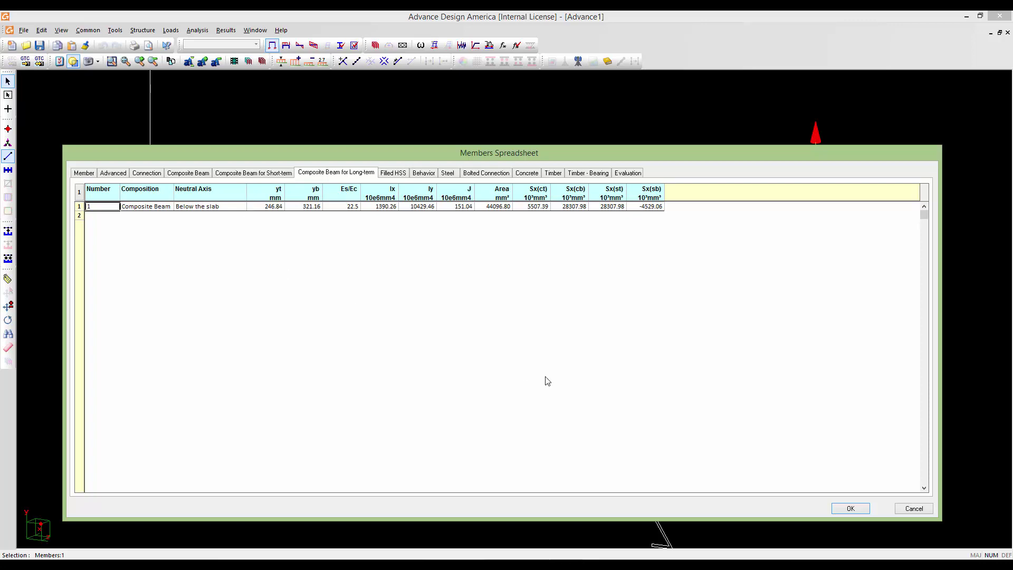
{"action": "left_click", "coordinate": [846, 509]}
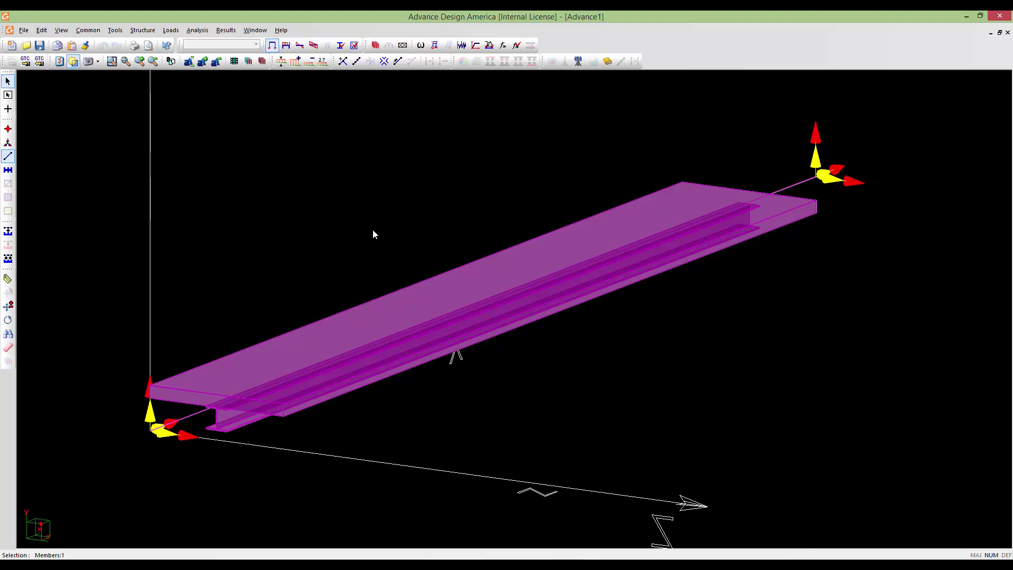
Open the load combination stresses for composite beams and display the Stresses in Composite Beam graph.
{"action": "left_click", "coordinate": [226, 30]}
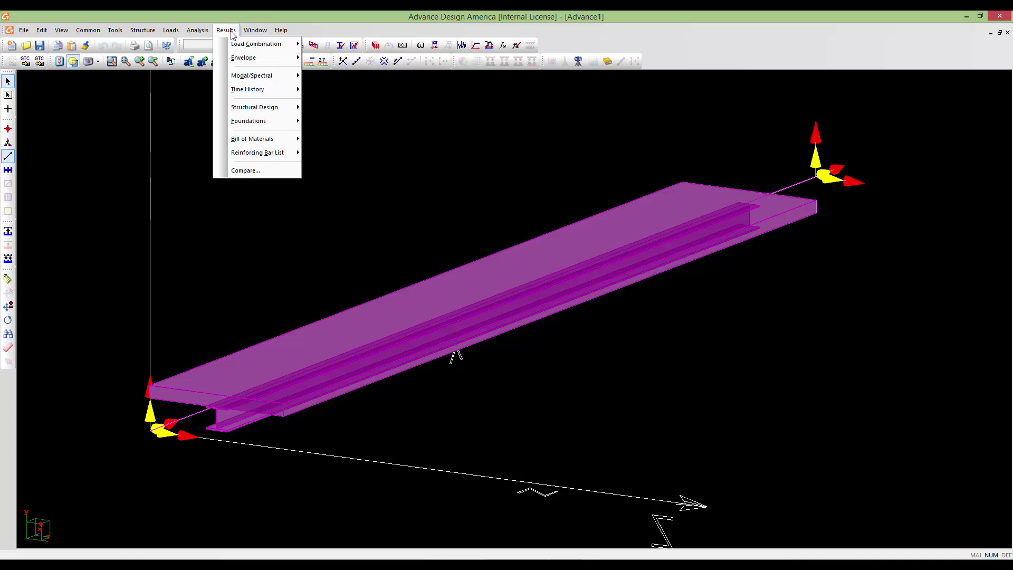
{"action": "mouse_move", "coordinate": [235, 43]}
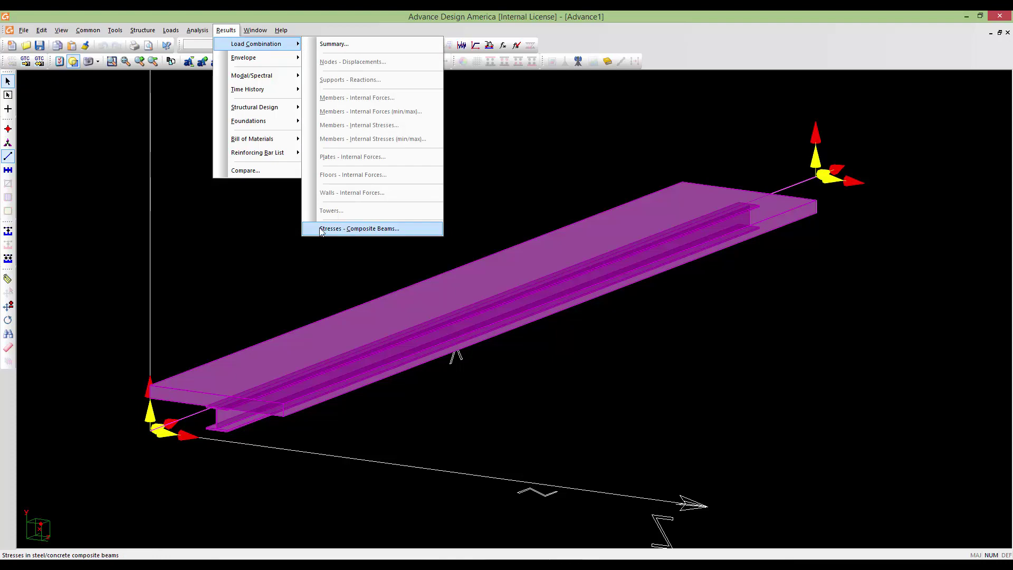
{"action": "left_click", "coordinate": [344, 229]}
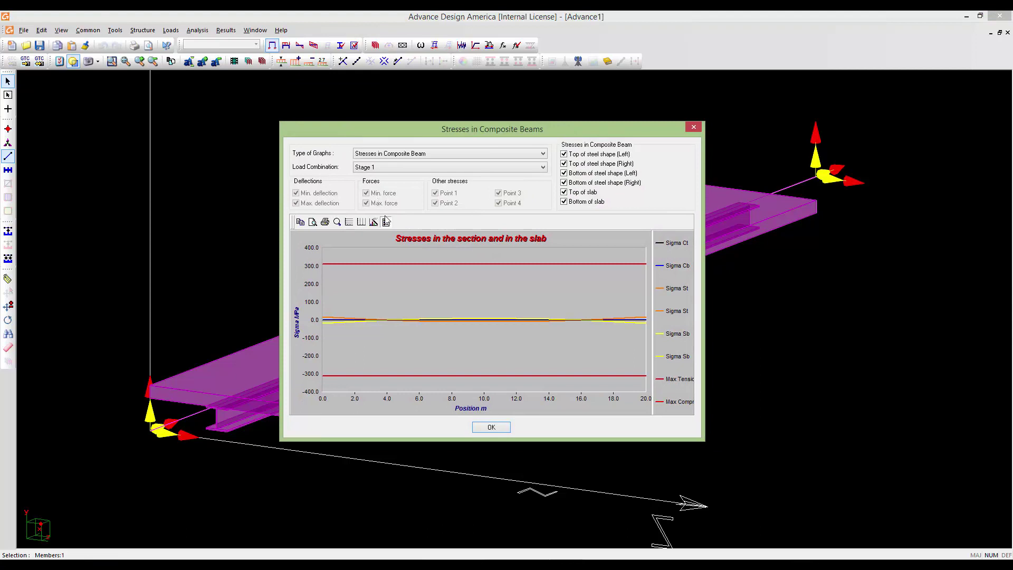
{"action": "mouse_move", "coordinate": [397, 268]}
{"action": "left_click", "coordinate": [486, 153]}
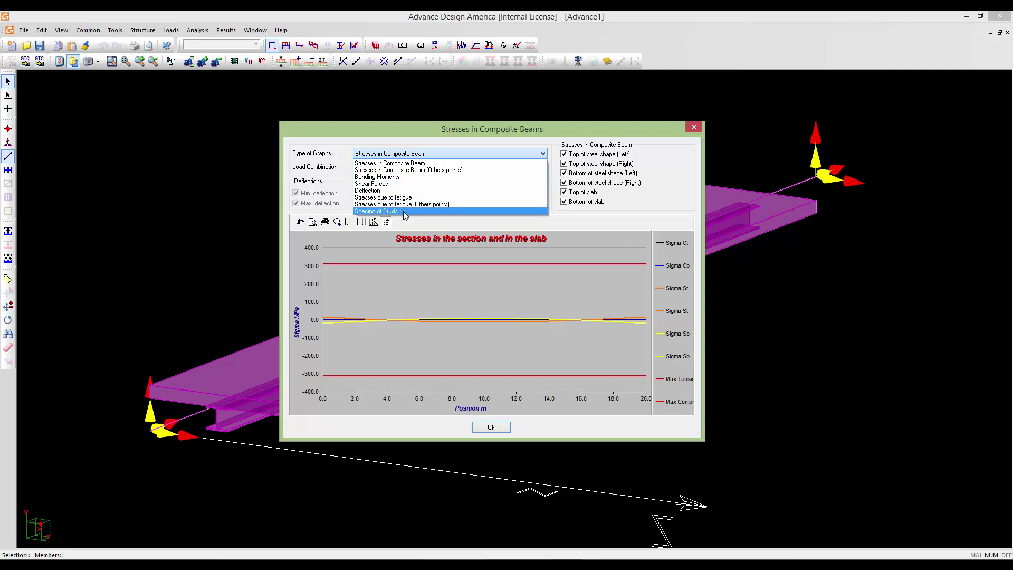
{"action": "left_click", "coordinate": [380, 162]}
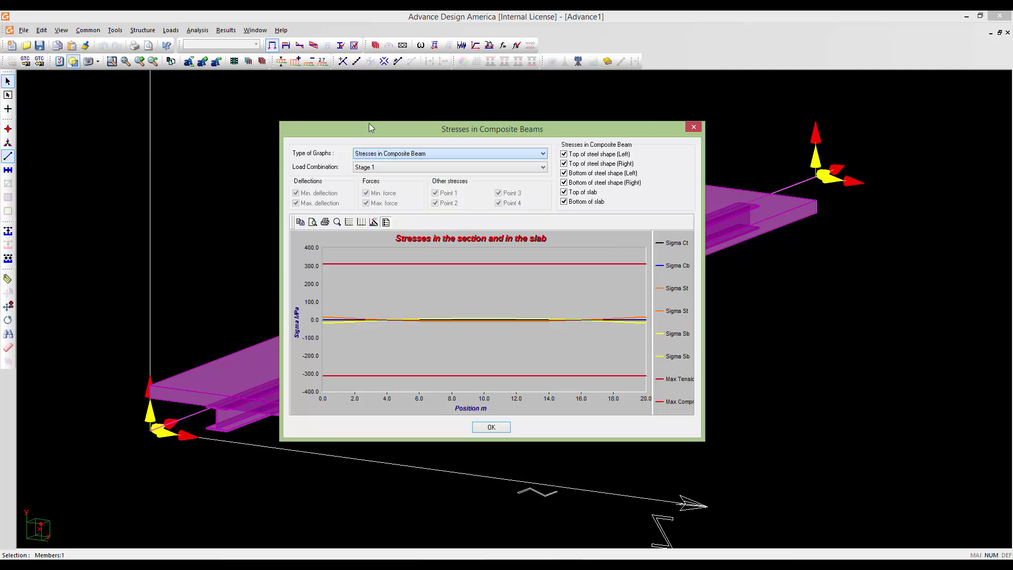
Compare the composite beam stress graphs for SLS_1_4, Stage 1, Stage 2, Stage 6 and Stage 7, ending on SLS_1_4.
{"action": "left_click", "coordinate": [381, 168]}
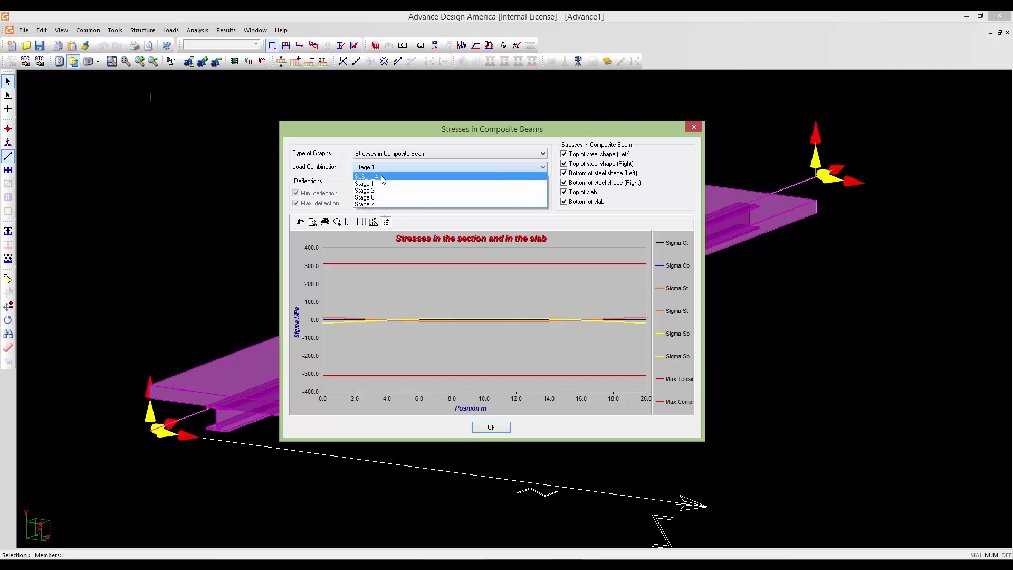
{"action": "left_click", "coordinate": [382, 177]}
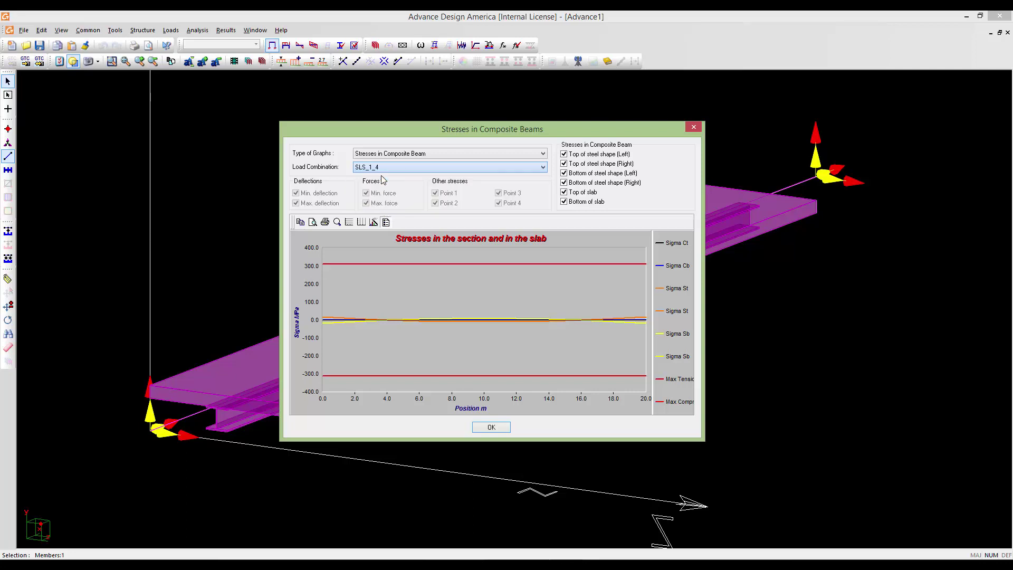
{"action": "left_click", "coordinate": [417, 168]}
{"action": "left_click", "coordinate": [414, 188]}
{"action": "left_click", "coordinate": [406, 166]}
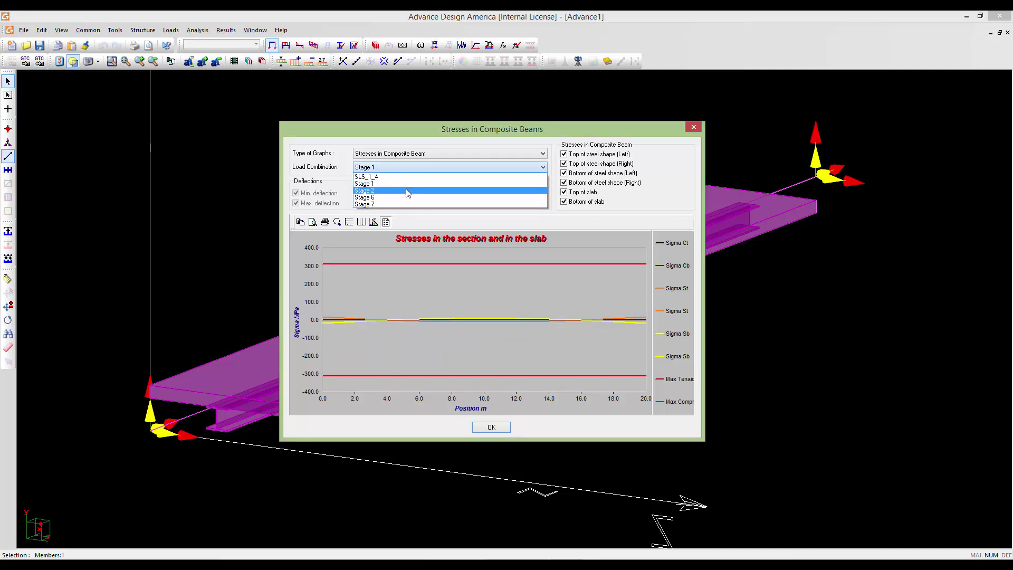
{"action": "left_click", "coordinate": [406, 190]}
{"action": "left_click", "coordinate": [406, 167]}
{"action": "left_click", "coordinate": [408, 197]}
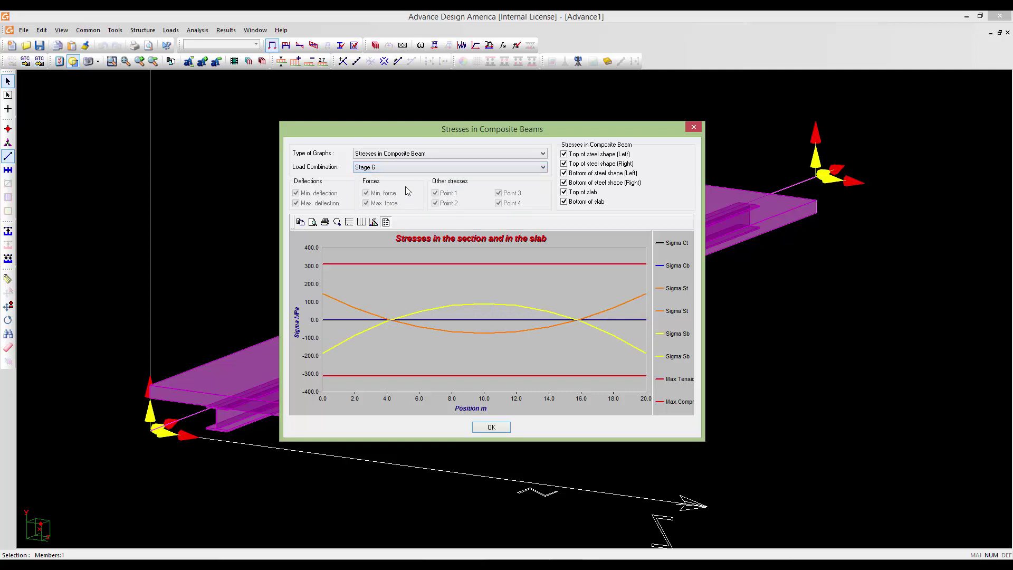
{"action": "left_click", "coordinate": [406, 167]}
{"action": "left_click", "coordinate": [403, 201]}
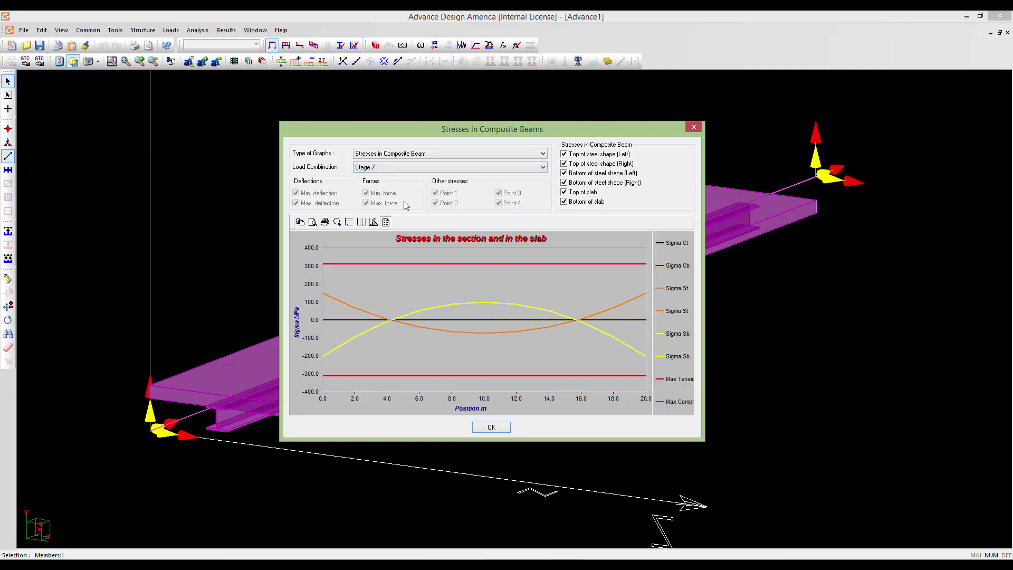
{"action": "left_click", "coordinate": [405, 170]}
{"action": "left_click", "coordinate": [407, 176]}
Hide every stress curve except Top of steel shape (Left) for the SLS_1_4 combination.
{"action": "left_click", "coordinate": [563, 164]}
{"action": "left_click", "coordinate": [563, 174]}
{"action": "left_click", "coordinate": [564, 183]}
{"action": "left_click", "coordinate": [563, 192]}
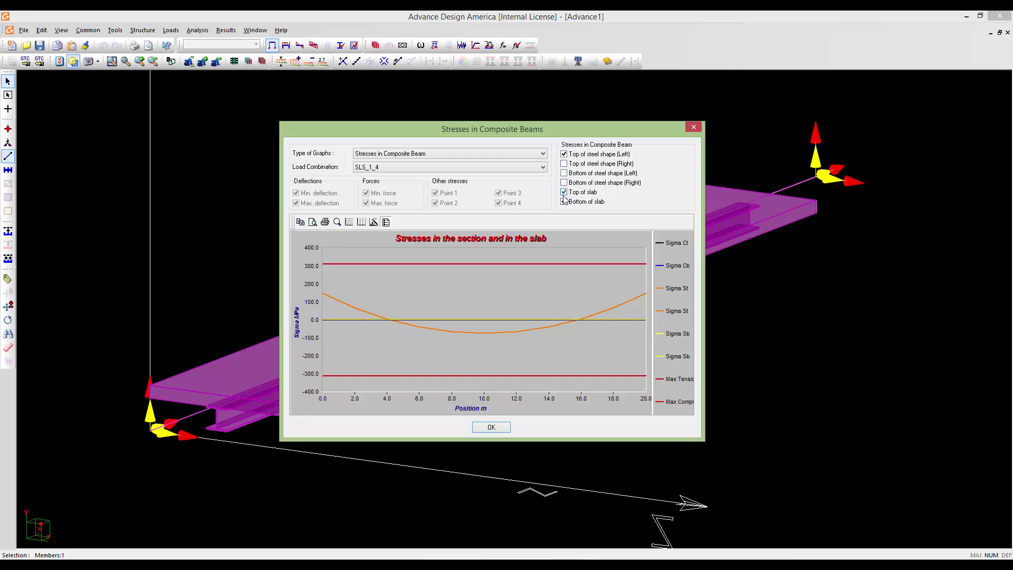
{"action": "left_click", "coordinate": [563, 201]}
Toggle the left and right top-of-steel-shape curves and read their stresses at midspan and near the support.
{"action": "left_click", "coordinate": [564, 164]}
{"action": "left_click", "coordinate": [564, 164]}
{"action": "left_click", "coordinate": [565, 155]}
{"action": "left_click", "coordinate": [565, 163]}
{"action": "mouse_move", "coordinate": [488, 335]}
{"action": "mouse_move", "coordinate": [351, 305]}
Show only the Bottom of steel shape (Left) stress curve and read its values near both ends of the girder.
{"action": "left_click", "coordinate": [564, 163]}
{"action": "left_click", "coordinate": [564, 154]}
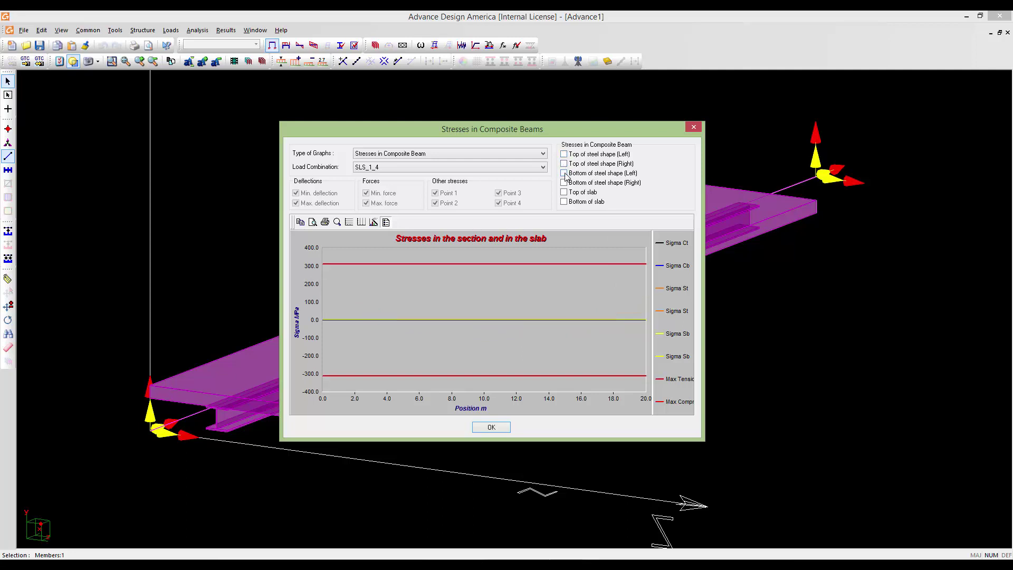
{"action": "left_click", "coordinate": [564, 173]}
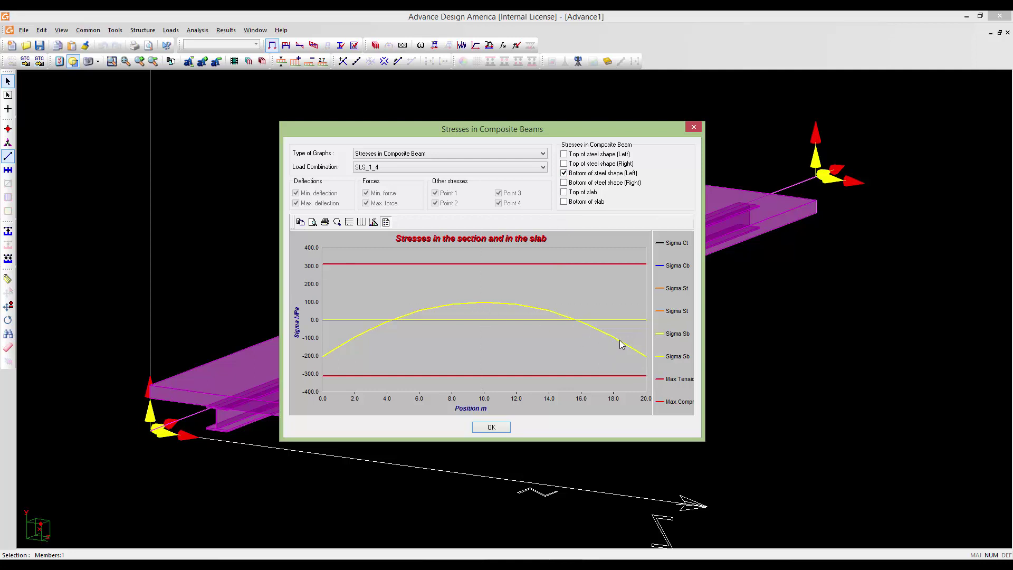
{"action": "mouse_move", "coordinate": [622, 344]}
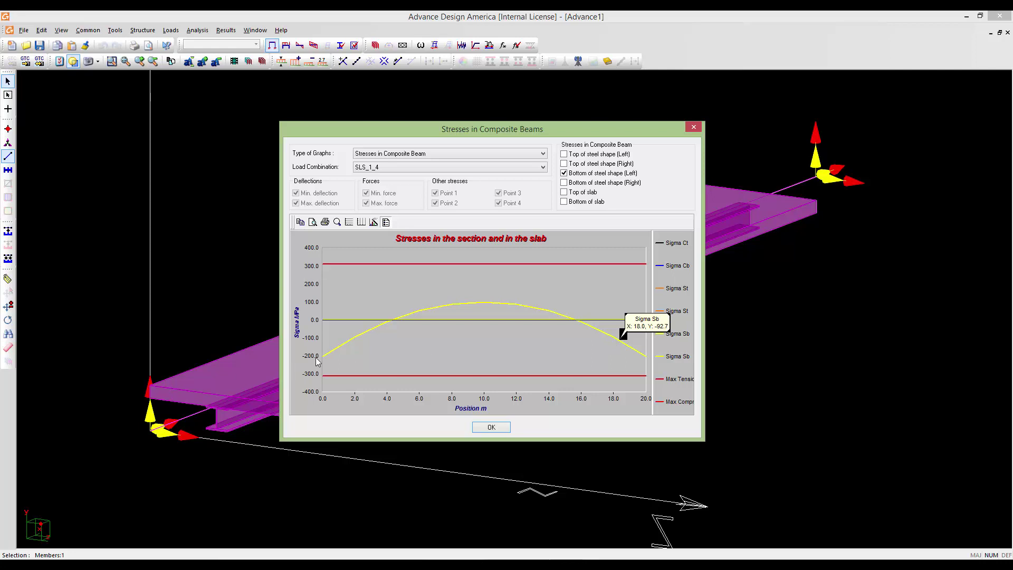
{"action": "mouse_move", "coordinate": [327, 358]}
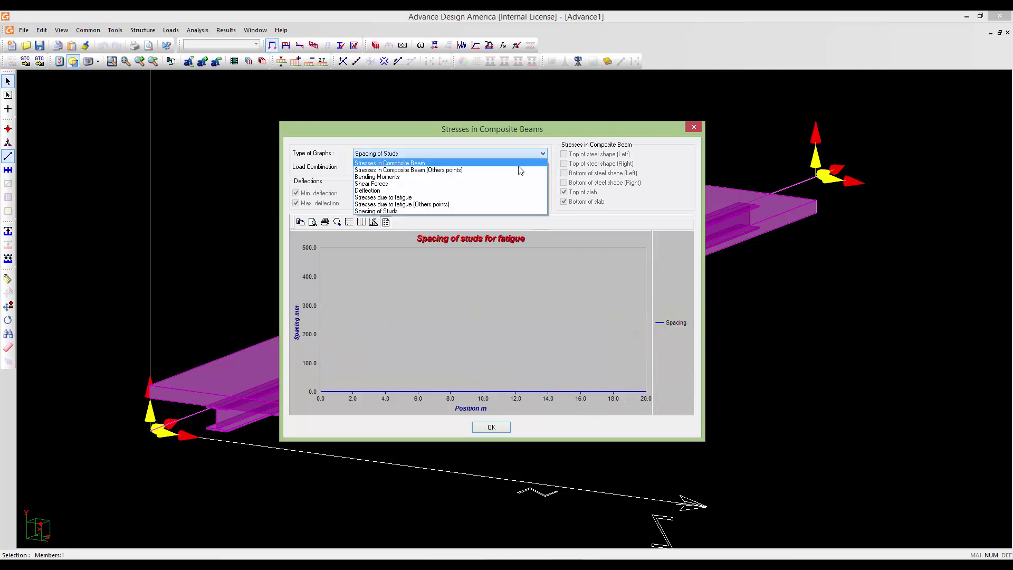
Review the girder's Bending Moments, Shear Forces and Deflection graphs for Stage 7.
{"action": "left_click", "coordinate": [515, 177]}
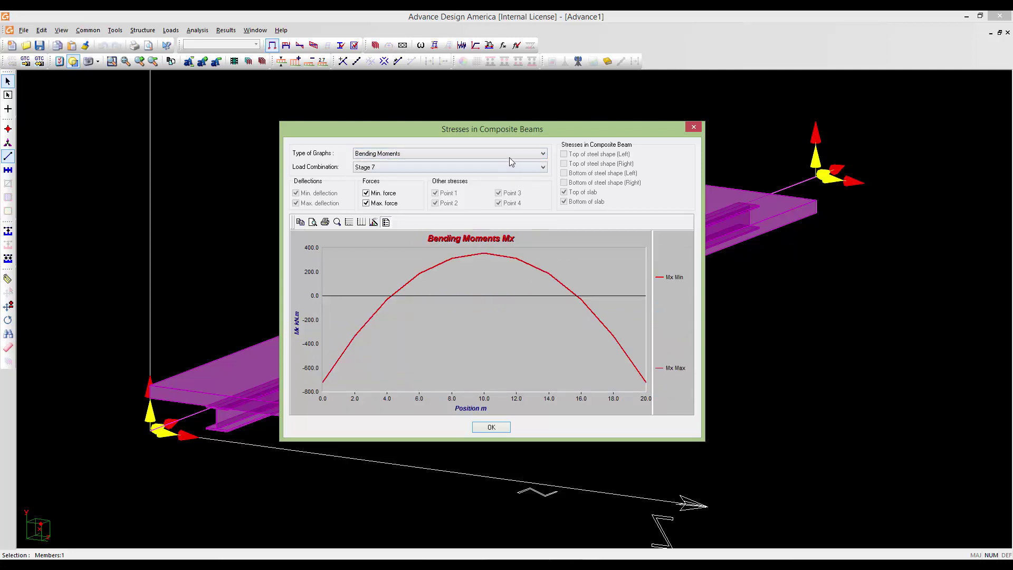
{"action": "left_click", "coordinate": [509, 154]}
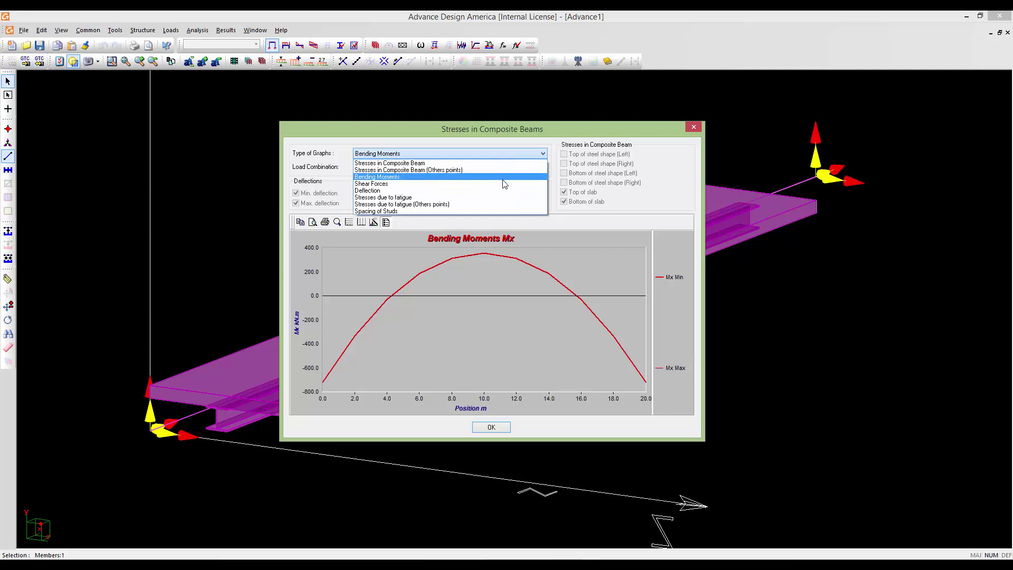
{"action": "left_click", "coordinate": [502, 183]}
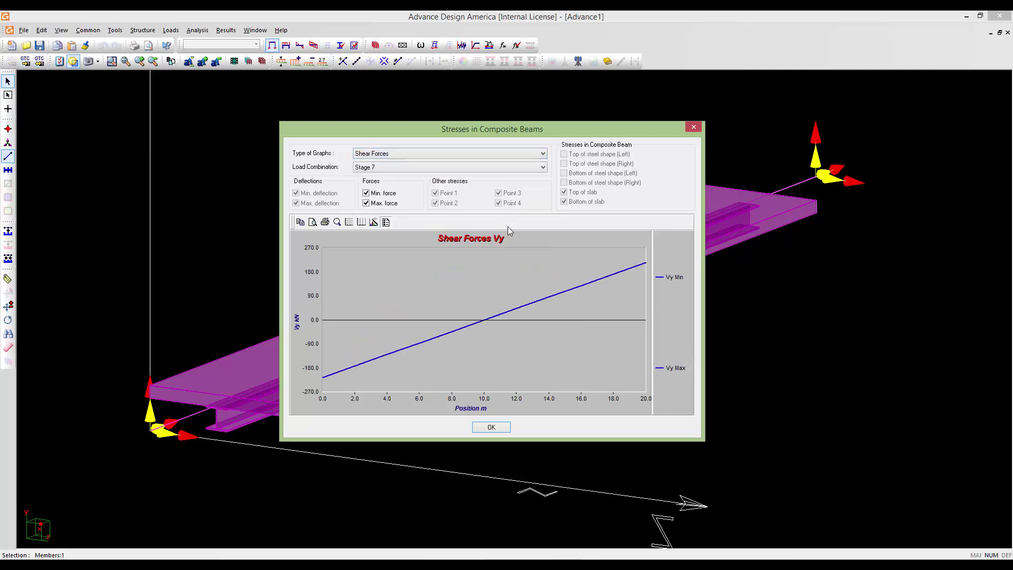
{"action": "left_click", "coordinate": [524, 157]}
{"action": "left_click", "coordinate": [518, 197]}
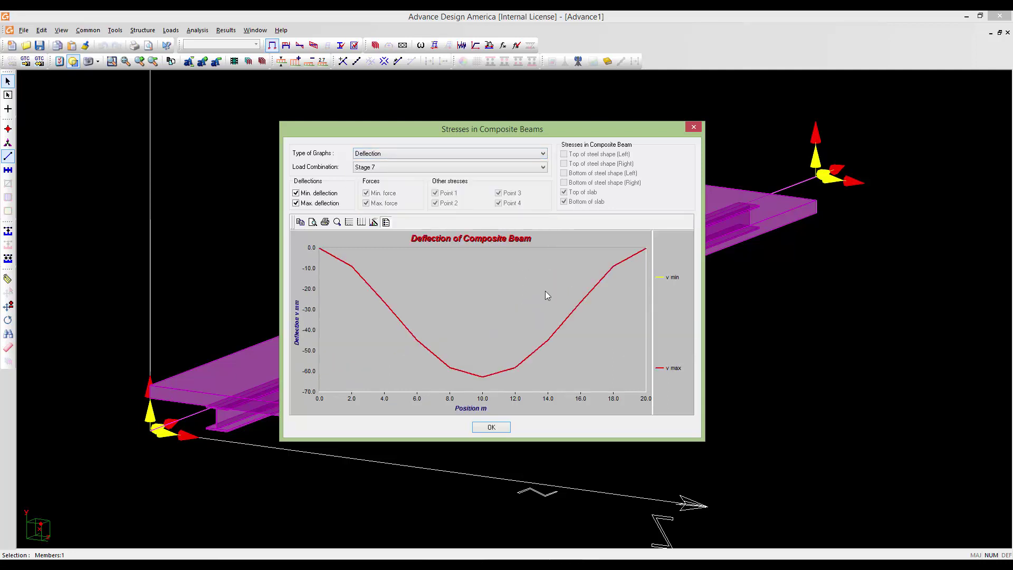
Display the composite beam deflection graph for SLS_1_4 and Stage 1.
{"action": "left_click", "coordinate": [463, 167]}
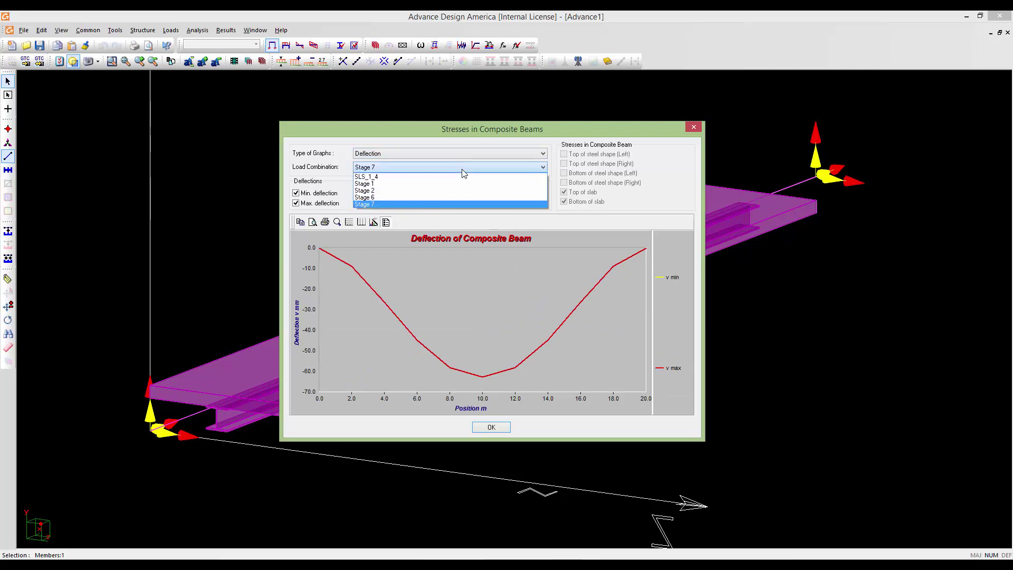
{"action": "left_click", "coordinate": [463, 178]}
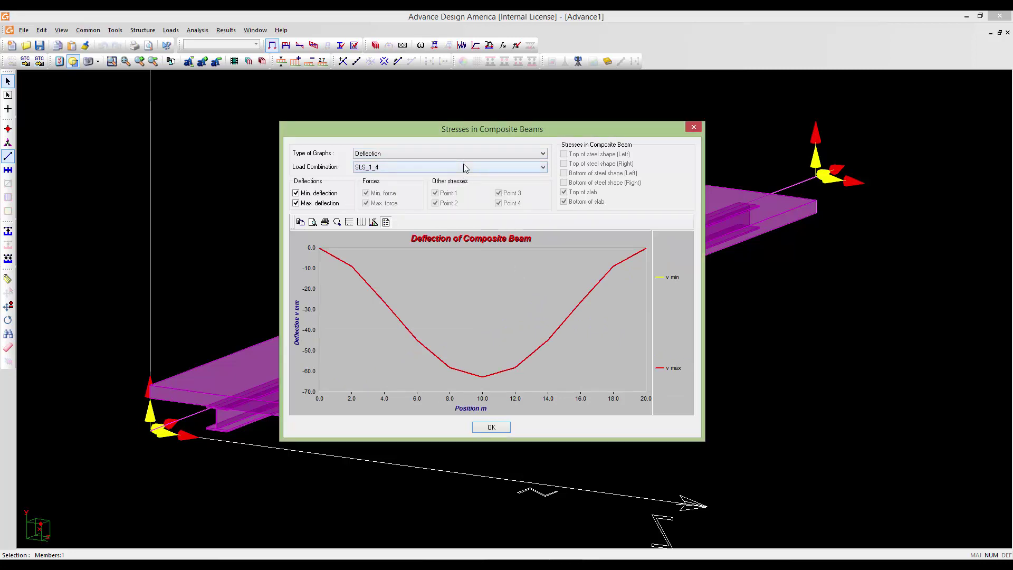
{"action": "left_click", "coordinate": [463, 167]}
{"action": "left_click", "coordinate": [468, 183]}
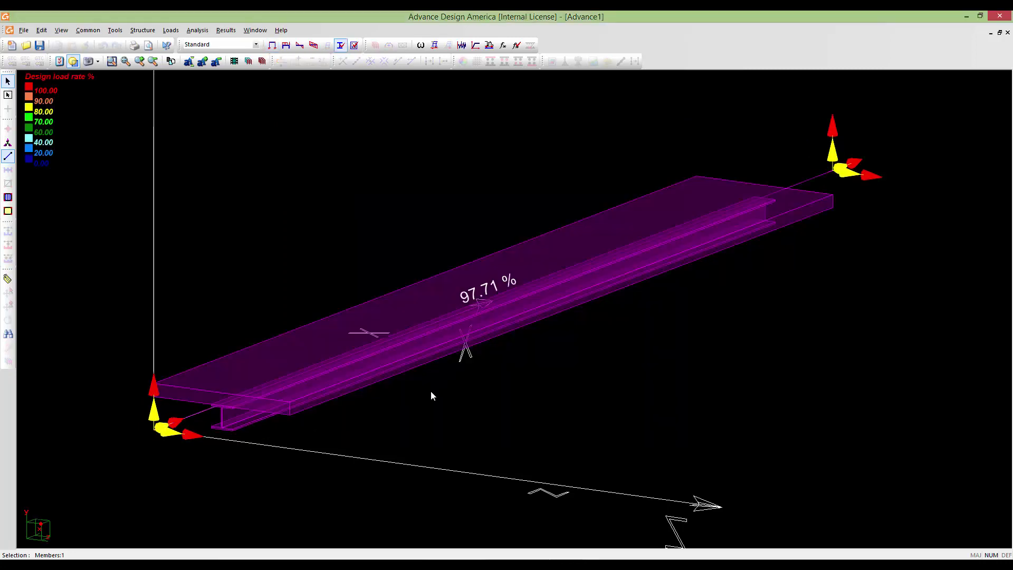
{"action": "middle_click_drag", "start_coordinate": [431, 391], "coordinate": [437, 398]}
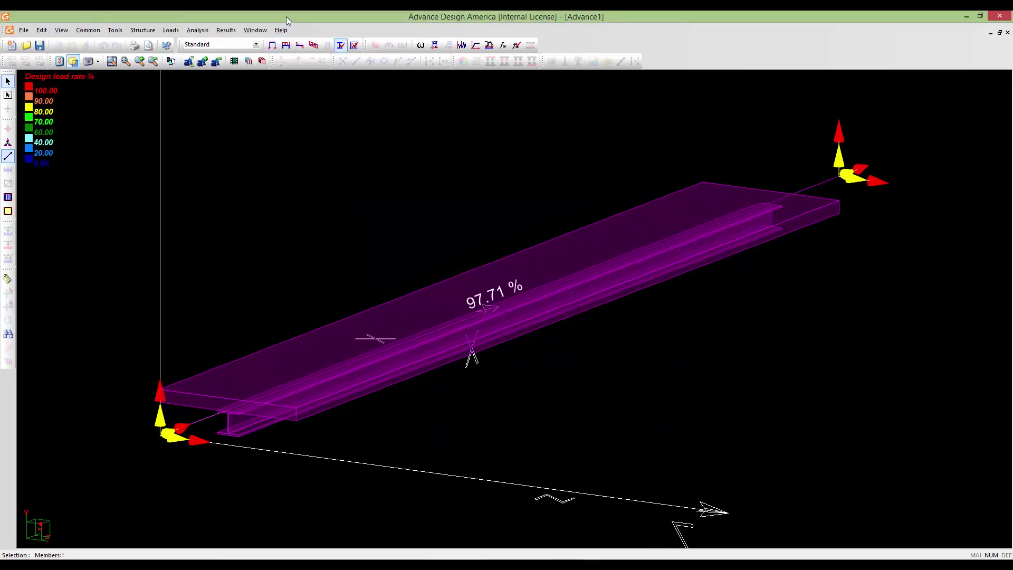
{"action": "left_click", "coordinate": [226, 31]}
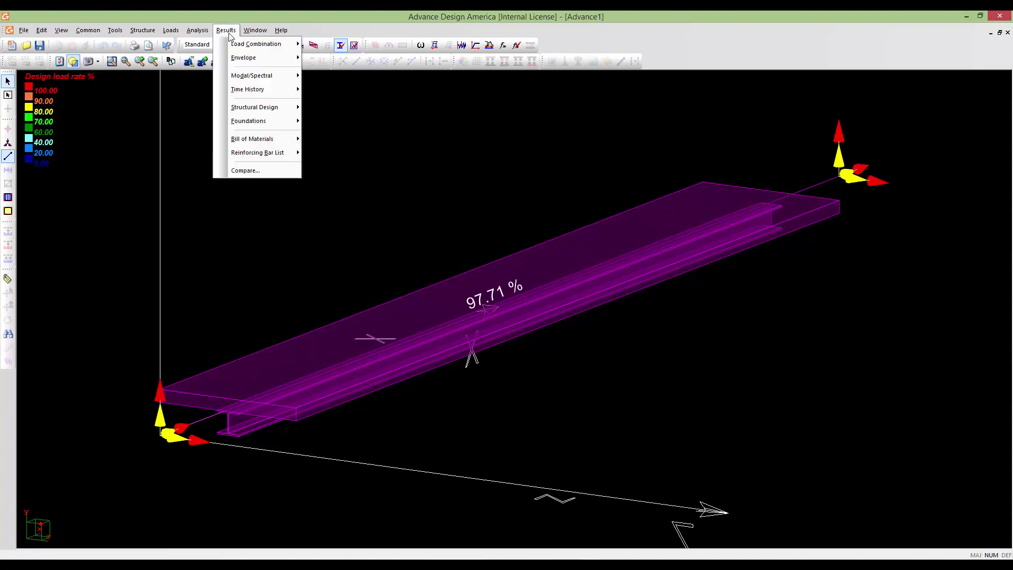
{"action": "mouse_move", "coordinate": [256, 44]}
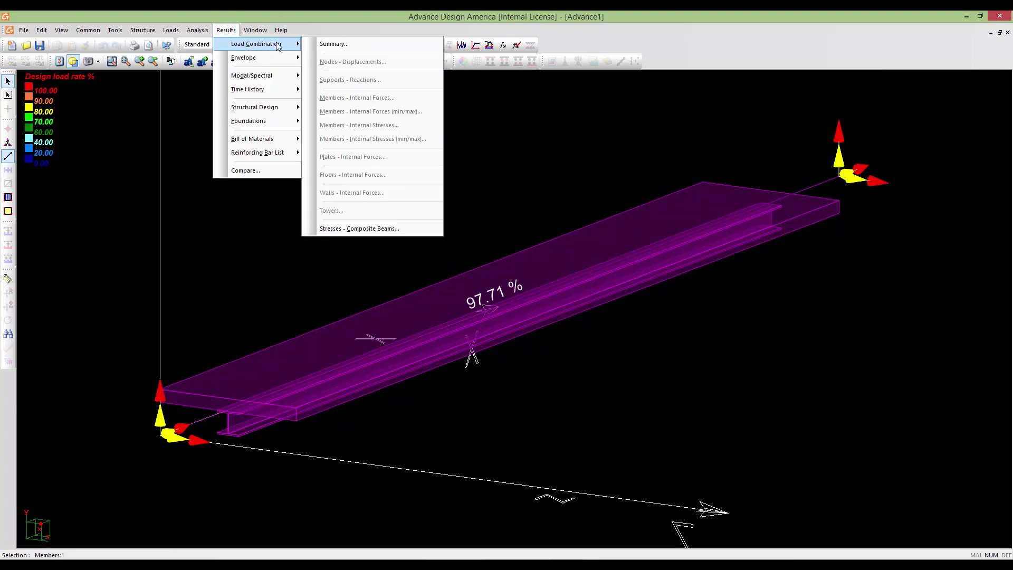
{"action": "left_click", "coordinate": [327, 44]}
{"action": "left_click", "coordinate": [765, 417]}
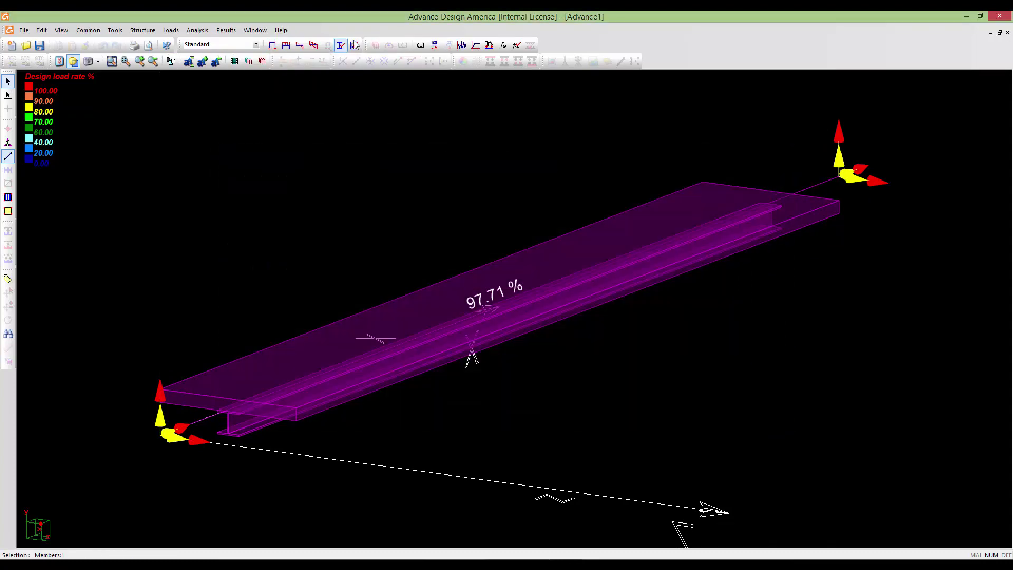
Display the Stresses in Composite Beam (Others points) graph for Stage 1 and close the stress results.
{"action": "left_click", "coordinate": [247, 31]}
{"action": "mouse_move", "coordinate": [227, 30]}
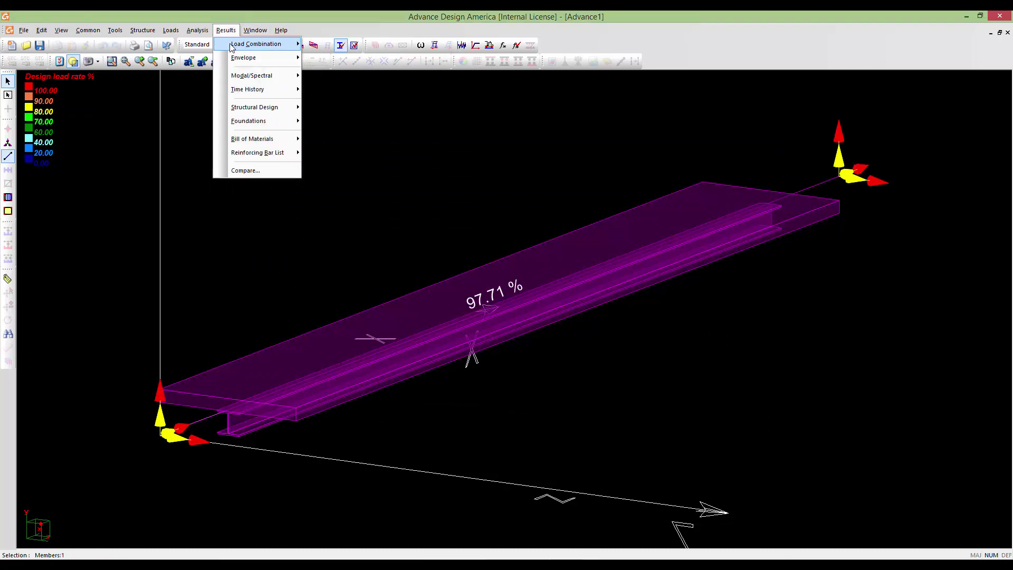
{"action": "left_click", "coordinate": [342, 227]}
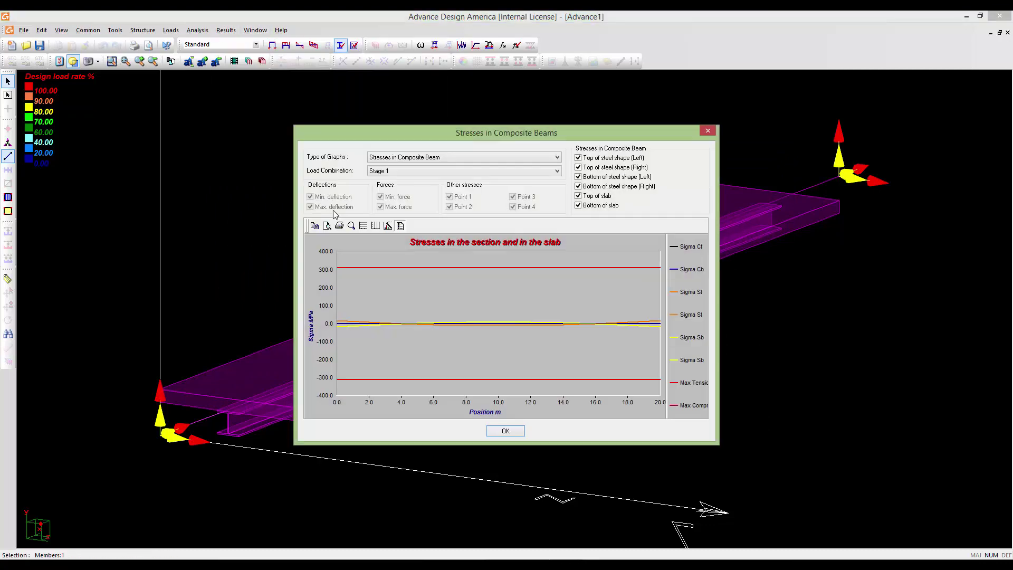
{"action": "left_click", "coordinate": [423, 159]}
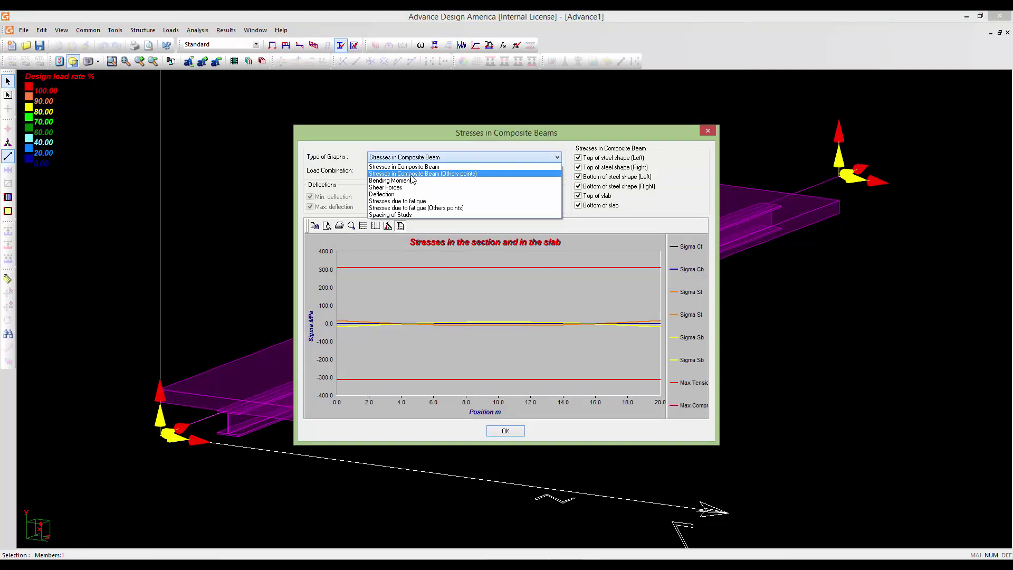
{"action": "left_click", "coordinate": [484, 175]}
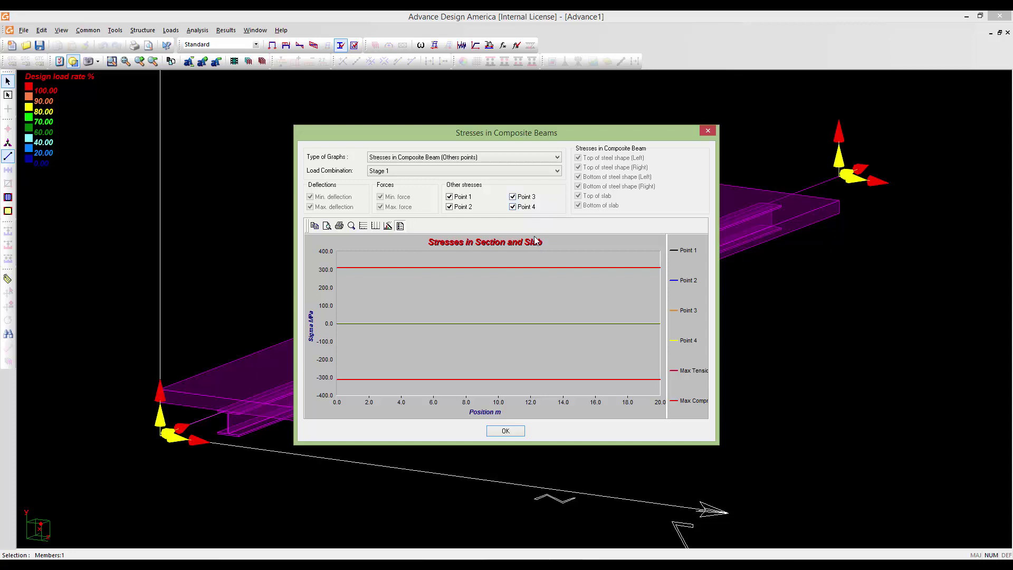
{"action": "left_click_drag", "start_coordinate": [469, 141], "coordinate": [484, 139]}
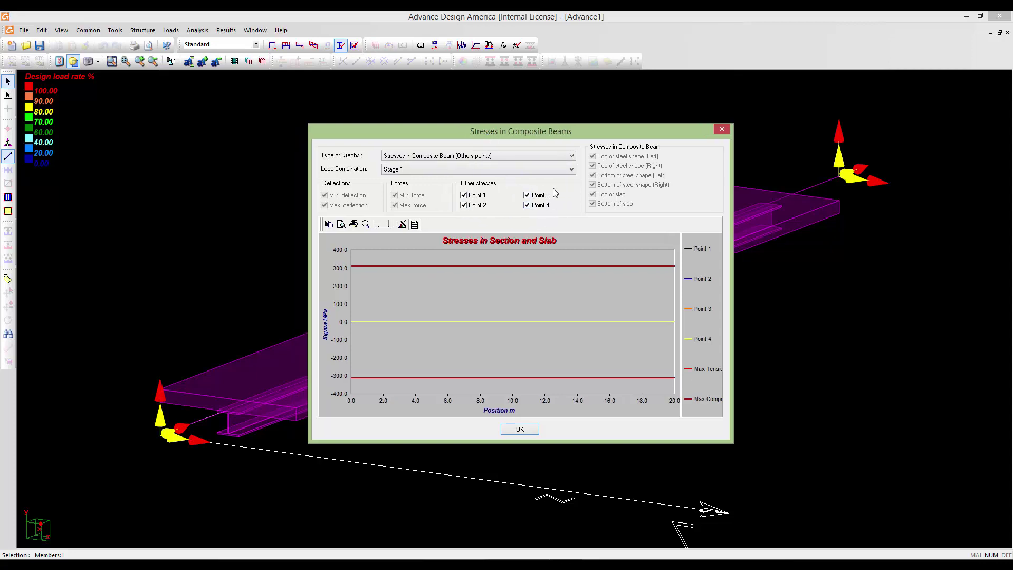
{"action": "left_click", "coordinate": [505, 430]}
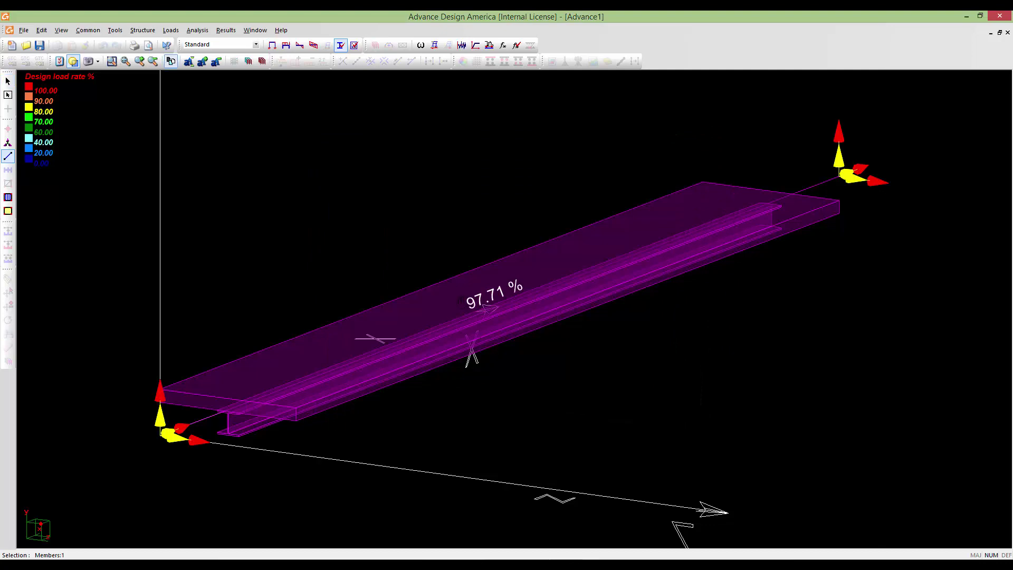
Examine the girder's end section up close, focusing on where the web meets the top and bottom flanges.
{"action": "scroll", "coordinate": [460, 303], "scroll_direction": "down", "scroll_amount": 1}
{"action": "scroll", "coordinate": [467, 305], "scroll_direction": "up", "scroll_amount": 2}
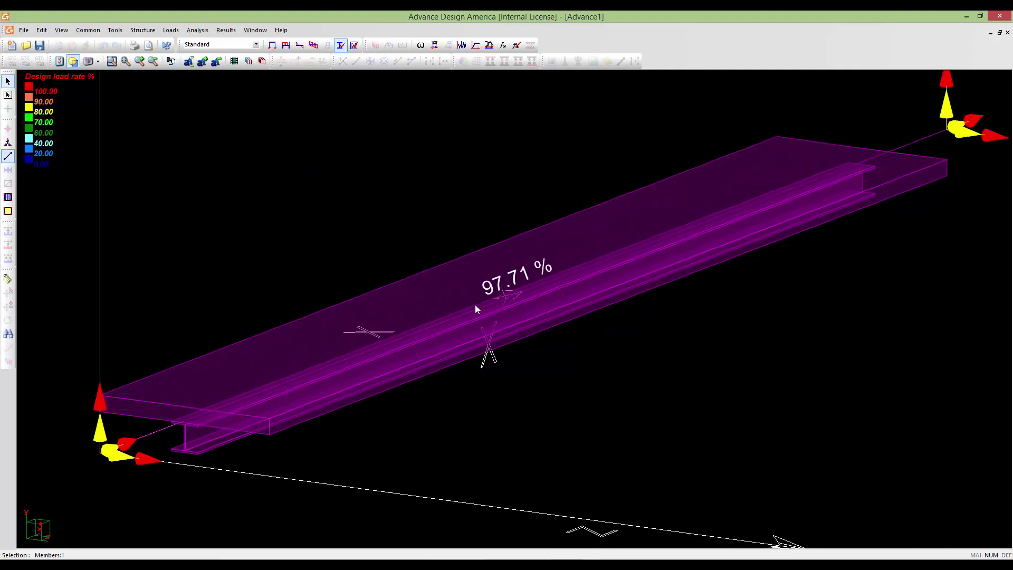
{"action": "scroll", "coordinate": [290, 411], "scroll_direction": "up", "scroll_amount": 5}
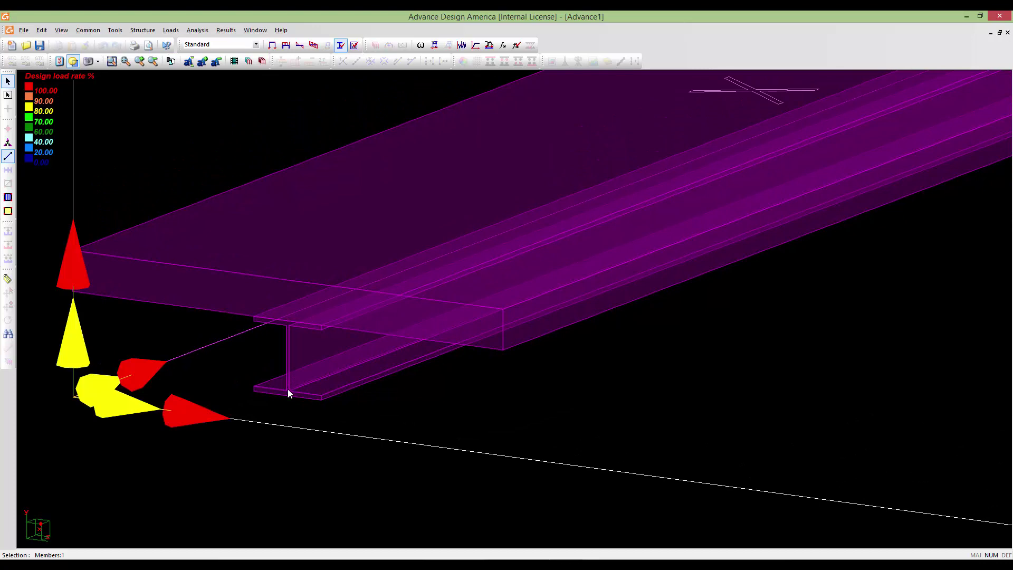
{"action": "scroll", "coordinate": [287, 389], "scroll_direction": "up", "scroll_amount": 2}
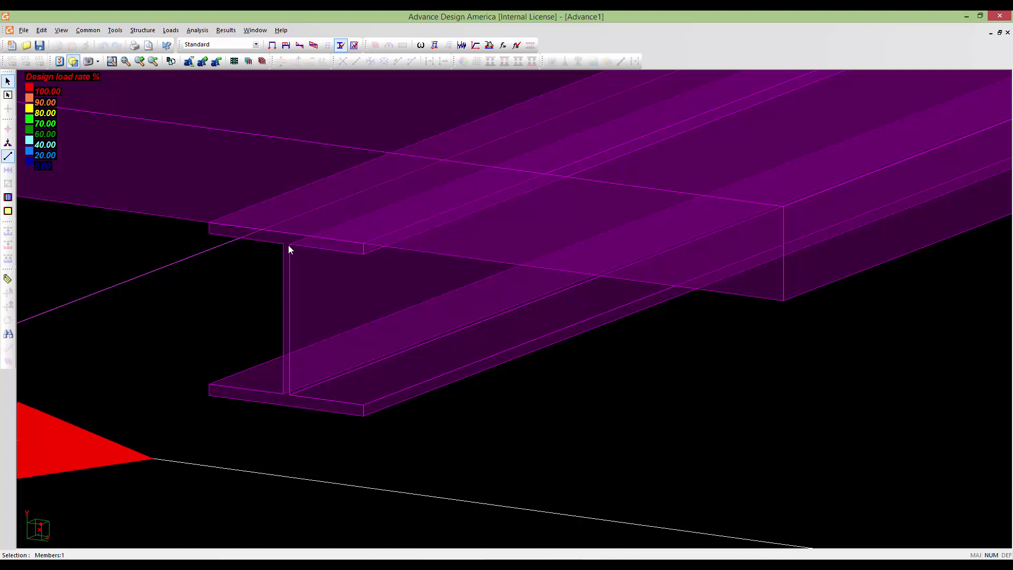
{"action": "scroll", "coordinate": [289, 248], "scroll_direction": "down", "scroll_amount": 6}
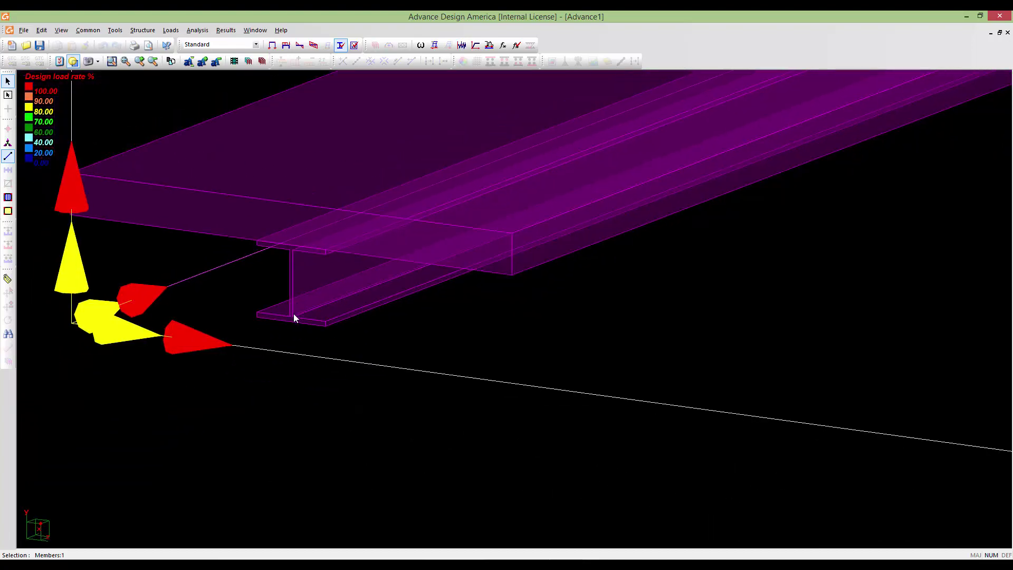
{"action": "scroll", "coordinate": [294, 314], "scroll_direction": "up", "scroll_amount": 5}
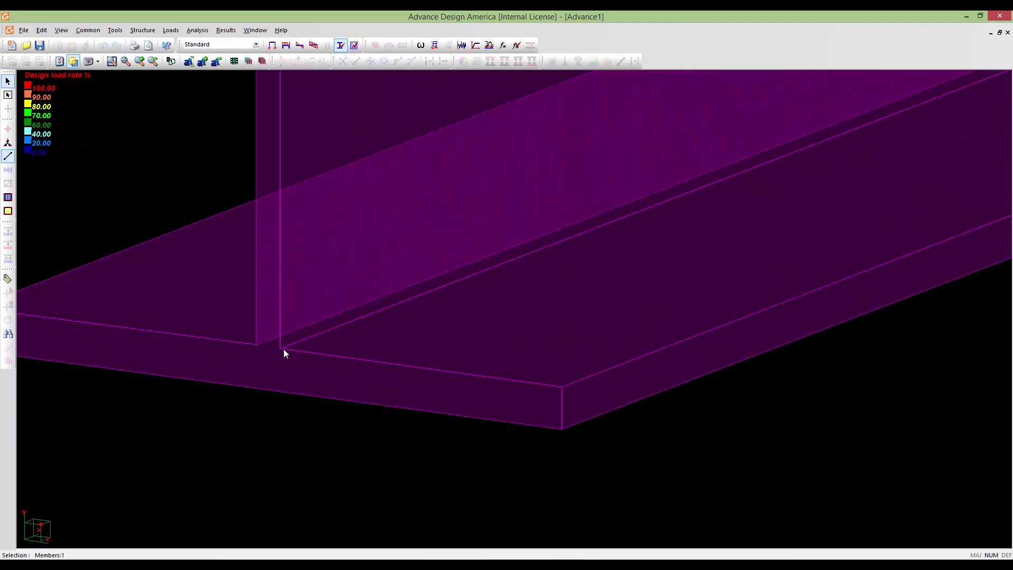
{"action": "scroll", "coordinate": [278, 344], "scroll_direction": "down", "scroll_amount": 5}
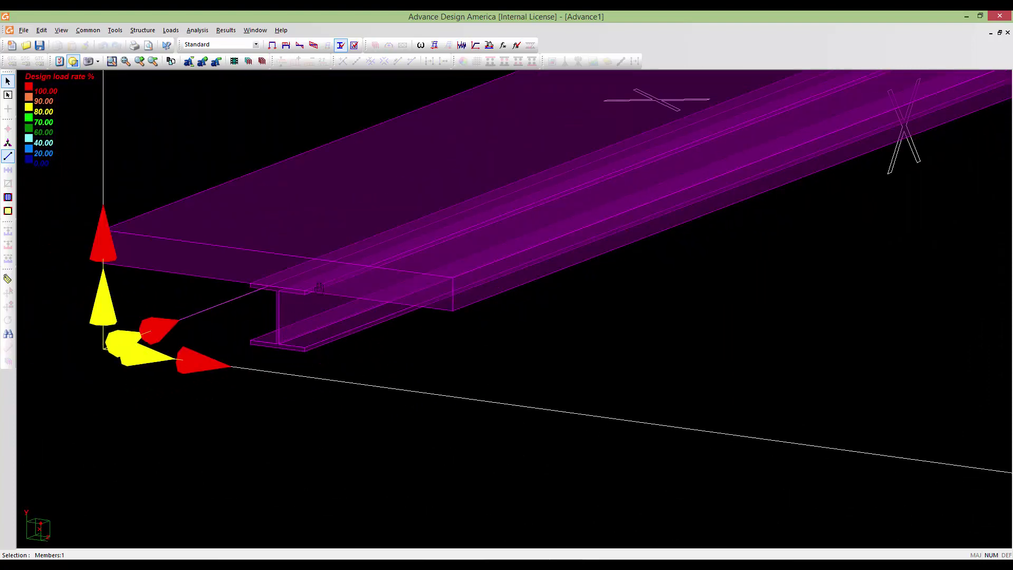
{"action": "middle_click_drag", "start_coordinate": [319, 286], "coordinate": [282, 343]}
{"action": "scroll", "coordinate": [283, 343], "scroll_direction": "down", "scroll_amount": 2}
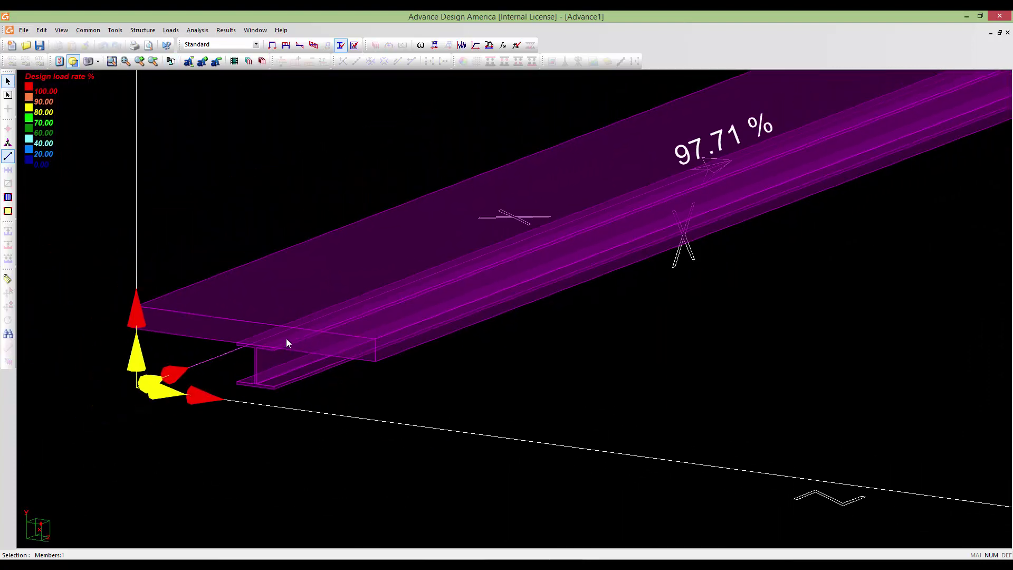
{"action": "scroll", "coordinate": [459, 385], "scroll_direction": "down", "scroll_amount": 2}
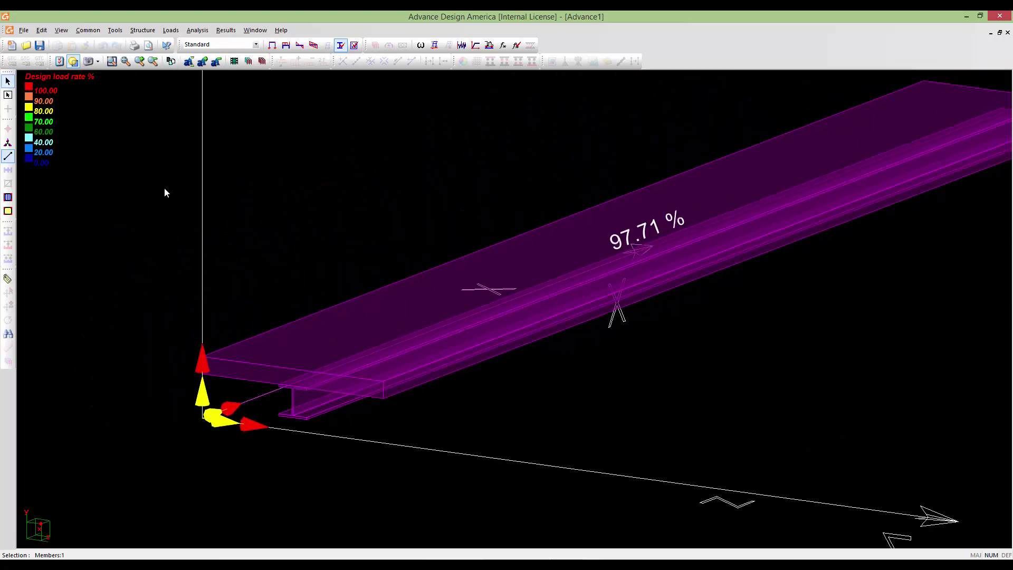
Open the girder's composite beam characteristics and its extra stress calculation points.
{"action": "left_click", "coordinate": [272, 45]}
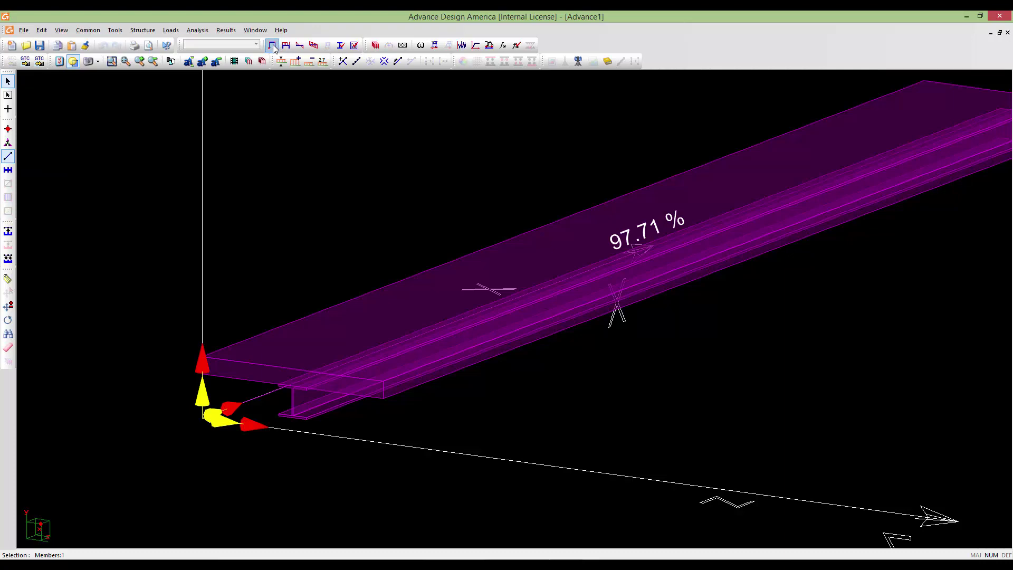
{"action": "double_click", "coordinate": [432, 299]}
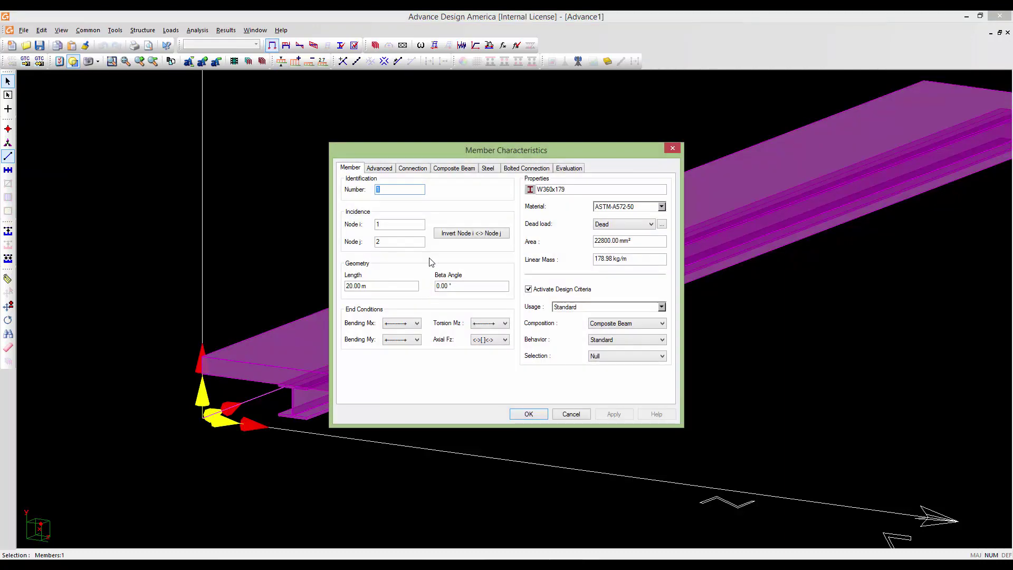
{"action": "left_click", "coordinate": [448, 169]}
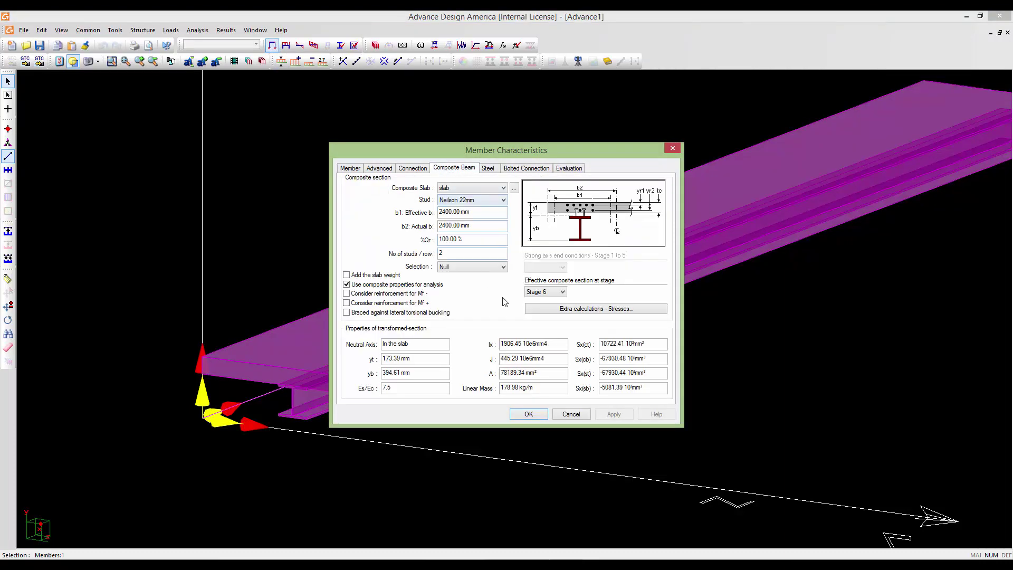
{"action": "left_click", "coordinate": [600, 311]}
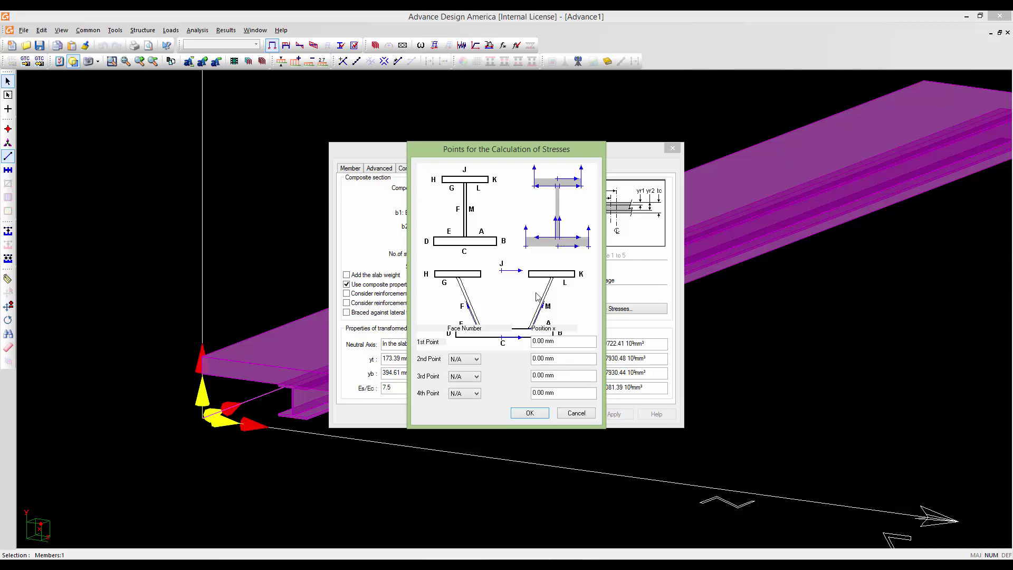
Try to define the 1st stress calculation point on face A of the steel shape.
{"action": "left_click", "coordinate": [465, 342]}
{"action": "left_click", "coordinate": [471, 351]}
{"action": "left_click", "coordinate": [464, 359]}
{"action": "left_click", "coordinate": [470, 366]}
{"action": "left_click", "coordinate": [465, 378]}
{"action": "left_click", "coordinate": [469, 388]}
{"action": "left_click", "coordinate": [469, 393]}
{"action": "left_click", "coordinate": [471, 396]}
{"action": "left_click", "coordinate": [472, 342]}
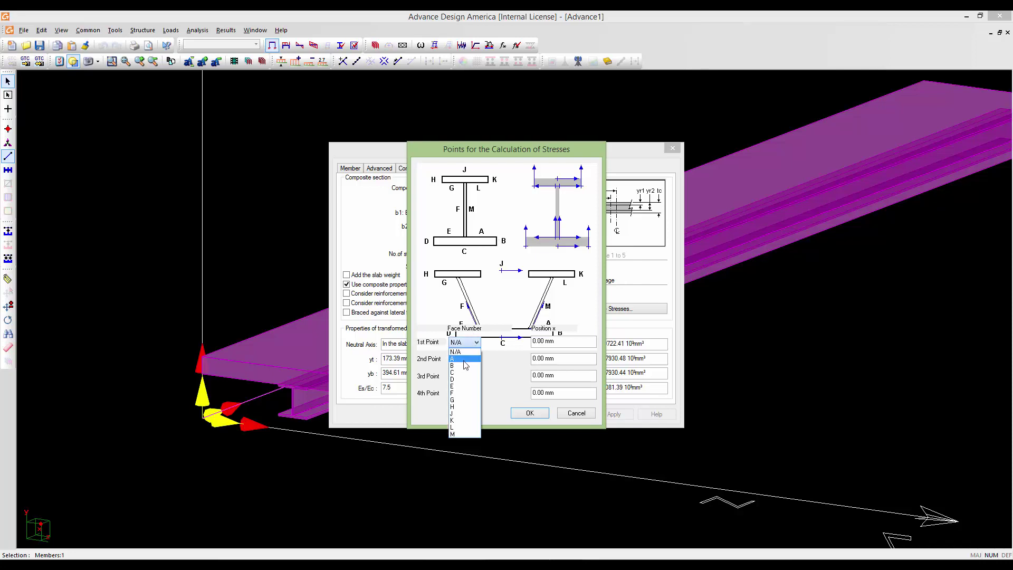
{"action": "left_click", "coordinate": [463, 360]}
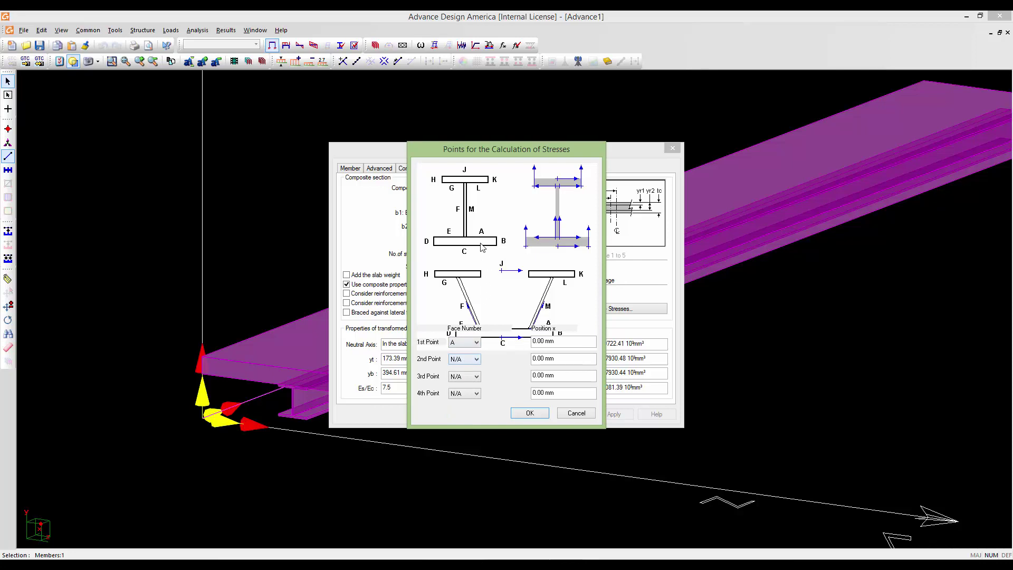
{"action": "left_click", "coordinate": [549, 341]}
{"action": "left_click_drag", "start_coordinate": [534, 340], "coordinate": [532, 341]}
{"action": "left_click", "coordinate": [576, 414]}
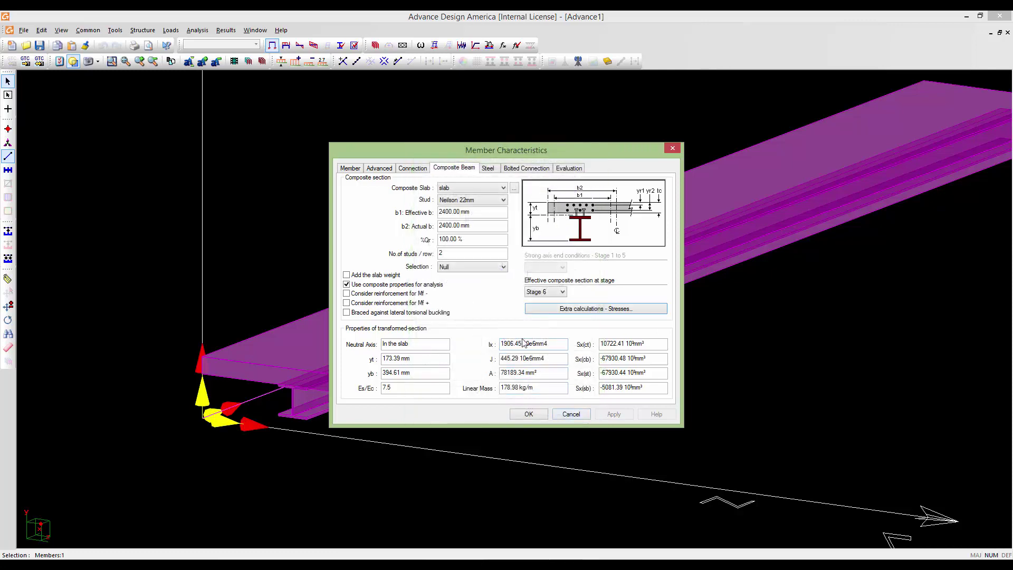
Check the dimensions and section properties of the girder's W360x179 steel shape.
{"action": "left_click", "coordinate": [353, 168]}
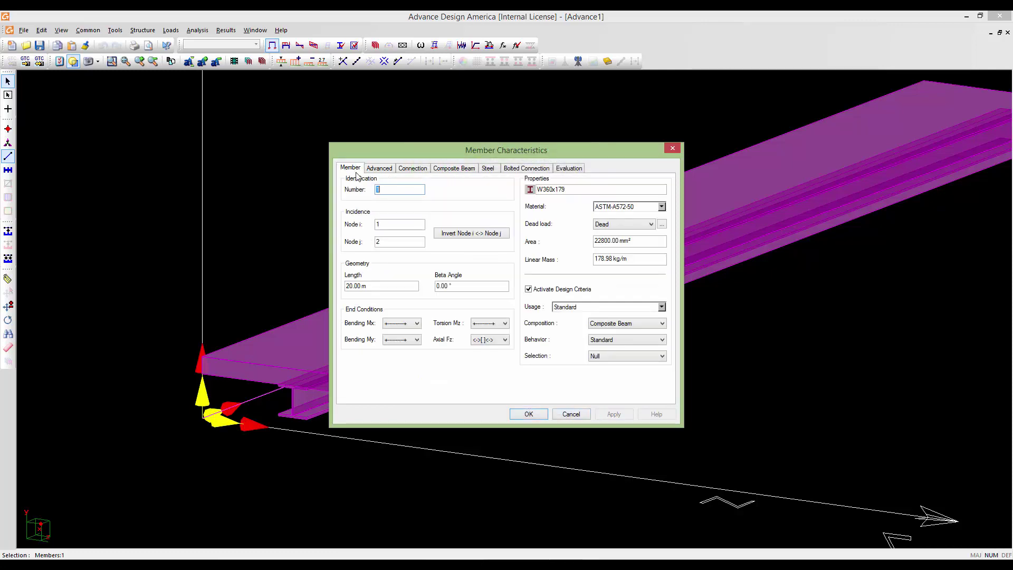
{"action": "left_click", "coordinate": [529, 190]}
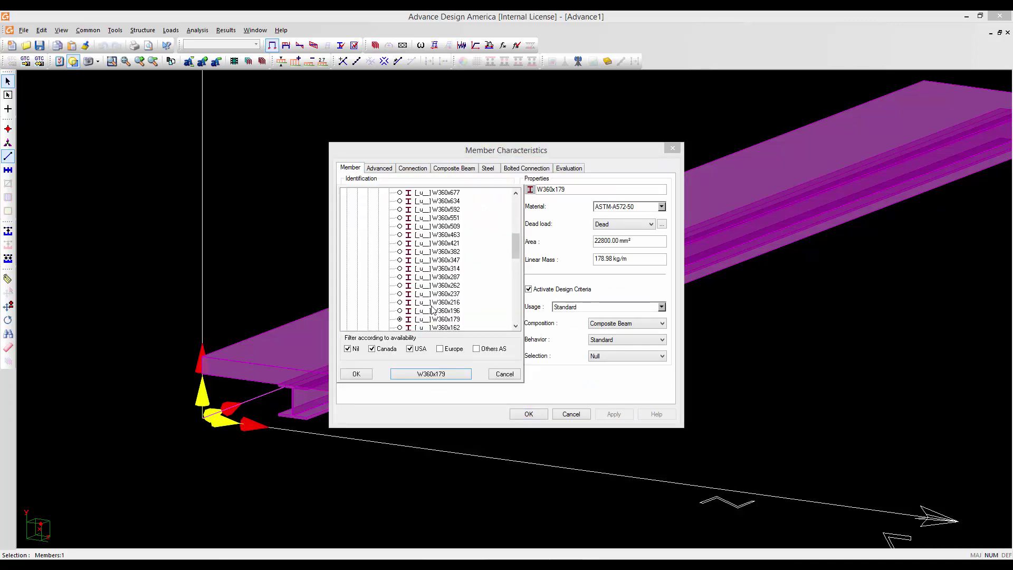
{"action": "left_click", "coordinate": [418, 374]}
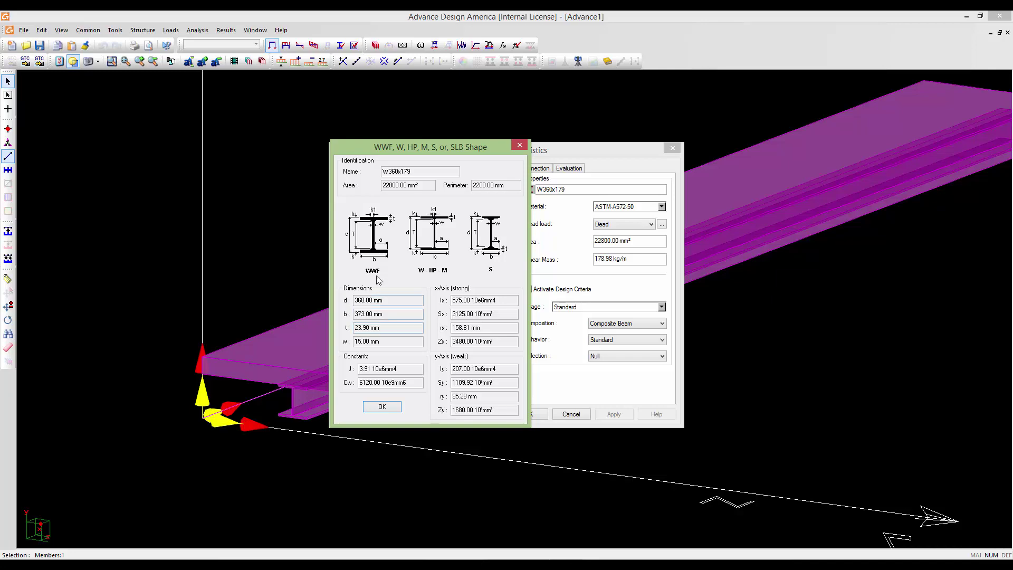
{"action": "left_click", "coordinate": [382, 407]}
{"action": "left_click", "coordinate": [501, 374]}
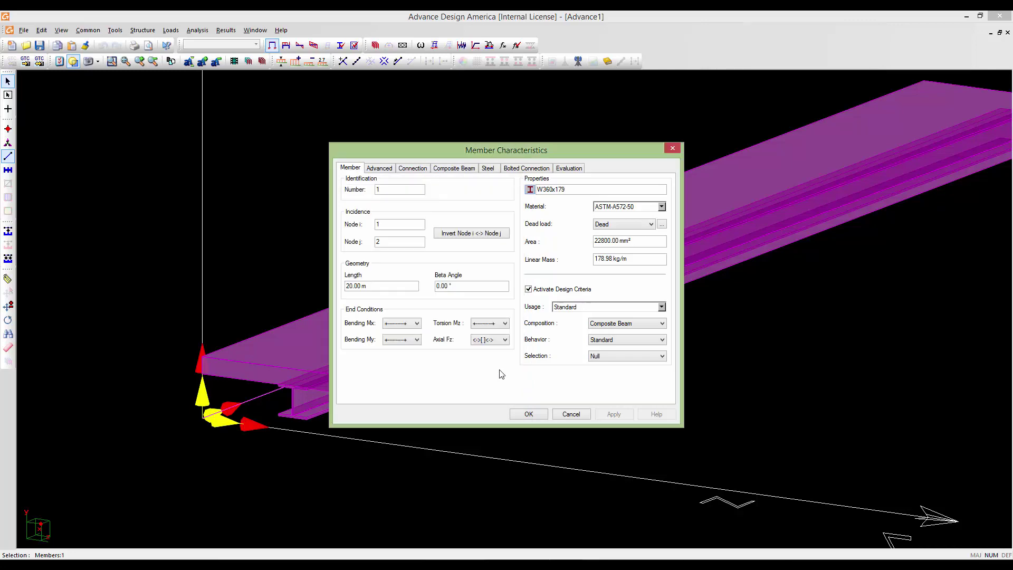
Define the 1st stress calculation point of the composite beam on face A at position 174 mm.
{"action": "left_click", "coordinate": [459, 168]}
{"action": "left_click", "coordinate": [557, 310]}
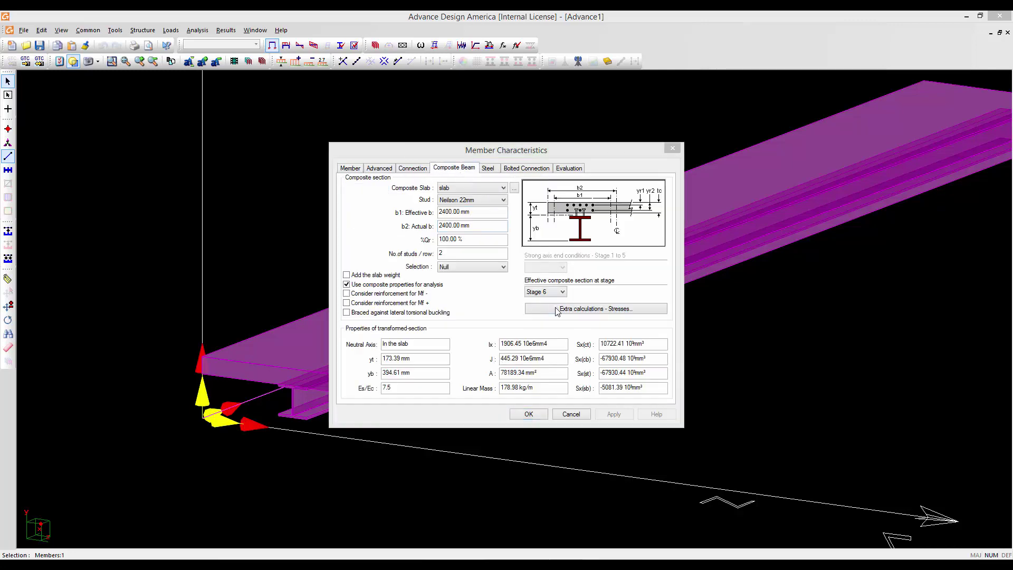
{"action": "left_click", "coordinate": [466, 342]}
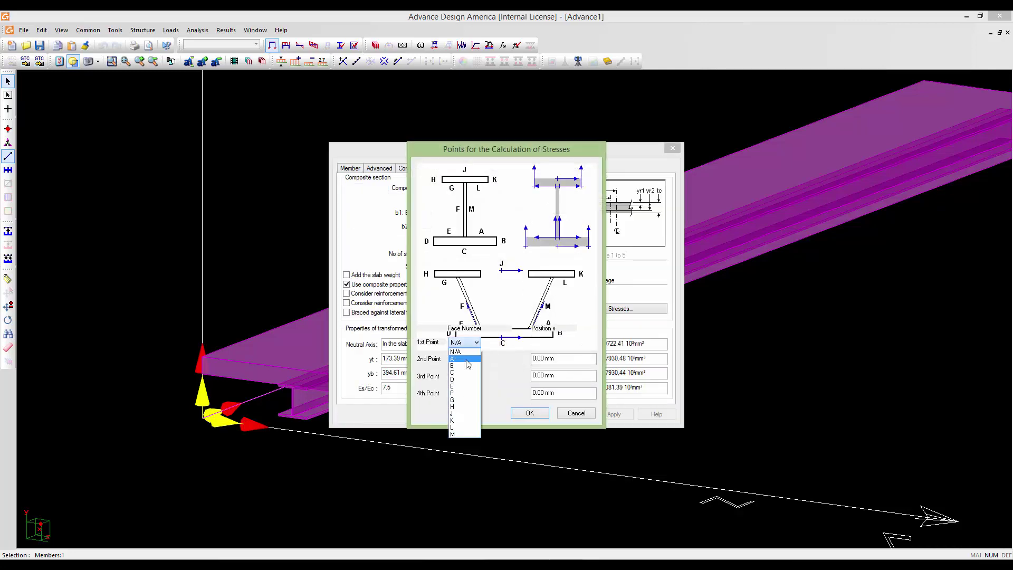
{"action": "left_click", "coordinate": [466, 360]}
{"action": "left_click", "coordinate": [554, 342]}
{"action": "left_click_drag", "start_coordinate": [554, 342], "coordinate": [523, 342]}
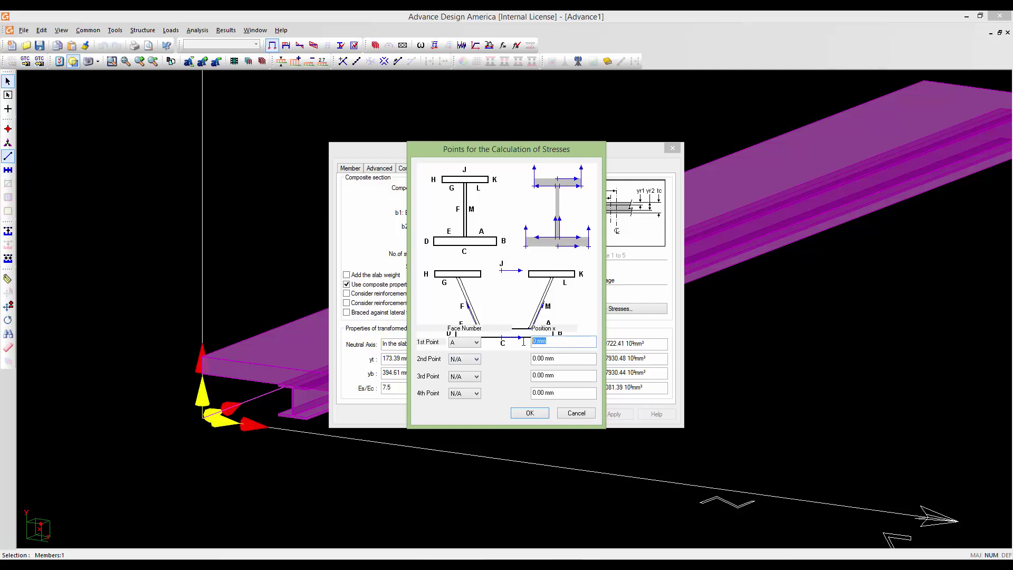
{"action": "type", "text": "174"}
Assign the 2nd stress calculation point to face K and accept the stress points and member characteristics.
{"action": "left_click", "coordinate": [476, 359]}
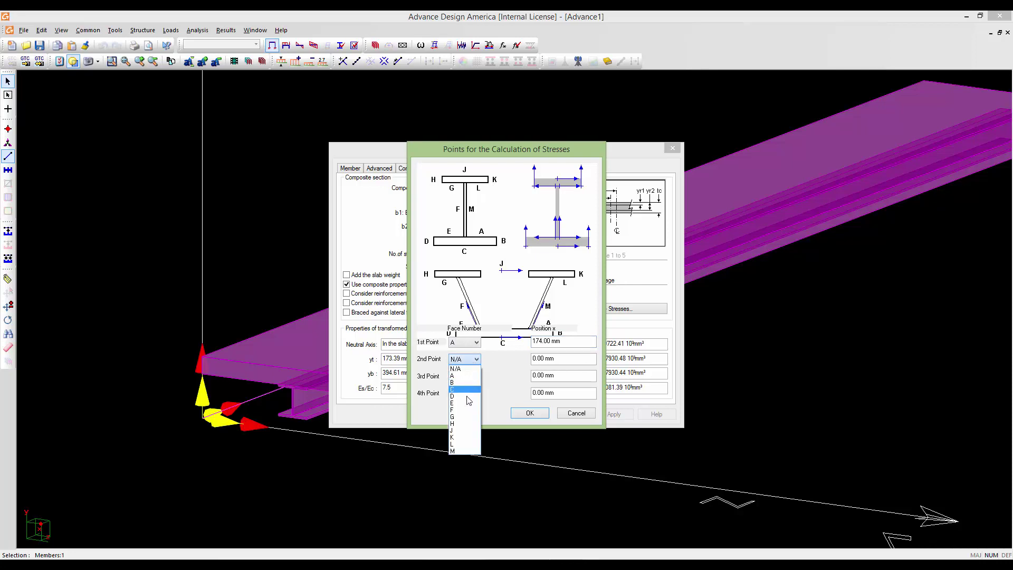
{"action": "left_click", "coordinate": [463, 437]}
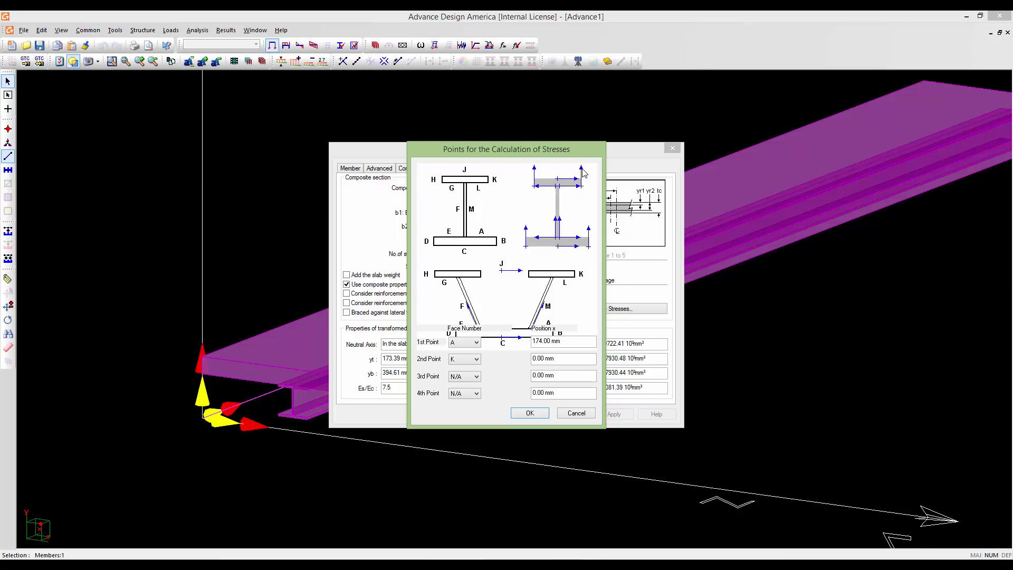
{"action": "left_click", "coordinate": [552, 361]}
{"action": "left_click", "coordinate": [516, 414]}
{"action": "left_click", "coordinate": [528, 414]}
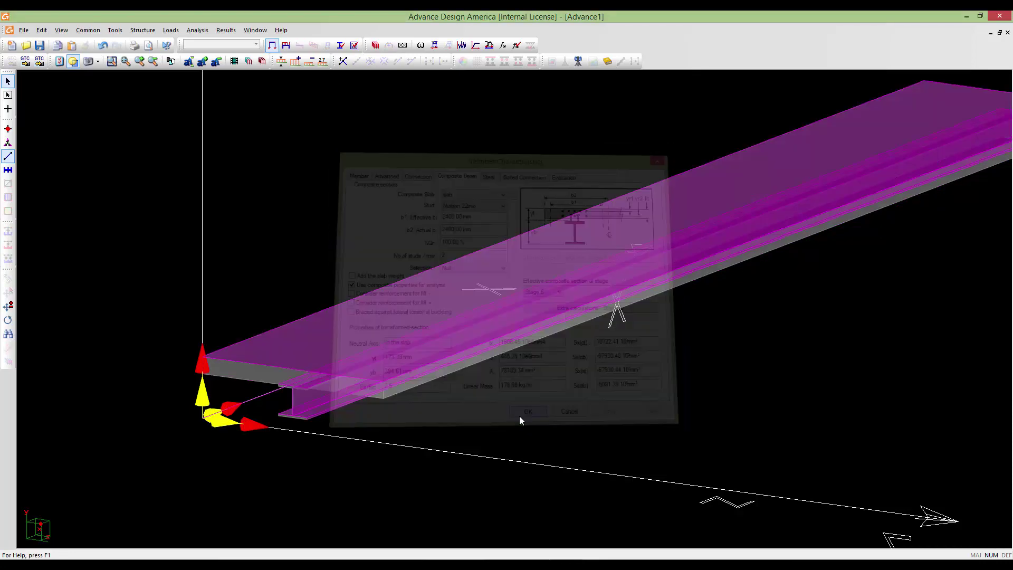
Rerun the steel design, accepting deletion of the existing static analysis and steel design results, and close the analysis window.
{"action": "left_click", "coordinate": [517, 45]}
{"action": "left_click", "coordinate": [492, 313]}
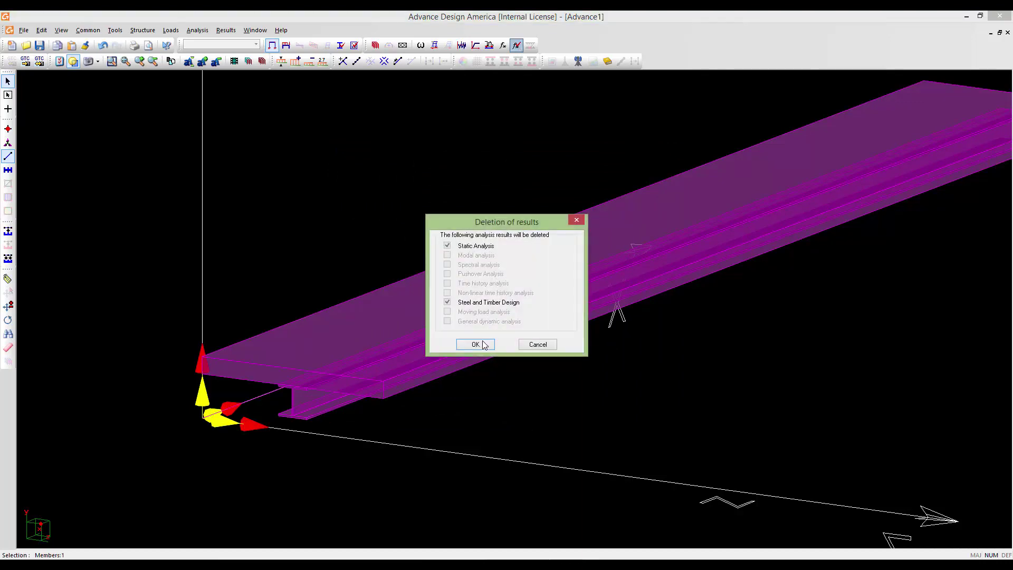
{"action": "left_click", "coordinate": [482, 342]}
{"action": "left_click", "coordinate": [88, 307]}
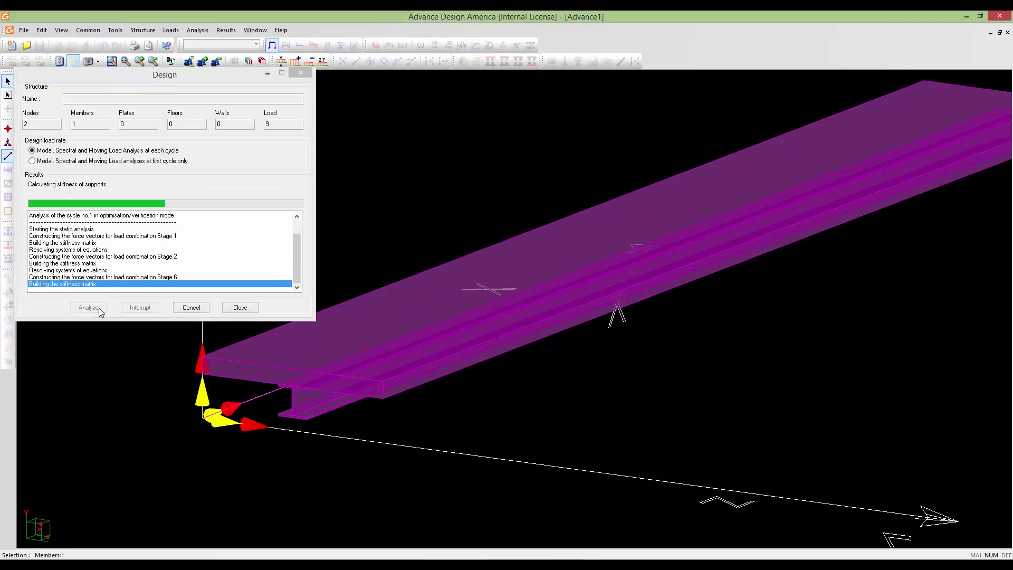
{"action": "left_click", "coordinate": [240, 308]}
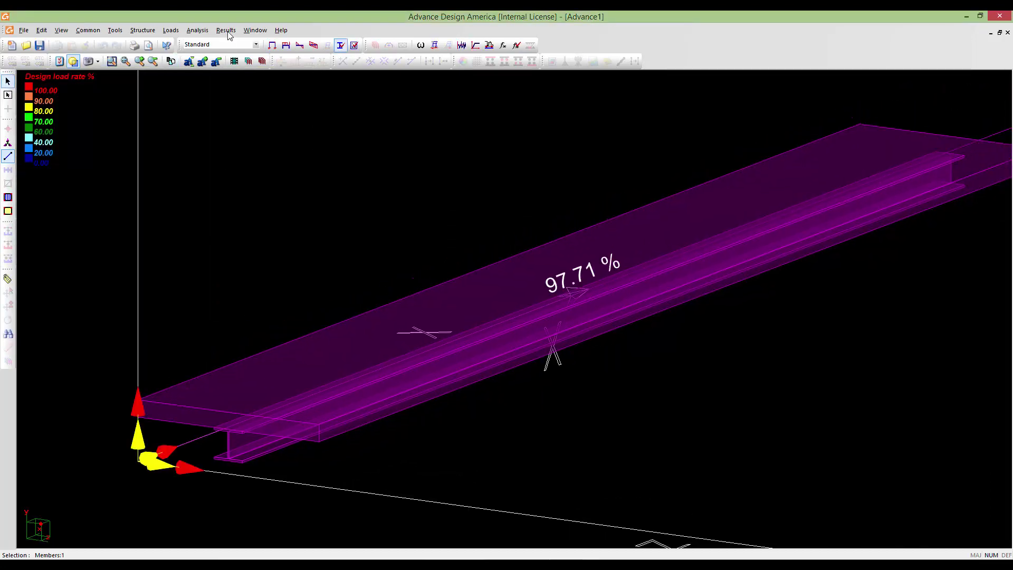
Display the composite beam stress graph for the additional stress points using Stresses in Composite Beam (Others points).
{"action": "left_click", "coordinate": [226, 31]}
{"action": "mouse_move", "coordinate": [247, 46]}
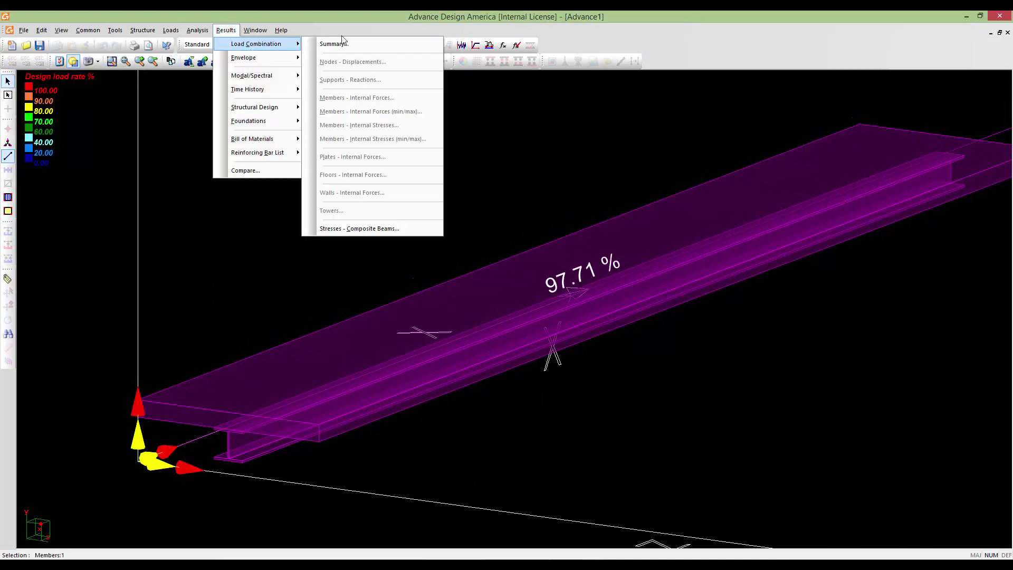
{"action": "left_click", "coordinate": [344, 229]}
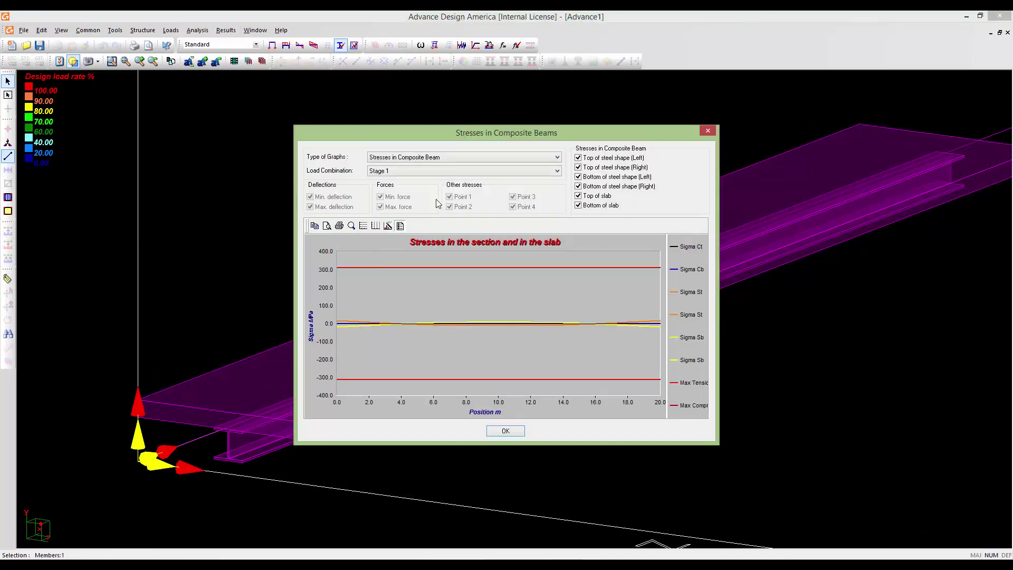
{"action": "left_click", "coordinate": [438, 158]}
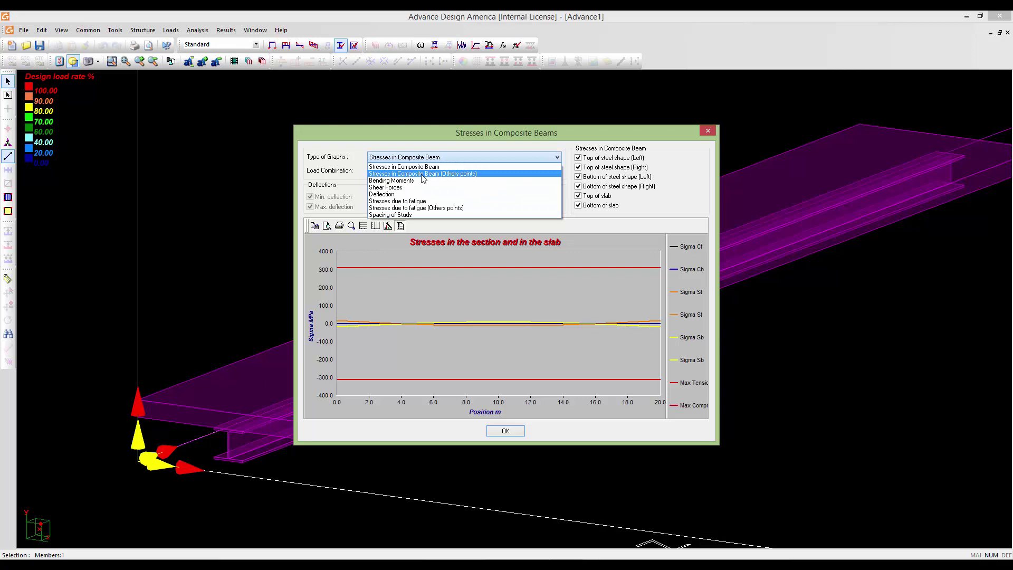
{"action": "left_click", "coordinate": [423, 174]}
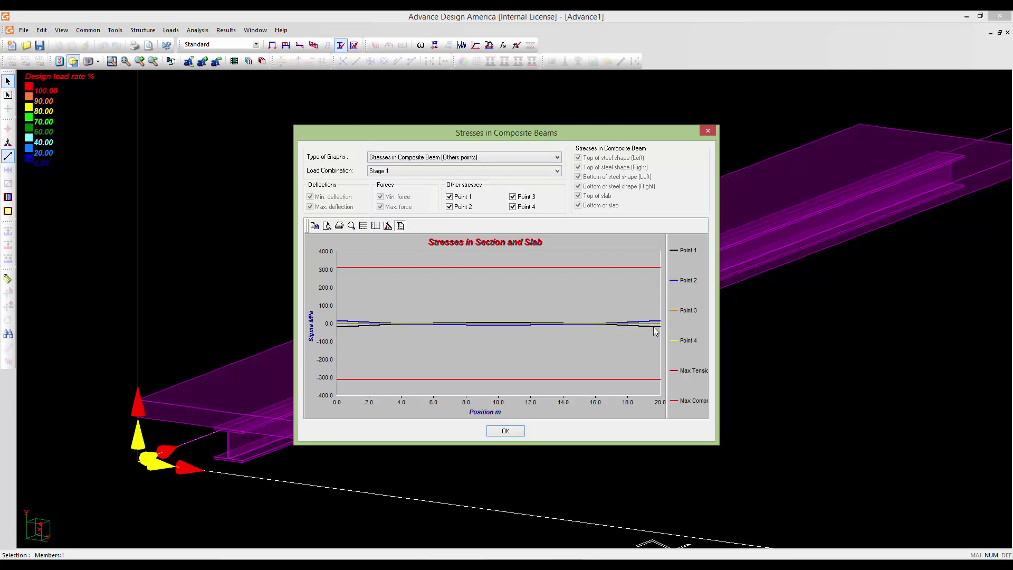
Examine a magnified view of the stress curves near the beam's start for Stage 1 and Stage 2, and restore the full graph.
{"action": "left_click", "coordinate": [352, 227]}
{"action": "left_click_drag", "start_coordinate": [388, 323], "coordinate": [353, 326]}
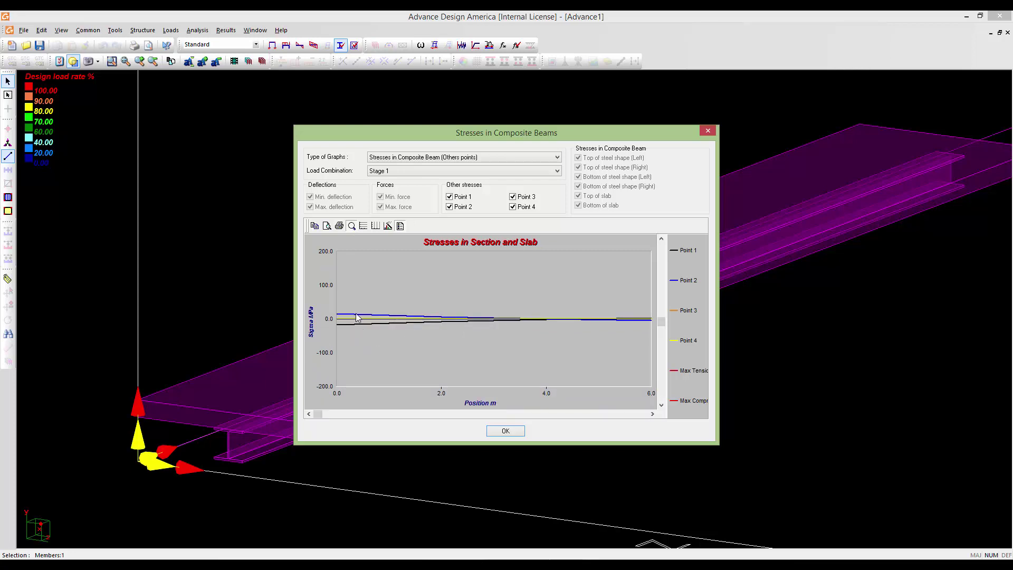
{"action": "mouse_move", "coordinate": [357, 318]}
{"action": "left_click", "coordinate": [486, 170]}
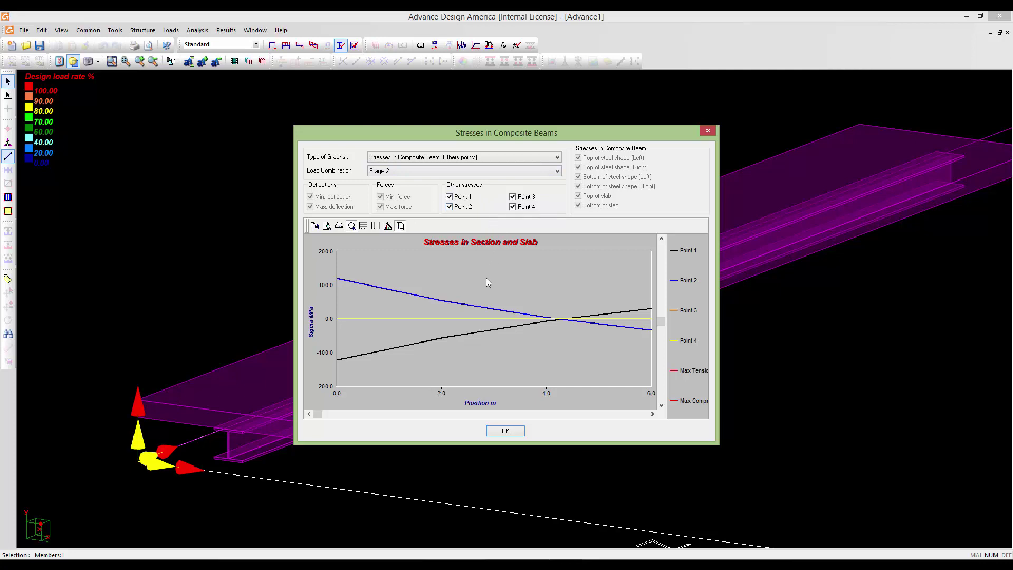
{"action": "left_click", "coordinate": [352, 226]}
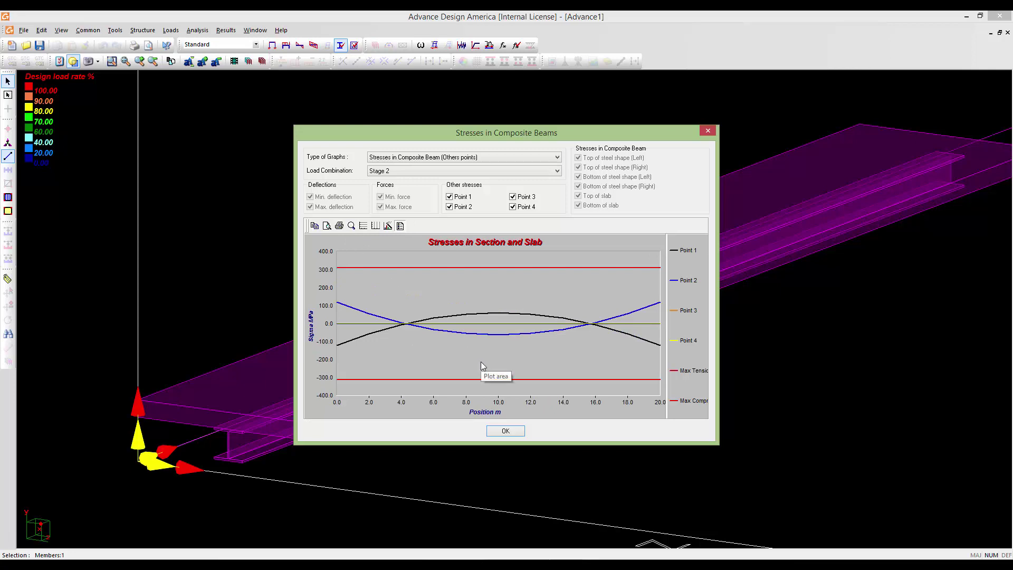
Review the additional points' stress graphs for Stage 6, Stage 7, Stage 1 and SLS_1_4, and close the stress results.
{"action": "left_click", "coordinate": [523, 170]}
{"action": "left_click", "coordinate": [522, 205]}
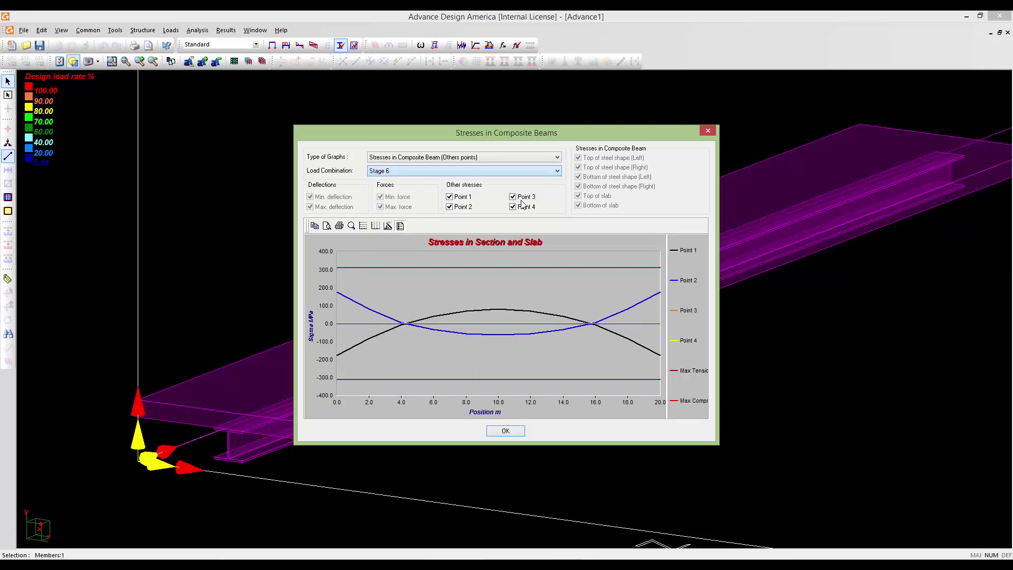
{"action": "left_click", "coordinate": [514, 171]}
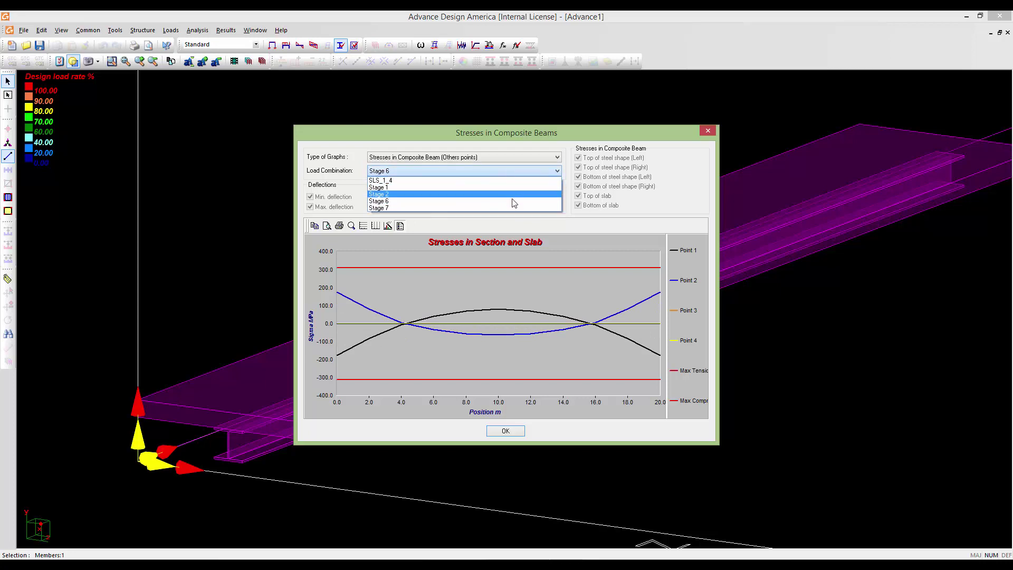
{"action": "left_click", "coordinate": [512, 209]}
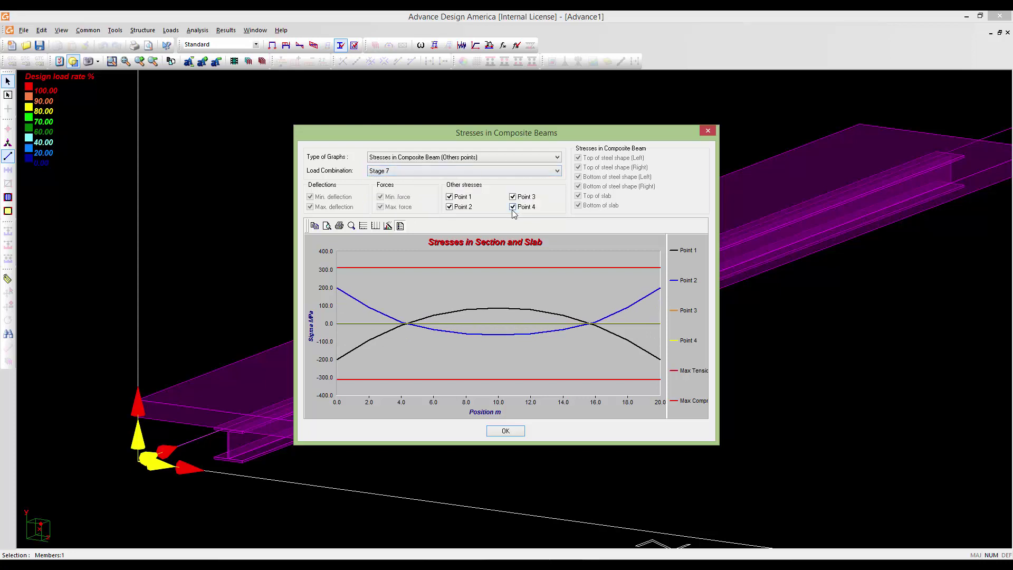
{"action": "left_click", "coordinate": [492, 172]}
{"action": "left_click", "coordinate": [488, 187]}
{"action": "left_click", "coordinate": [486, 169]}
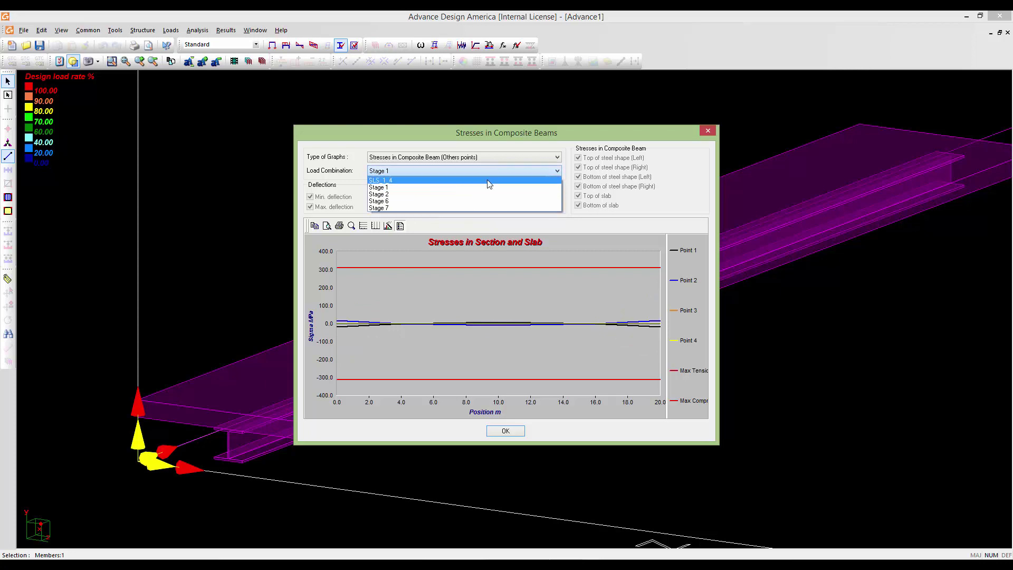
{"action": "left_click", "coordinate": [488, 180]}
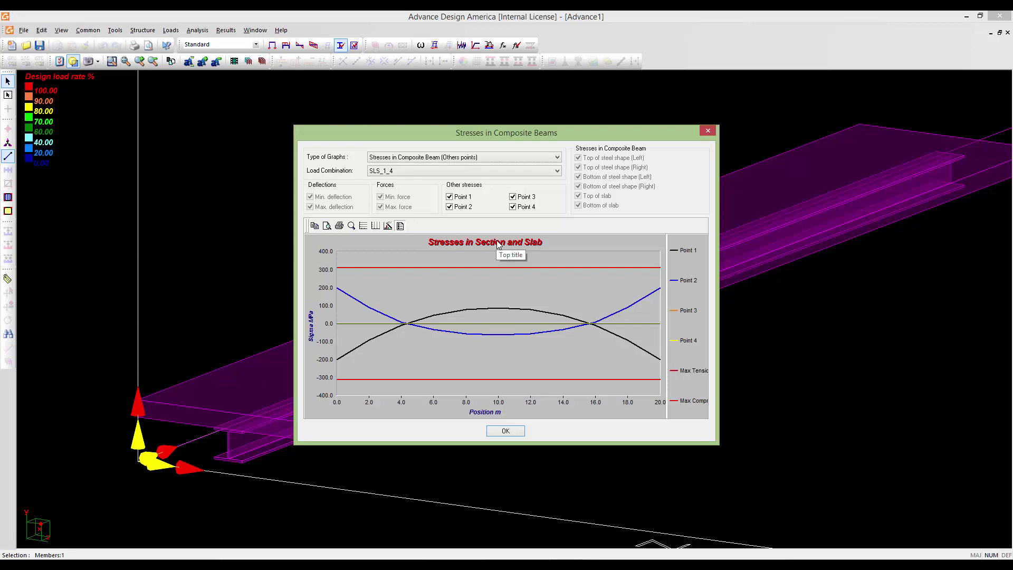
{"action": "left_click", "coordinate": [504, 432]}
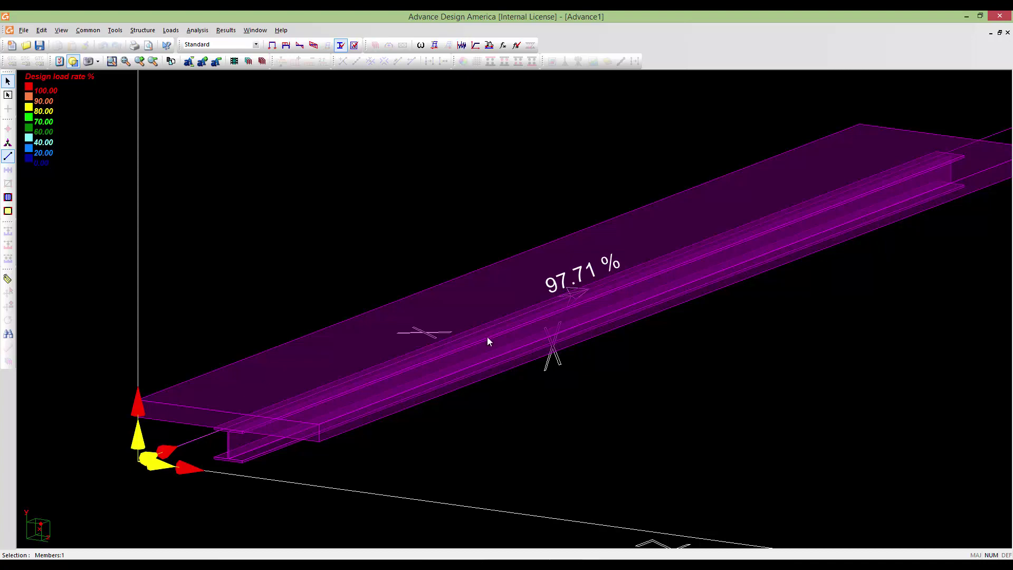
{"action": "scroll", "coordinate": [475, 328], "scroll_direction": "down", "scroll_amount": 5}
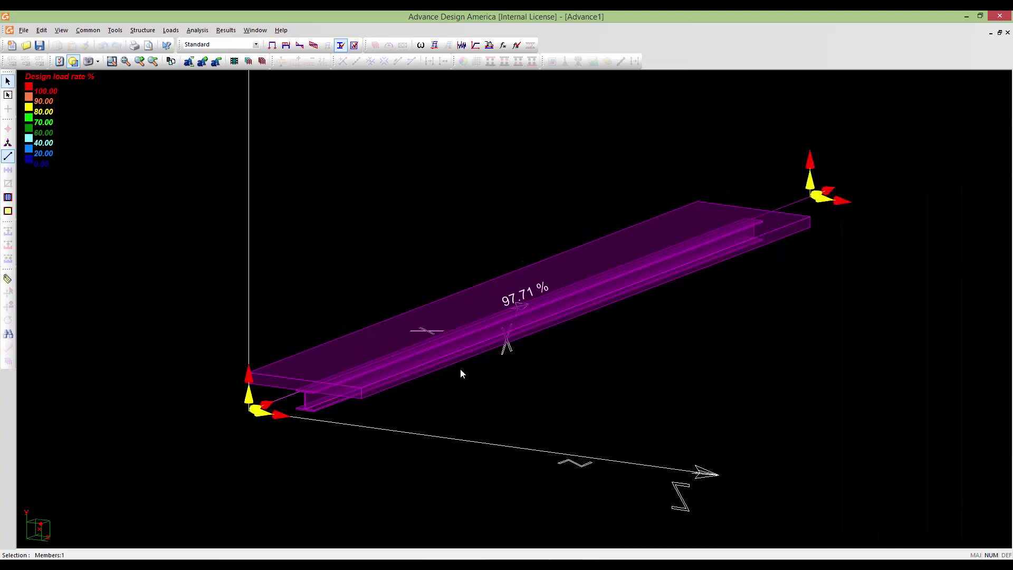
{"action": "left_click", "coordinate": [477, 407]}
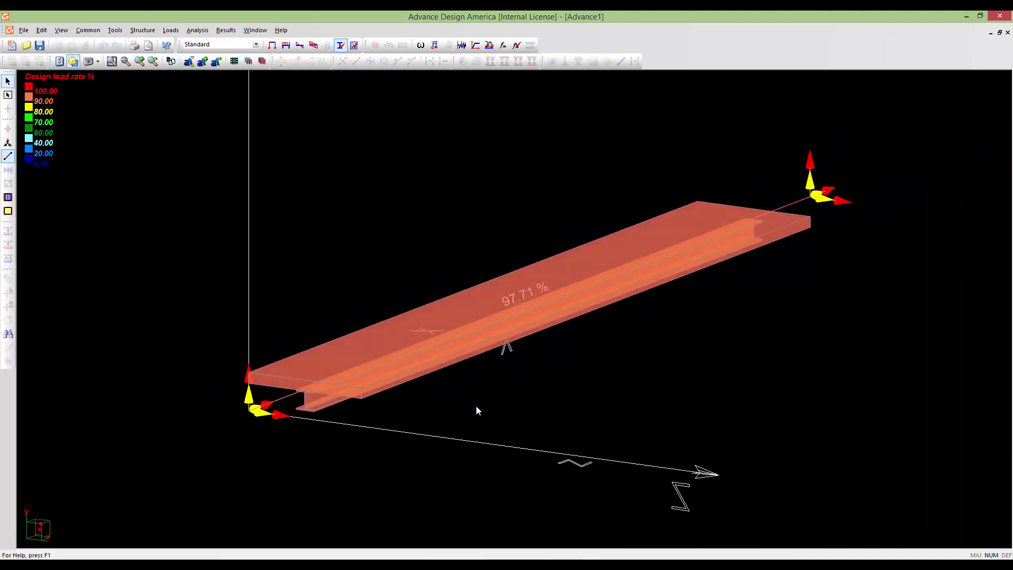
{"action": "left_click", "coordinate": [466, 405]}
{"action": "scroll", "coordinate": [502, 405], "scroll_direction": "down", "scroll_amount": 2}
{"action": "middle_click_drag", "start_coordinate": [485, 397], "coordinate": [524, 397]}
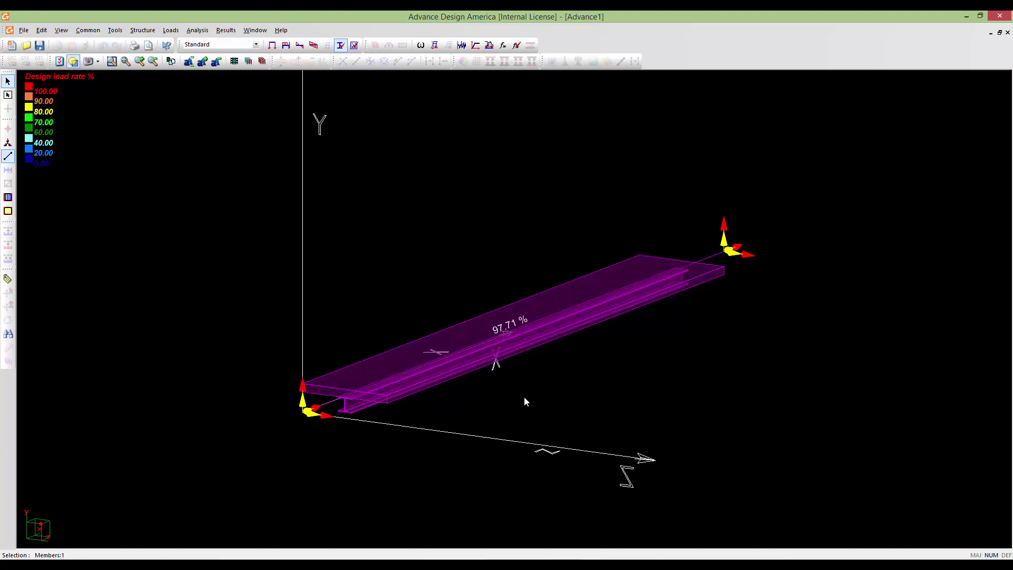
{"action": "middle_click_drag", "start_coordinate": [465, 371], "coordinate": [442, 361]}
{"action": "scroll", "coordinate": [441, 361], "scroll_direction": "down", "scroll_amount": 2}
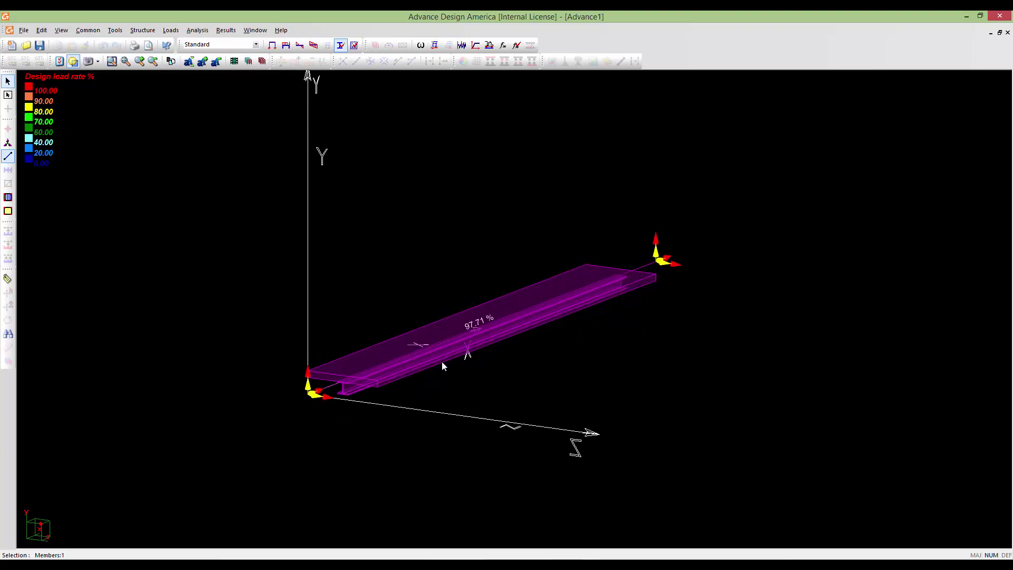
{"action": "key", "text": "Escape"}
{"action": "scroll", "coordinate": [504, 364], "scroll_direction": "down", "scroll_amount": 2}
{"action": "middle_click_drag", "start_coordinate": [517, 384], "coordinate": [504, 402]}
{"action": "scroll", "coordinate": [480, 382], "scroll_direction": "up", "scroll_amount": 1}
{"action": "scroll", "coordinate": [481, 388], "scroll_direction": "up", "scroll_amount": 2}
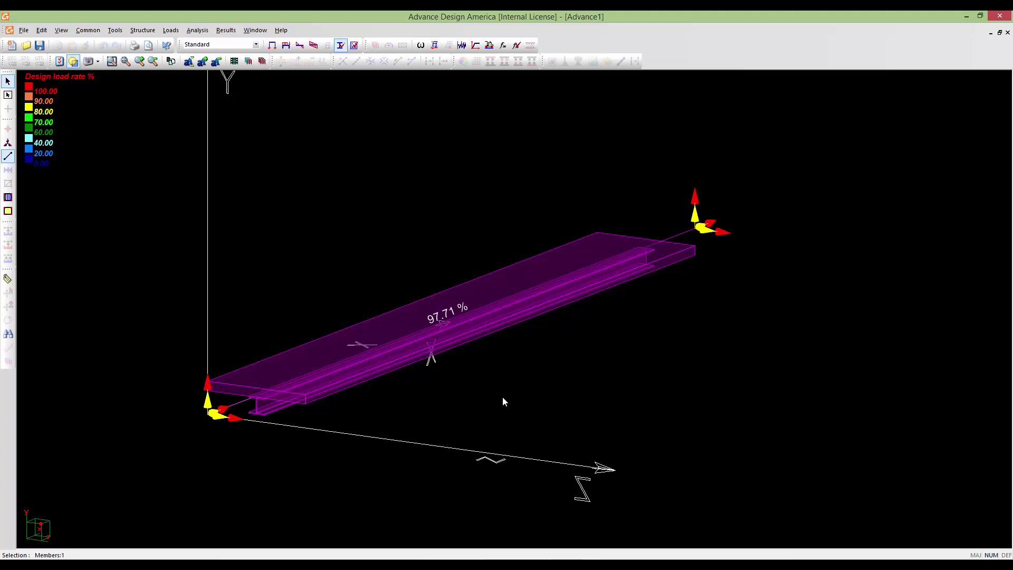
{"action": "middle_click_drag", "start_coordinate": [473, 379], "coordinate": [449, 384]}
{"action": "scroll", "coordinate": [475, 377], "scroll_direction": "up", "scroll_amount": 3}
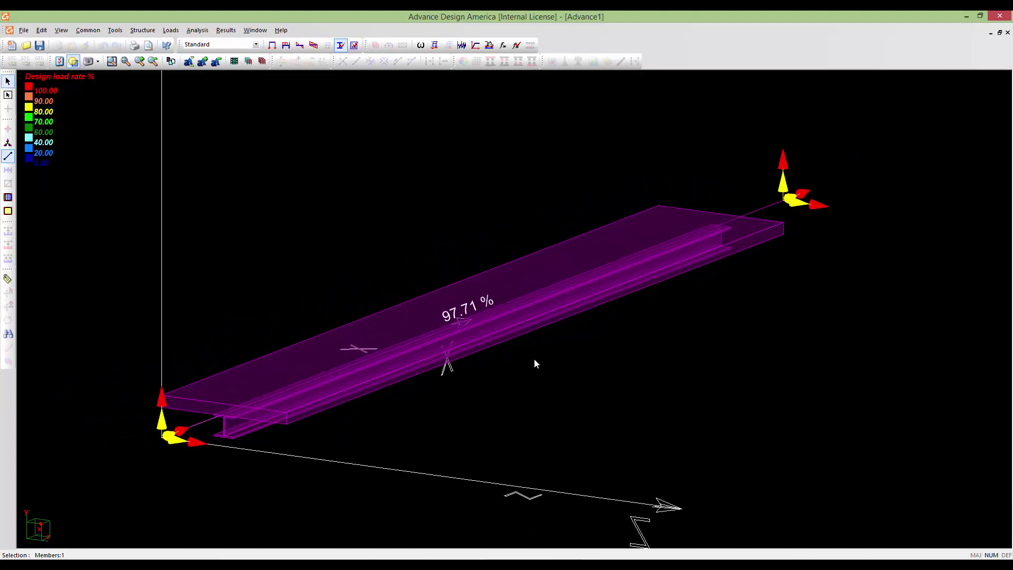
{"action": "middle_click_drag", "start_coordinate": [465, 208], "coordinate": [477, 209]}
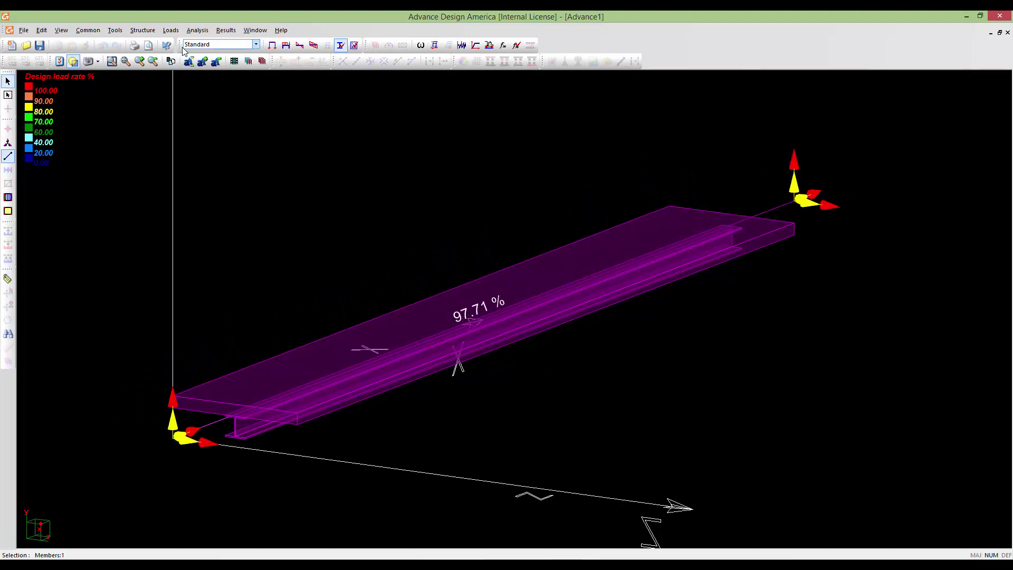
Show the About Advance Design America information with the technical support contact details.
{"action": "left_click", "coordinate": [282, 30]}
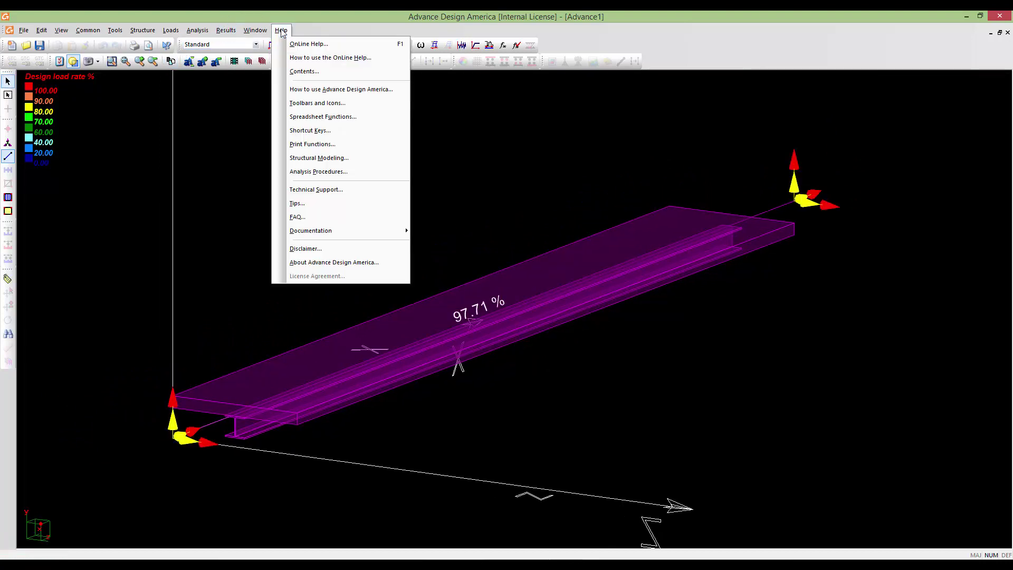
{"action": "left_click", "coordinate": [363, 264]}
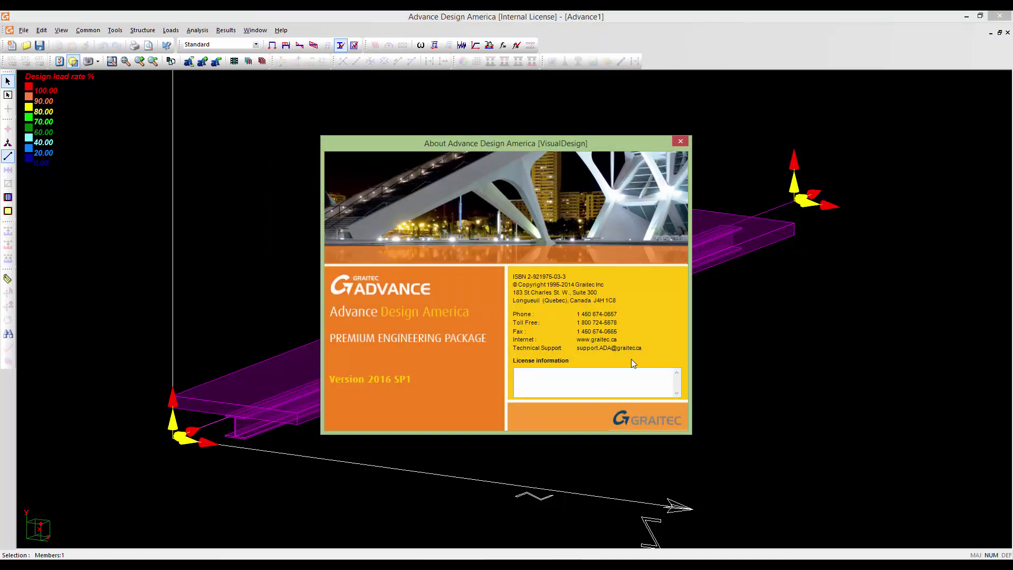